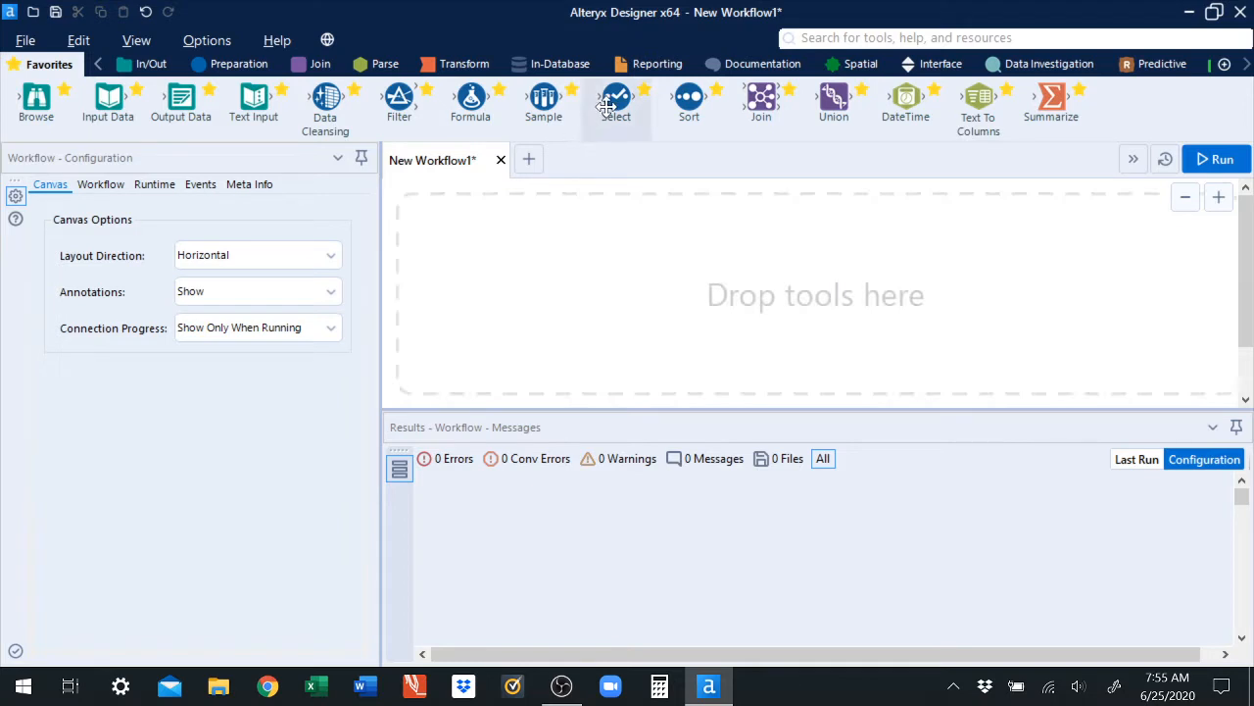
left_click_drag(611, 108, 616, 108)
left_click(362, 60)
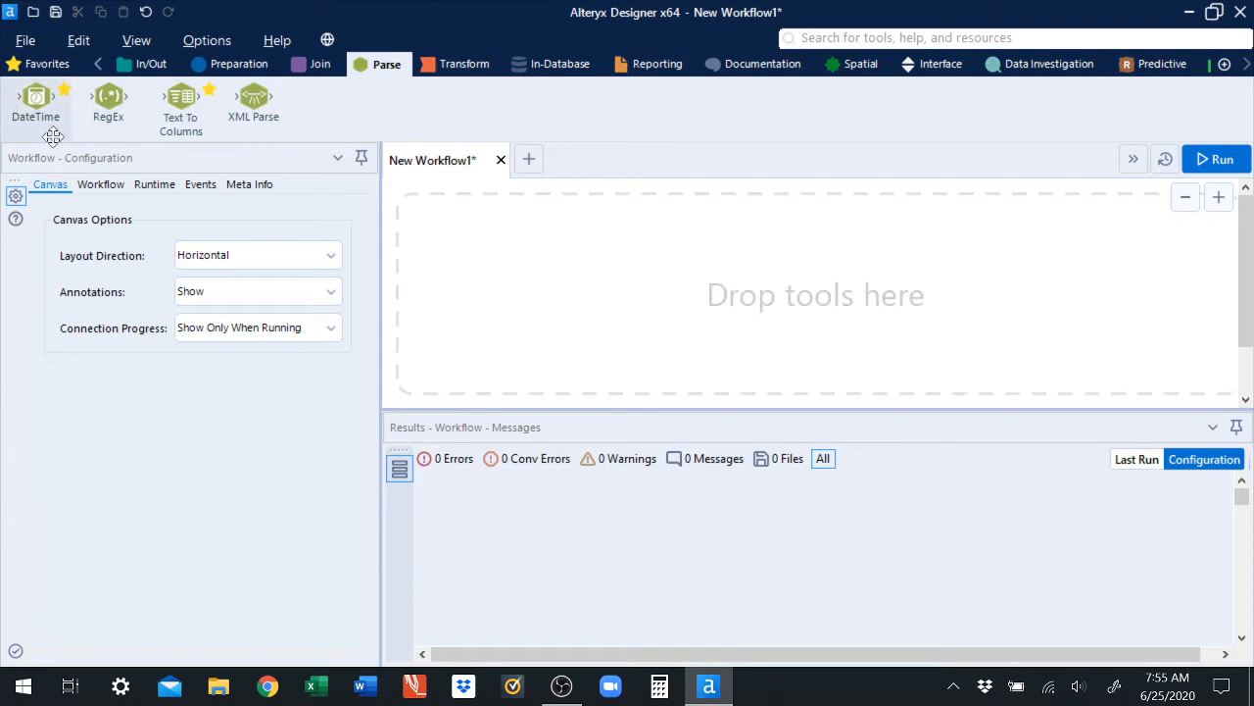
left_click(57, 66)
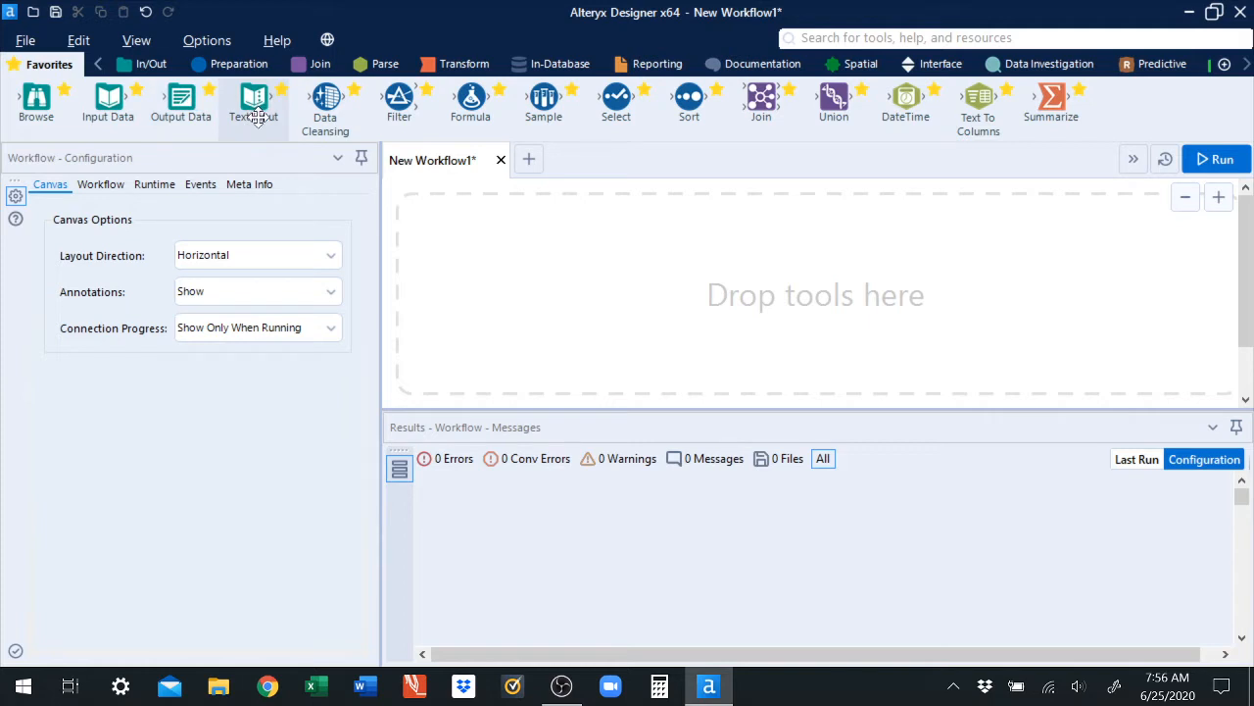
- Place an Input Data tool on the empty workflow canvas
left_click_drag(257, 117, 481, 255)
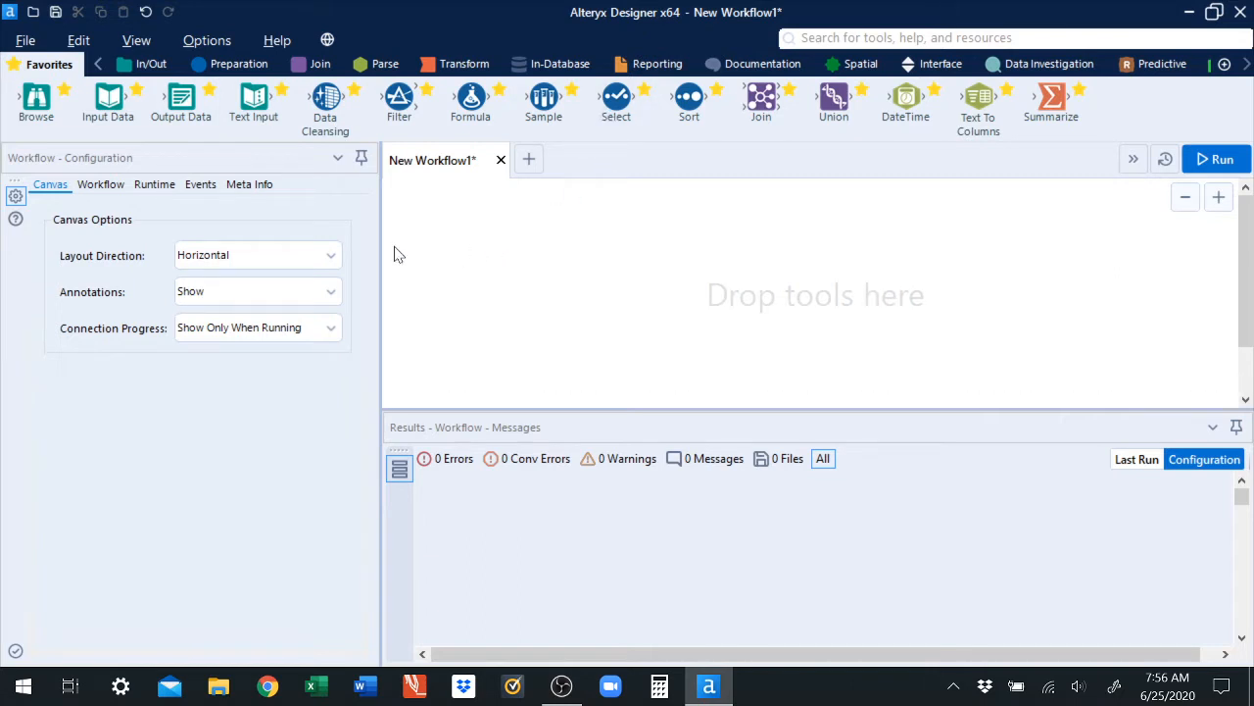
left_click_drag(110, 102, 458, 242)
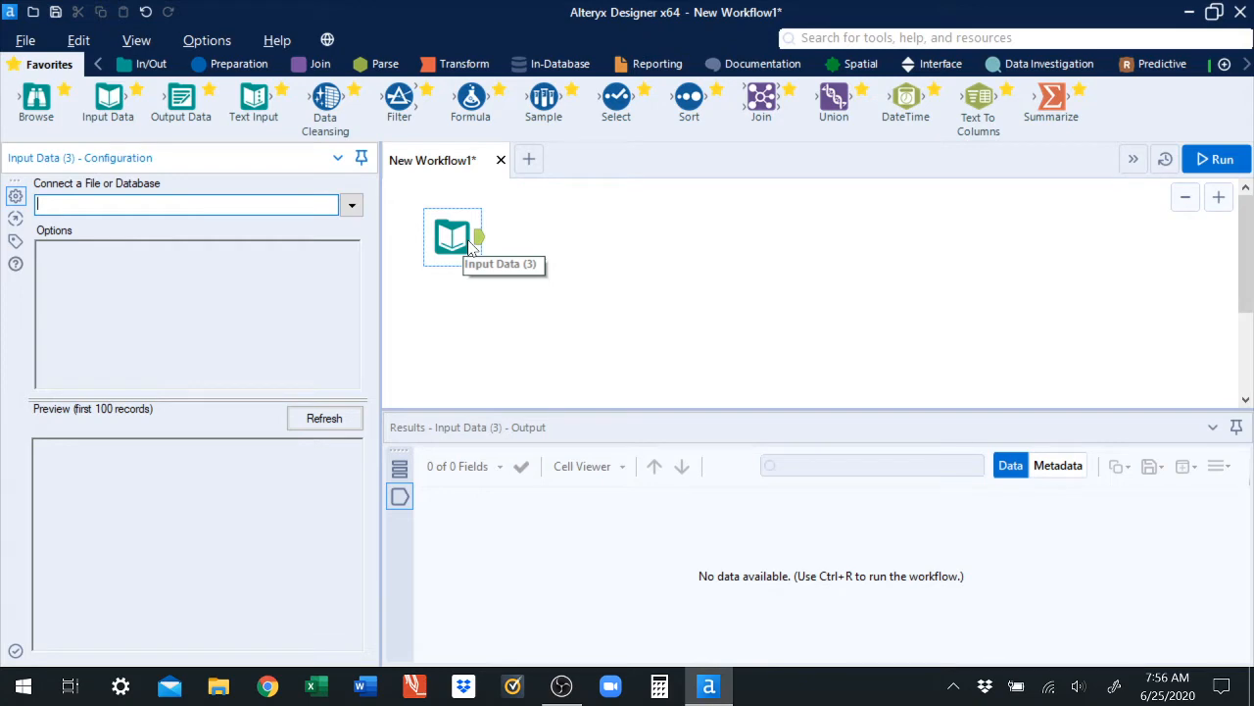
left_click(352, 206)
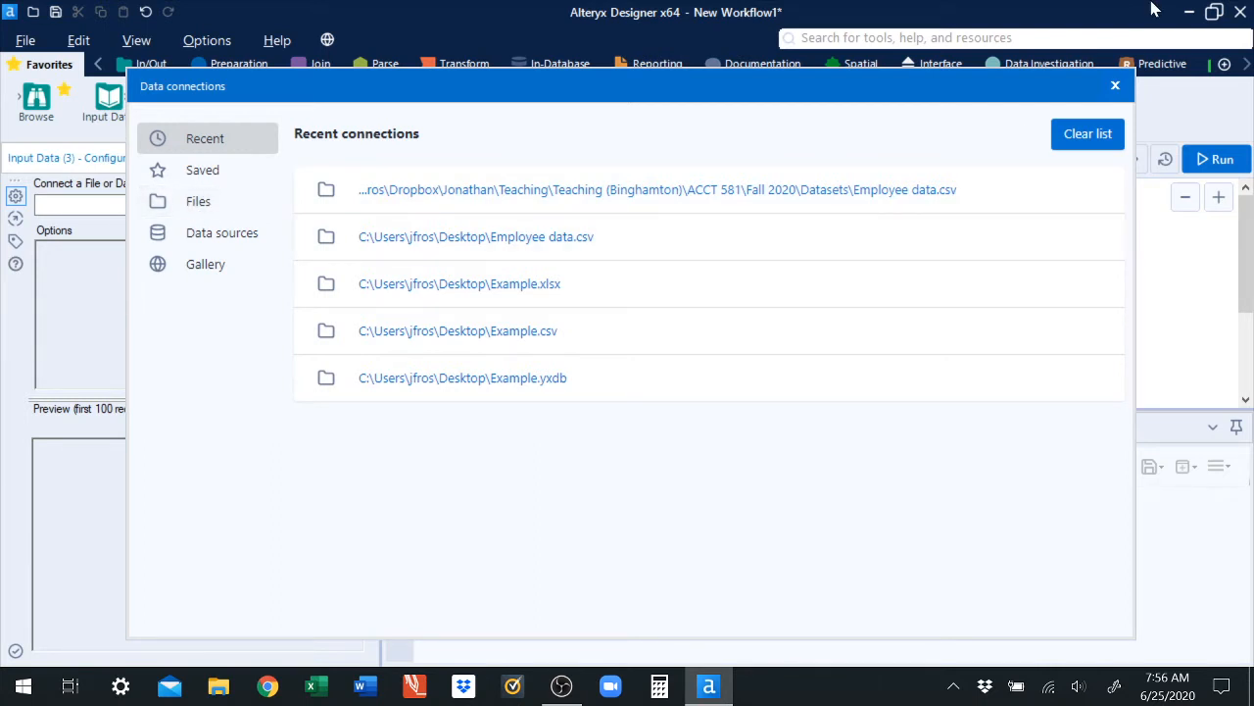
left_click(1116, 88)
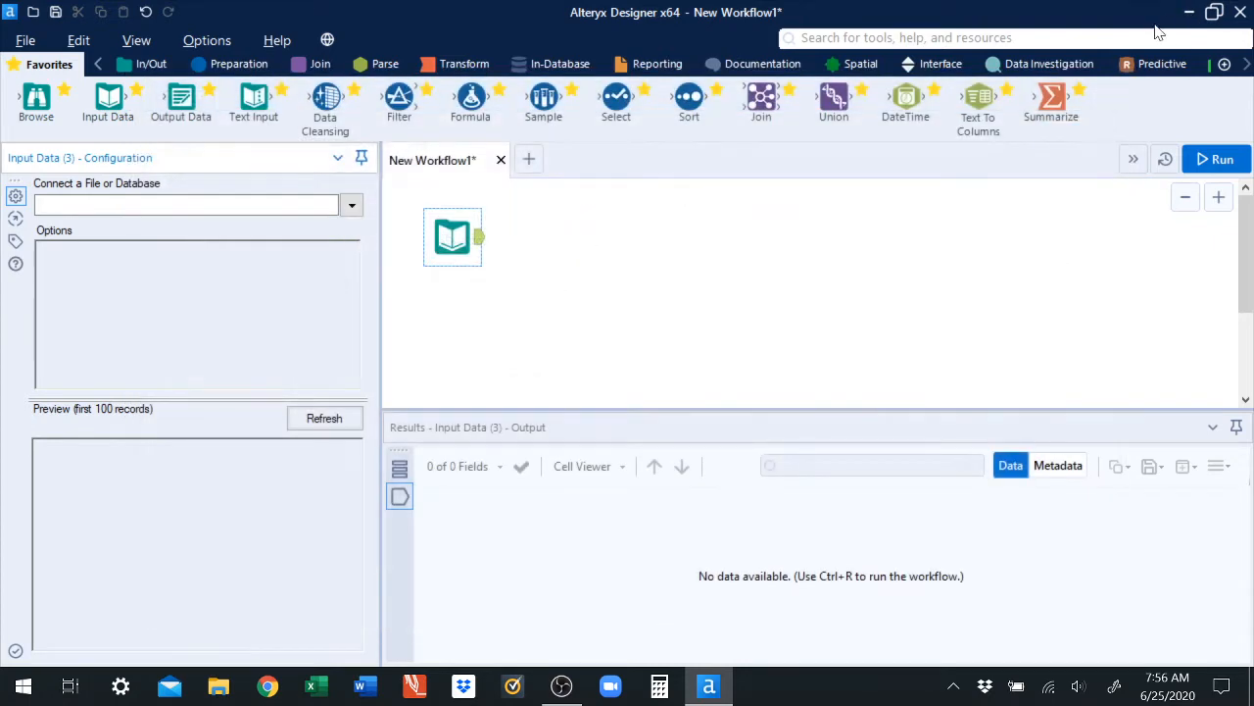
- Open the desktop's Employee data file in Excel, examine its header row and birthdates, and close it without saving
left_click(1189, 12)
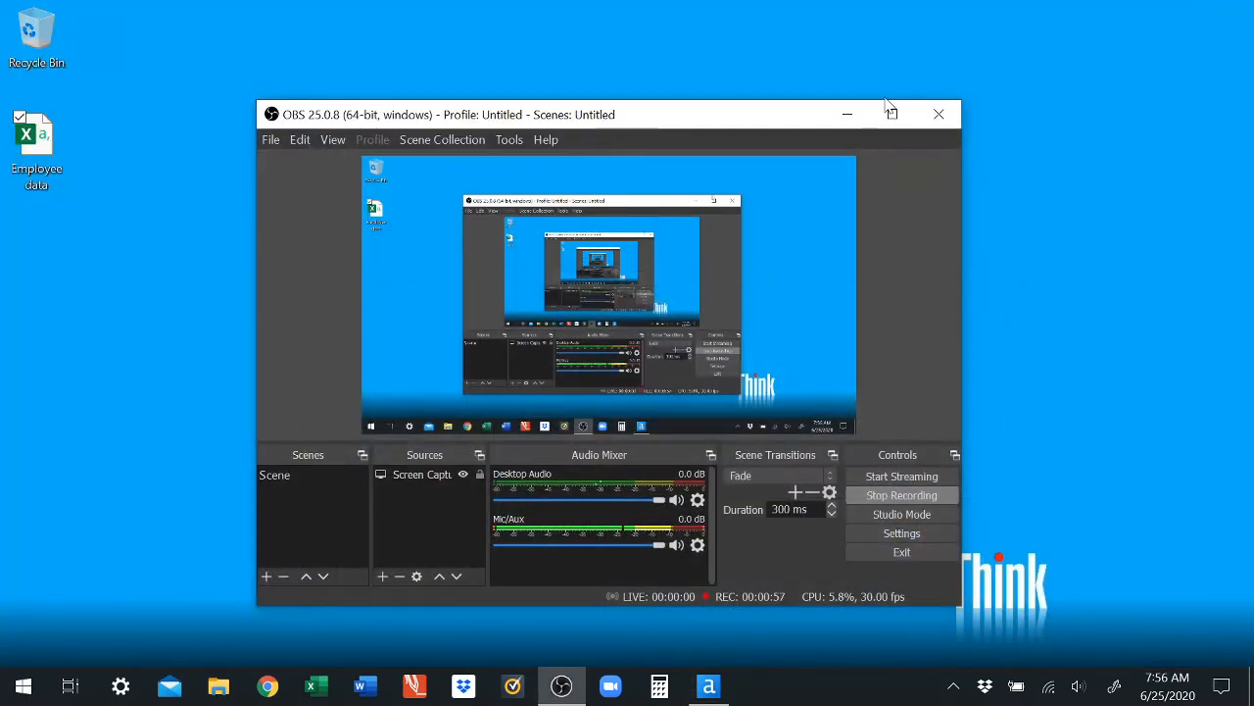
left_click(848, 114)
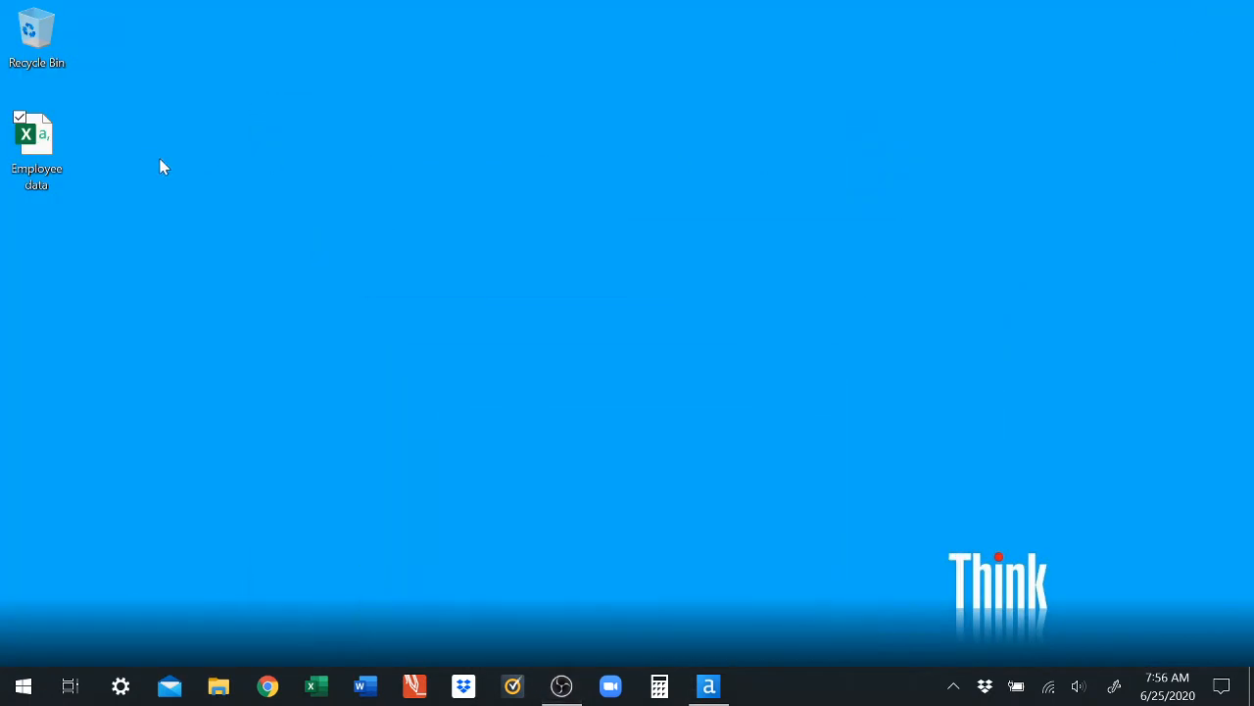
double_click(67, 160)
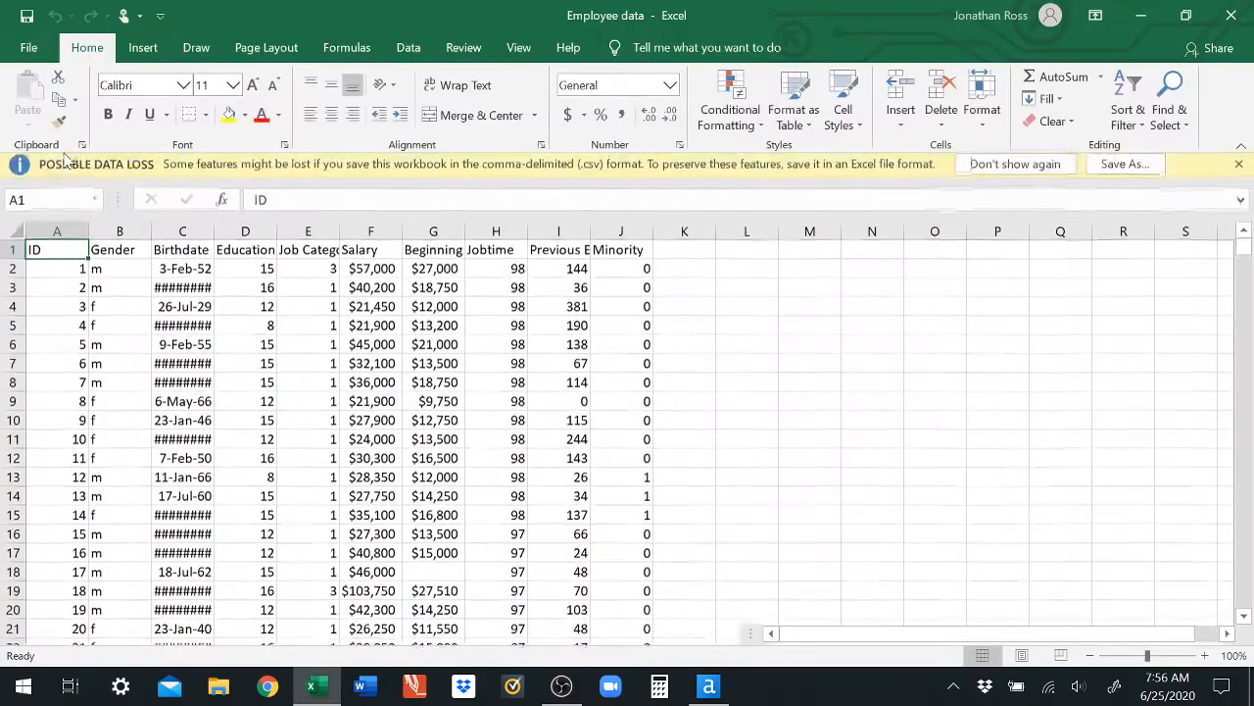
left_click(1239, 167)
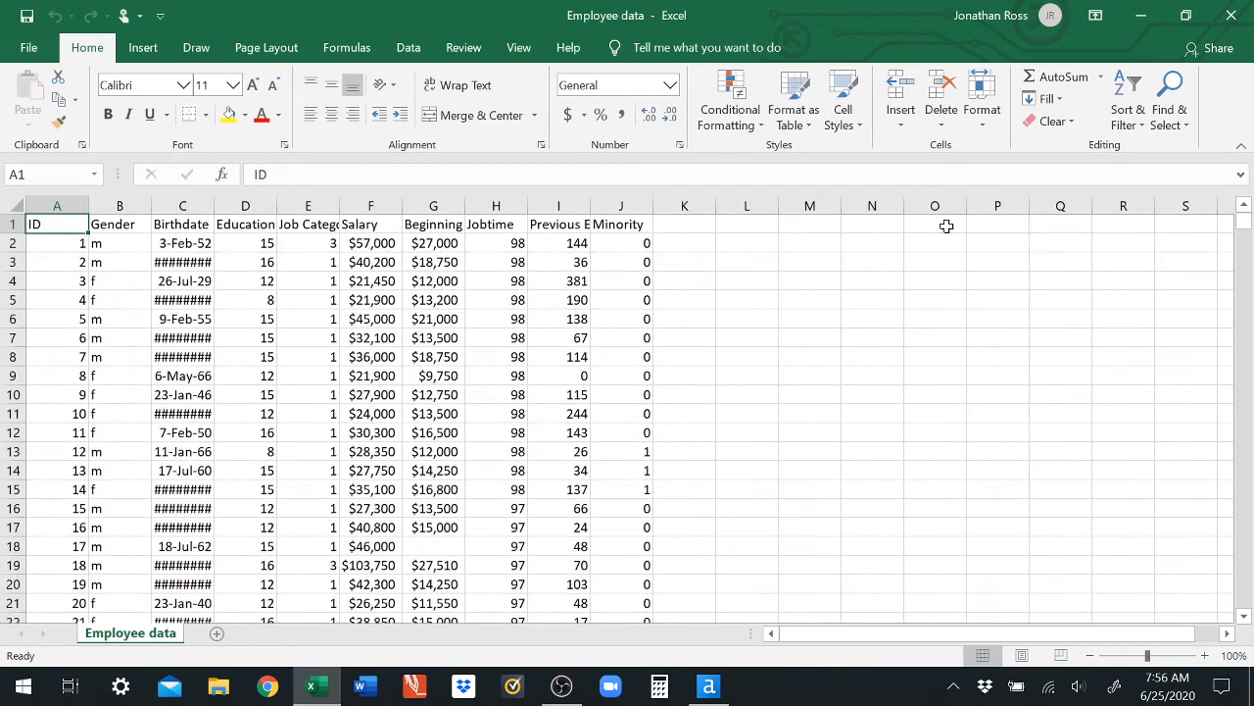
double_click(214, 205)
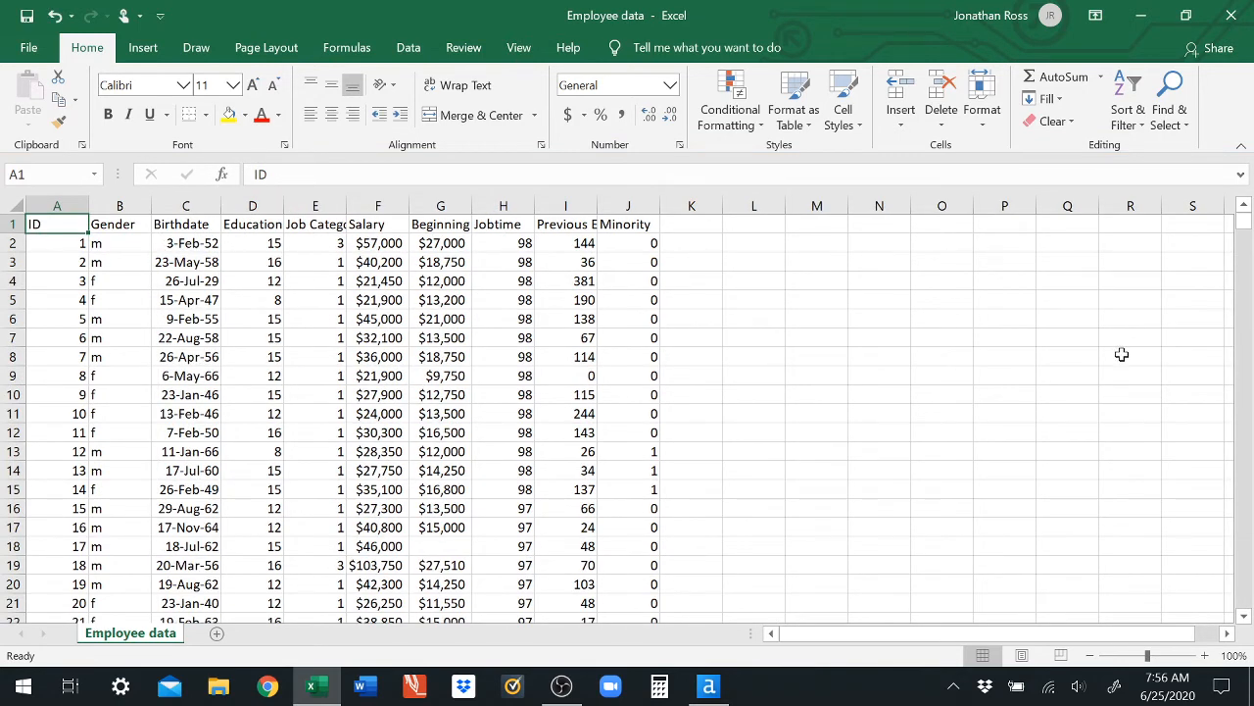
left_click(8, 225)
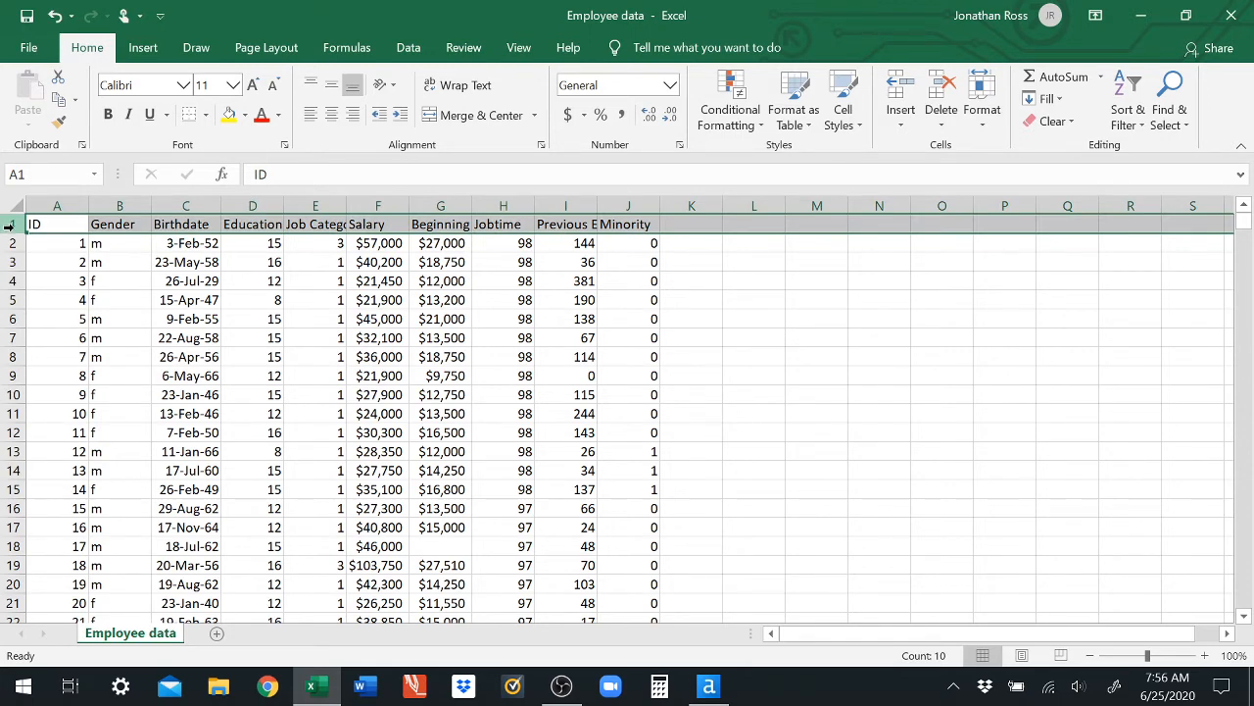
left_click(1239, 25)
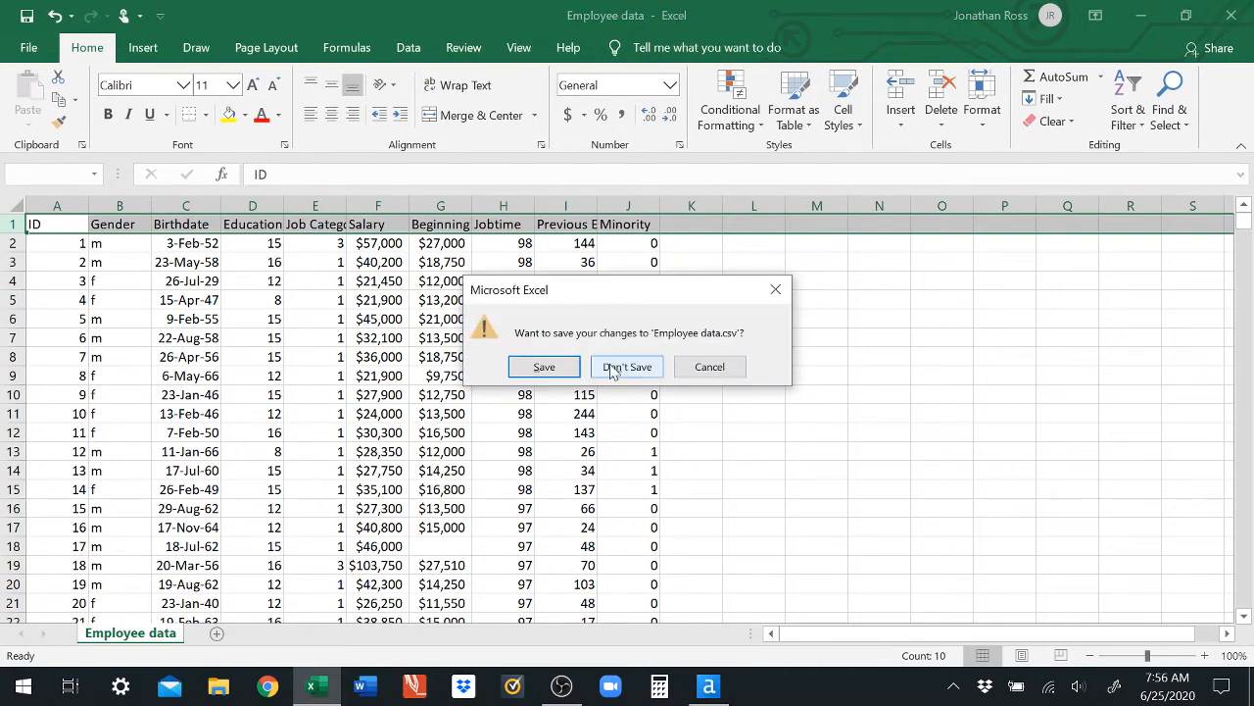
left_click(610, 368)
- Switch back to Alteryx Designer, connect the Input Data tool to the desktop's Employee data.csv and review its import options
left_click(708, 685)
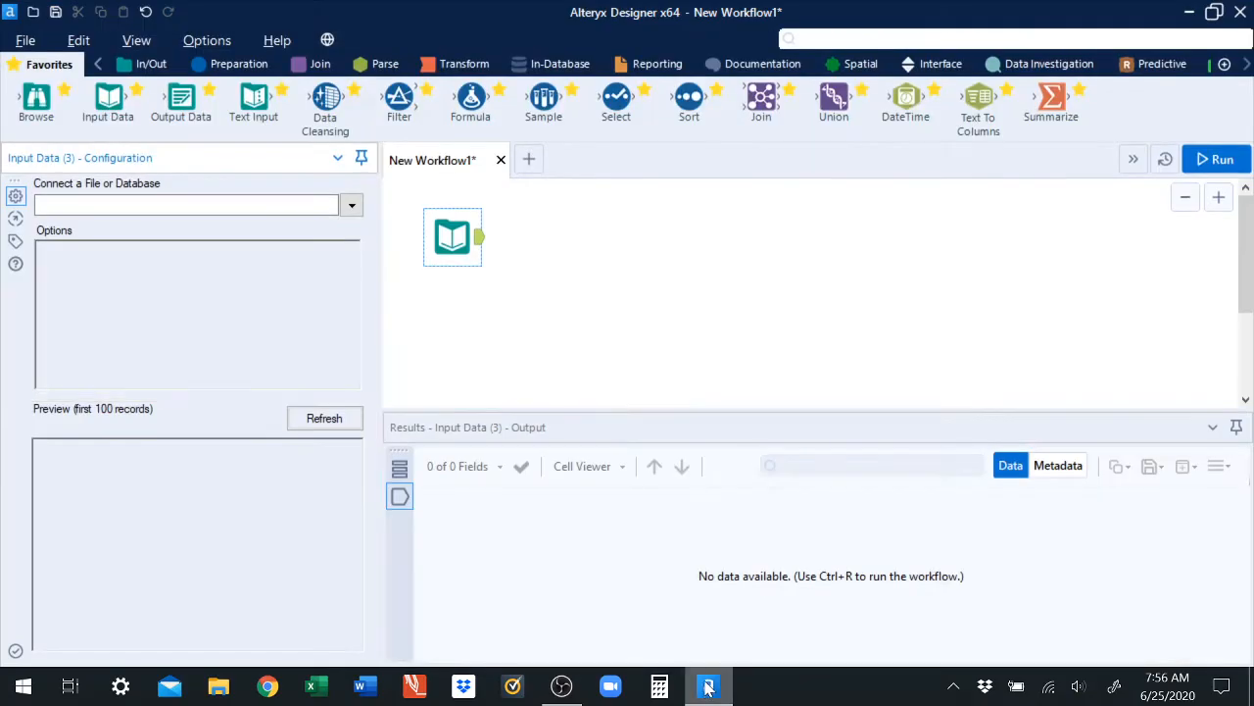
left_click(352, 205)
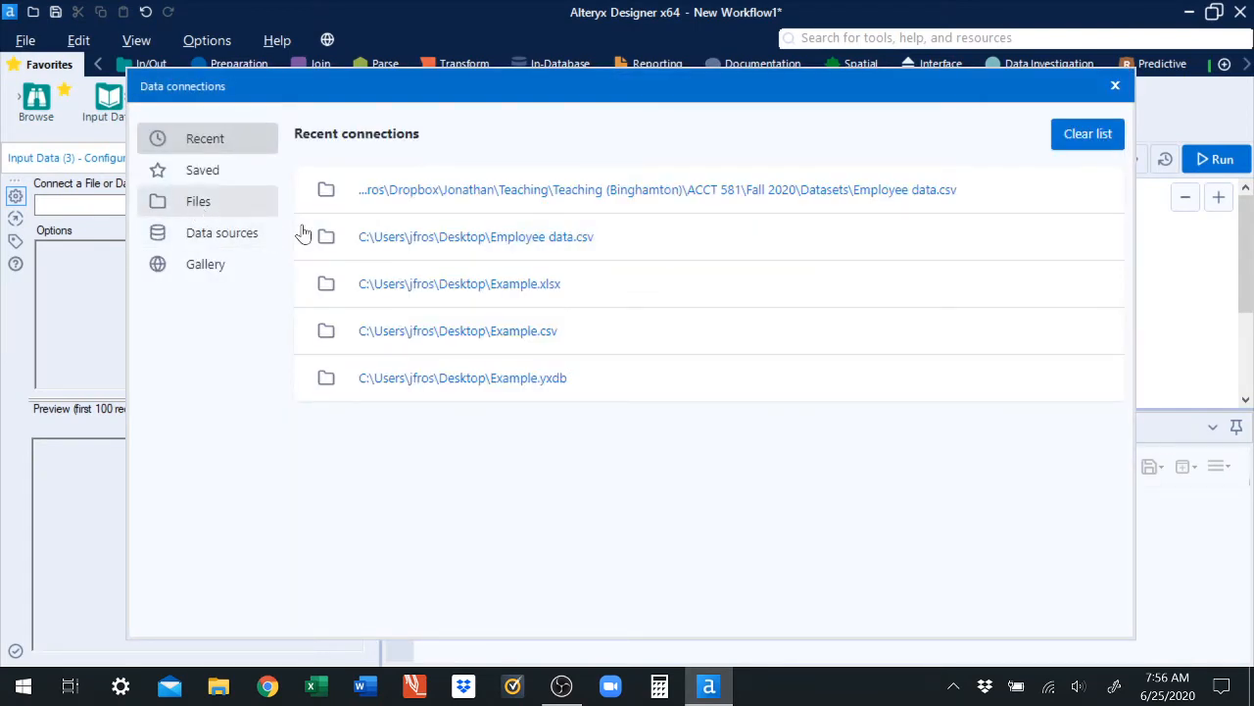
left_click(398, 245)
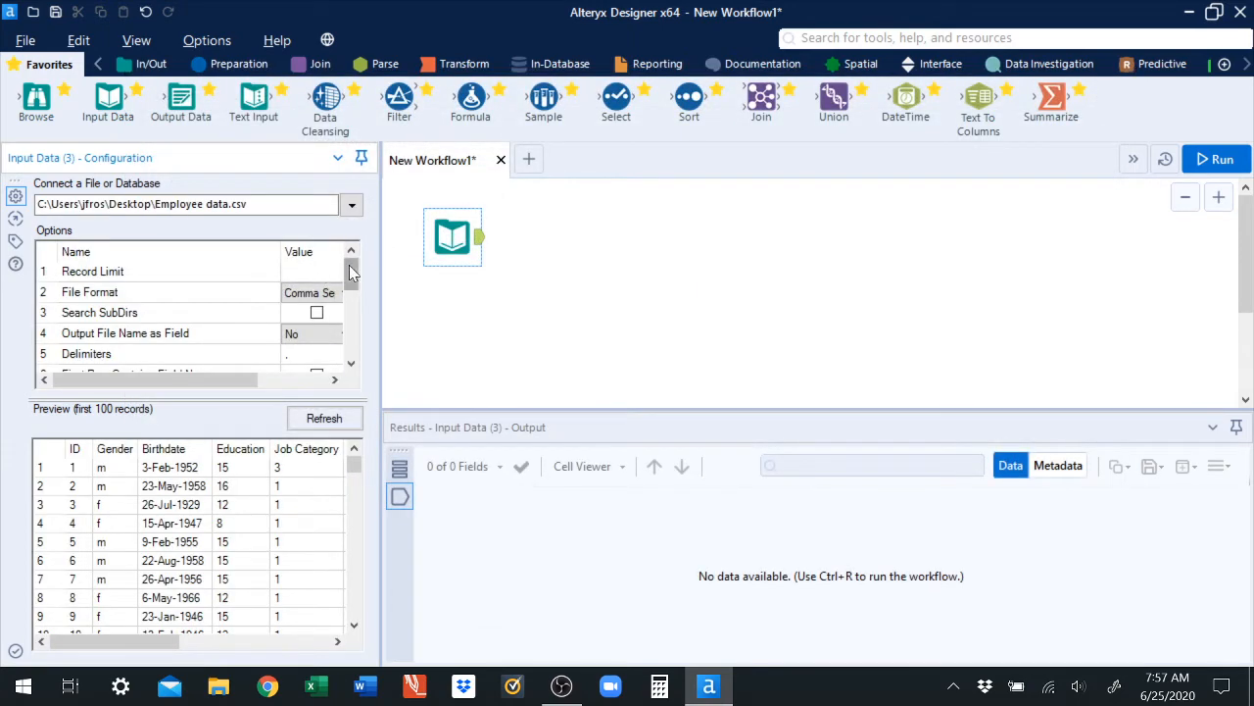
left_click(303, 275)
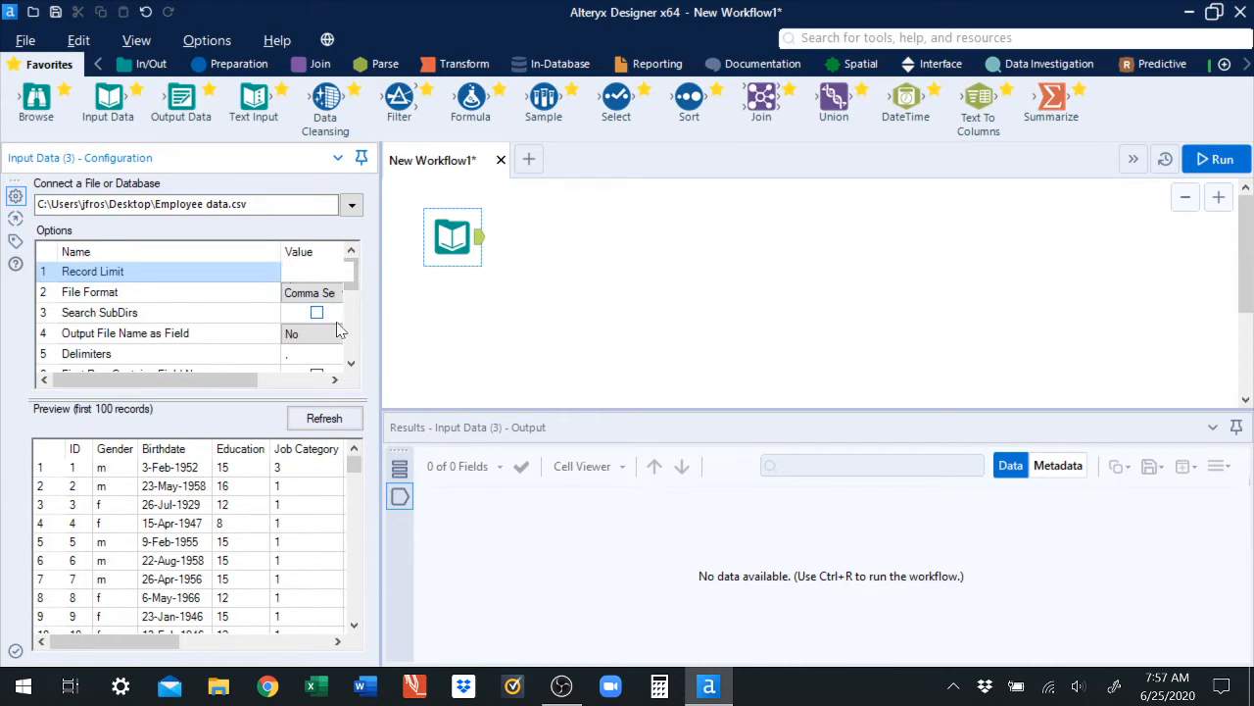
left_click_drag(355, 282, 356, 302)
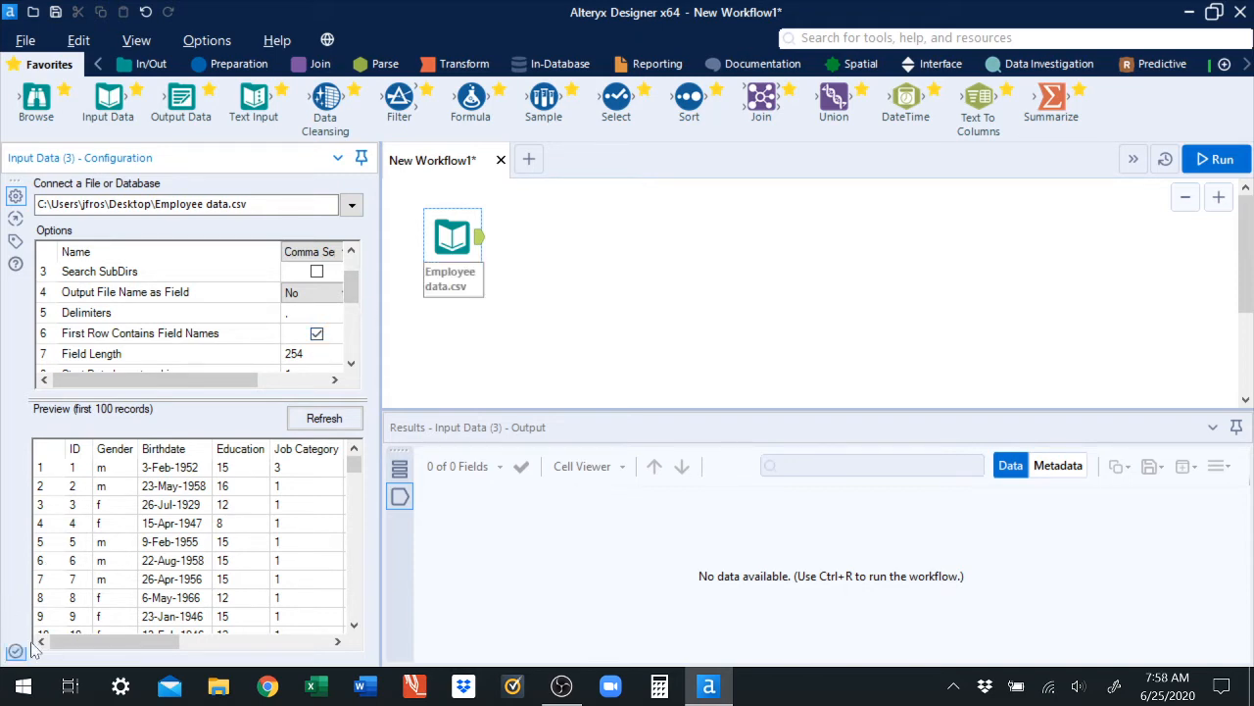
- Run the workflow, attach a Browse tool to the Input Data output and run it again
left_click(1213, 158)
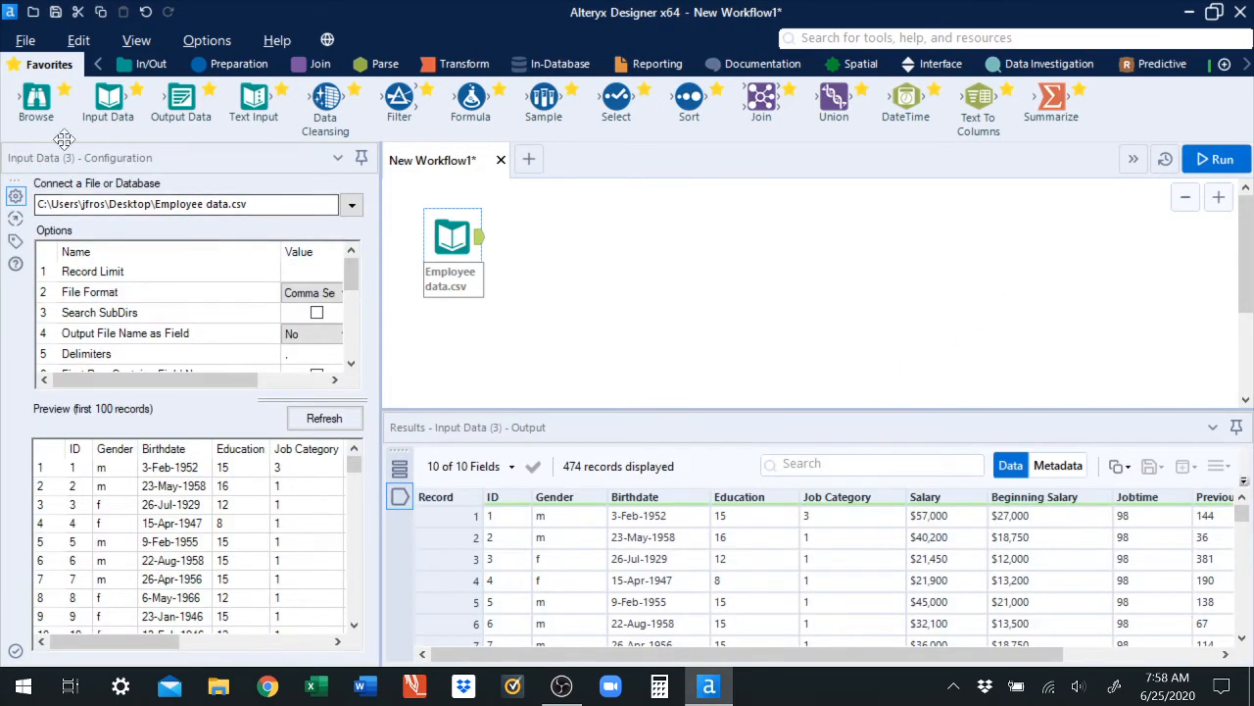
left_click_drag(37, 98, 547, 239)
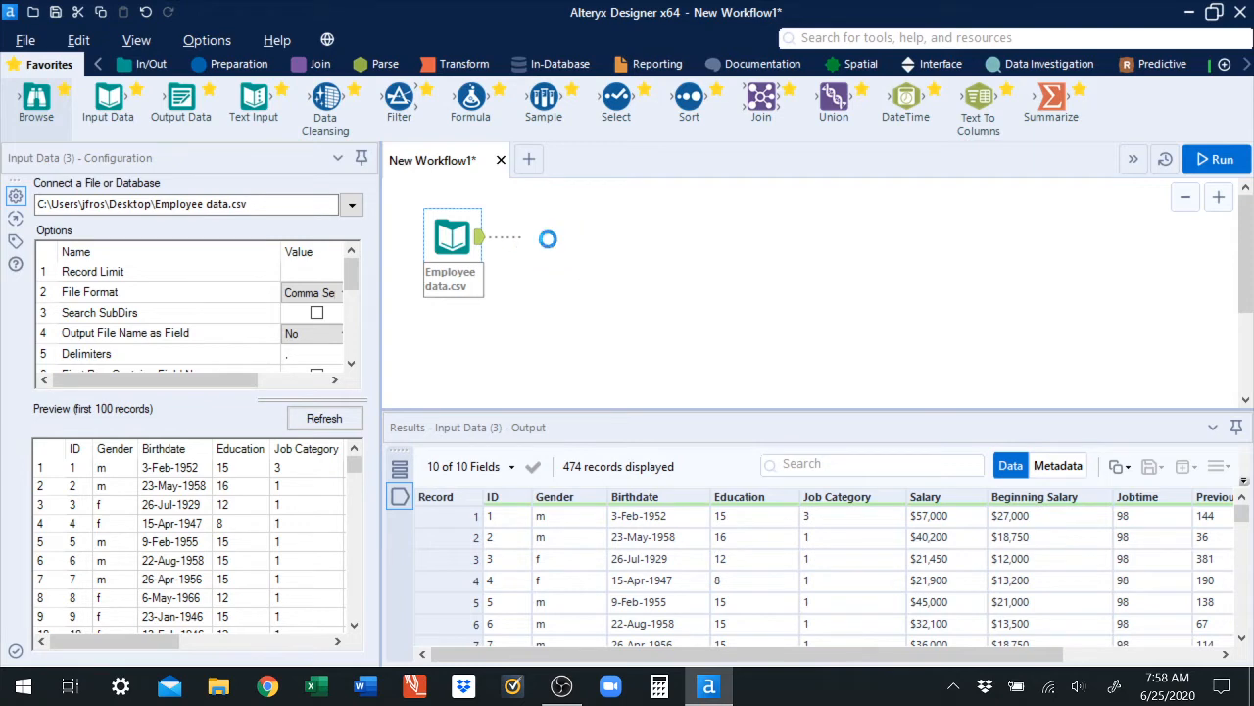
left_click(1227, 168)
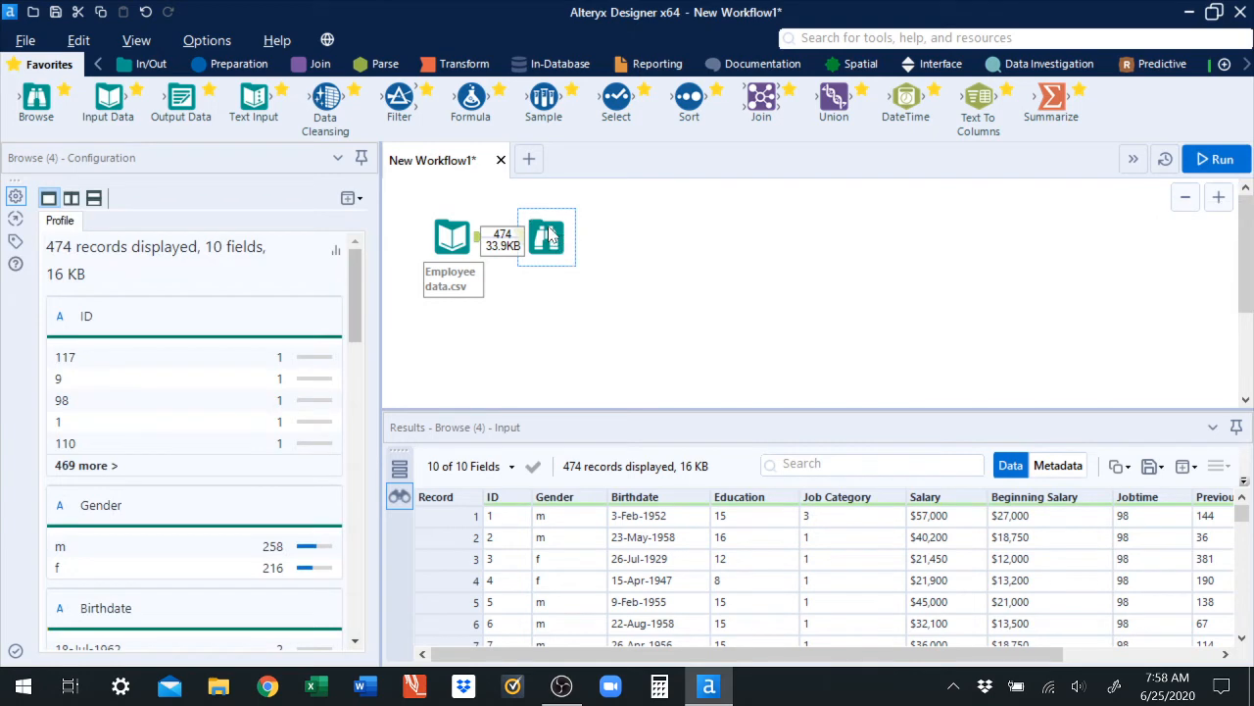
- Examine the profiles of the ID, Gender and Birthdate fields and look for the null birthdate in the records
left_click(513, 498)
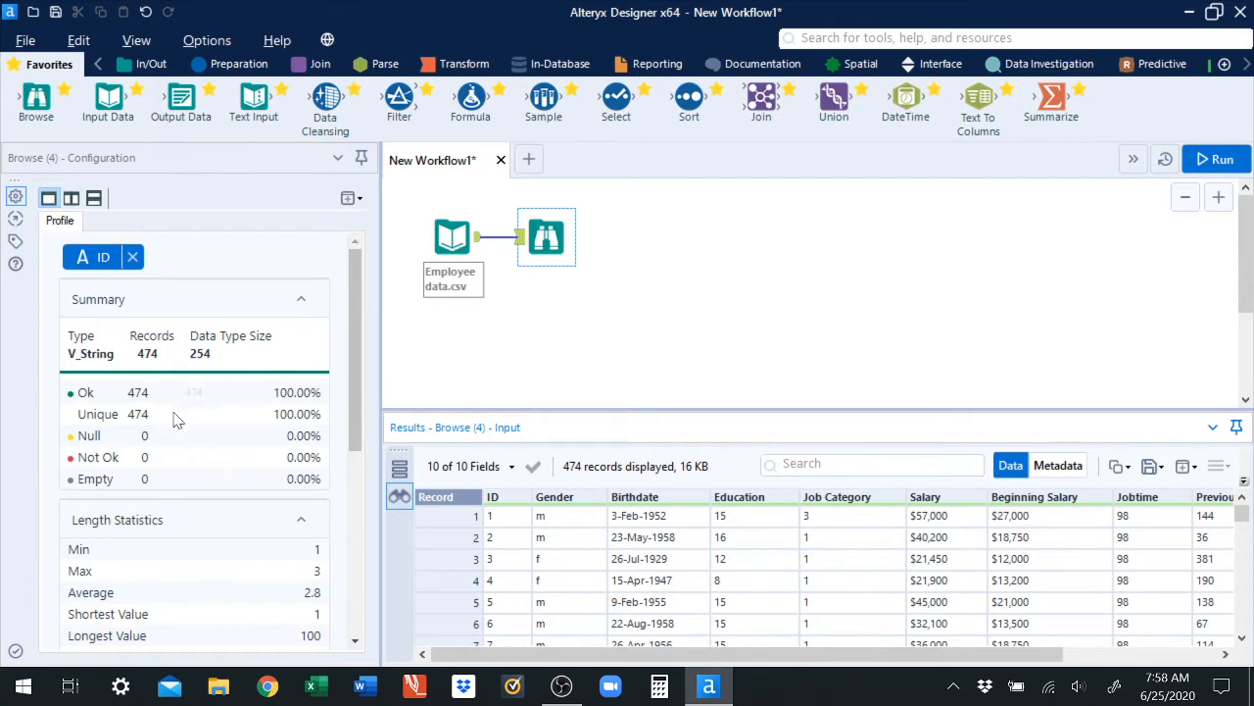
left_click(559, 498)
left_click(642, 502)
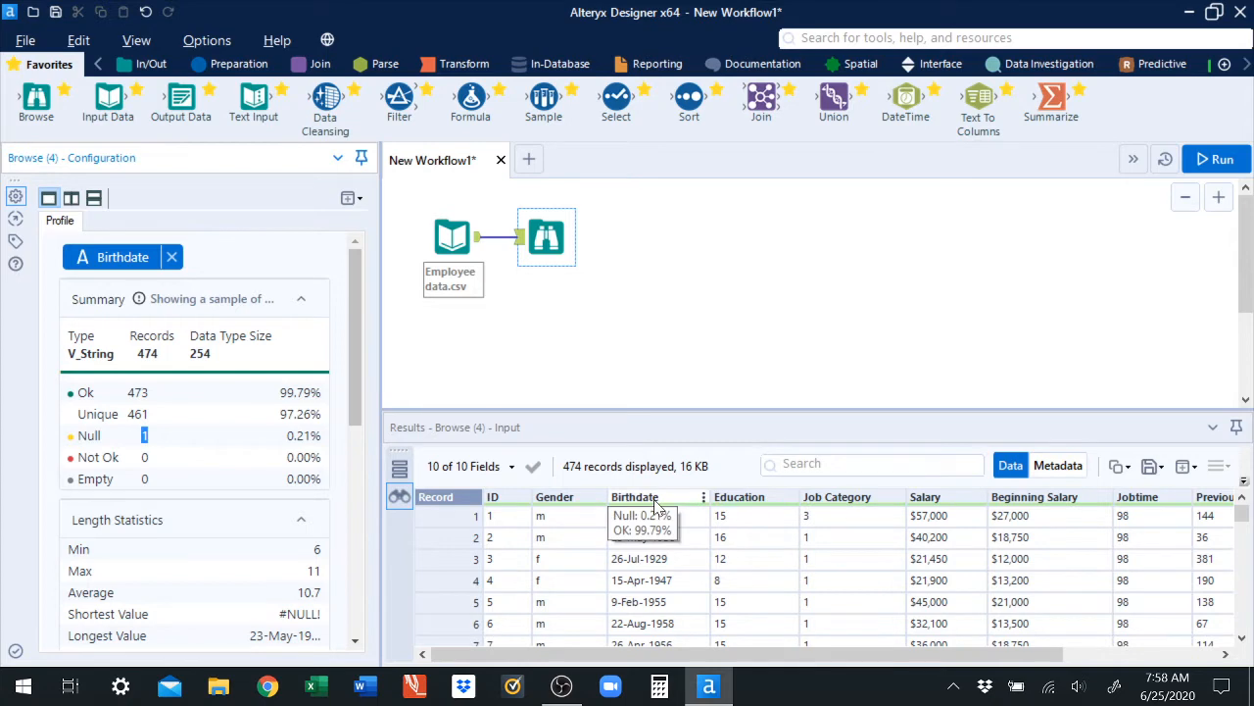
left_click_drag(1242, 513, 1242, 619)
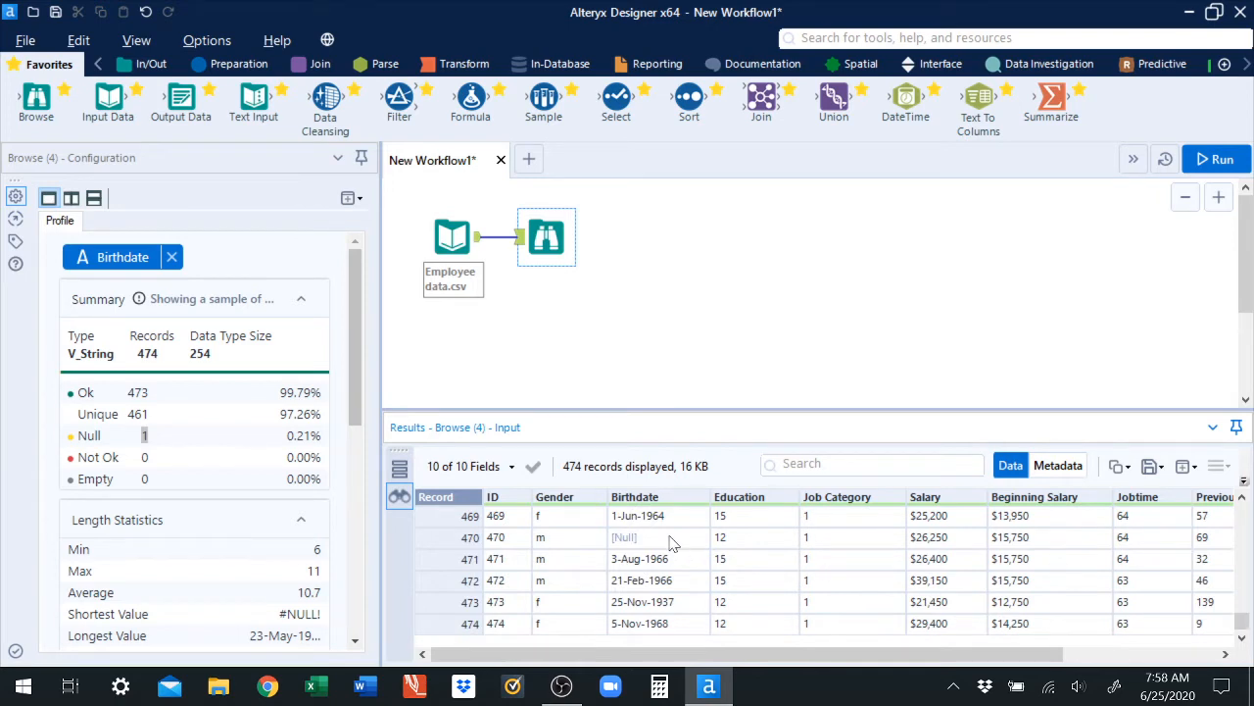
- Add a Select tool below the Browse tool, connected to the Employee data.csv input
left_click(722, 344)
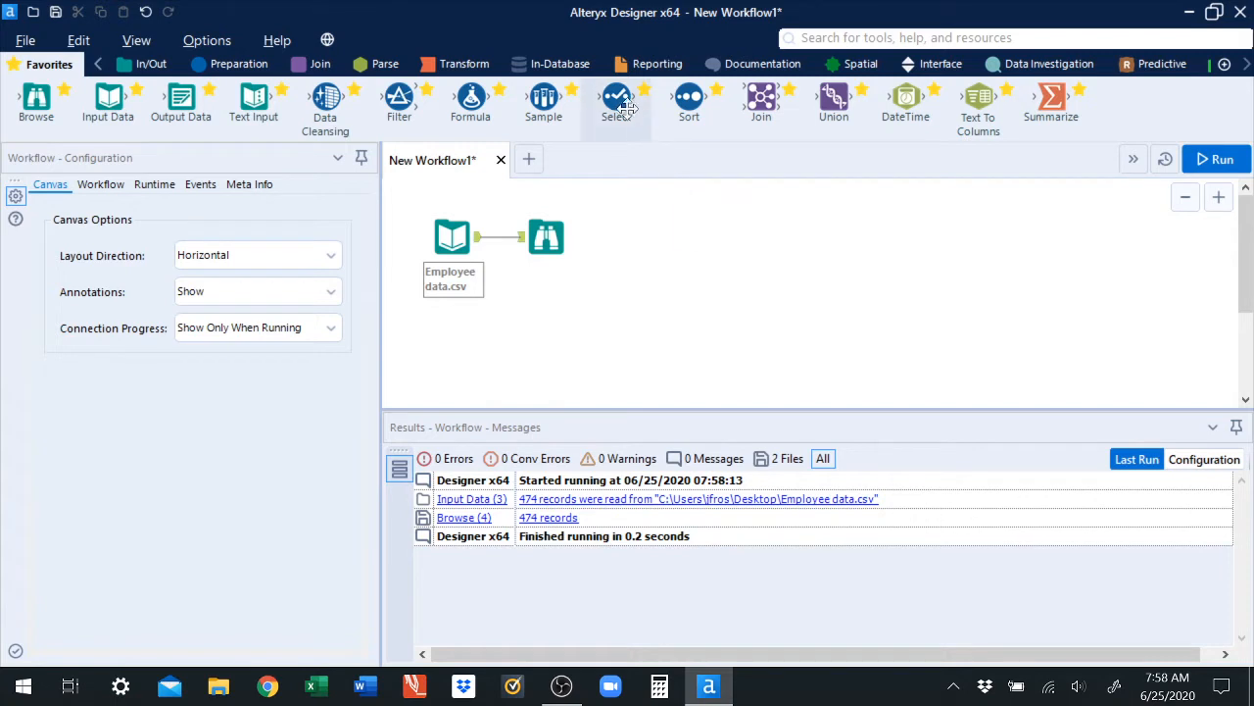
left_click_drag(619, 102, 550, 305)
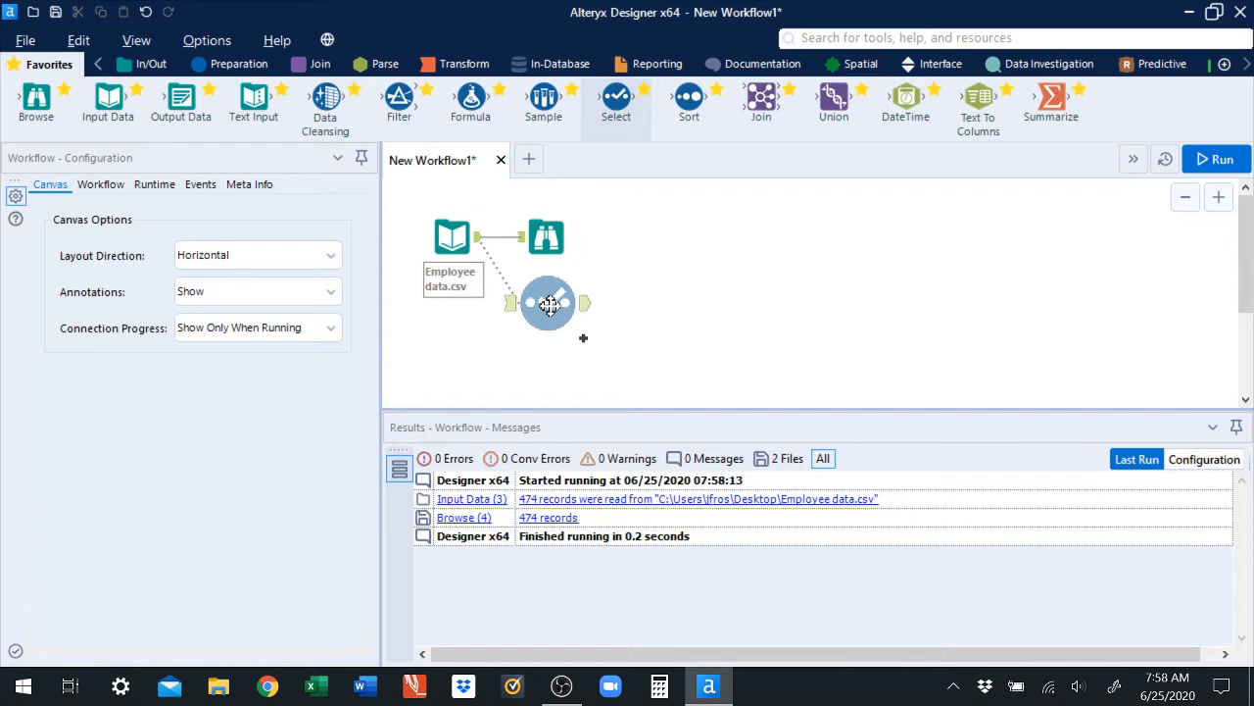
left_click_drag(550, 305, 549, 306)
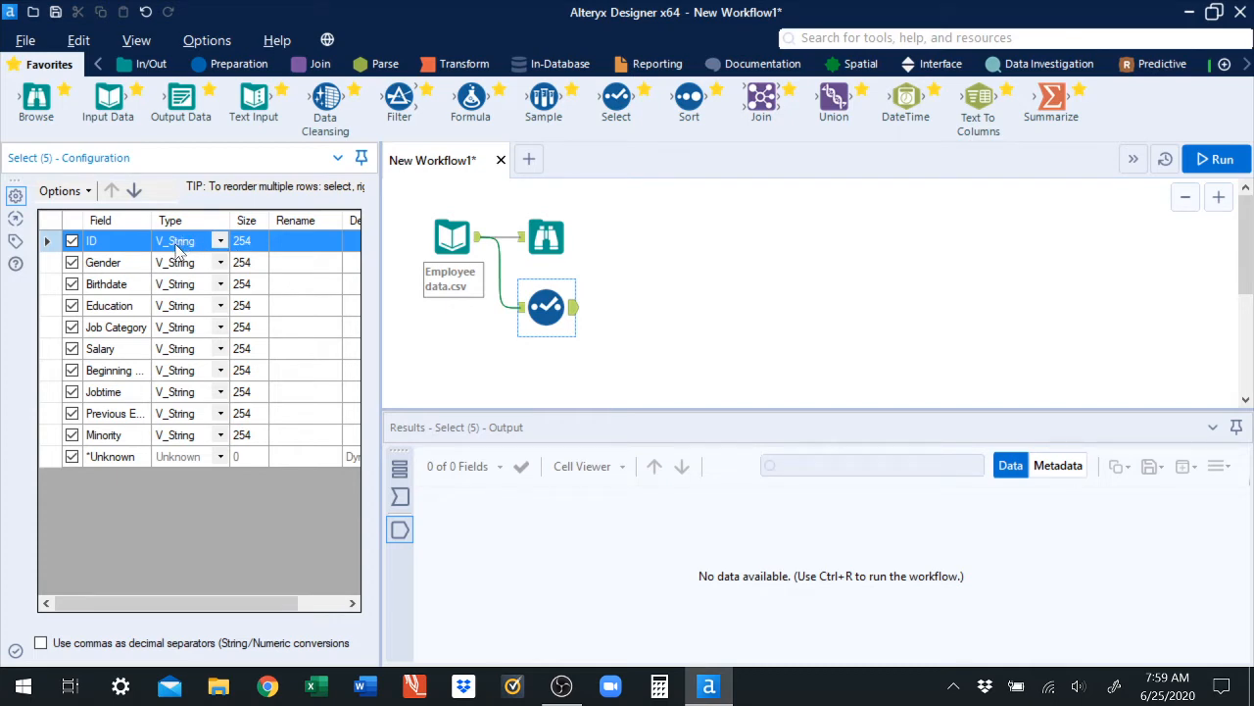
- Examine the Select tool's field types, sizes, rename and description columns, and the *Unknown field's inclusion setting
left_click(239, 243)
left_click_drag(284, 603, 331, 619)
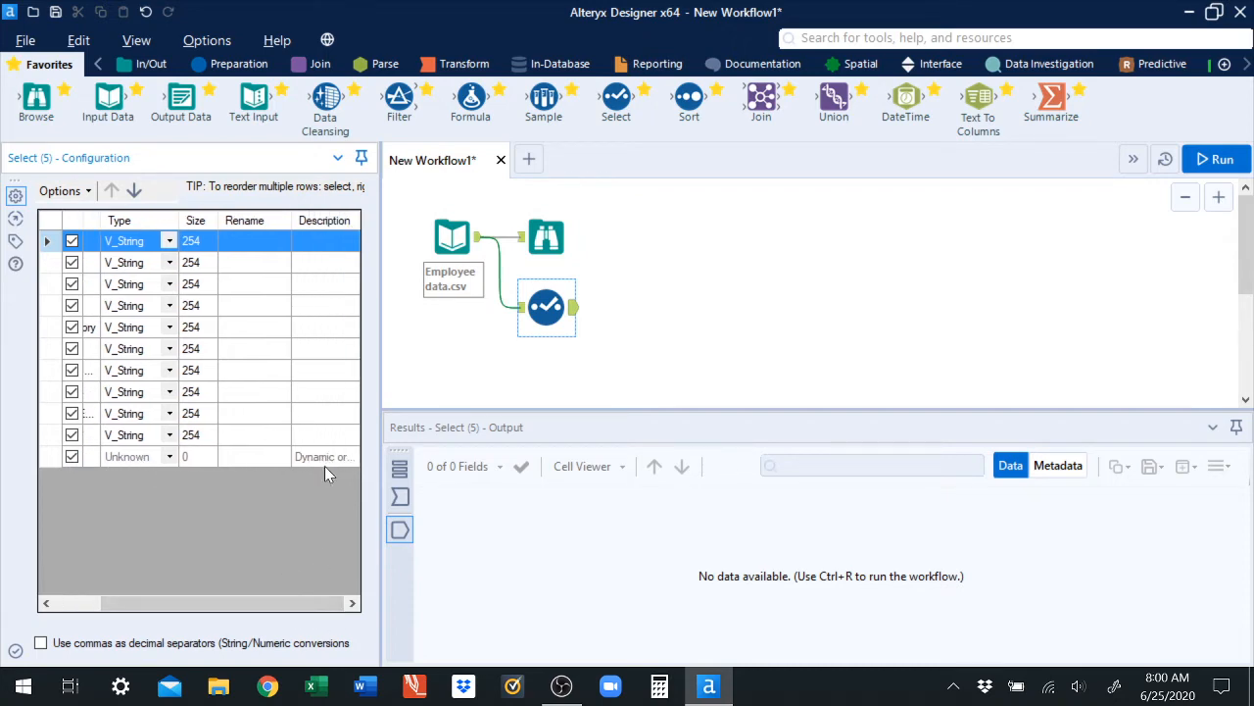
left_click_drag(288, 607, 219, 627)
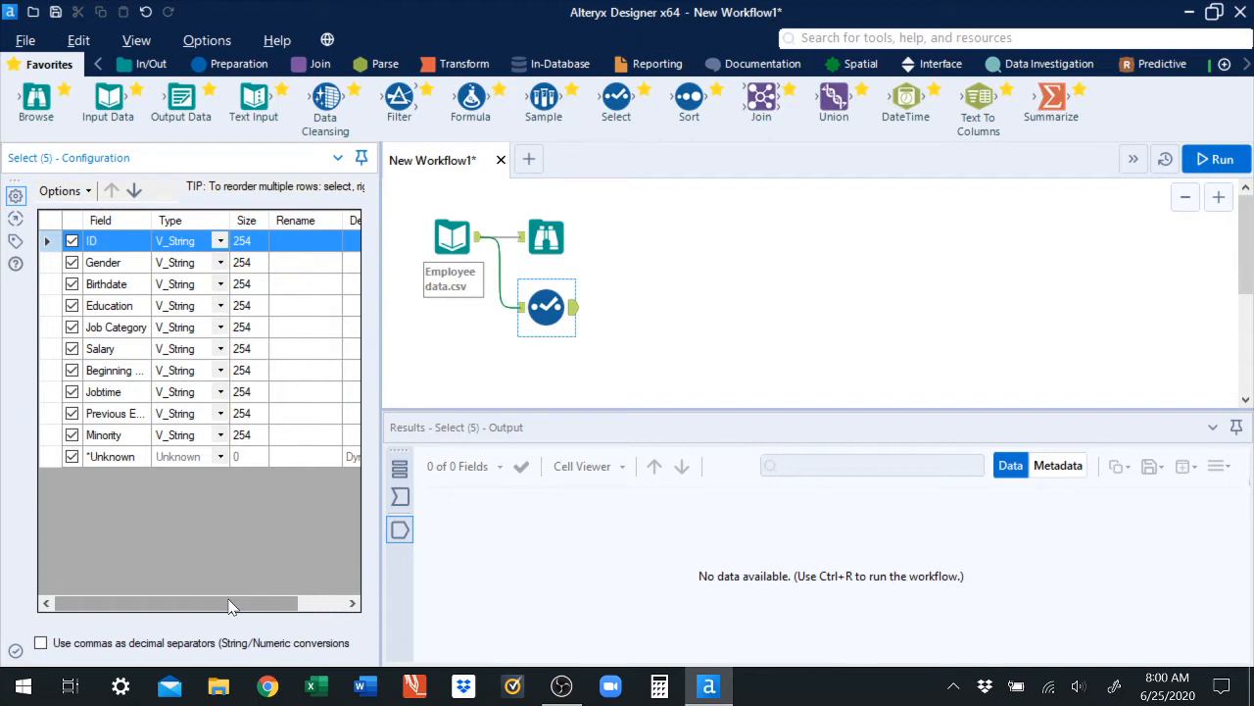
left_click(71, 456)
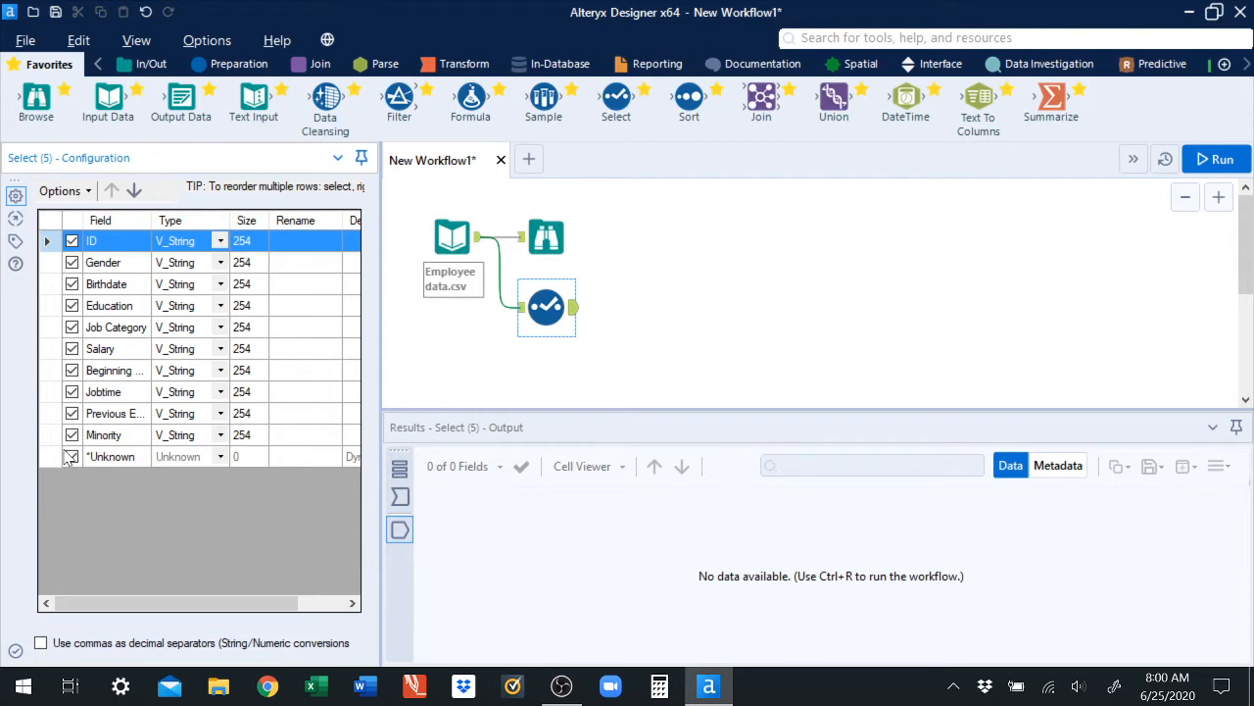
left_click(71, 456)
- Review the Browse tool's records from first to last, and return to the Select tool's configuration
left_click(554, 250)
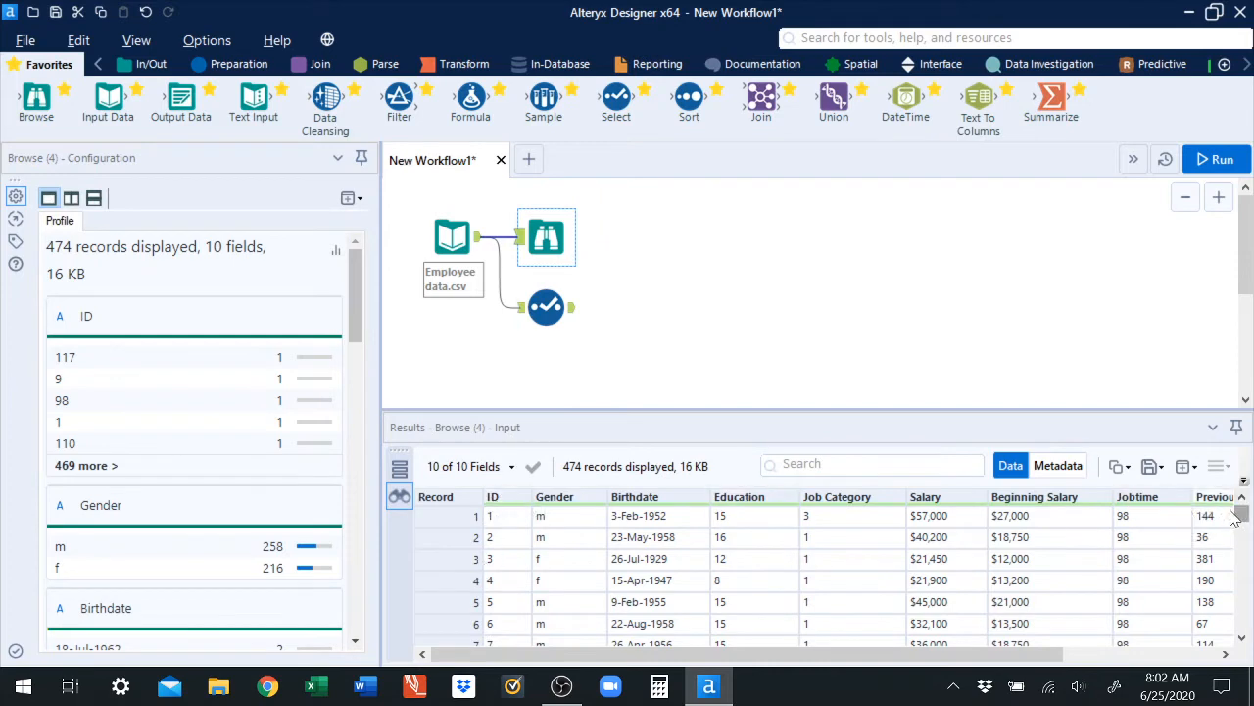
left_click_drag(1241, 520, 1250, 633)
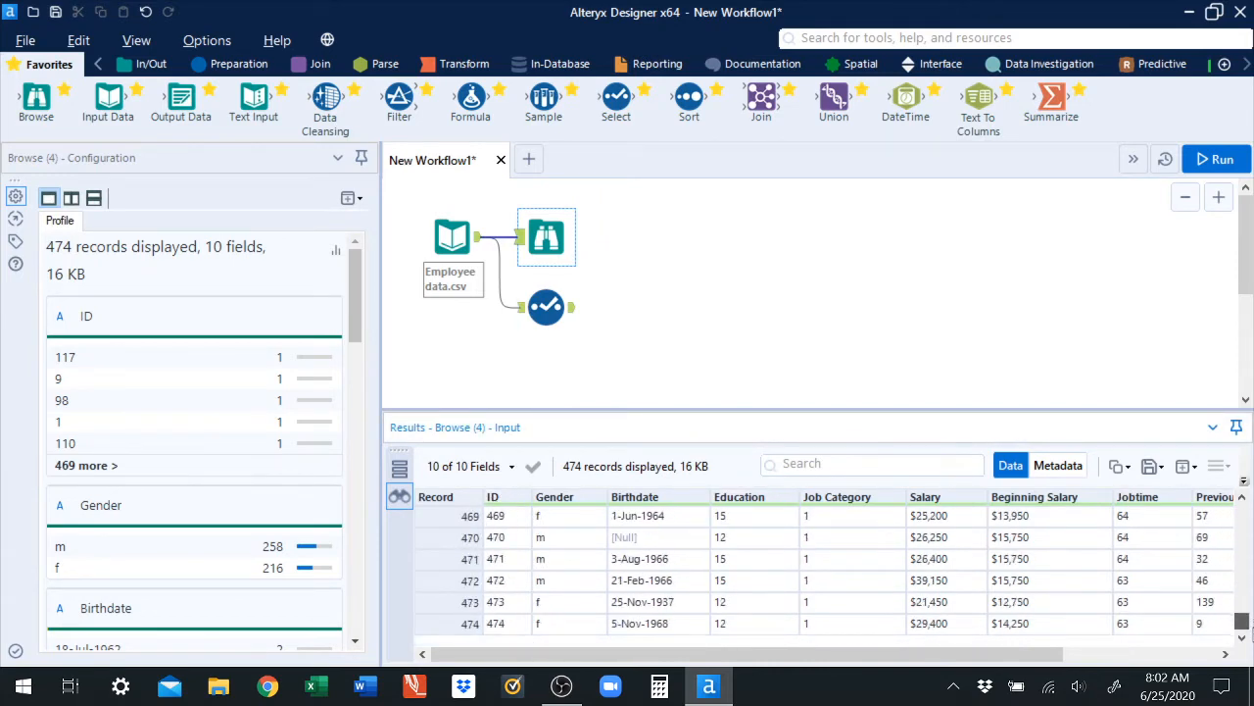
left_click_drag(1251, 627, 1250, 511)
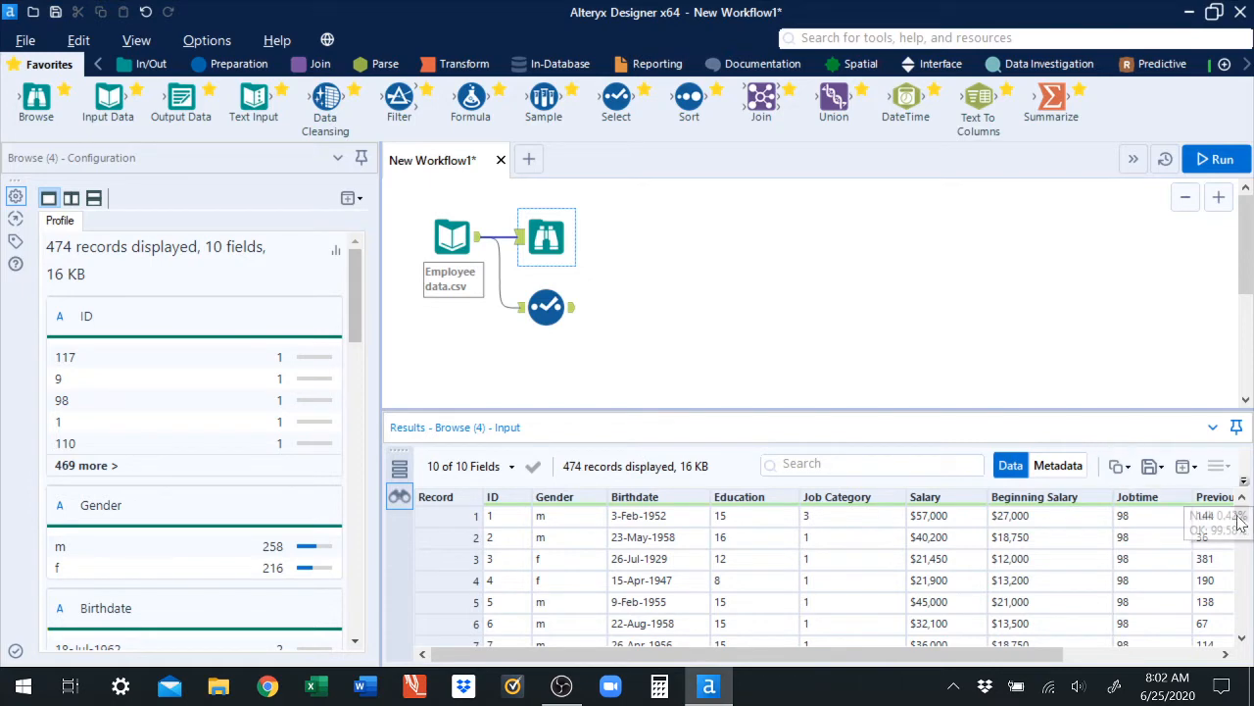
mouse_move(1243, 517)
left_mouse_down()
mouse_move(1249, 629)
mouse_move(1243, 512)
left_mouse_up()
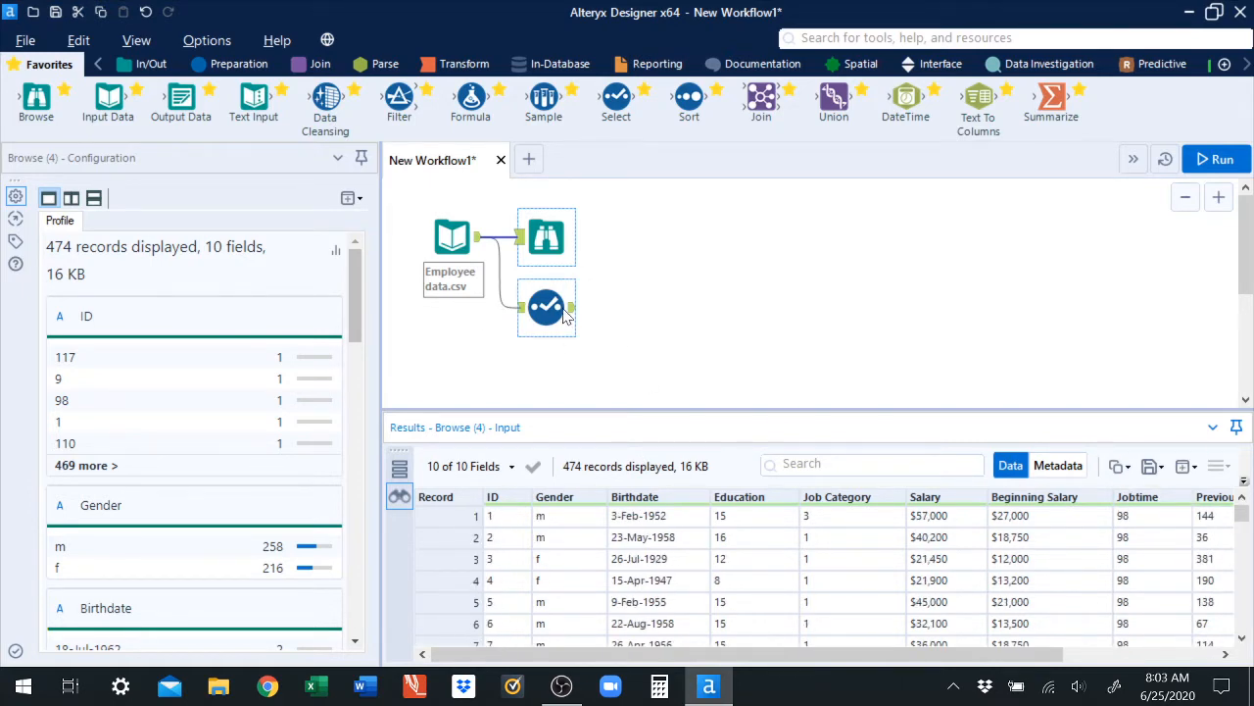
left_click(563, 314)
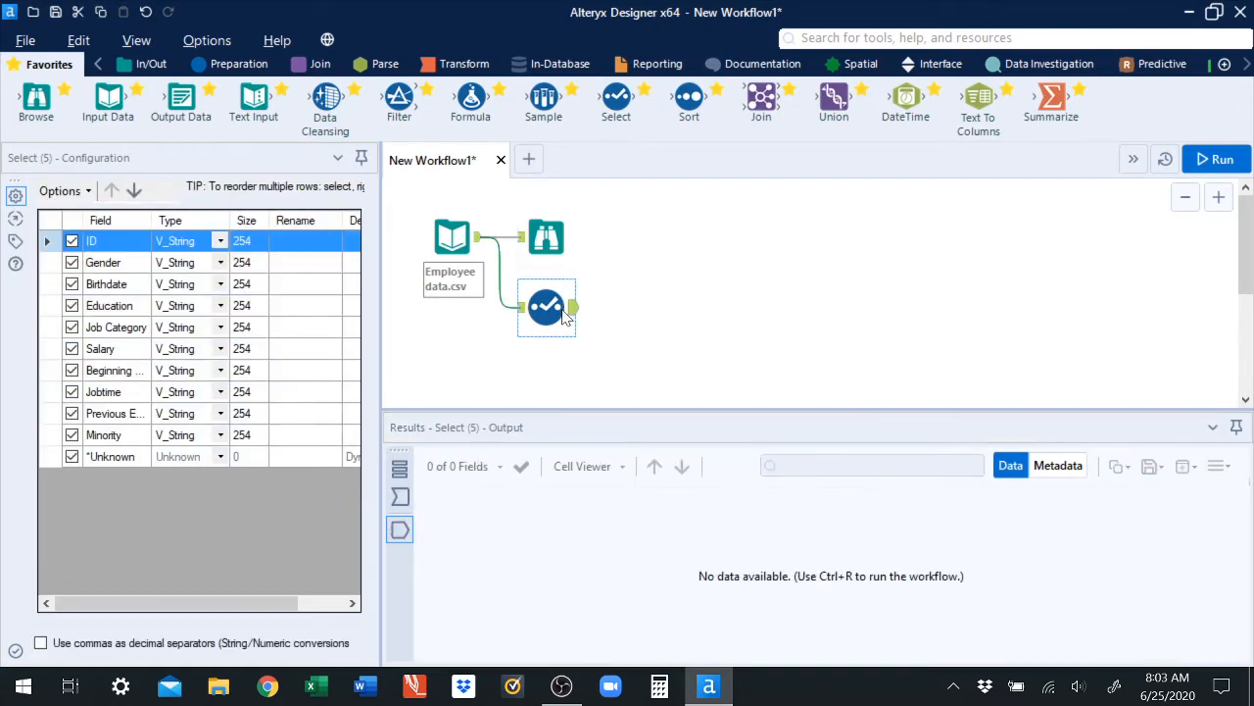
- Set the ID field's type to Int16 in the Select tool, and check the ID values through the last Browse record
left_click(220, 243)
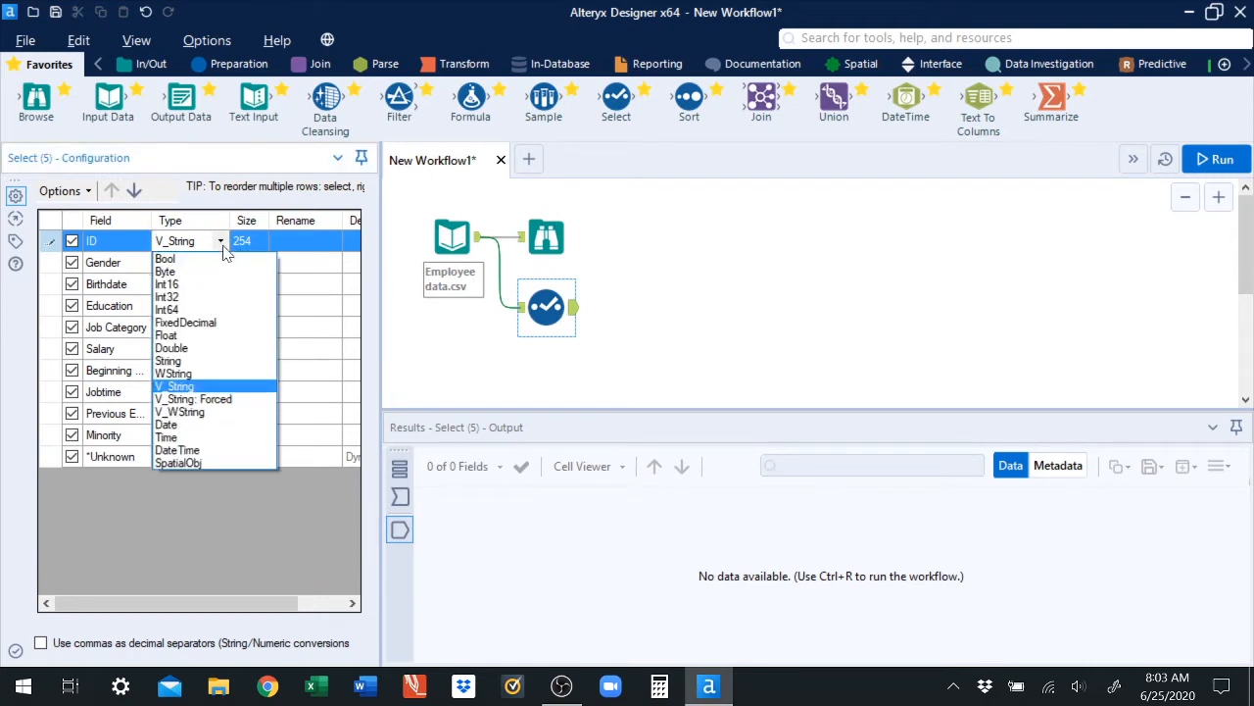
left_click(178, 285)
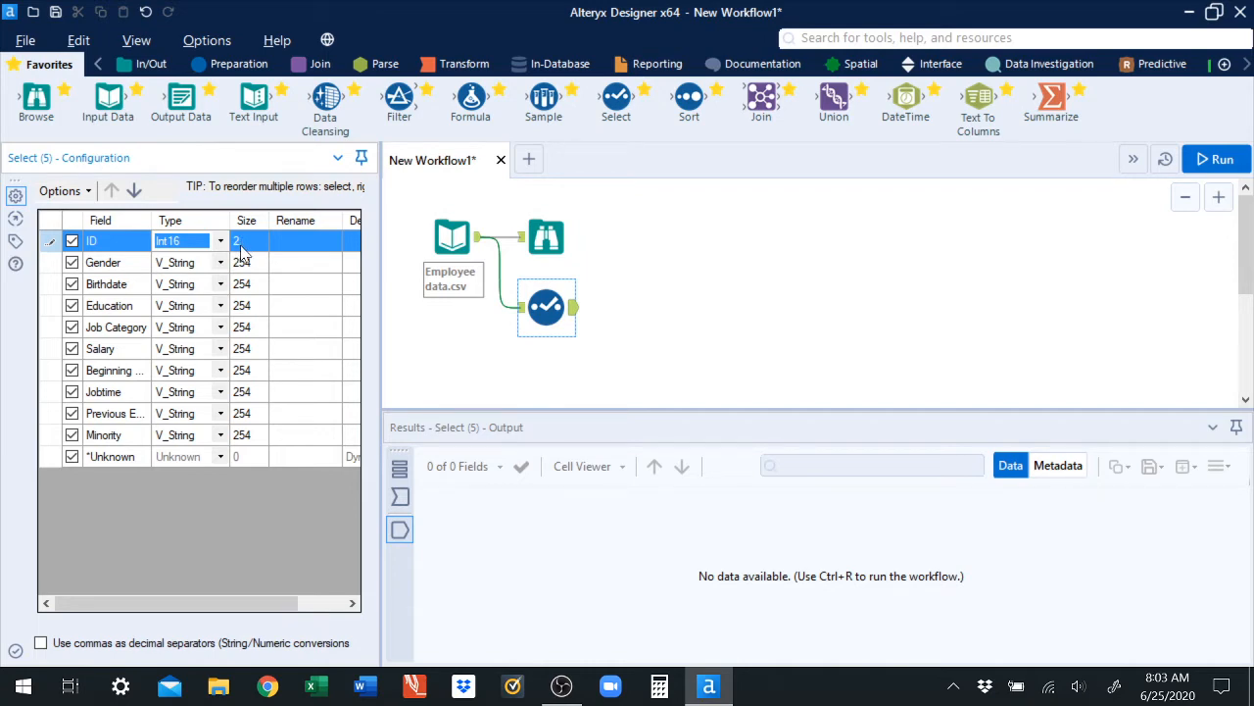
left_click(464, 248)
left_click(545, 237)
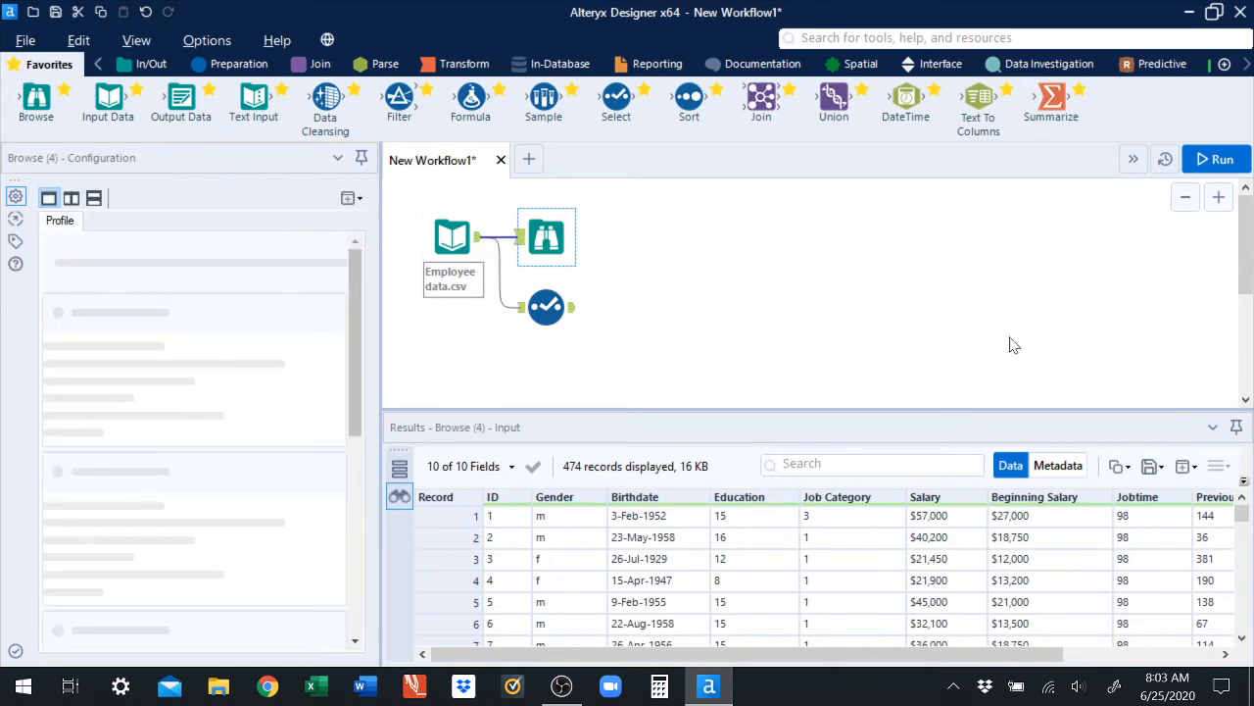
left_click_drag(1245, 284, 1245, 257)
left_click_drag(1242, 518, 1244, 564)
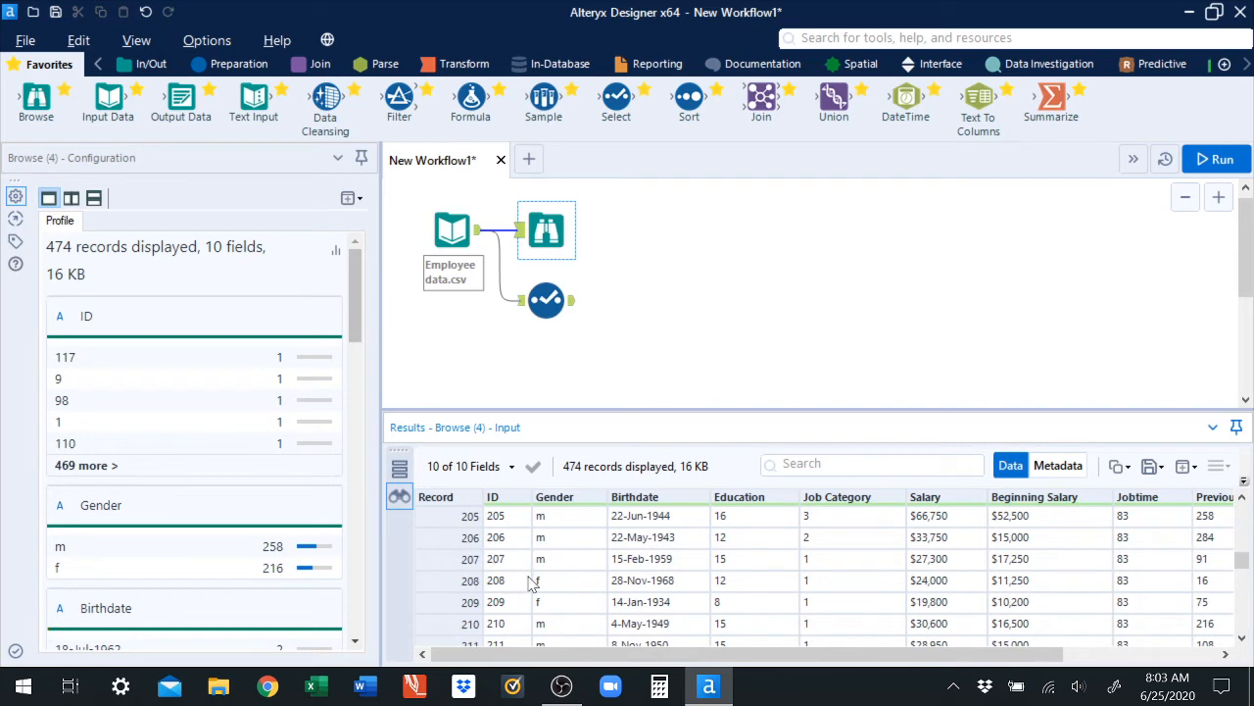
left_click_drag(1242, 565, 1222, 633)
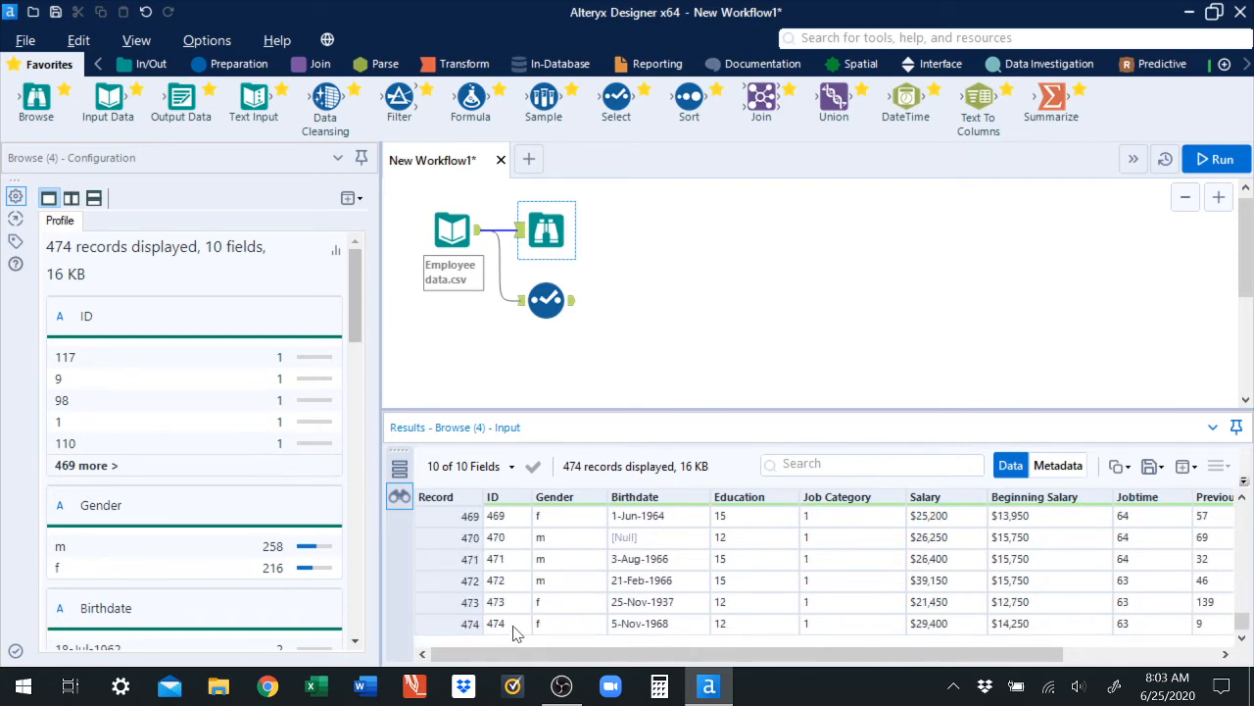
left_click(561, 312)
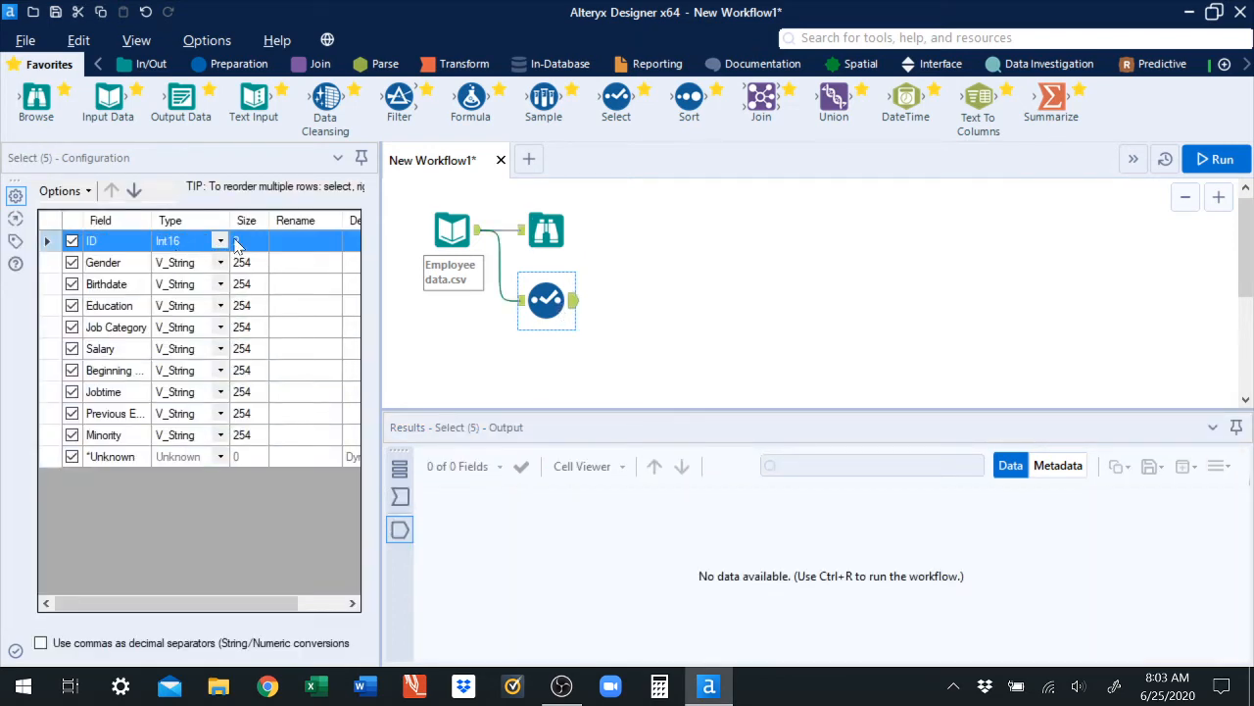
- Try the integer types Int16, Int32 and Int64 on the ID field to compare their sizes
left_click(223, 243)
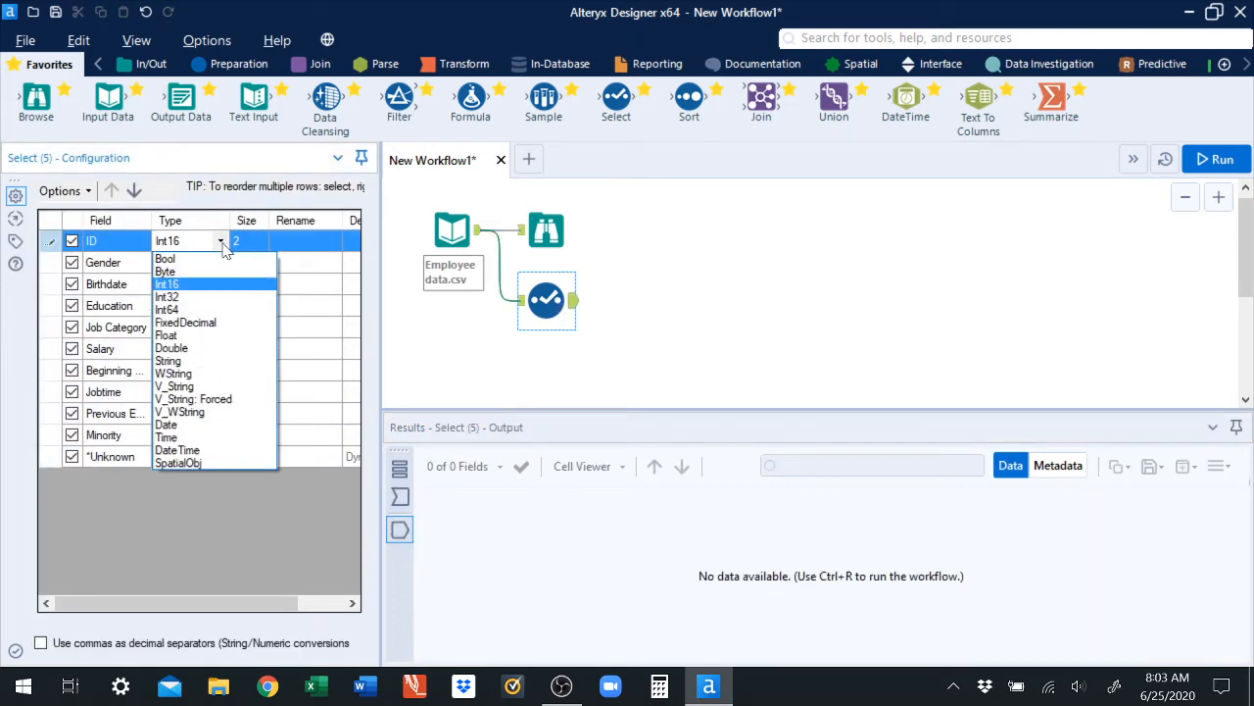
left_click(189, 284)
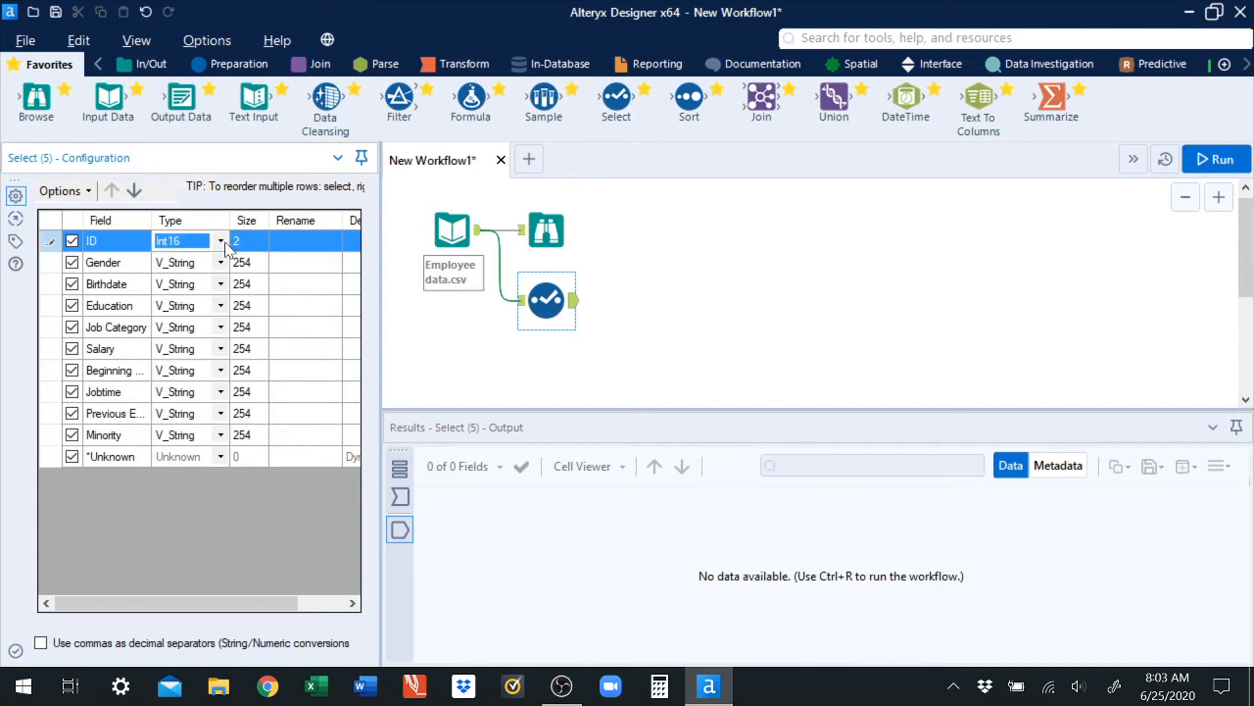
left_click(220, 242)
left_click(189, 299)
left_click(221, 240)
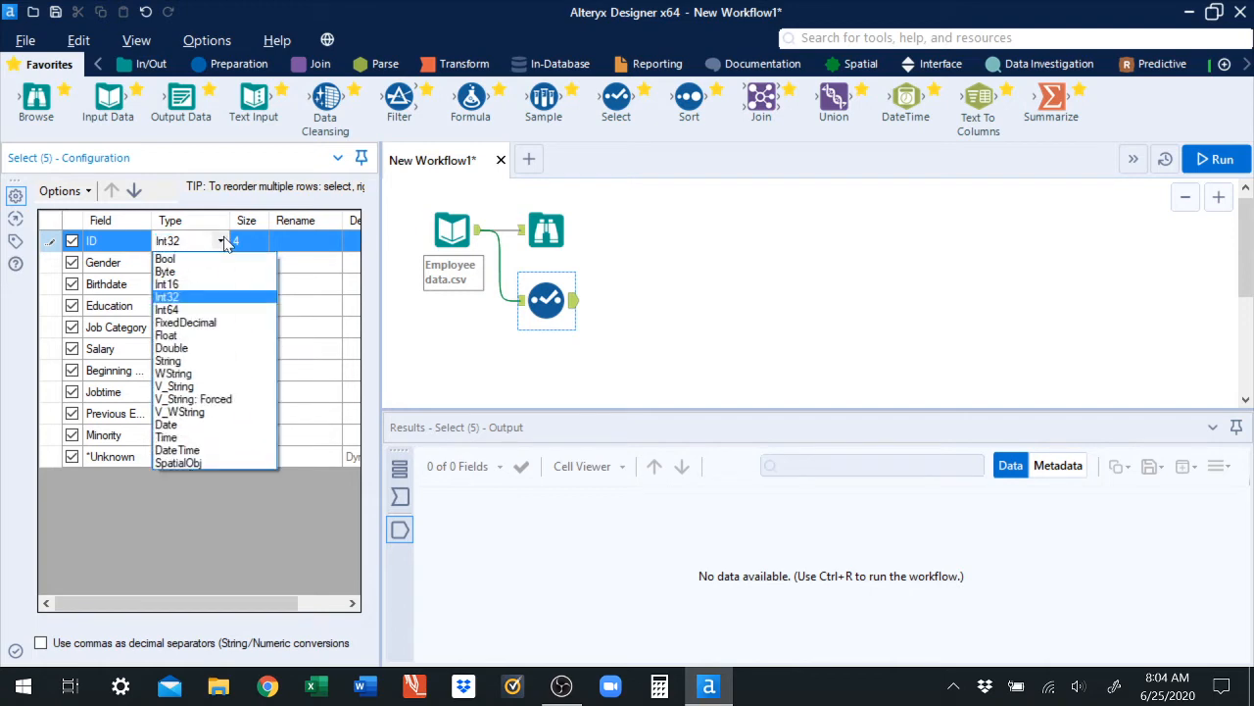
left_click(189, 310)
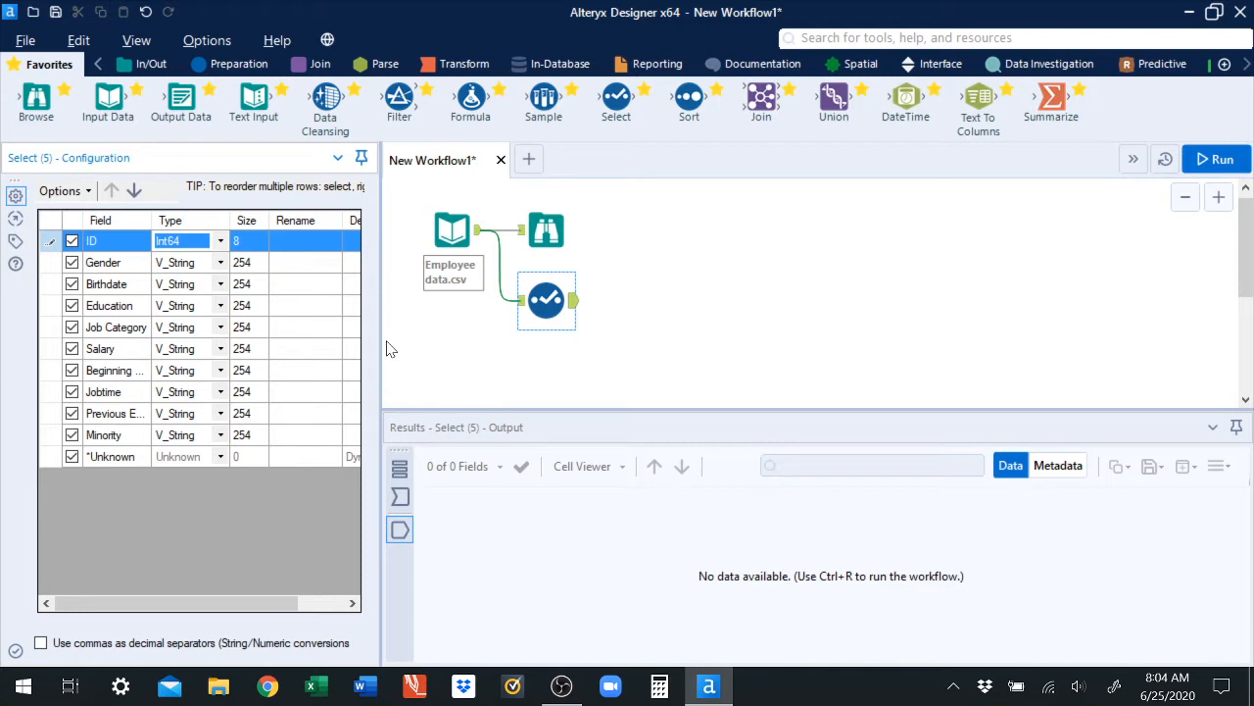
- Set the ID field's type to Double in the Select tool
left_click(220, 241)
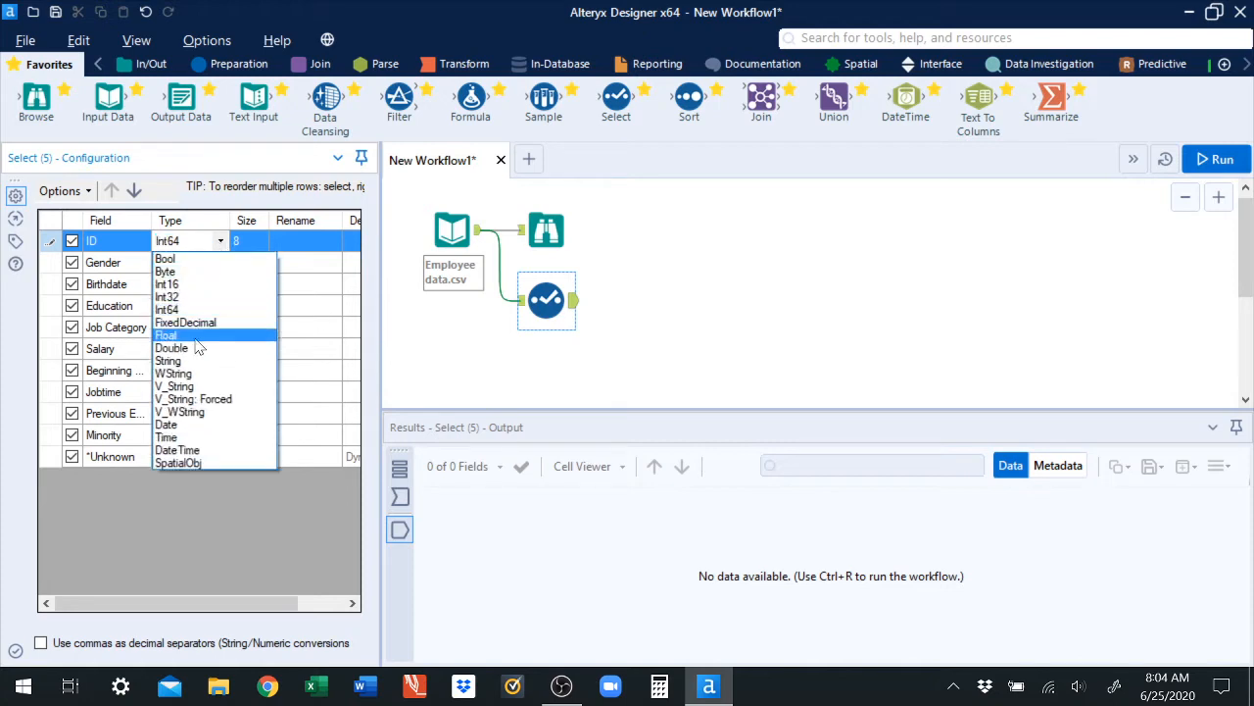
left_click(199, 349)
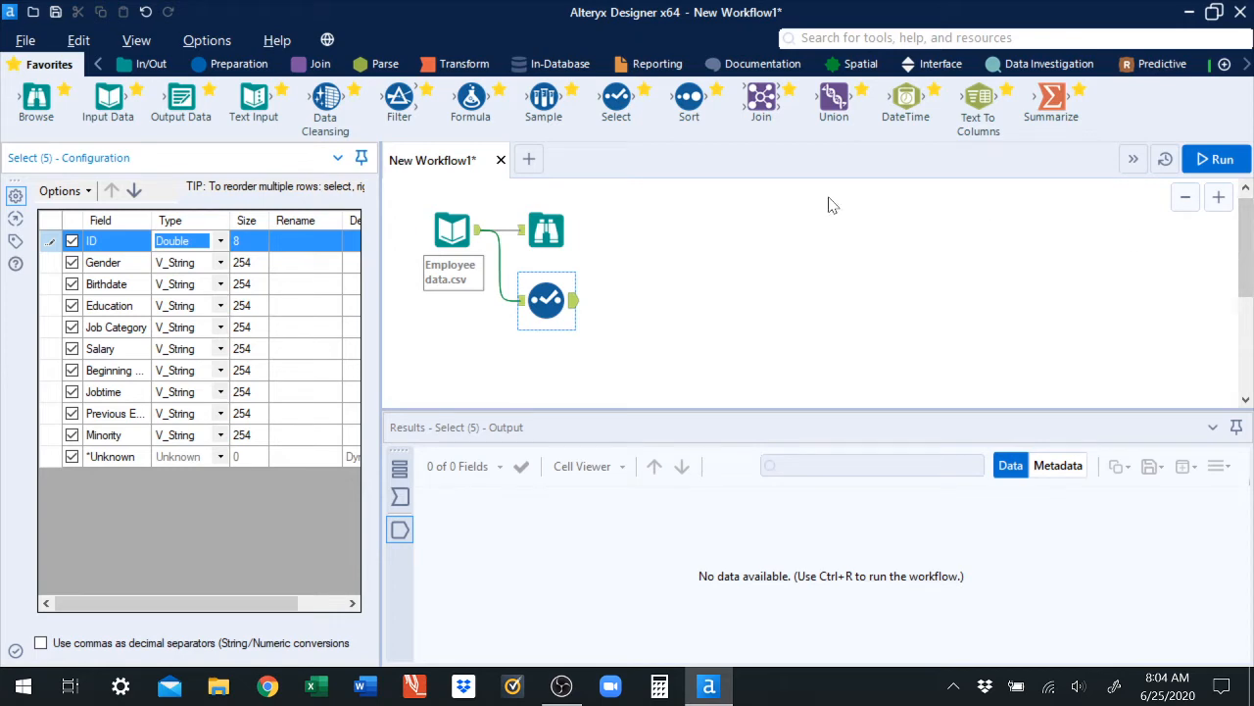
- Check the Browse records, try the String type on the Gender field, and set it back to V_String
left_click(545, 234)
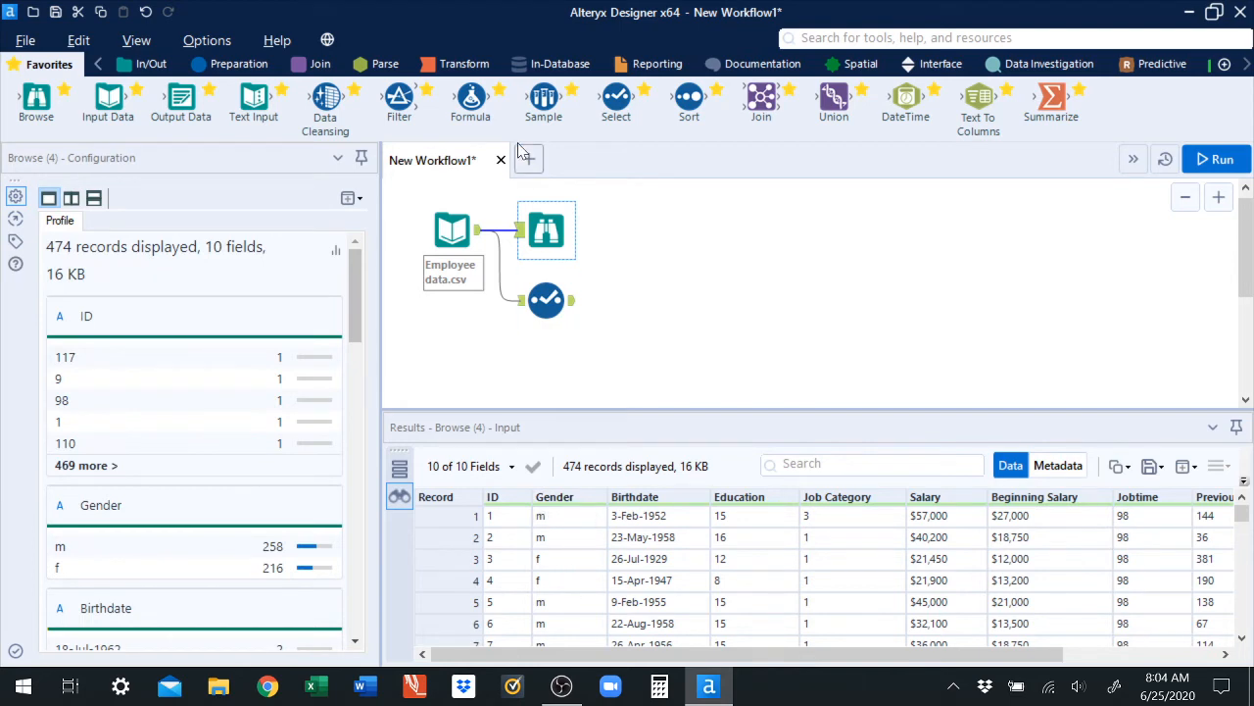
left_click(564, 304)
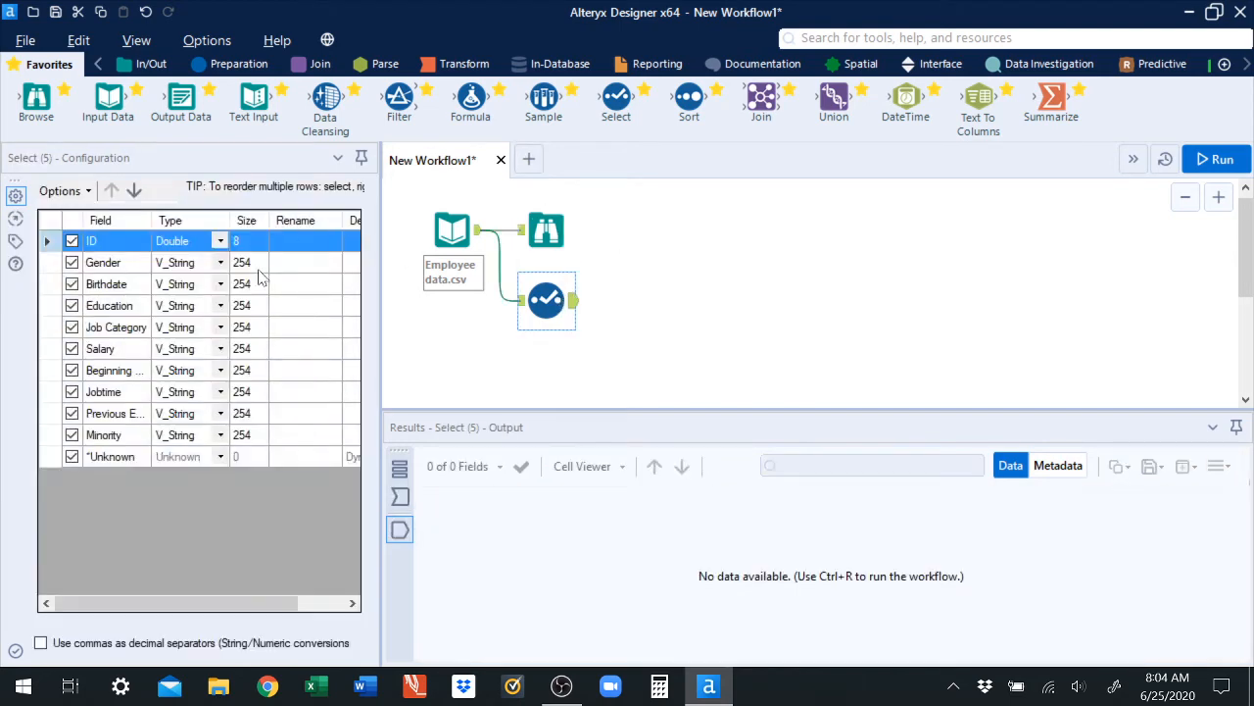
left_click(220, 263)
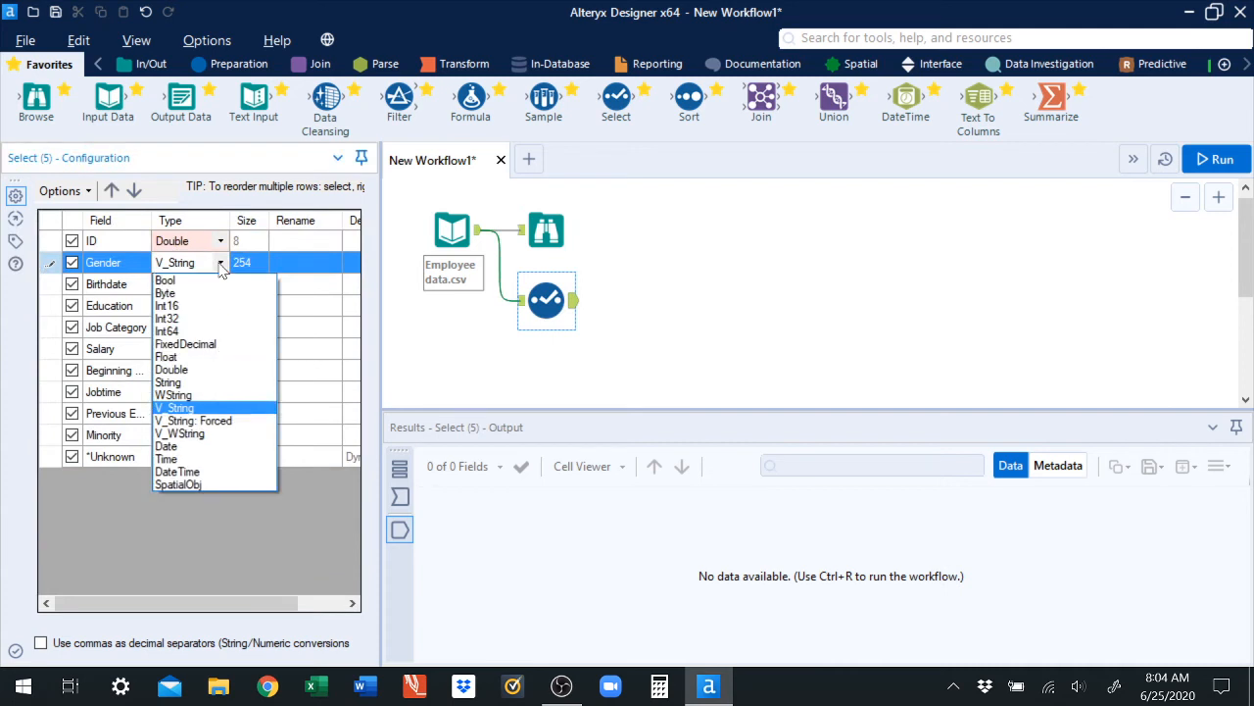
left_click(191, 383)
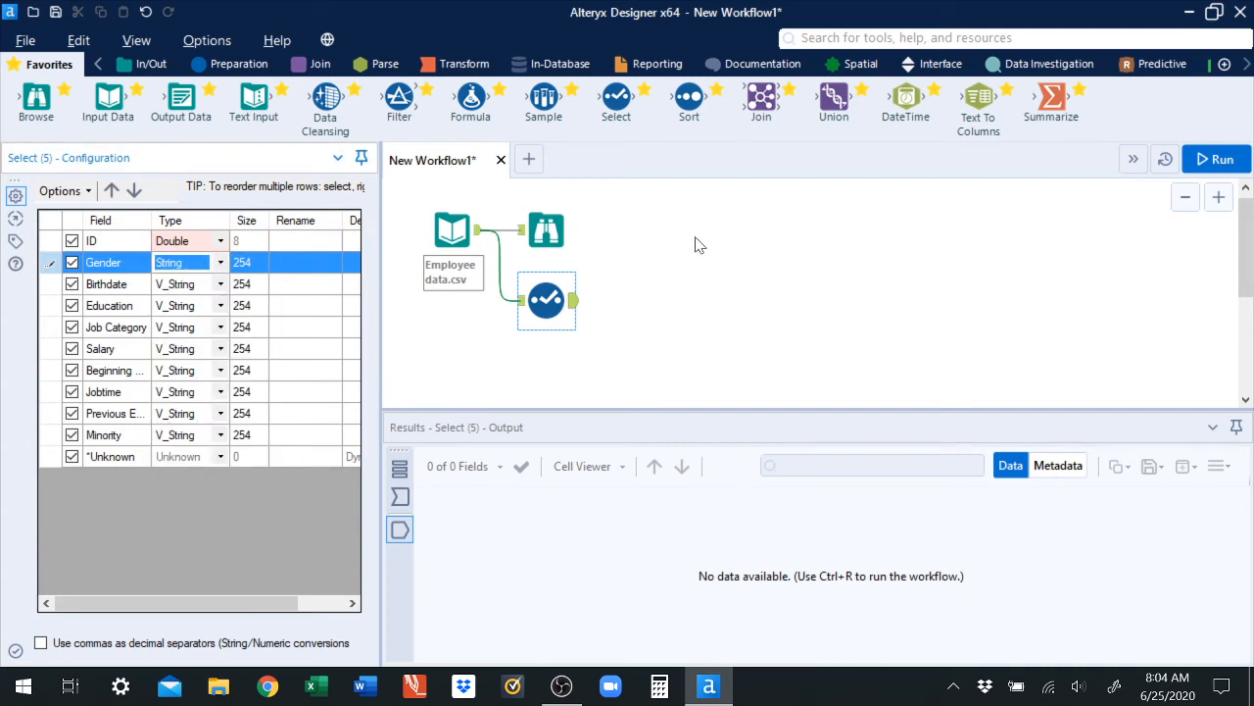
left_click(222, 263)
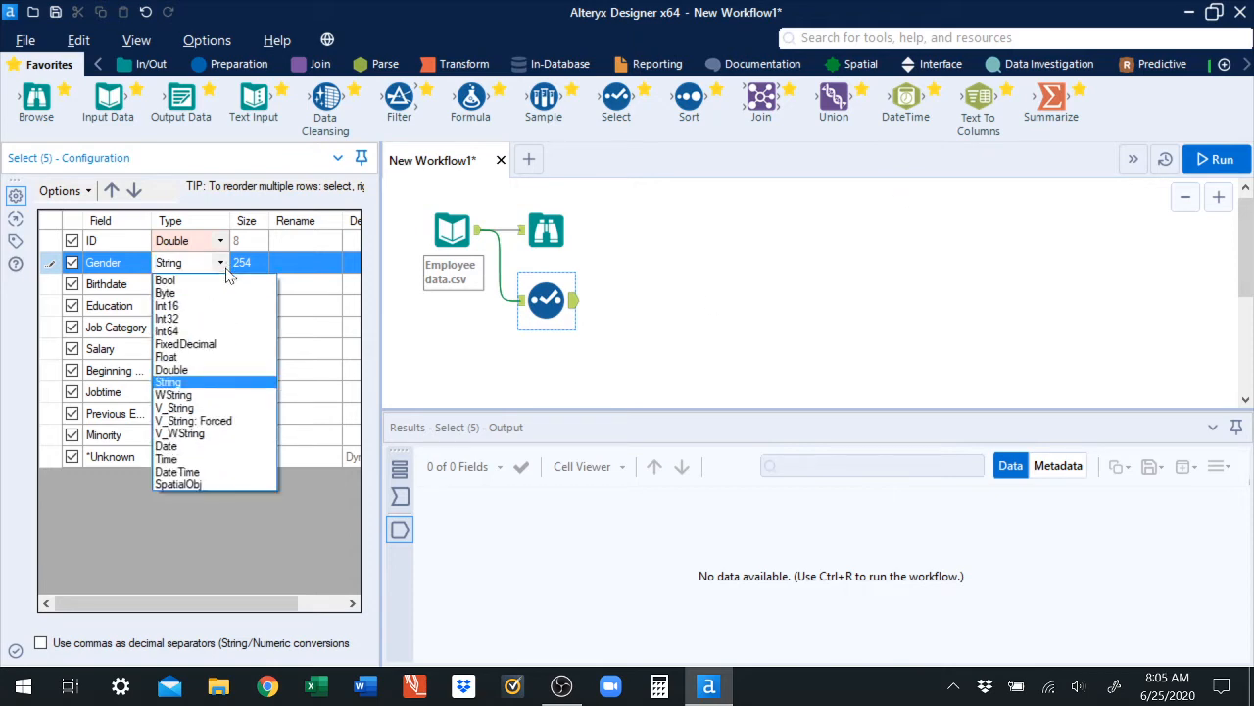
left_click(195, 410)
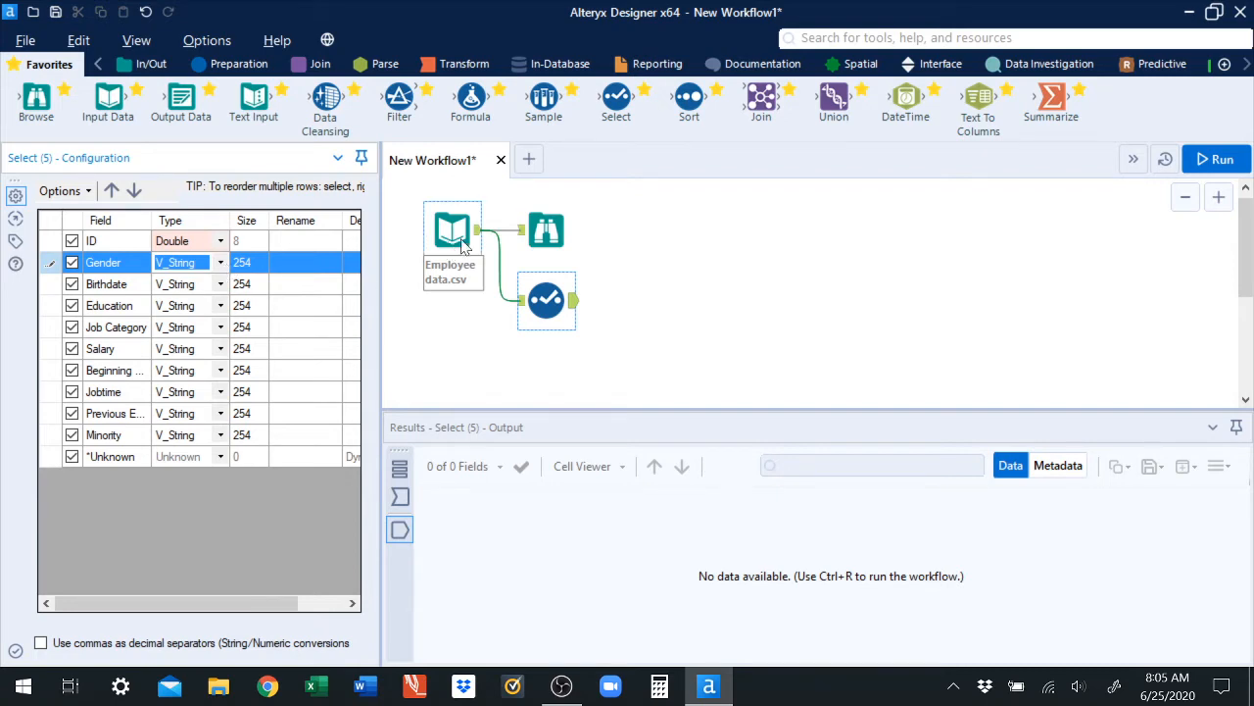
- Examine the Birthdate values in the Browse records and the date types available for Birthdate in the Select tool
left_click(546, 231)
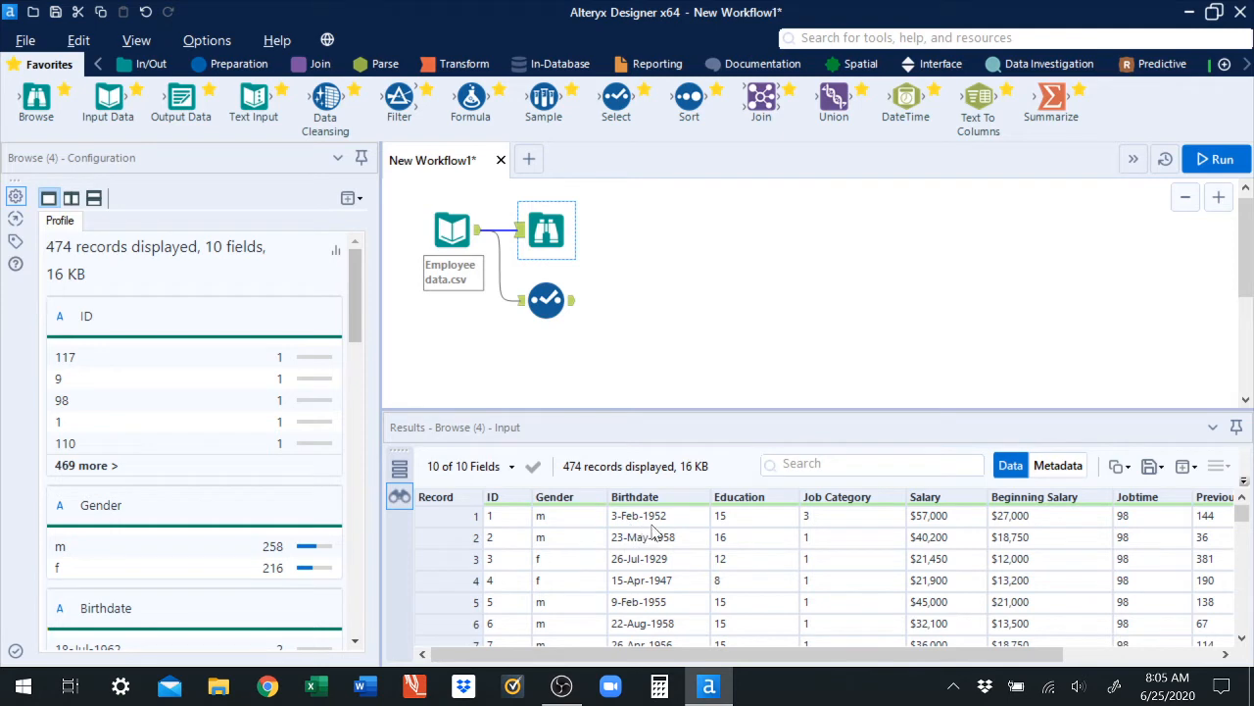
mouse_move(676, 519)
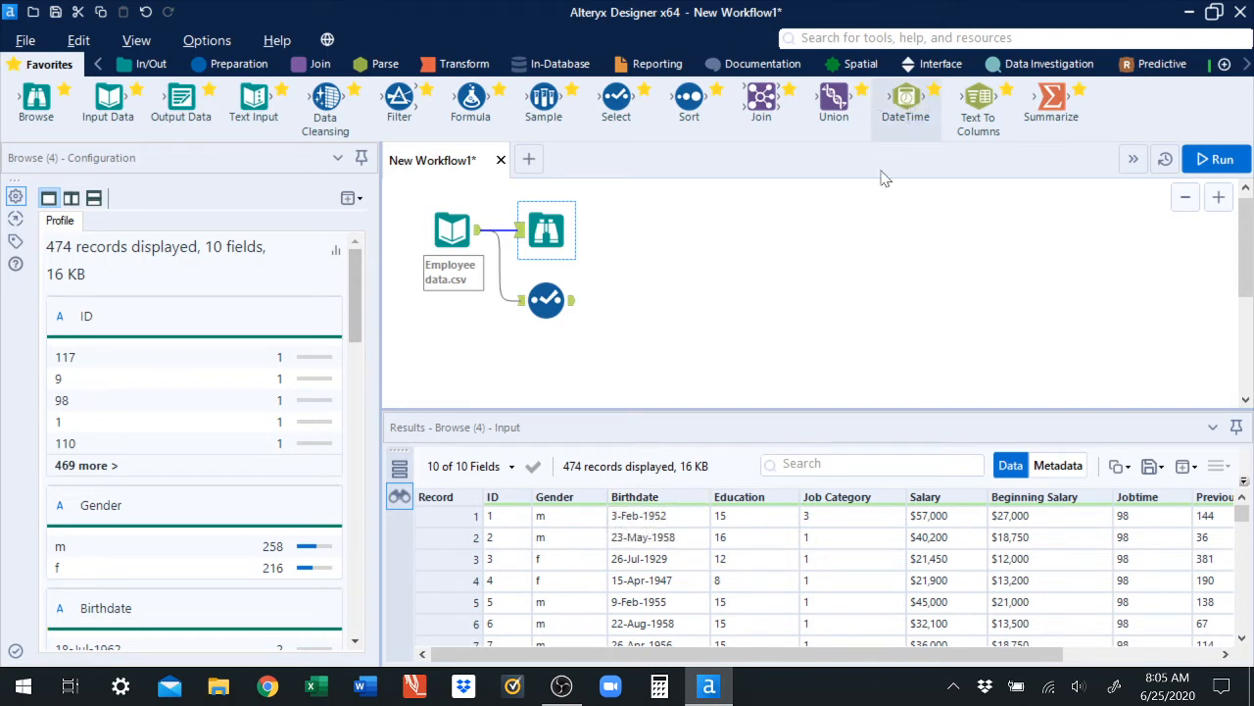
left_click(546, 300)
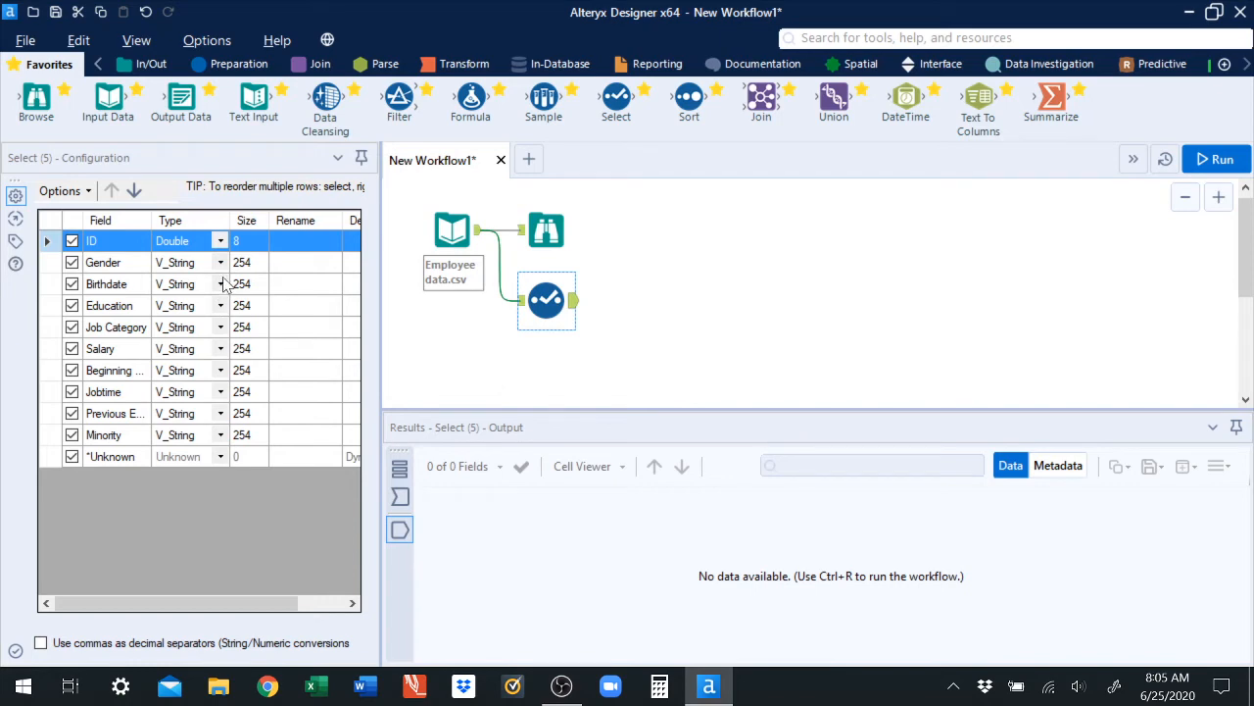
left_click(221, 285)
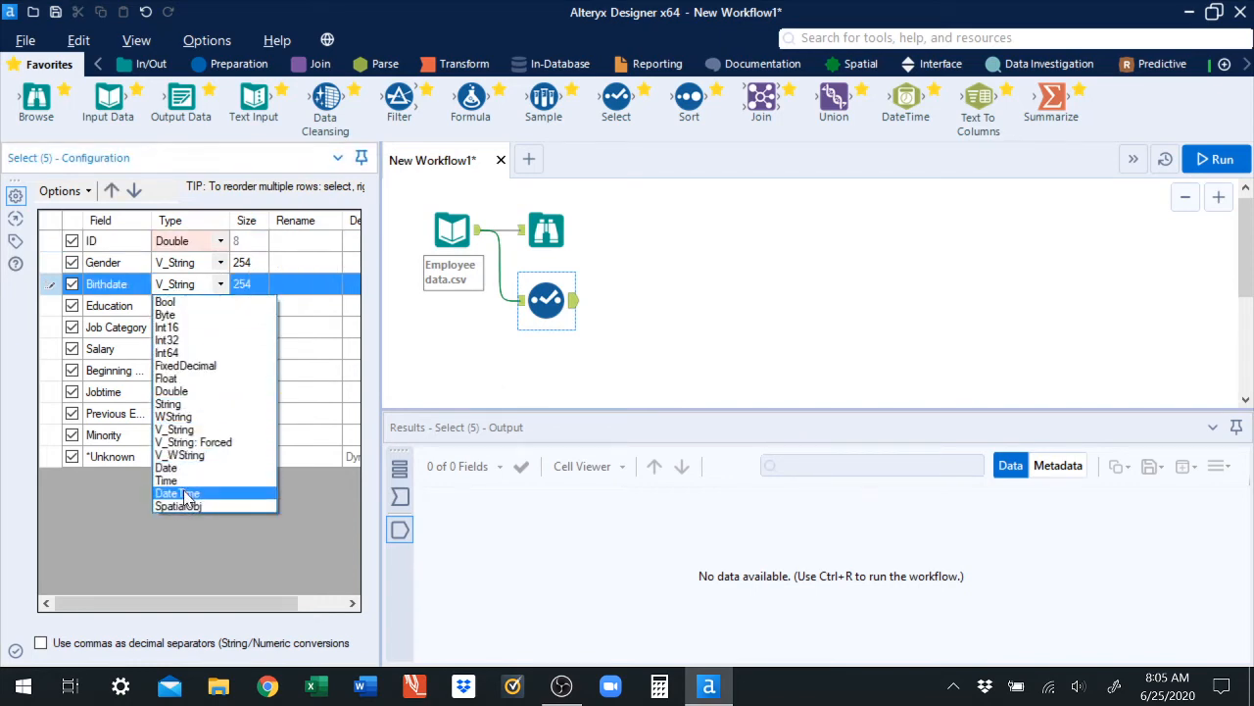
left_click(220, 285)
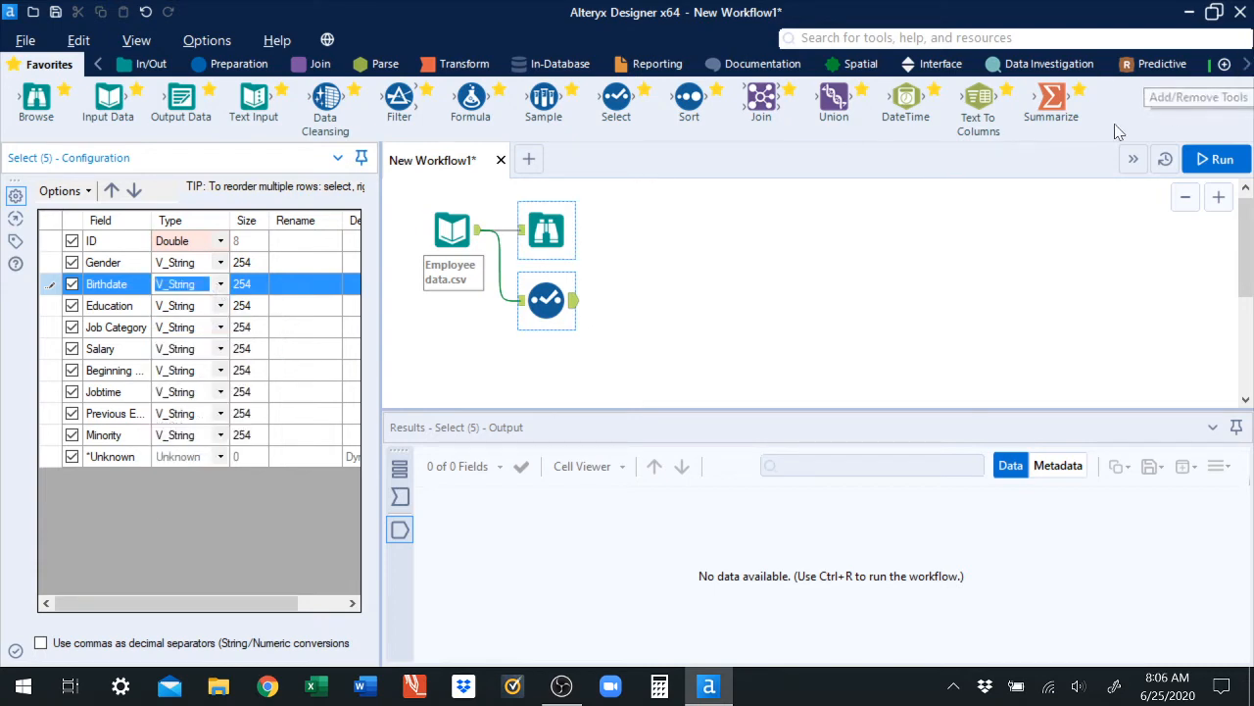
left_click(223, 284)
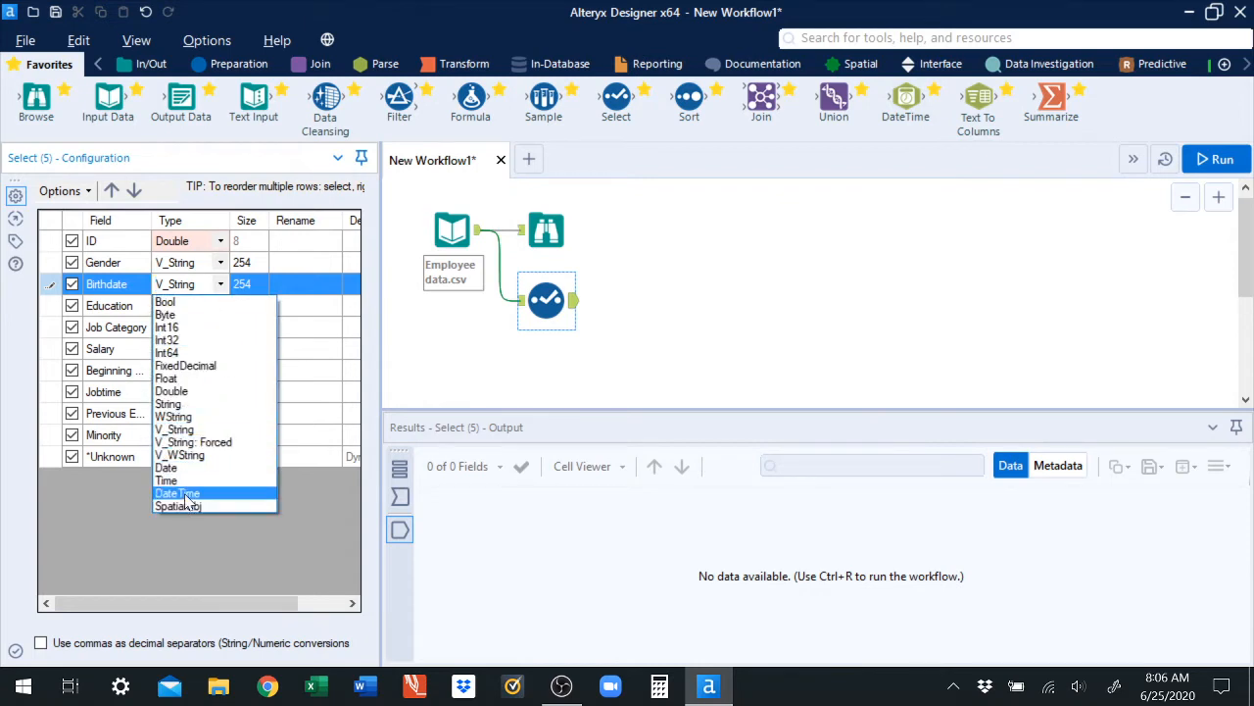
left_click(225, 286)
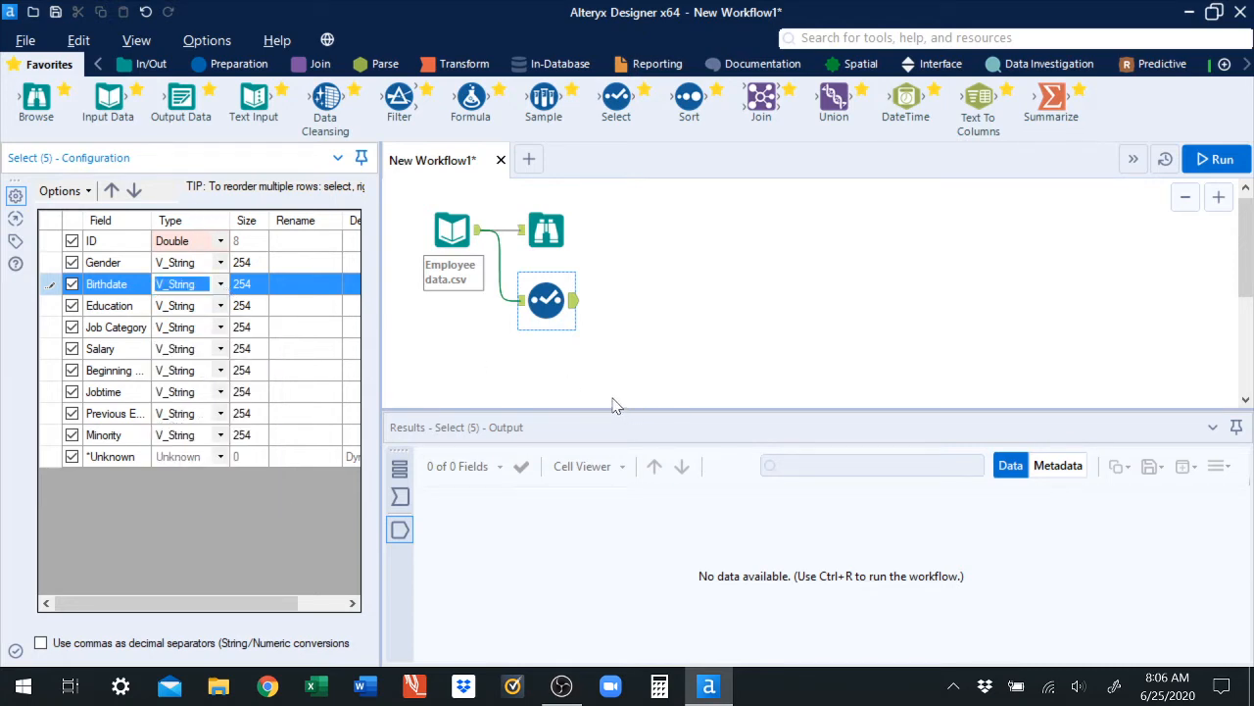
- Recheck the date format of the Birthdate column in the Browse records, and return to the Select tool's configuration
left_click(546, 233)
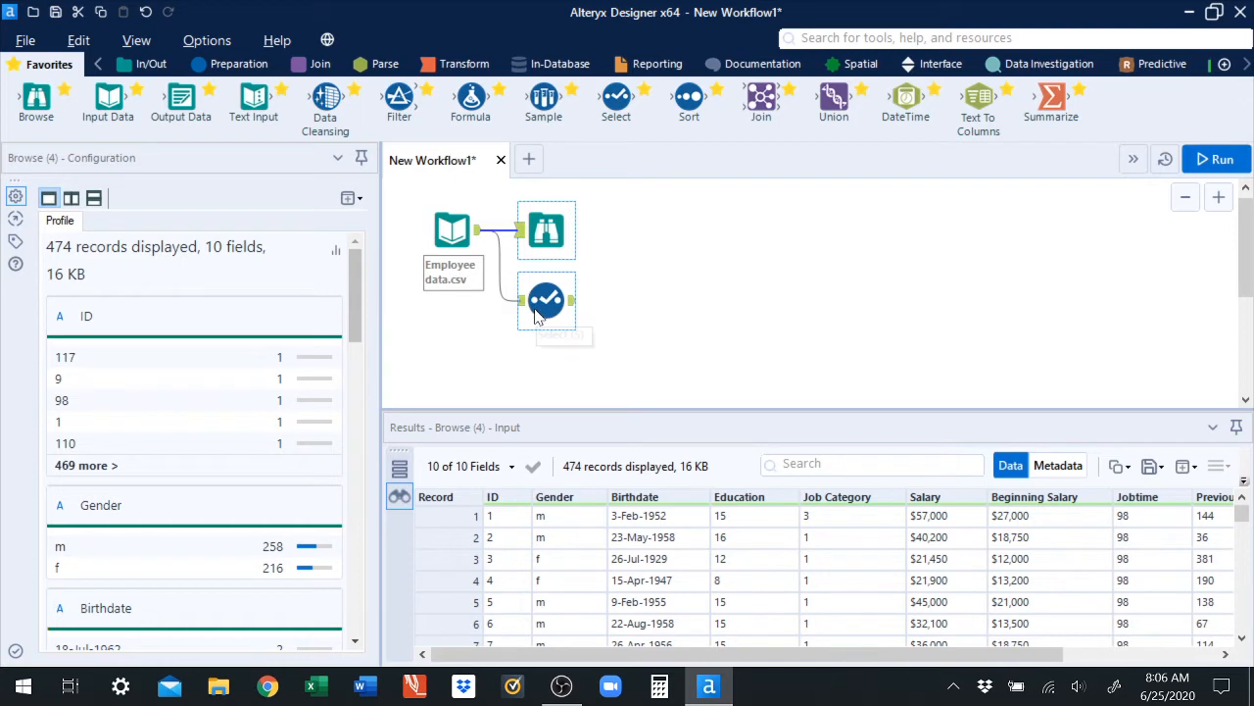
mouse_move(647, 502)
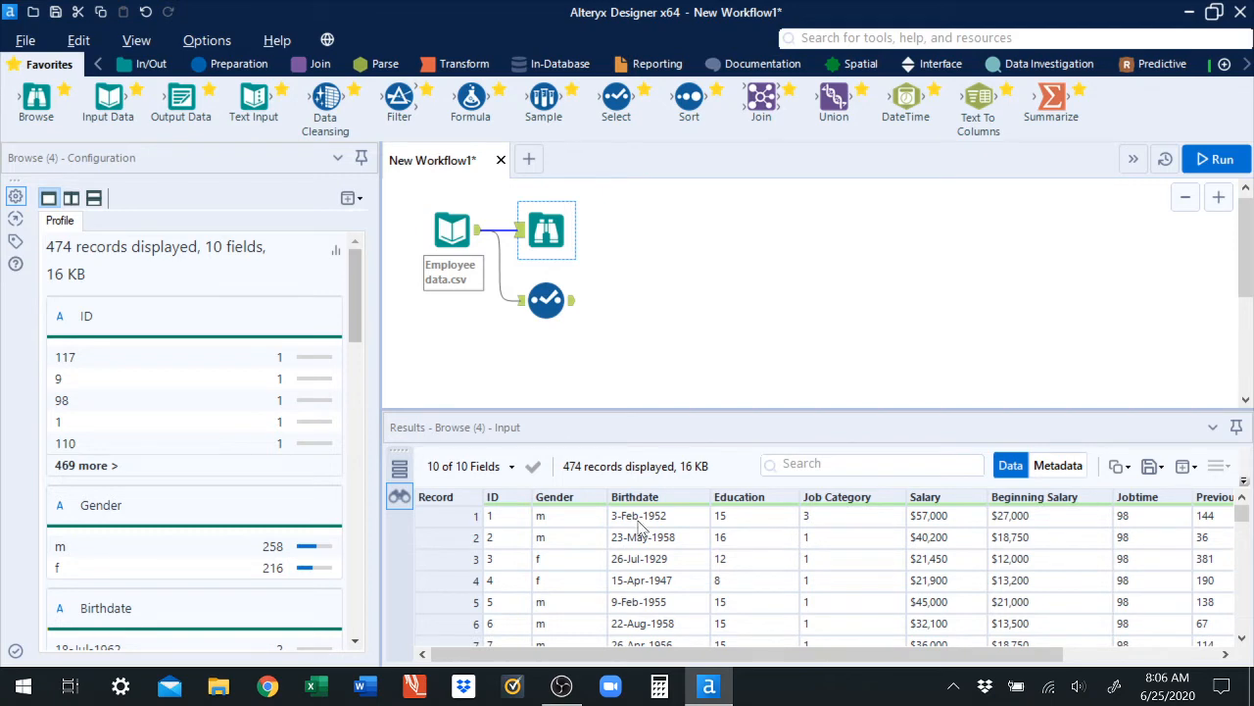
left_click(552, 304)
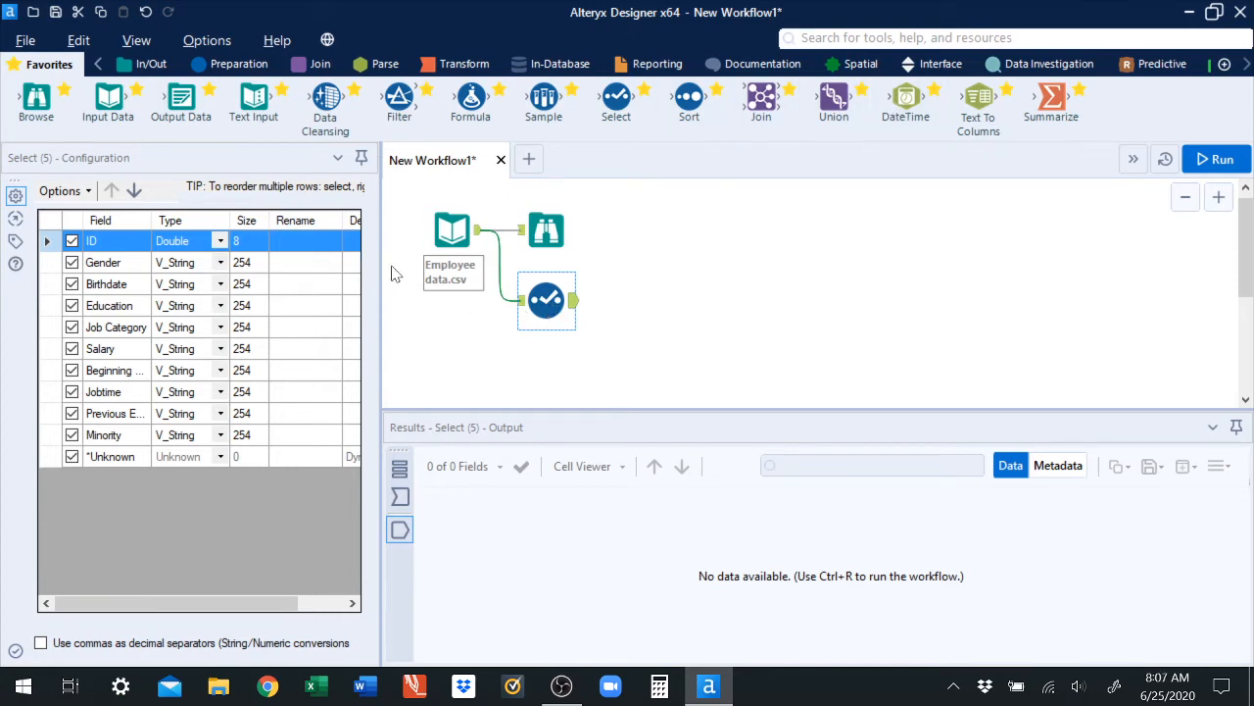
- Check the Education values in the Browse records and set the Education field's type to Double in the Select tool
left_click(559, 234)
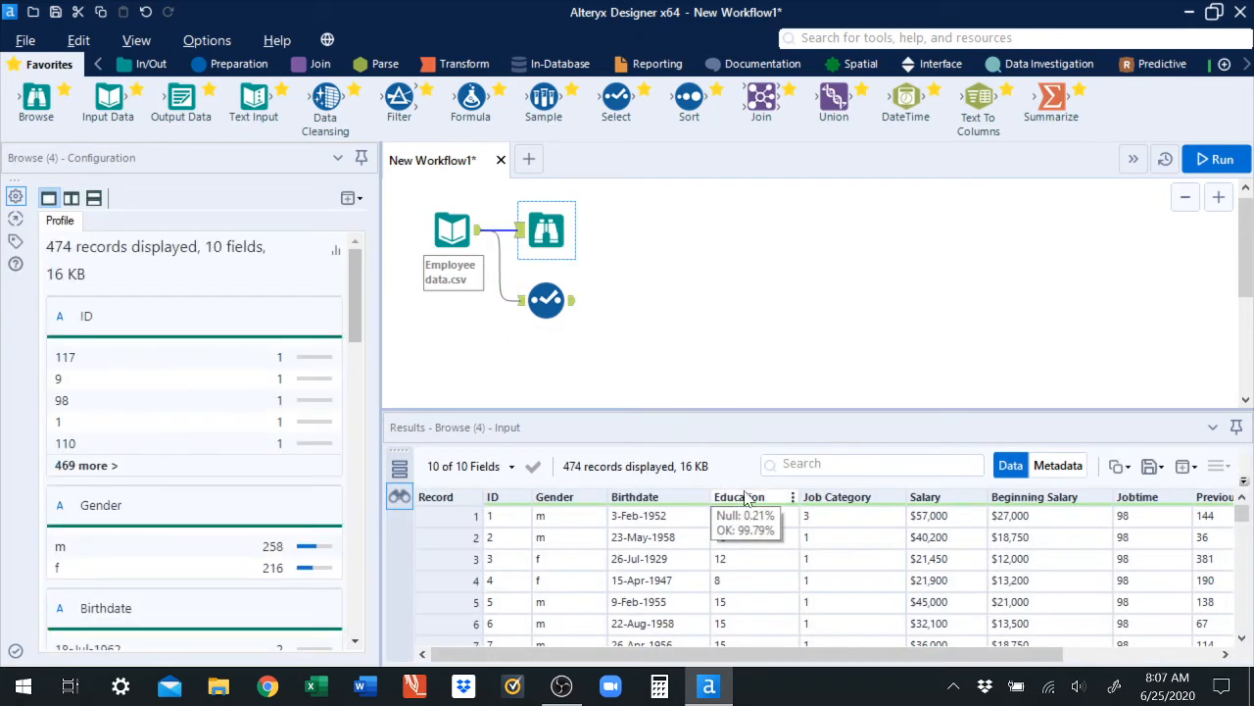
mouse_move(1242, 514)
left_mouse_down()
mouse_move(1242, 632)
mouse_move(1241, 512)
left_mouse_up()
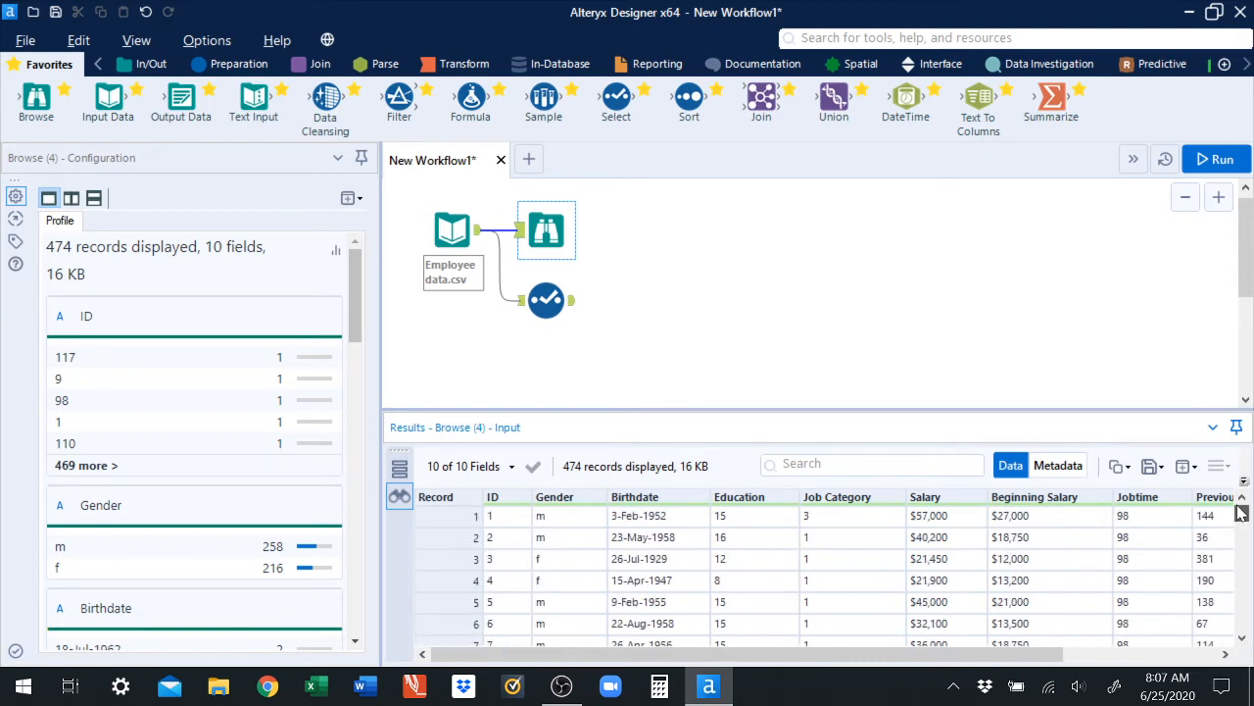
left_click(546, 301)
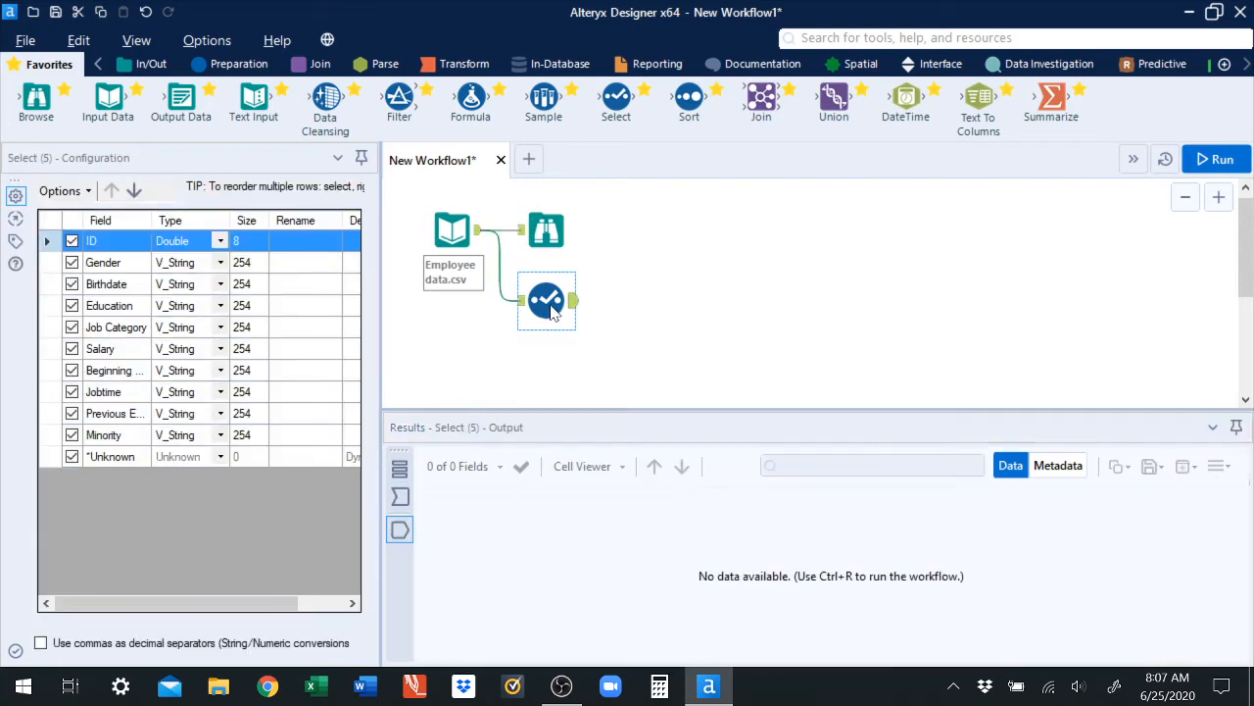
left_click(219, 306)
left_click(220, 306)
left_click(198, 417)
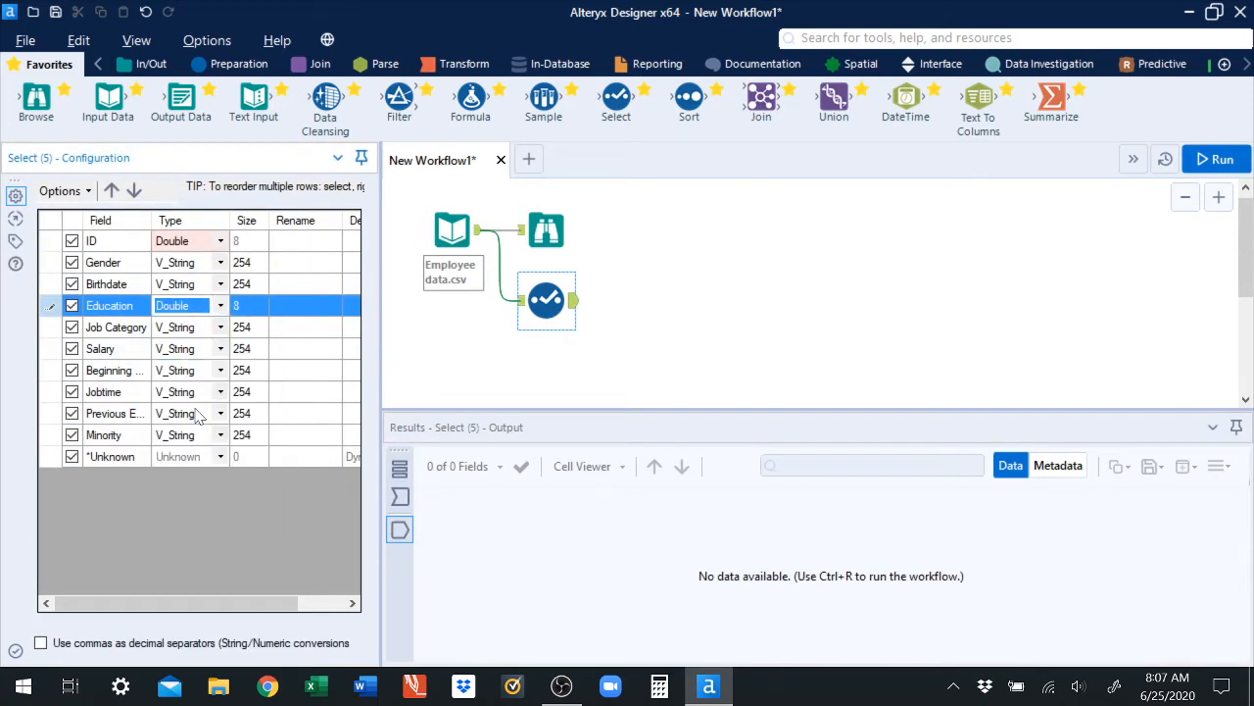
- Examine the Job Category values in the Browse records, and return to the Select tool's configuration
left_click(545, 238)
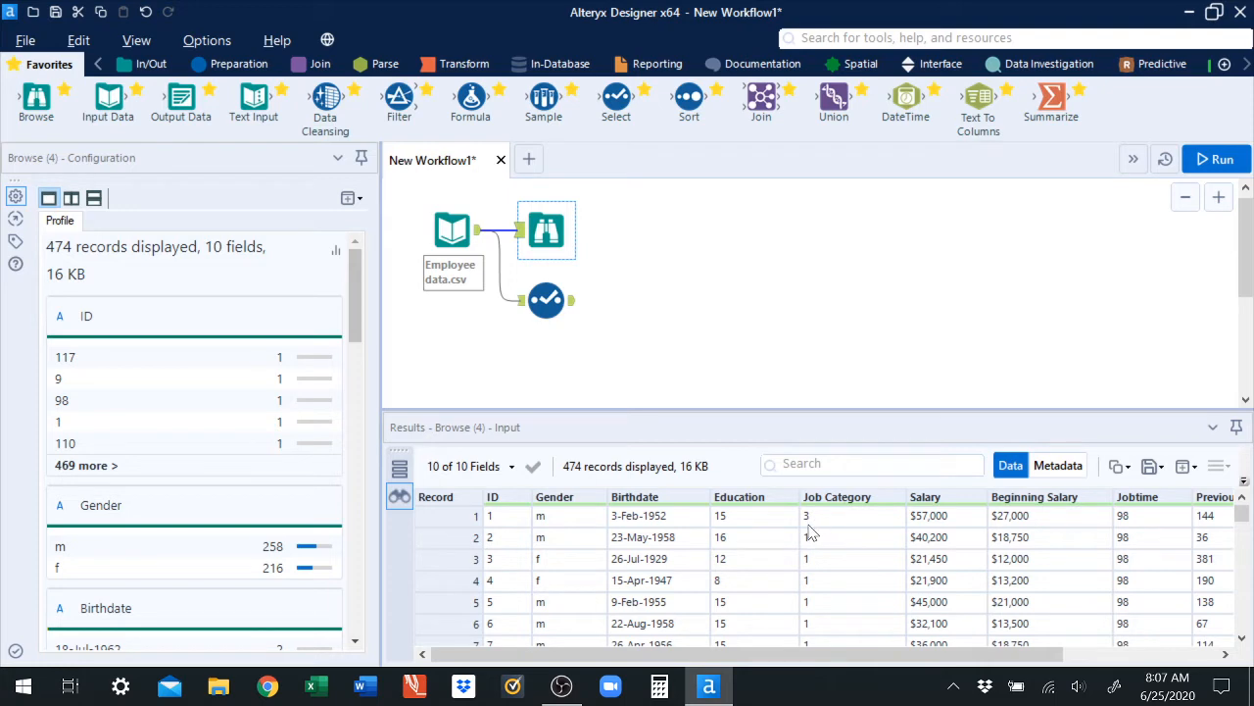
left_click(1241, 525)
mouse_move(1242, 524)
left_mouse_down()
mouse_move(1241, 566)
mouse_move(1242, 510)
left_mouse_up()
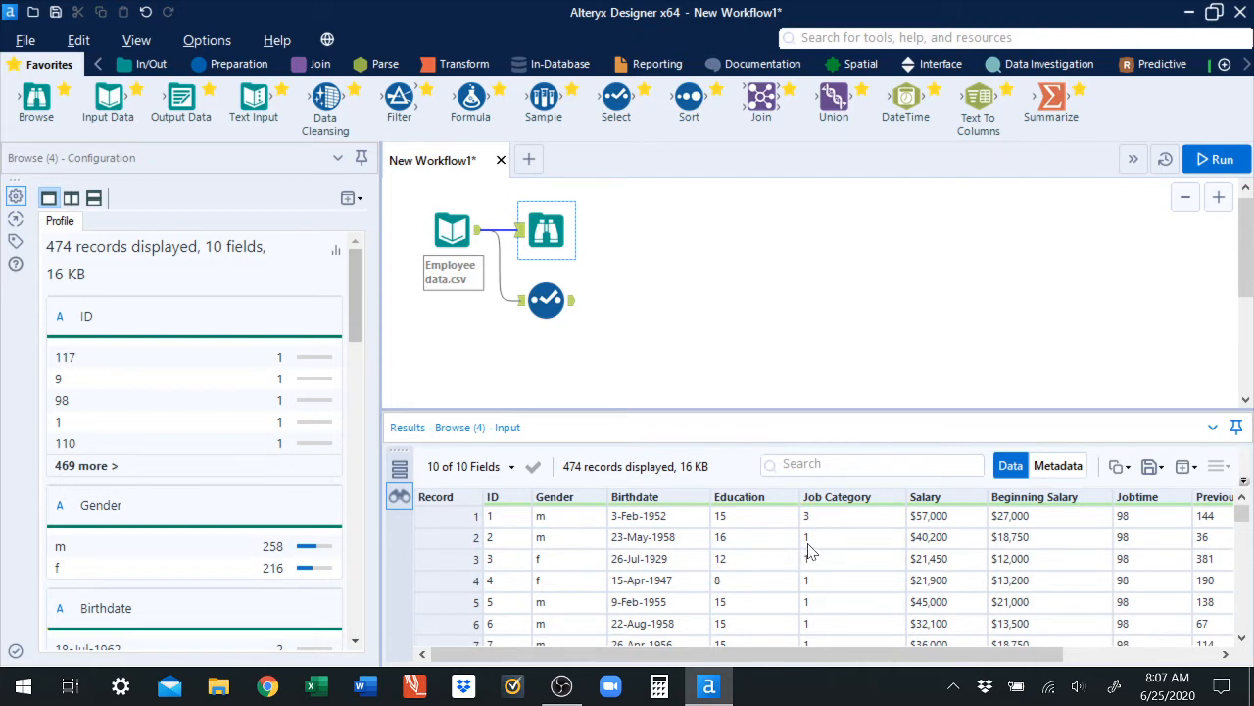
left_click(564, 312)
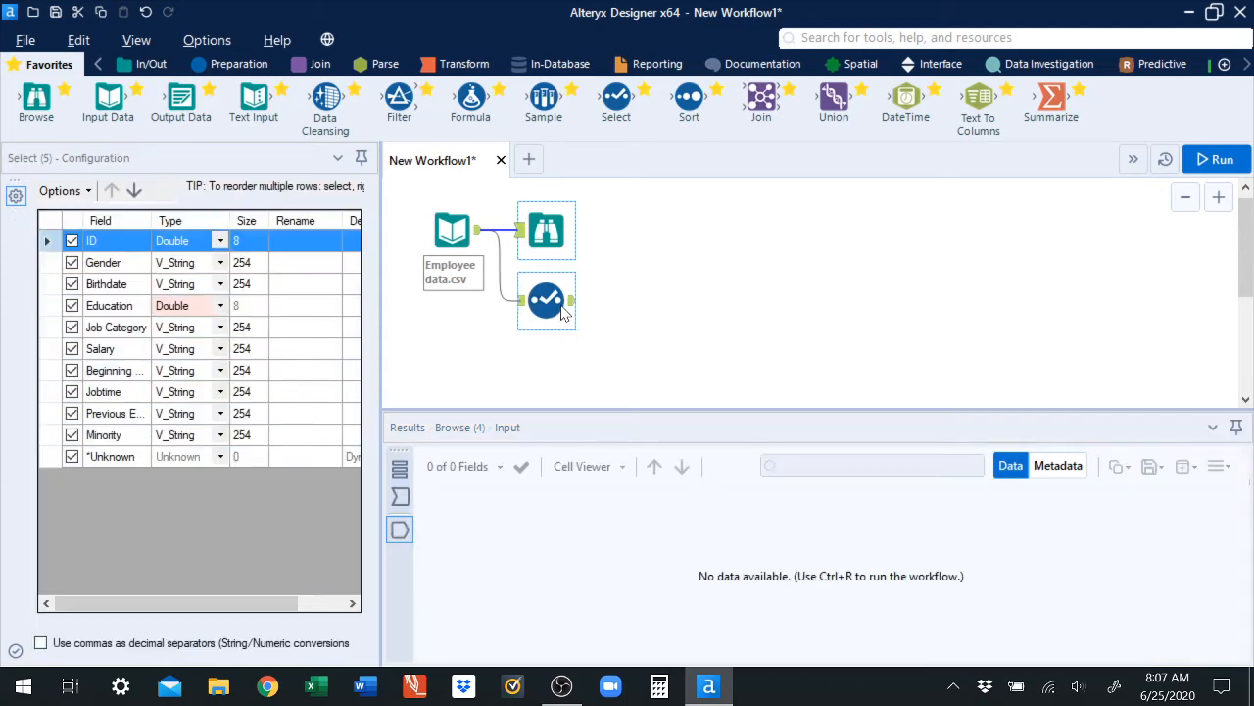
- Set the Job Category field's type to Double in the Select tool and check the Salary values in the Browse records
left_click(220, 329)
left_click(194, 437)
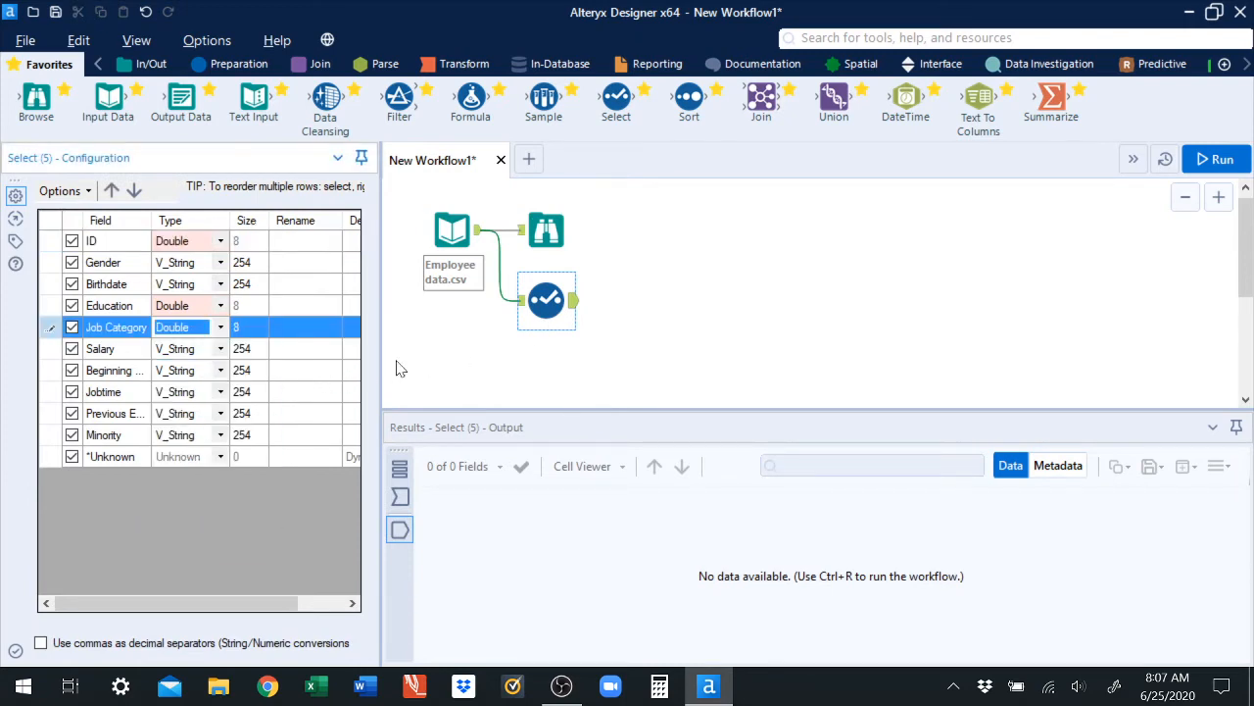
left_click(551, 243)
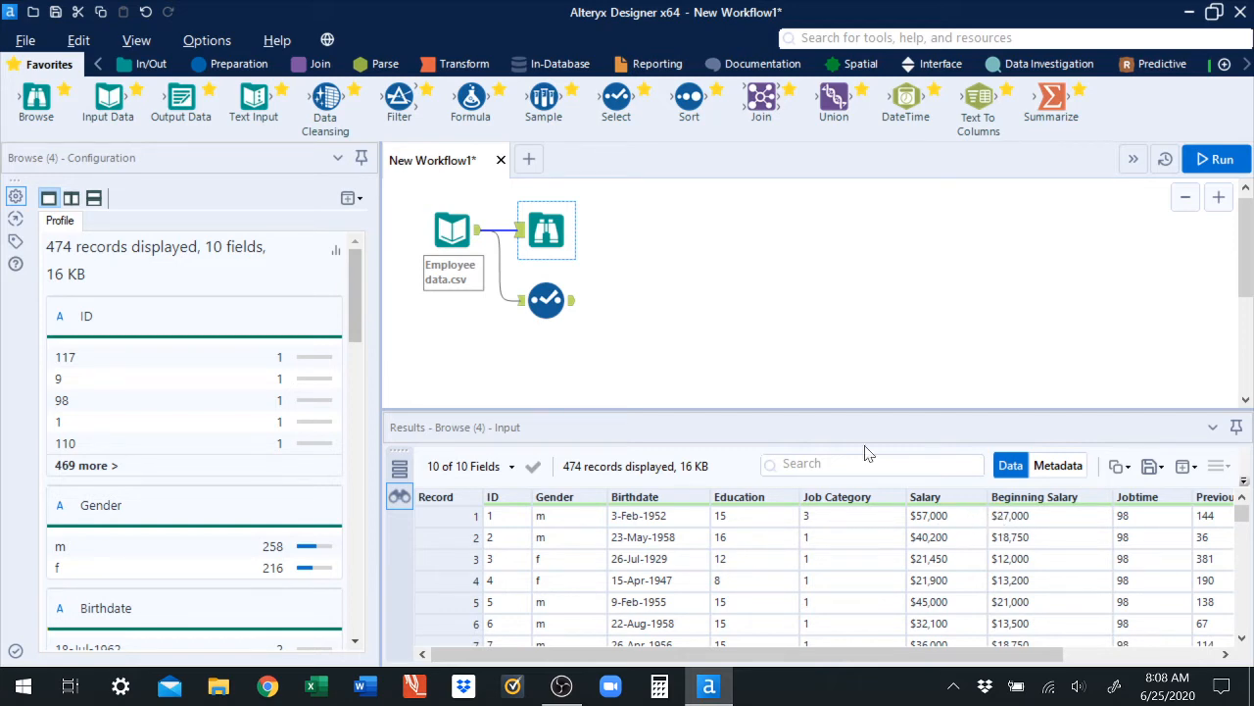
left_click(546, 302)
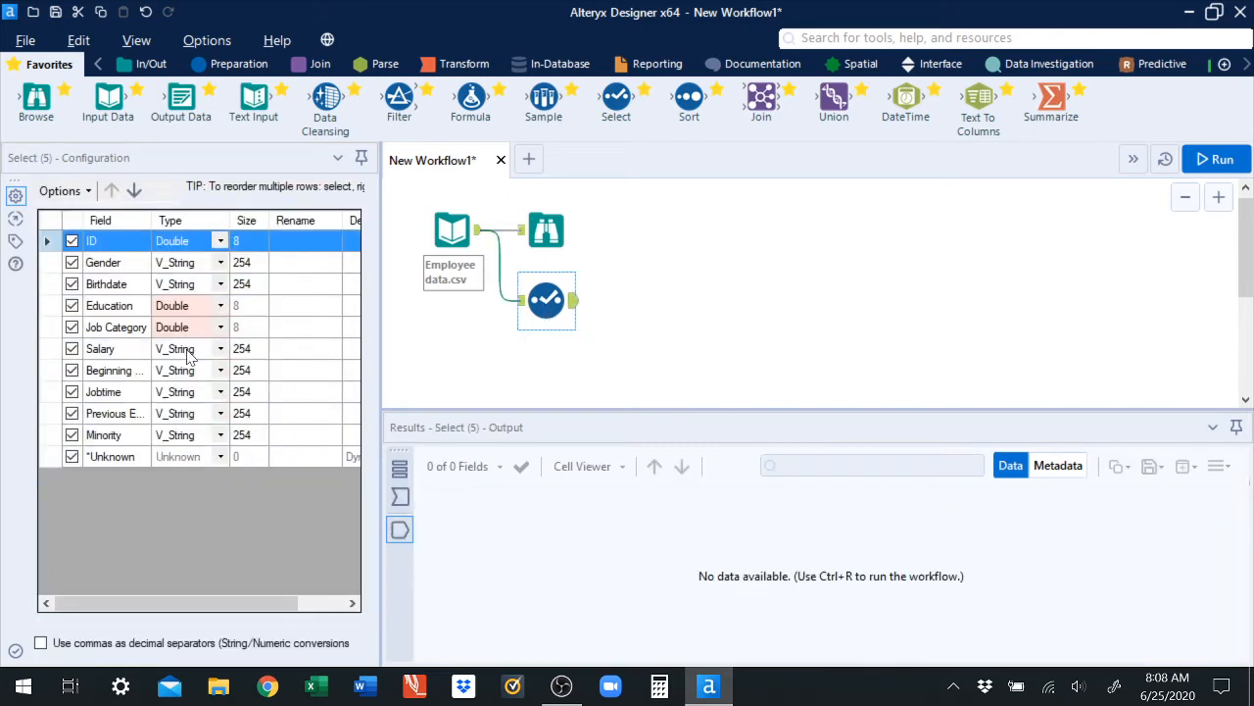
- Check the Jobtime values in the Browse records, set Jobtime's type to Double in the Select tool, and rename it "Time on Job"
left_click(572, 250)
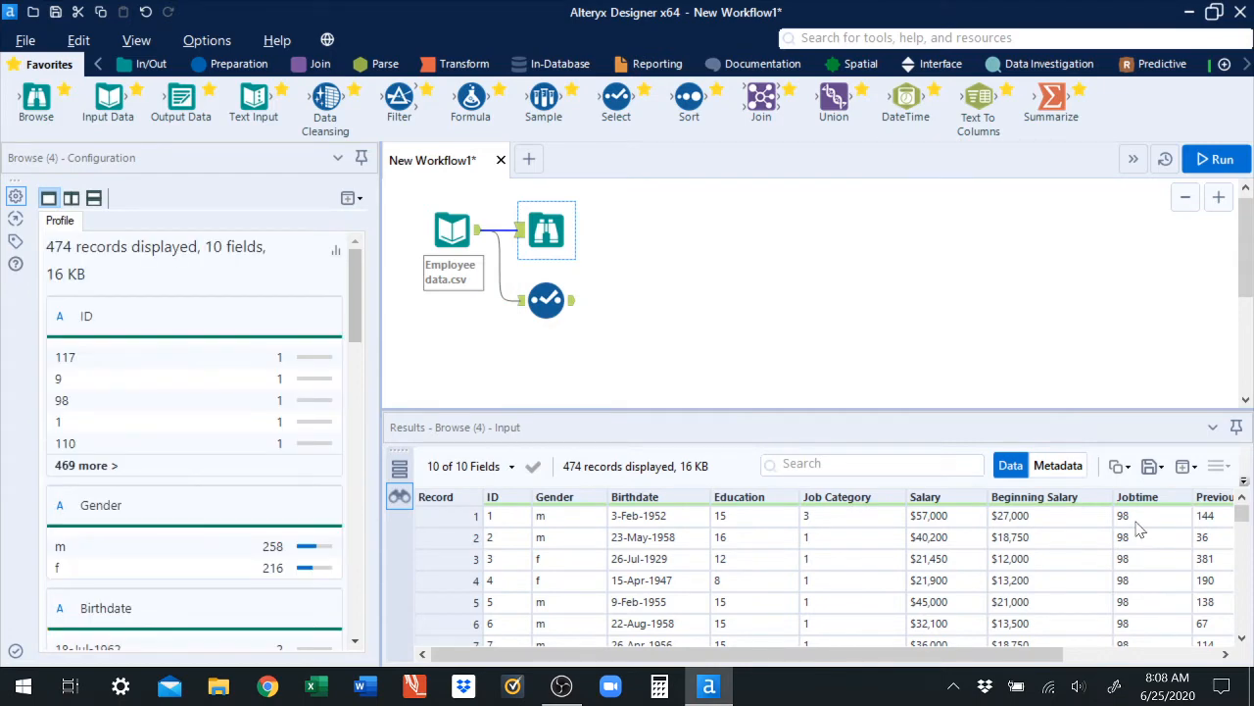
mouse_move(1243, 513)
left_mouse_down()
mouse_move(1244, 629)
mouse_move(1243, 511)
left_mouse_up()
left_click(560, 301)
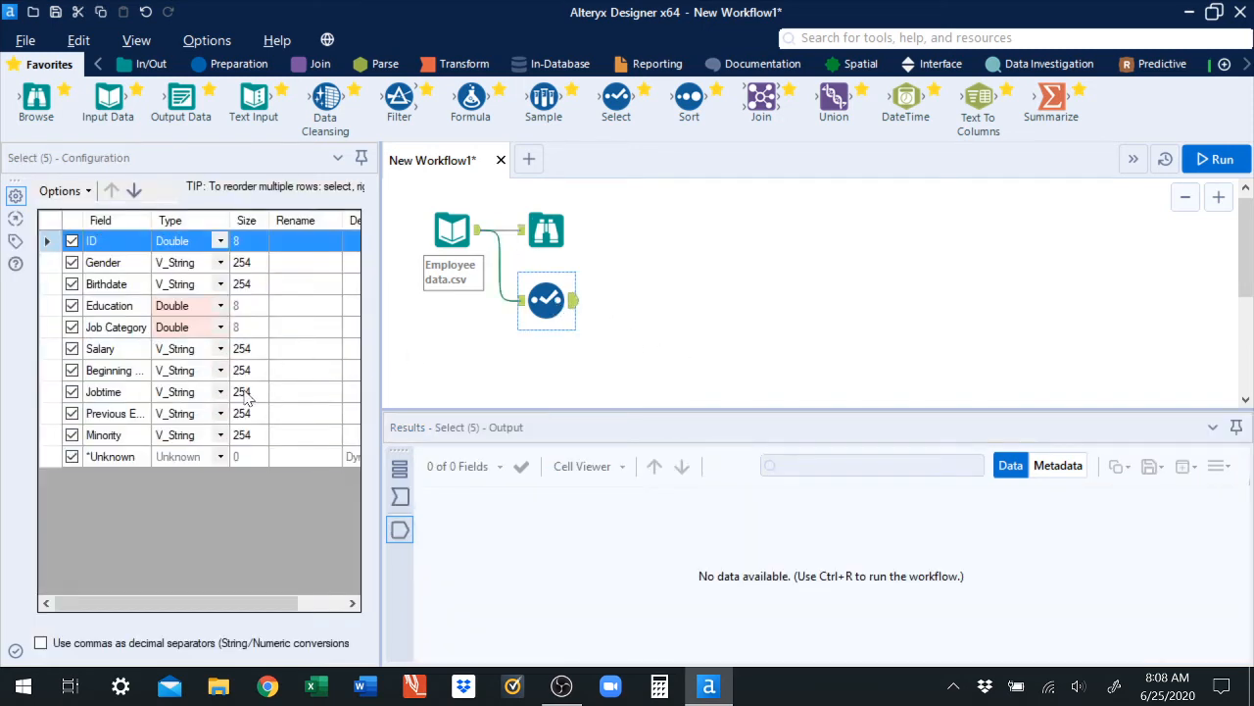
left_click(221, 393)
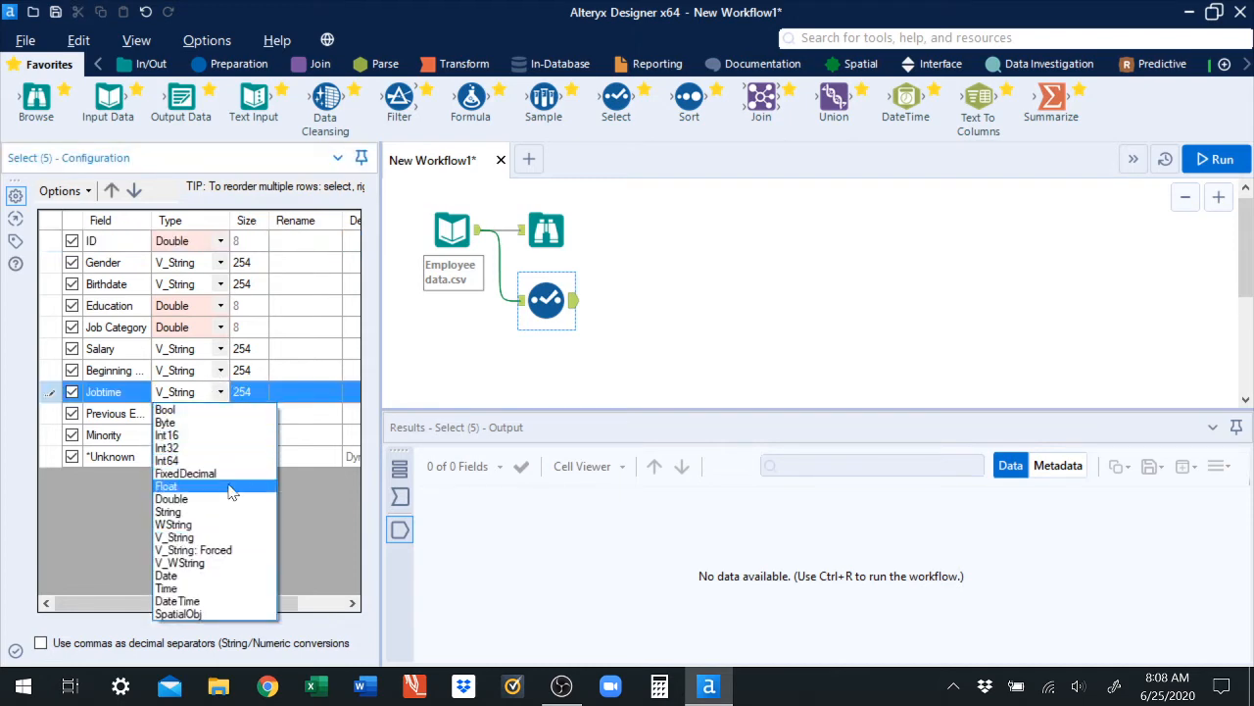
left_click(176, 497)
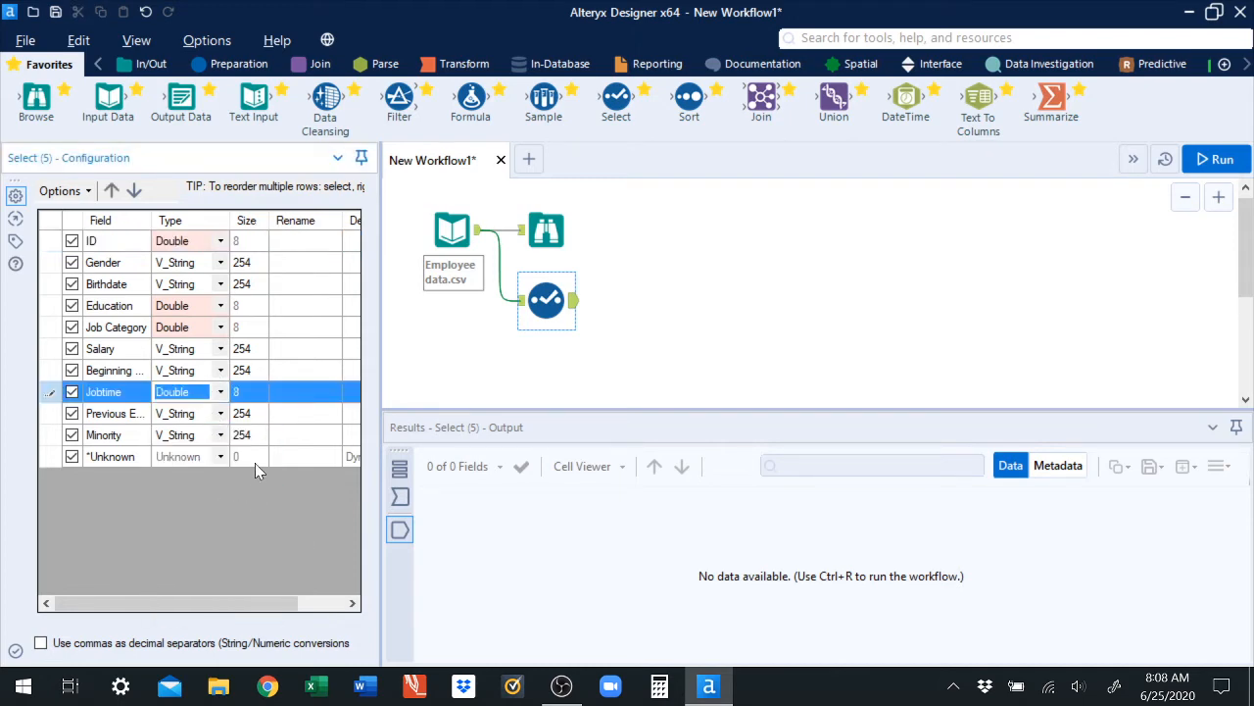
left_click(294, 396)
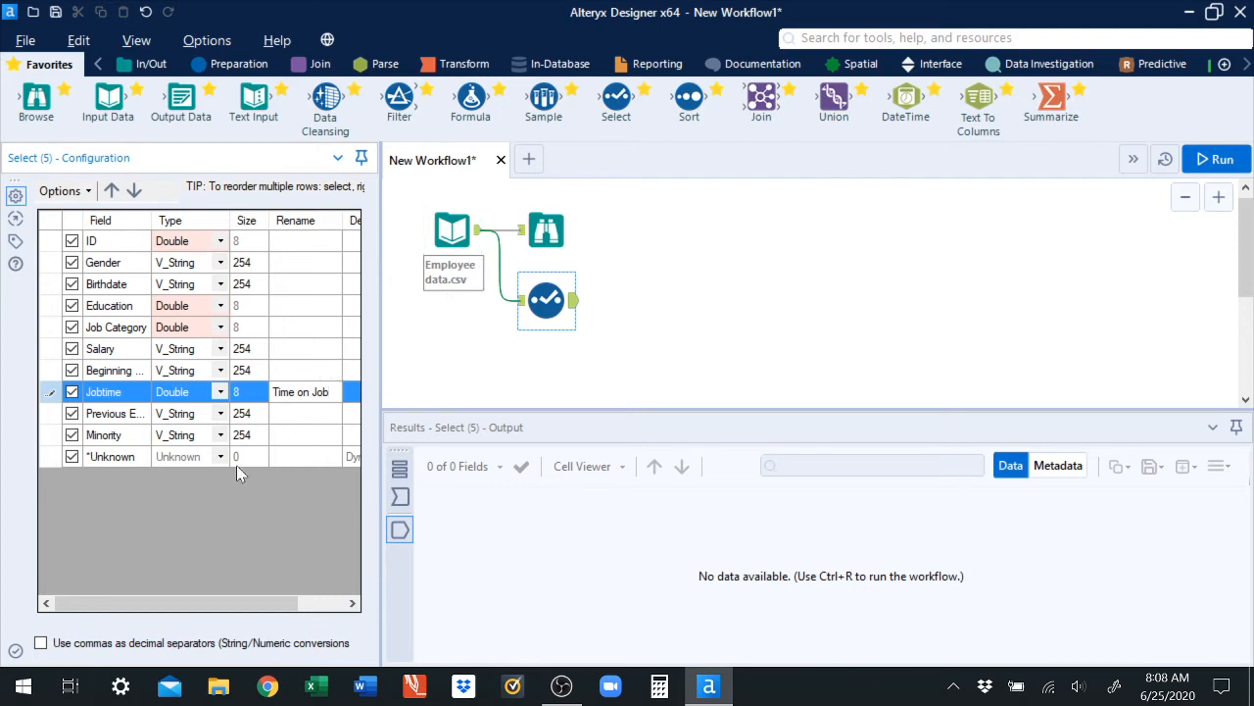
- Check the Previous Experience values in the Browse records and set that field's type to Double in the Select tool
left_click(570, 241)
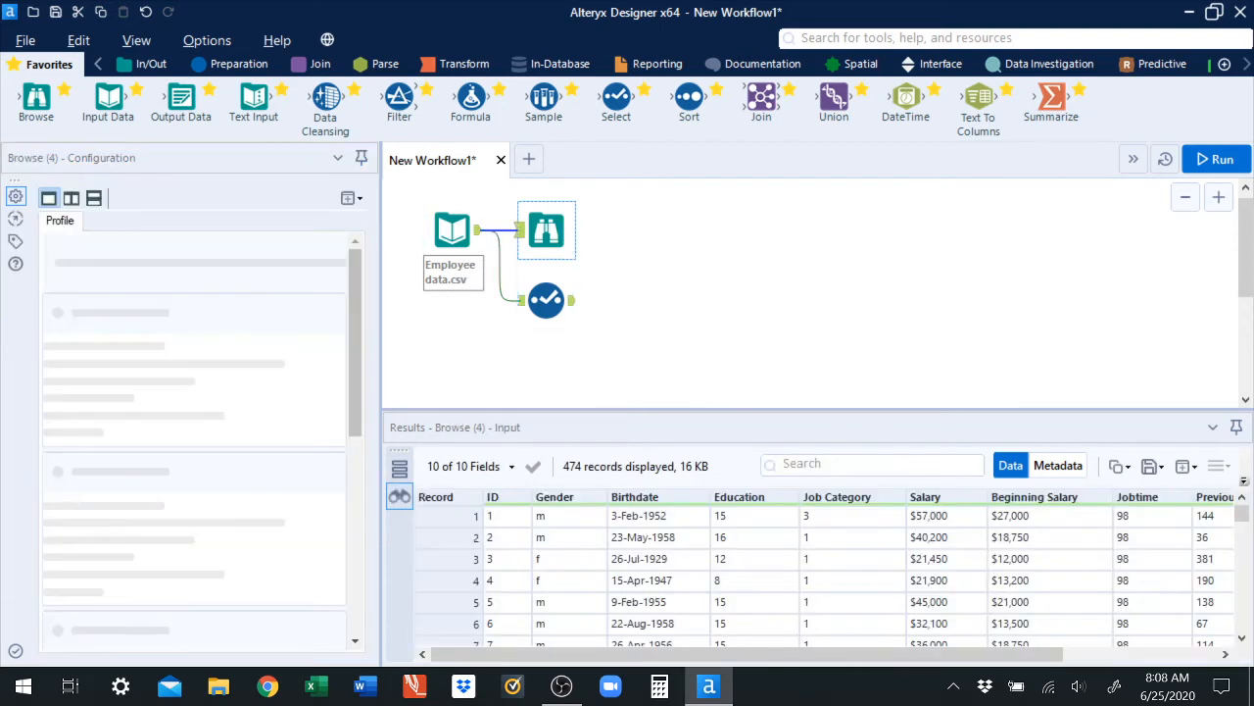
scroll(993, 627, "right", 5)
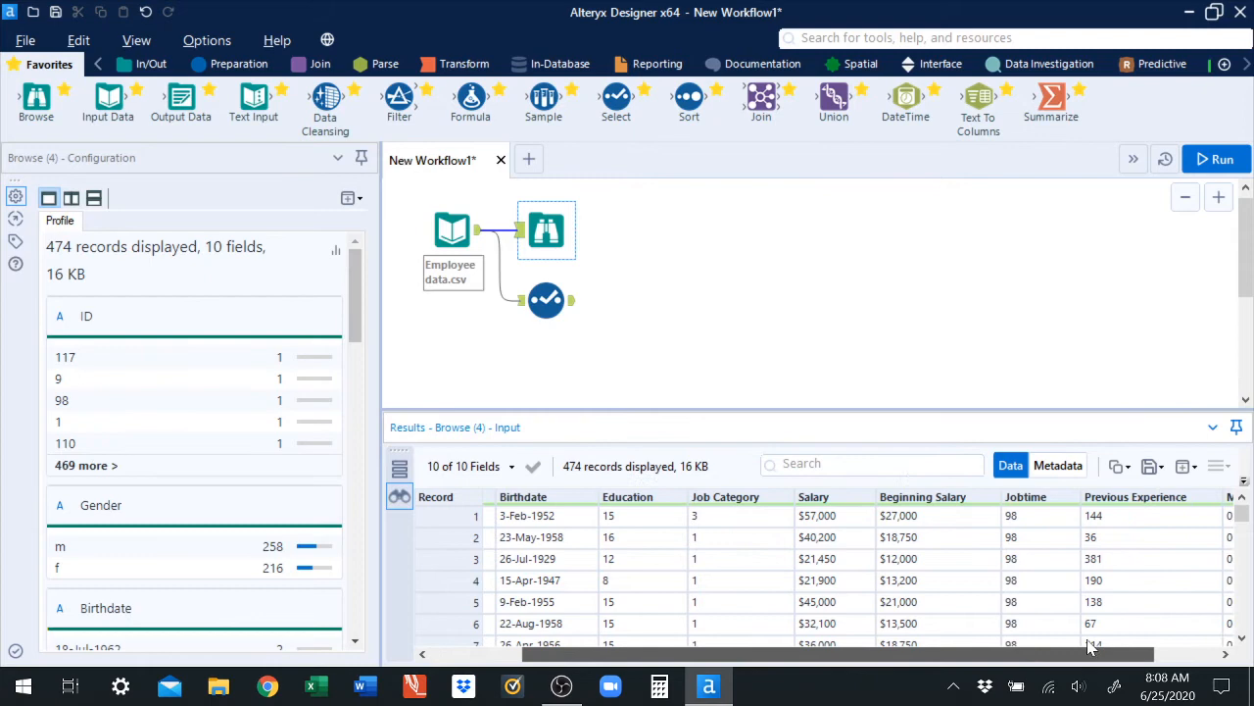
left_click(555, 306)
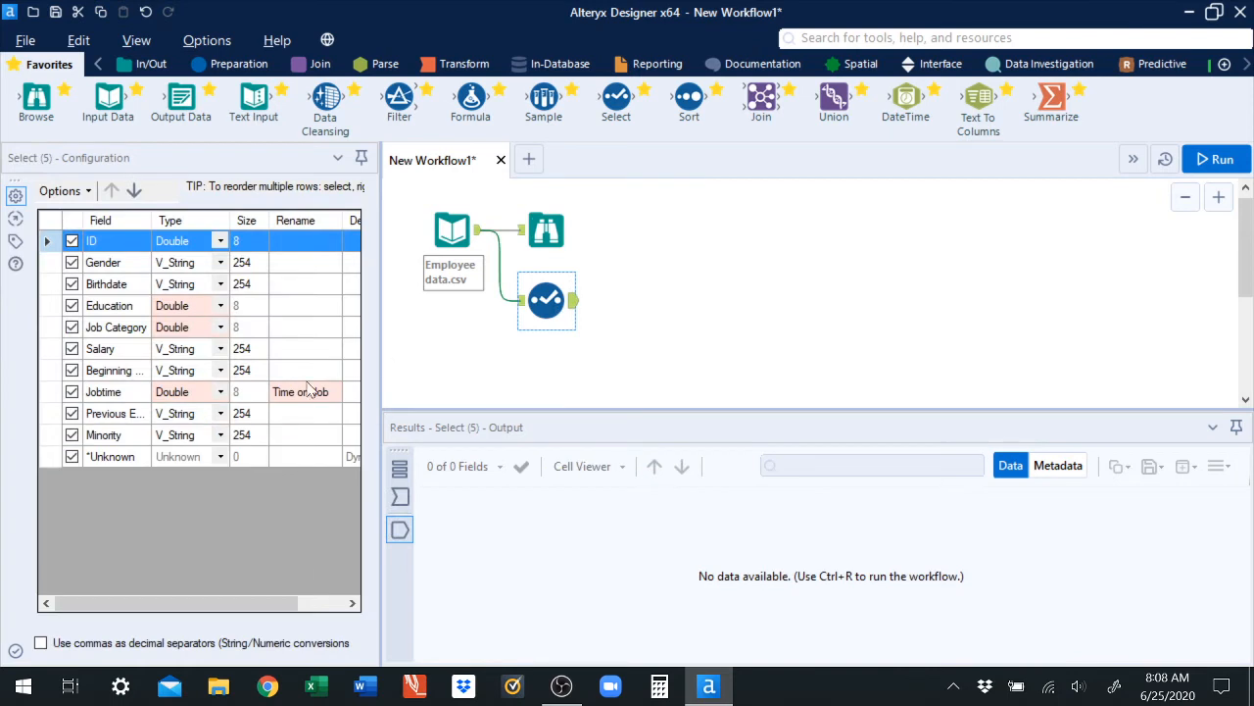
left_click(221, 413)
left_click(191, 522)
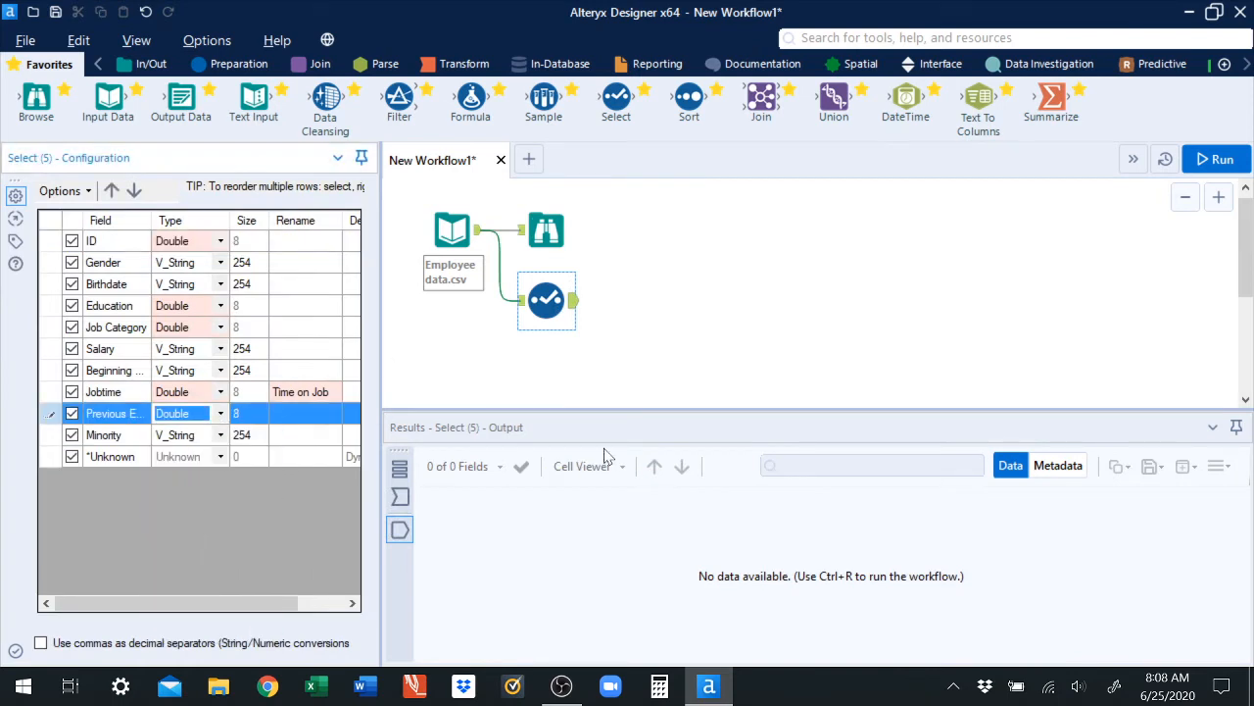
- Check the Minority values in the Browse records and set the Minority field's type to Double in the Select tool
left_click(554, 234)
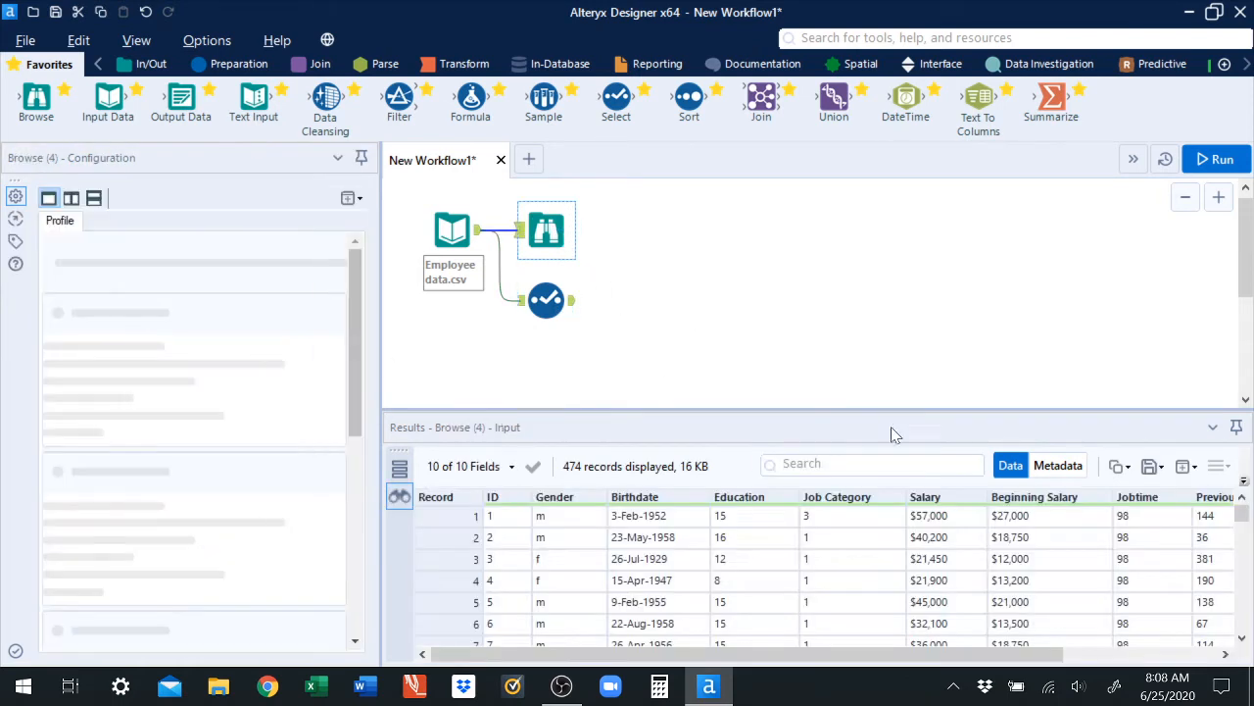
left_click_drag(1012, 658, 1166, 659)
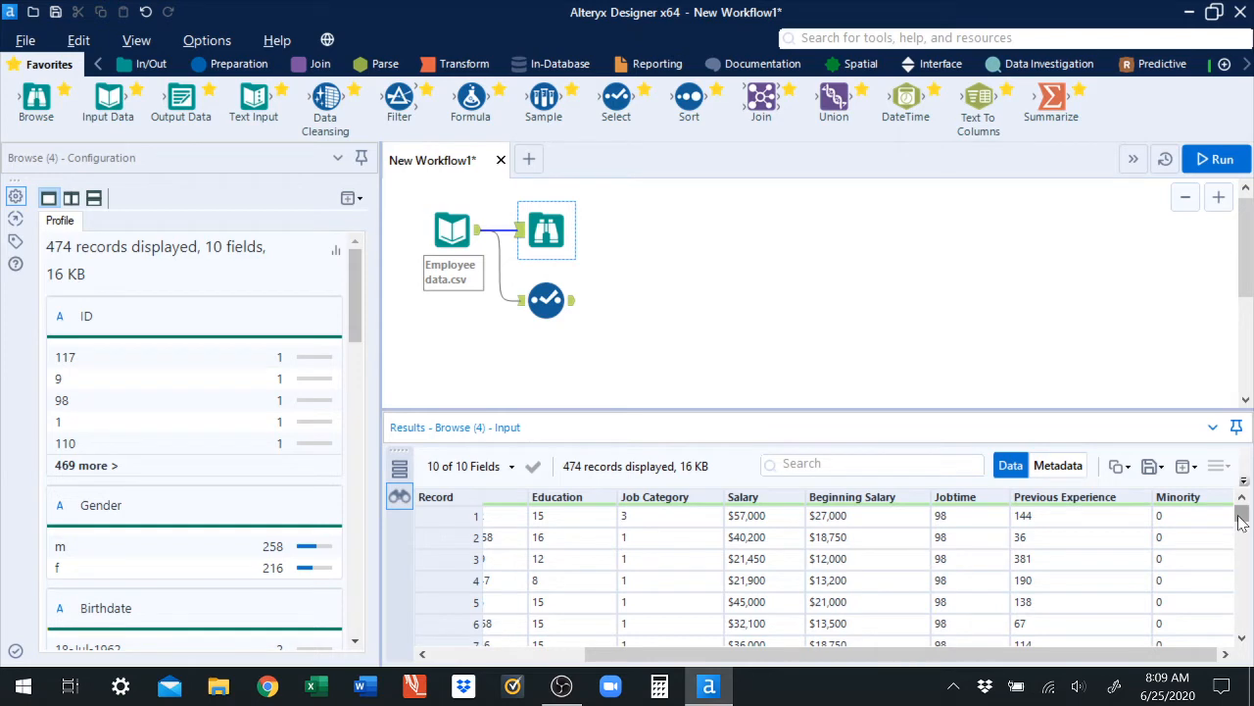
left_click_drag(1242, 522, 1243, 526)
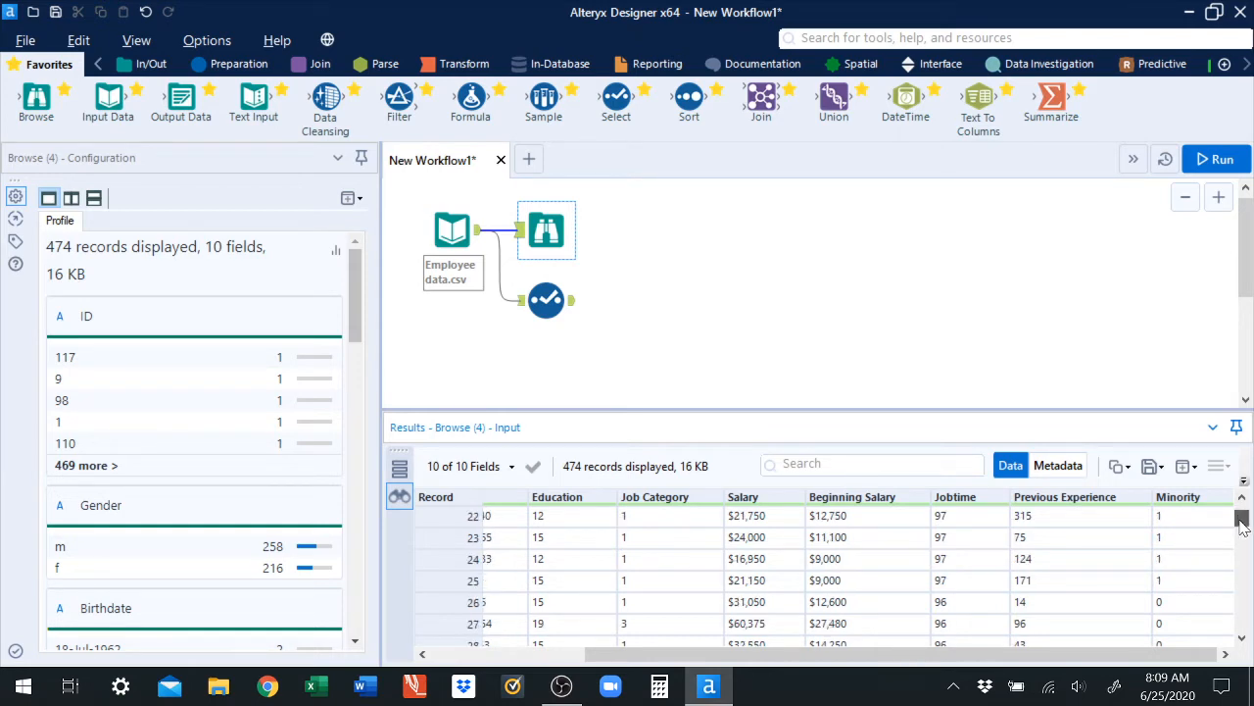
left_click_drag(1242, 526, 1242, 509)
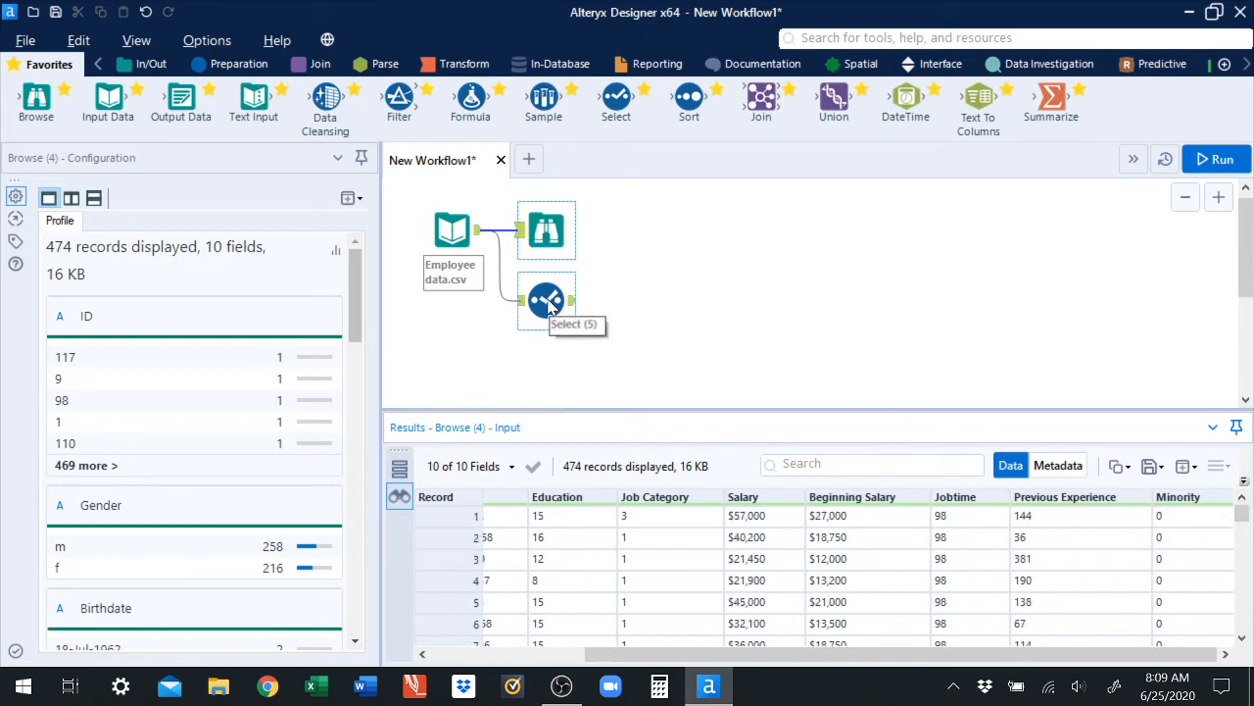
left_click(549, 307)
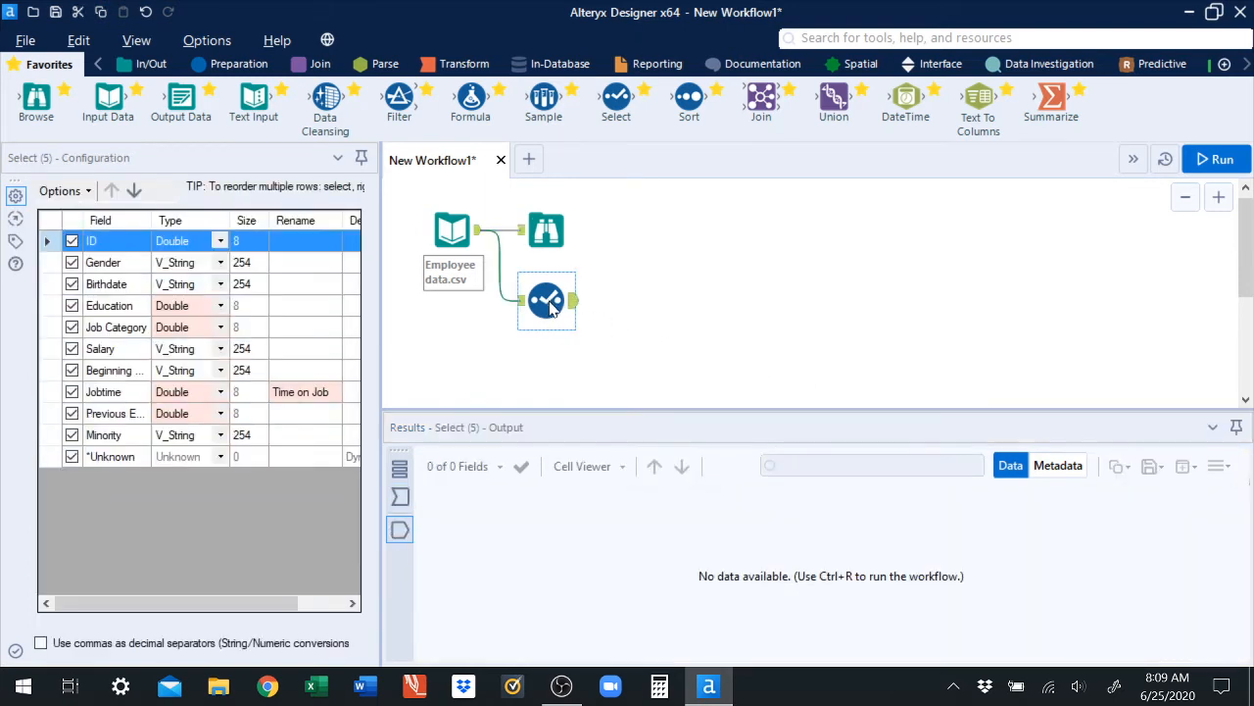
left_click(220, 436)
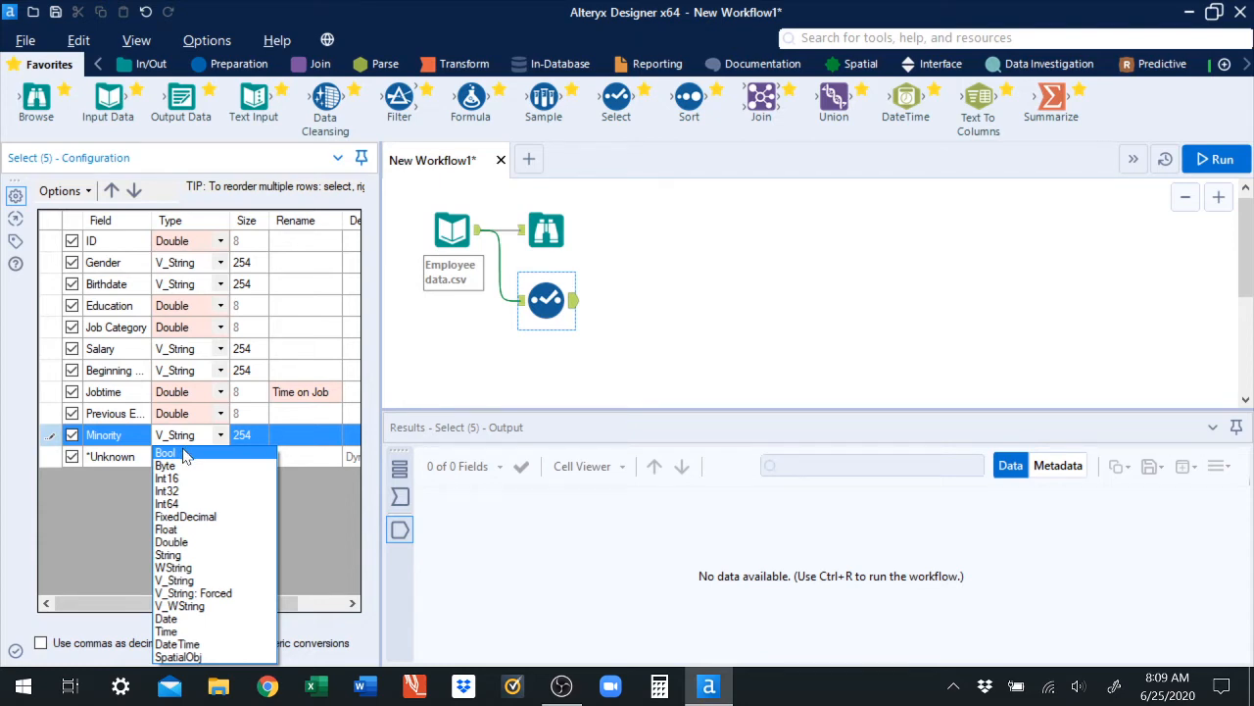
left_click(196, 542)
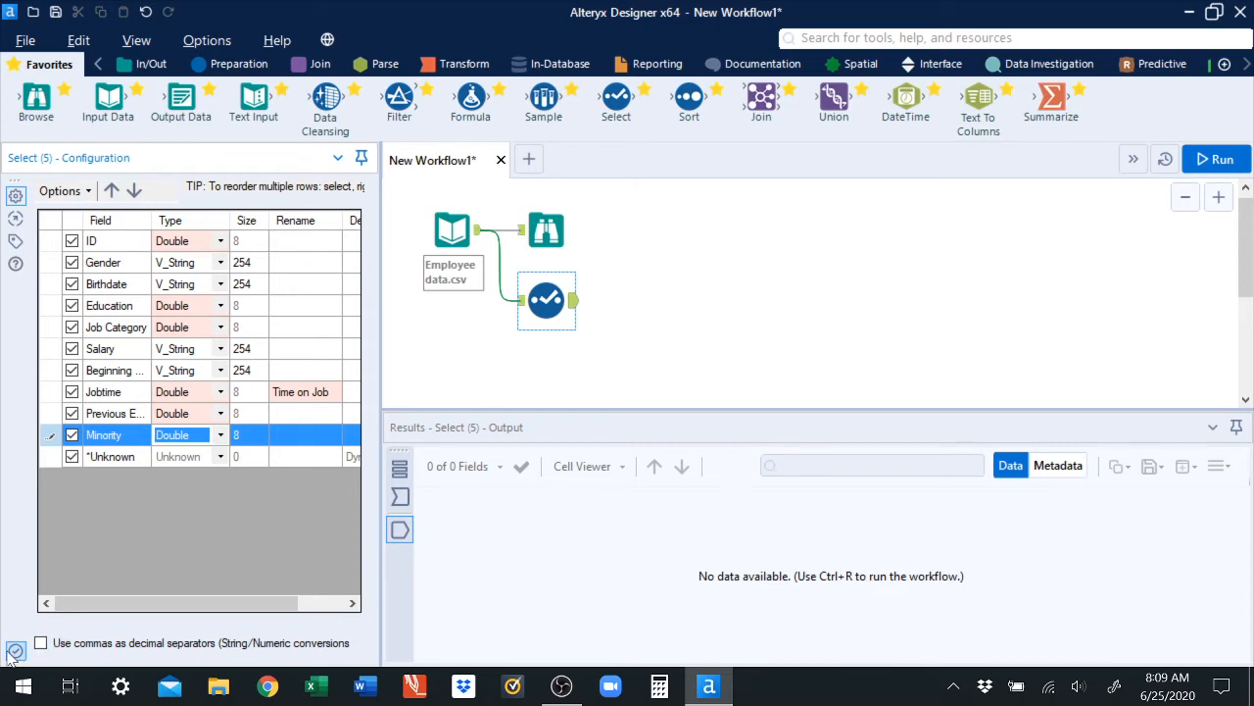
- Attach a Browse tool to the Select tool's output and run the workflow
left_click(1213, 167)
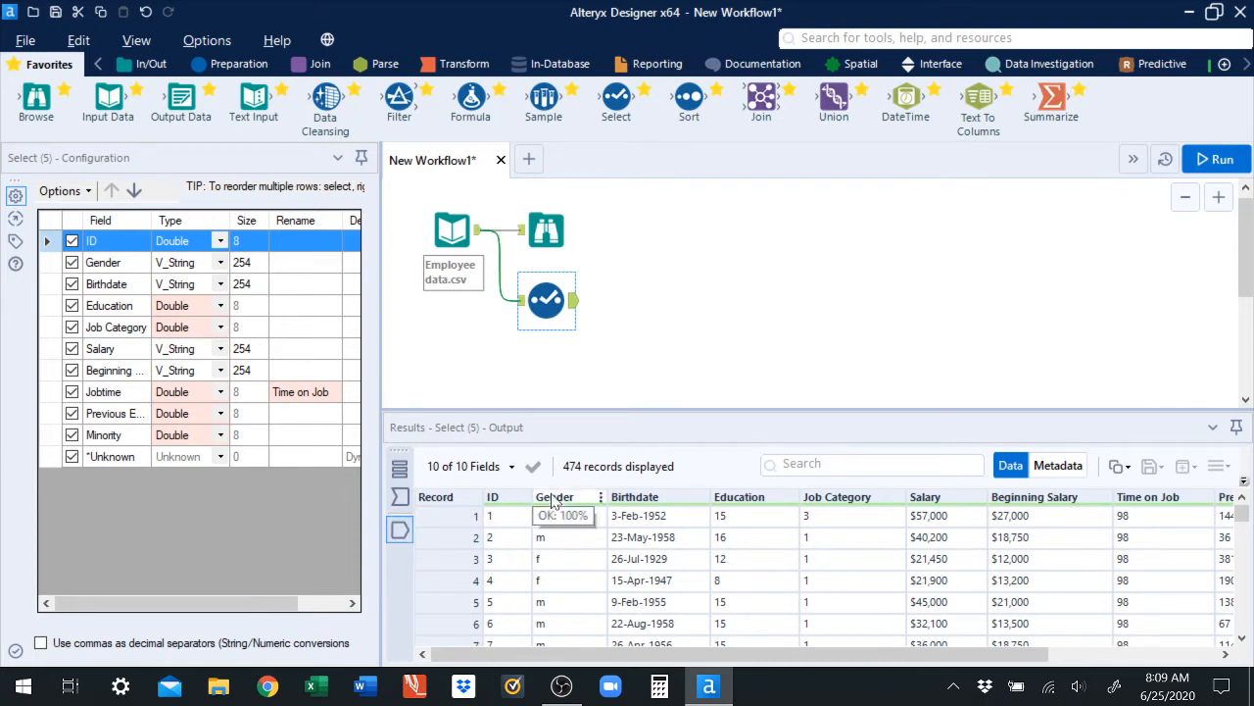
mouse_move(617, 493)
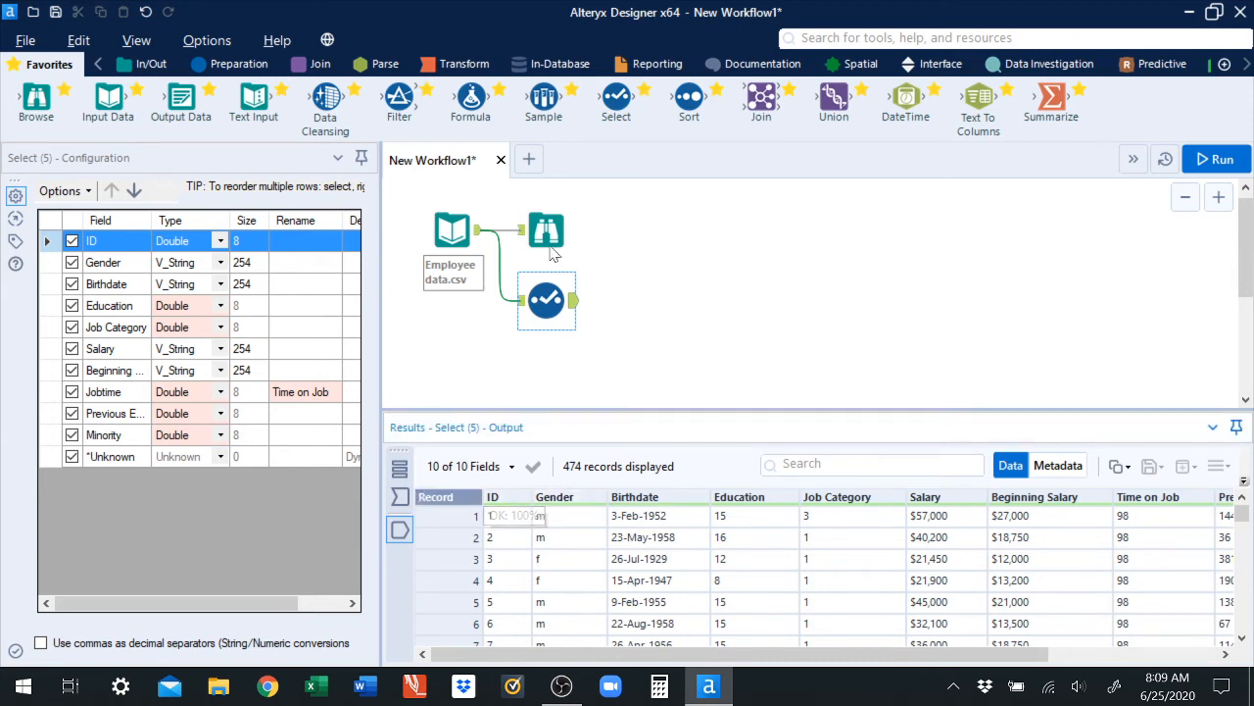
left_click_drag(37, 102, 642, 312)
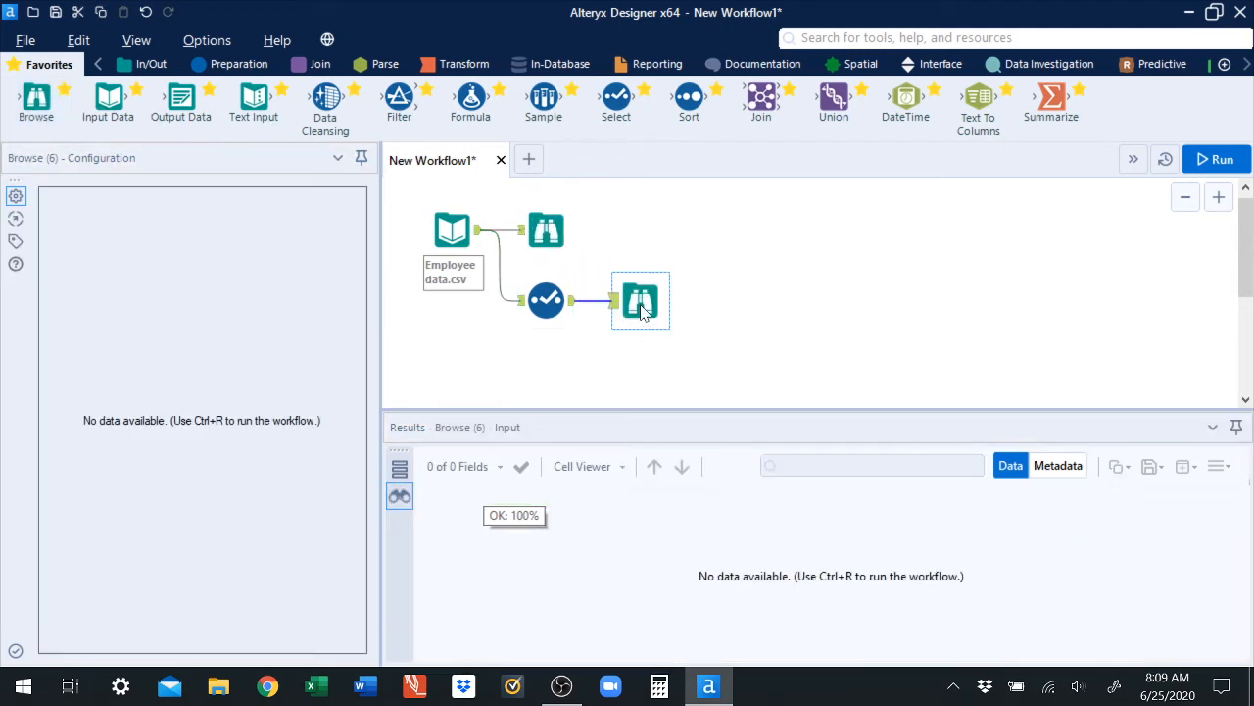
left_click(1220, 160)
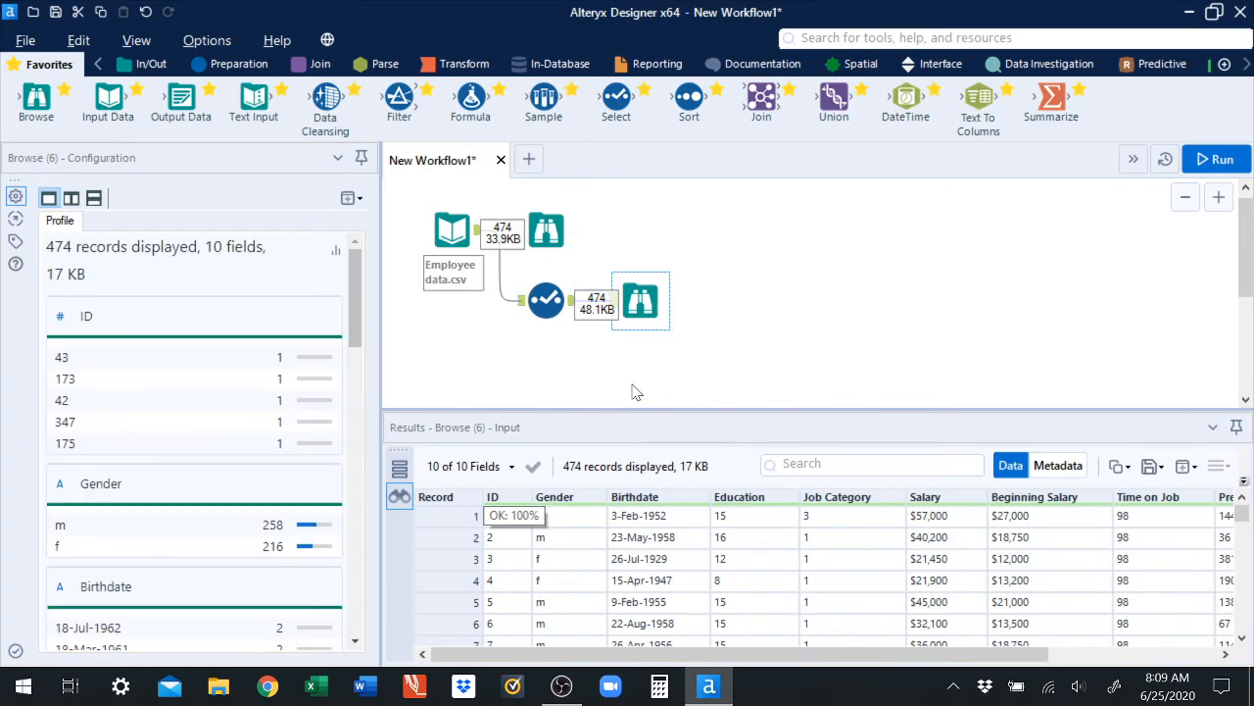
- Compare the ID field's profile and the Jobtime column's name between the Browse tools before and after the Select tool
left_click(507, 498)
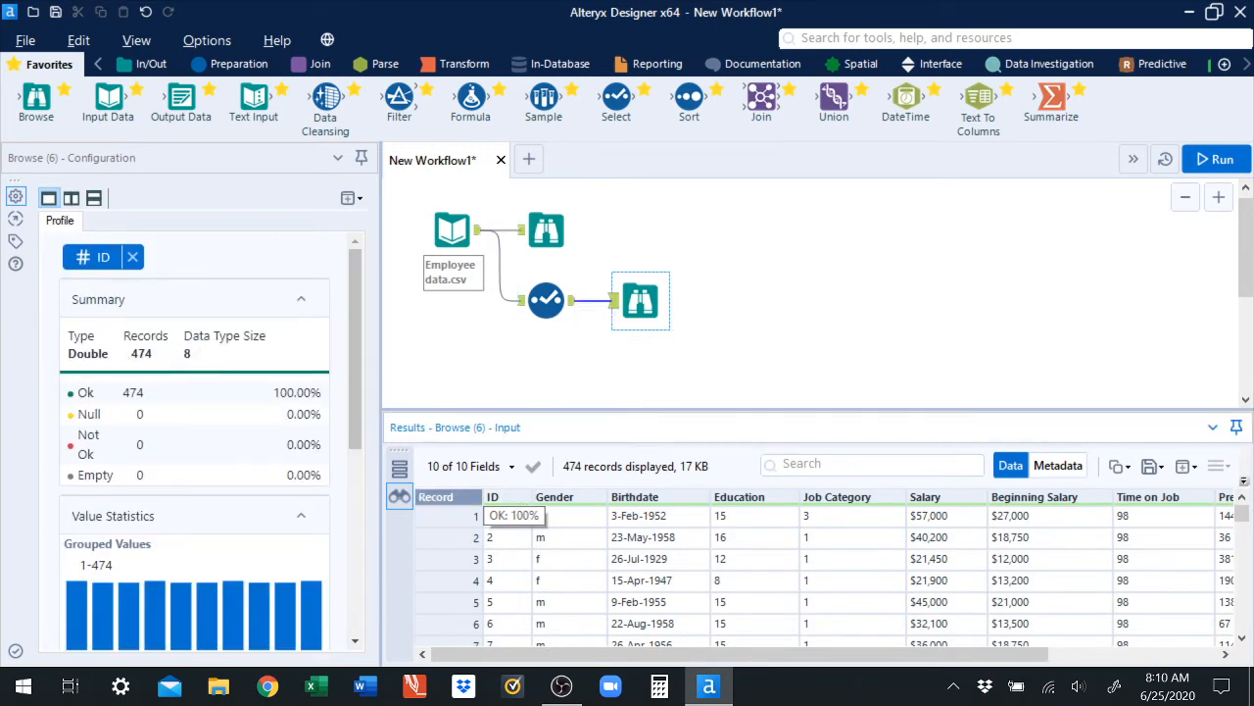
left_click(546, 231)
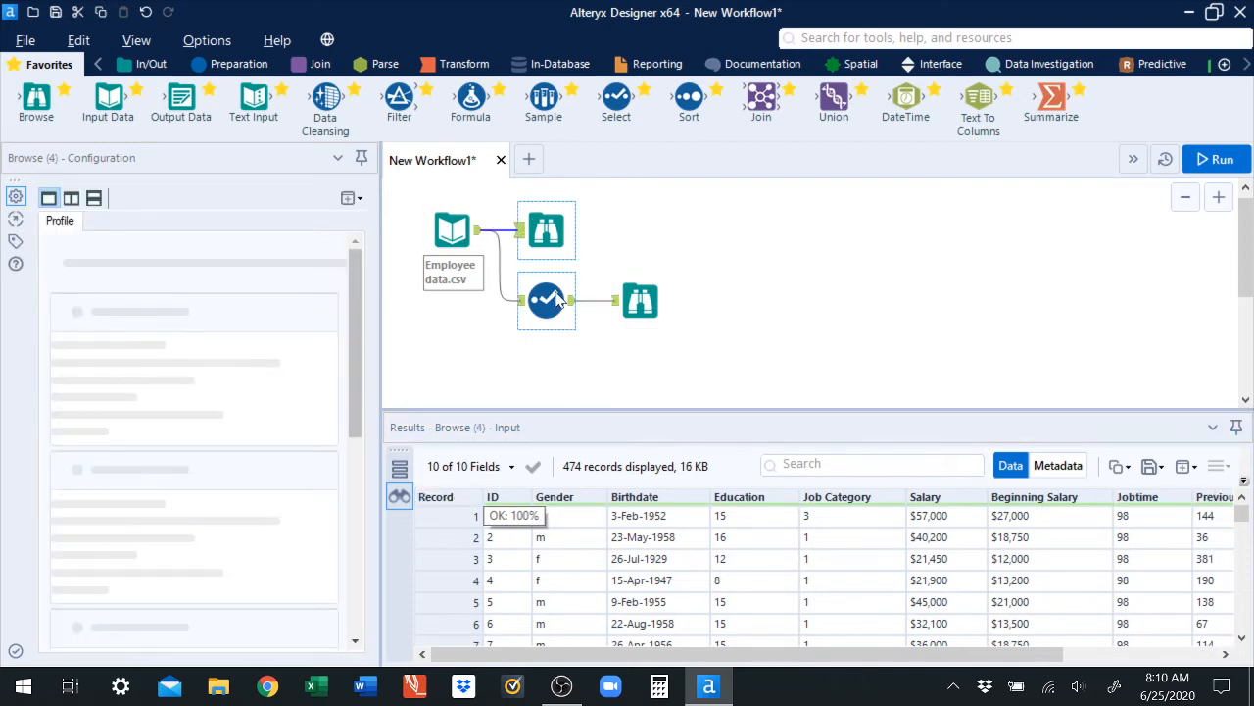
left_click(499, 497)
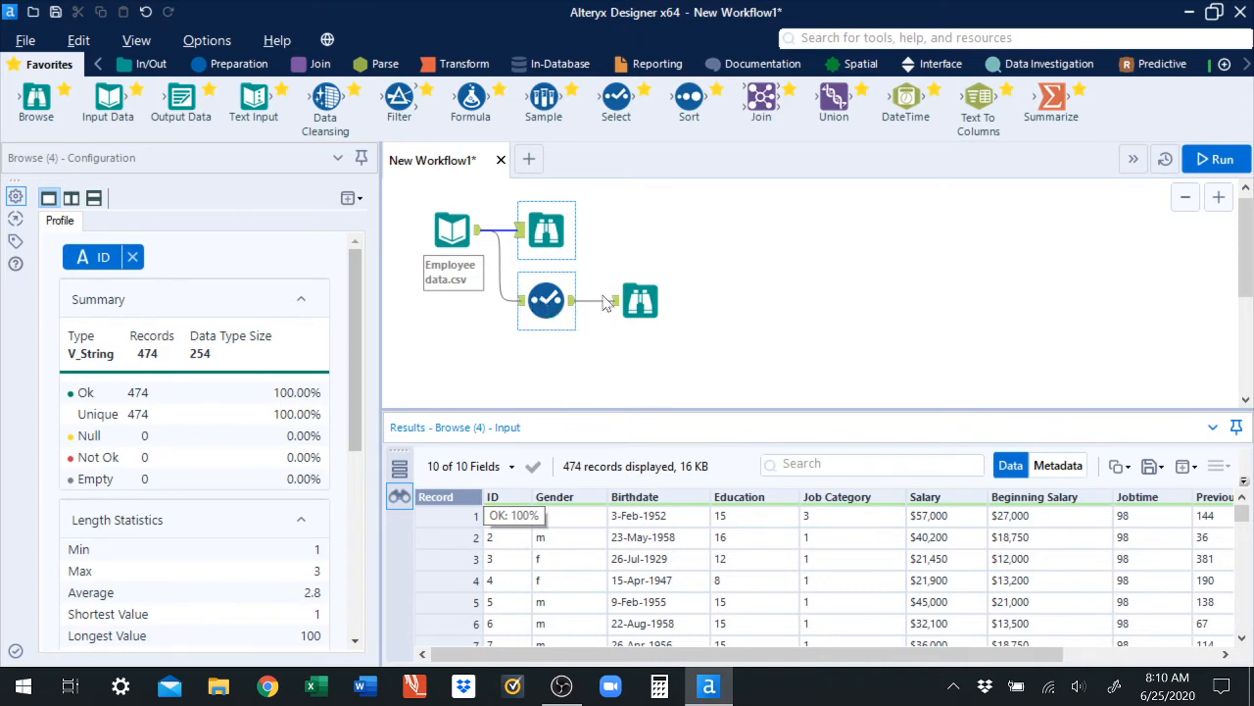
left_click(655, 306)
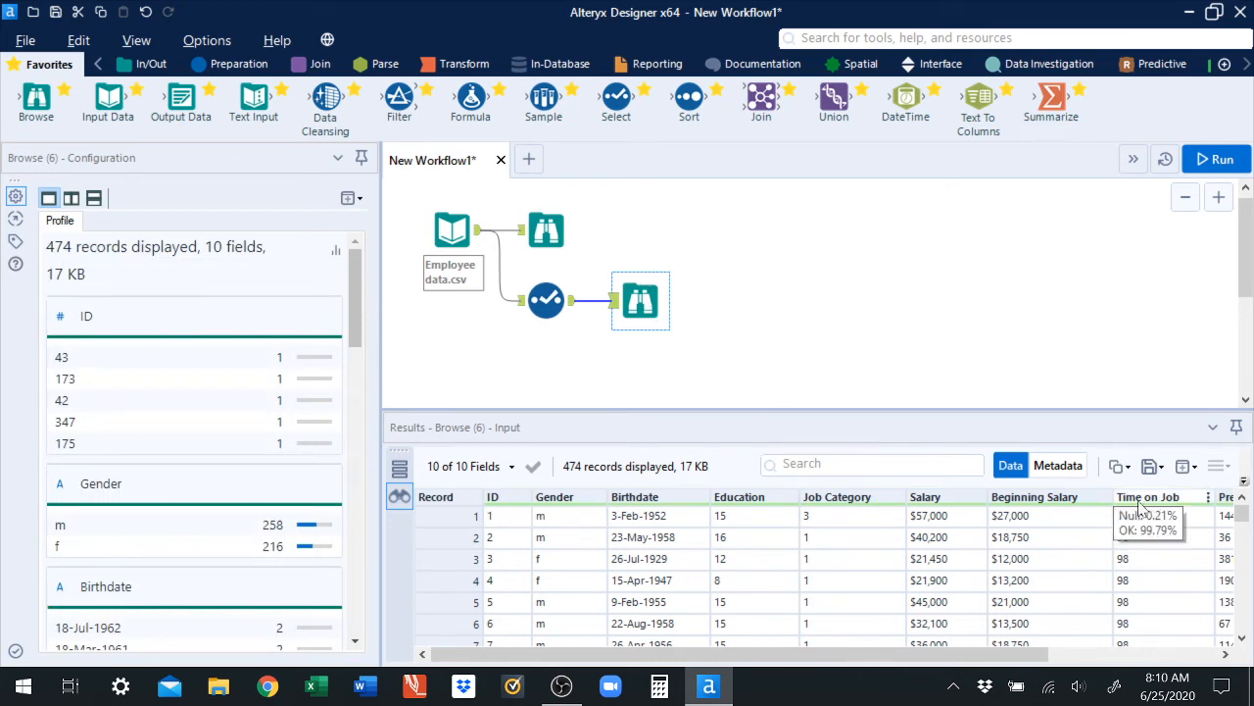
left_click(549, 227)
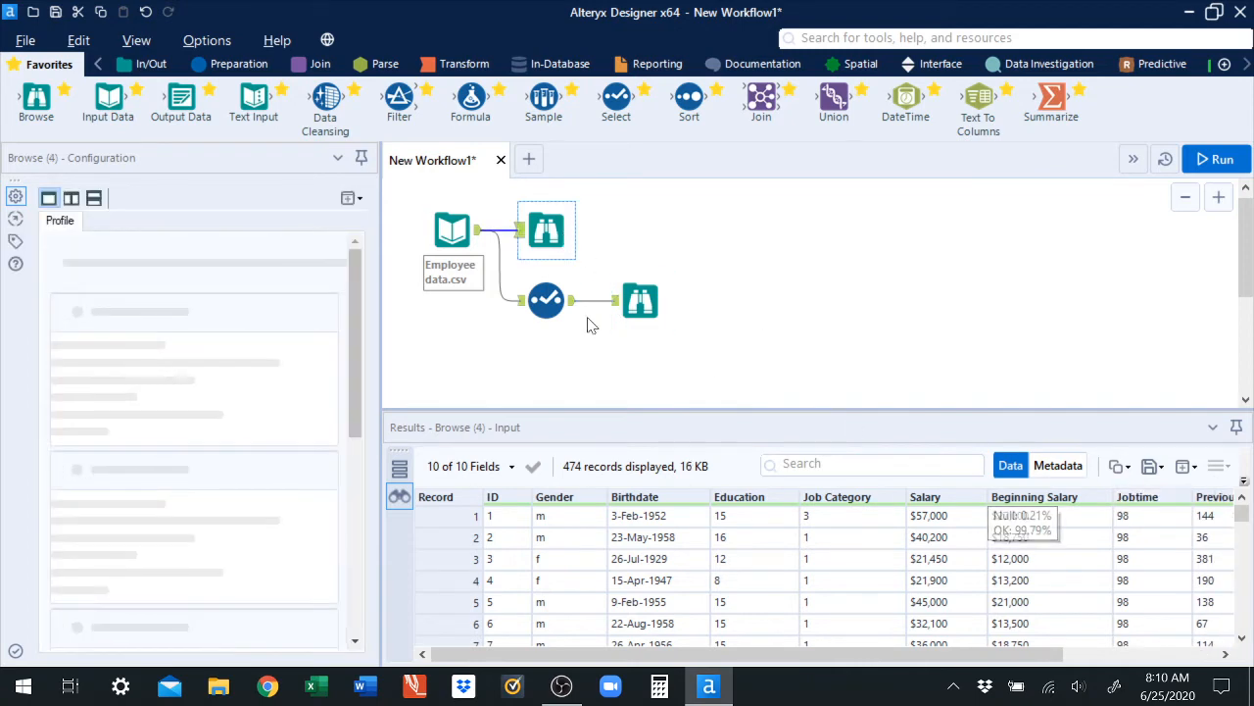
left_click(639, 301)
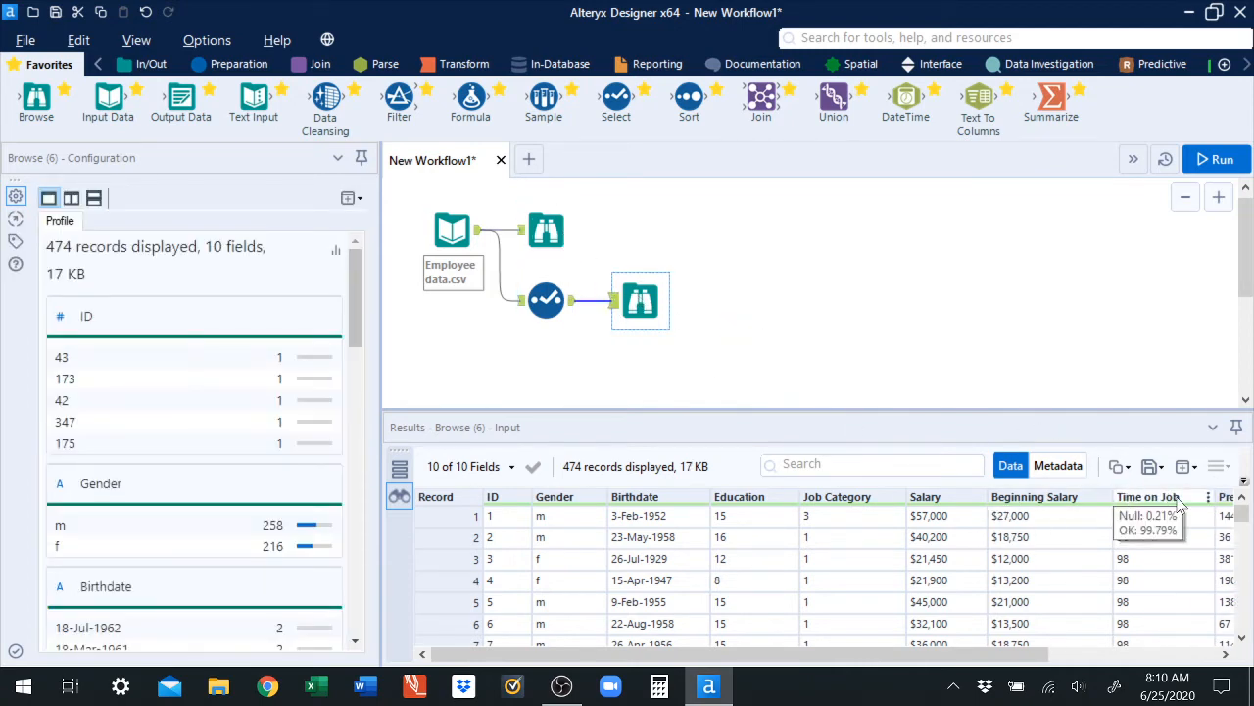
- Review the Select tool's output records and the Birthdate field's profile in the Browse tool after it
left_click(545, 300)
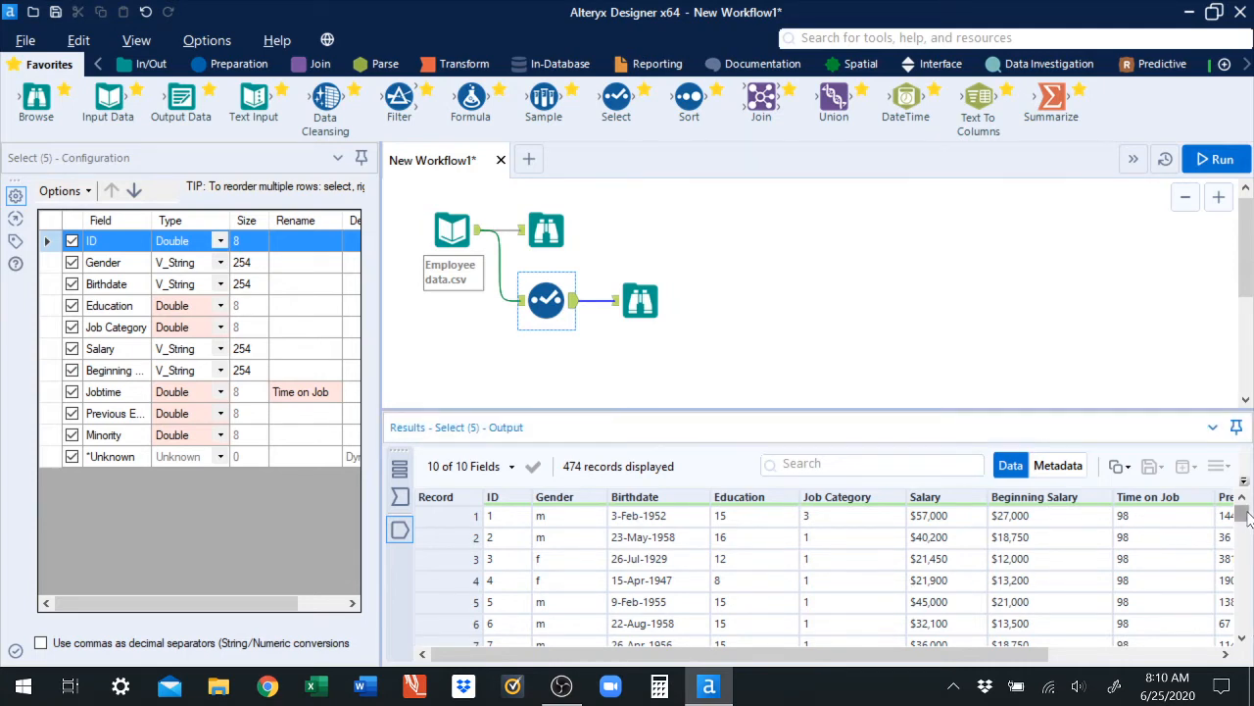
left_click_drag(1242, 517, 1250, 507)
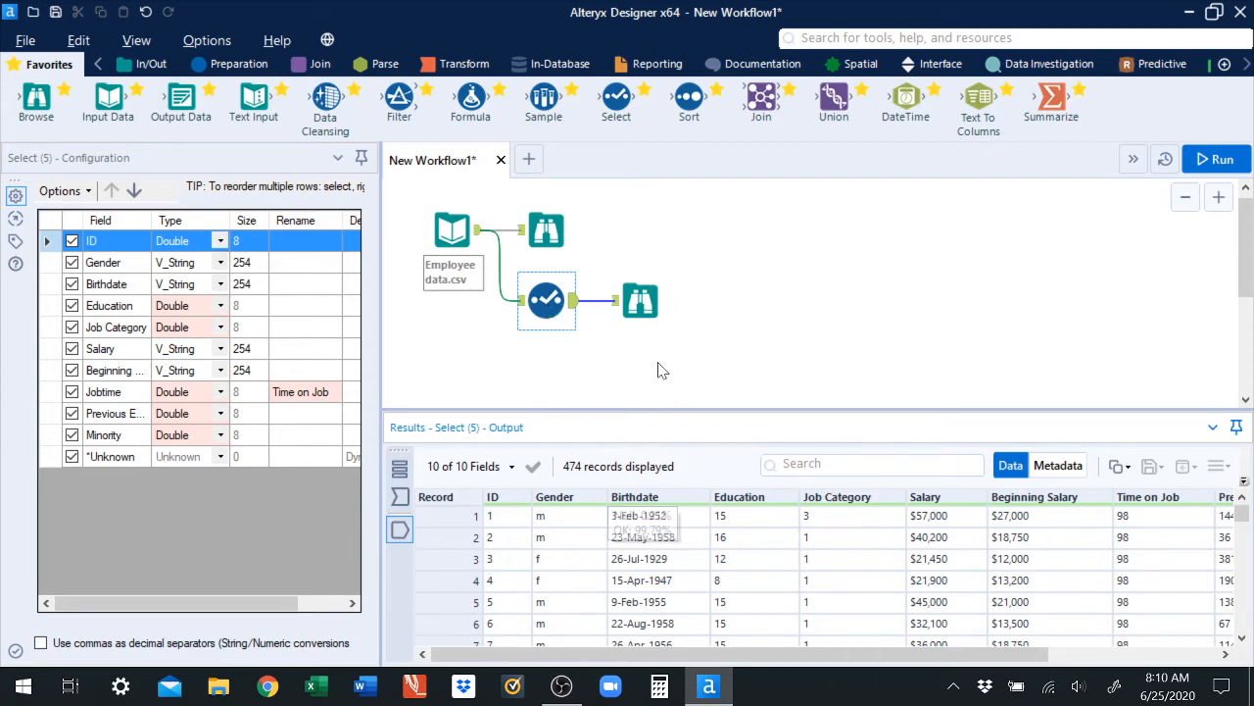
left_click(649, 297)
left_click(627, 504)
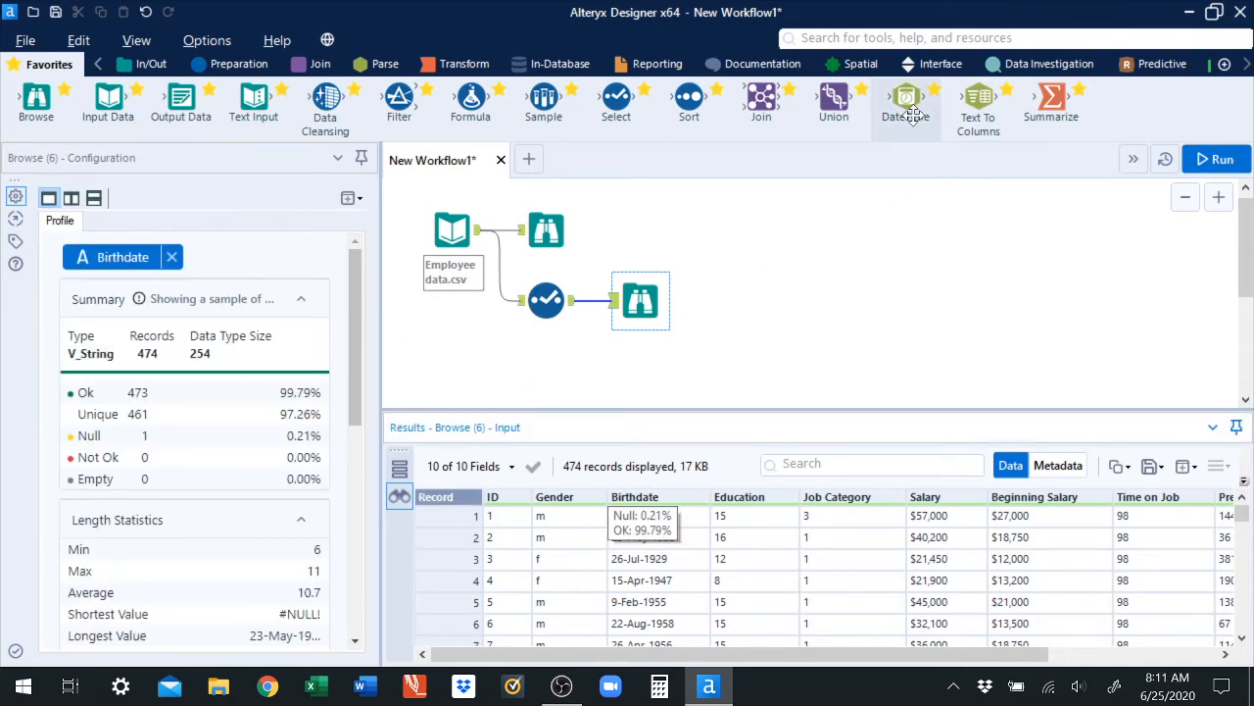
- Connect a DateTime tool to the Select tool's output and choose Birthdate as the string field to convert
left_click_drag(911, 114, 626, 369)
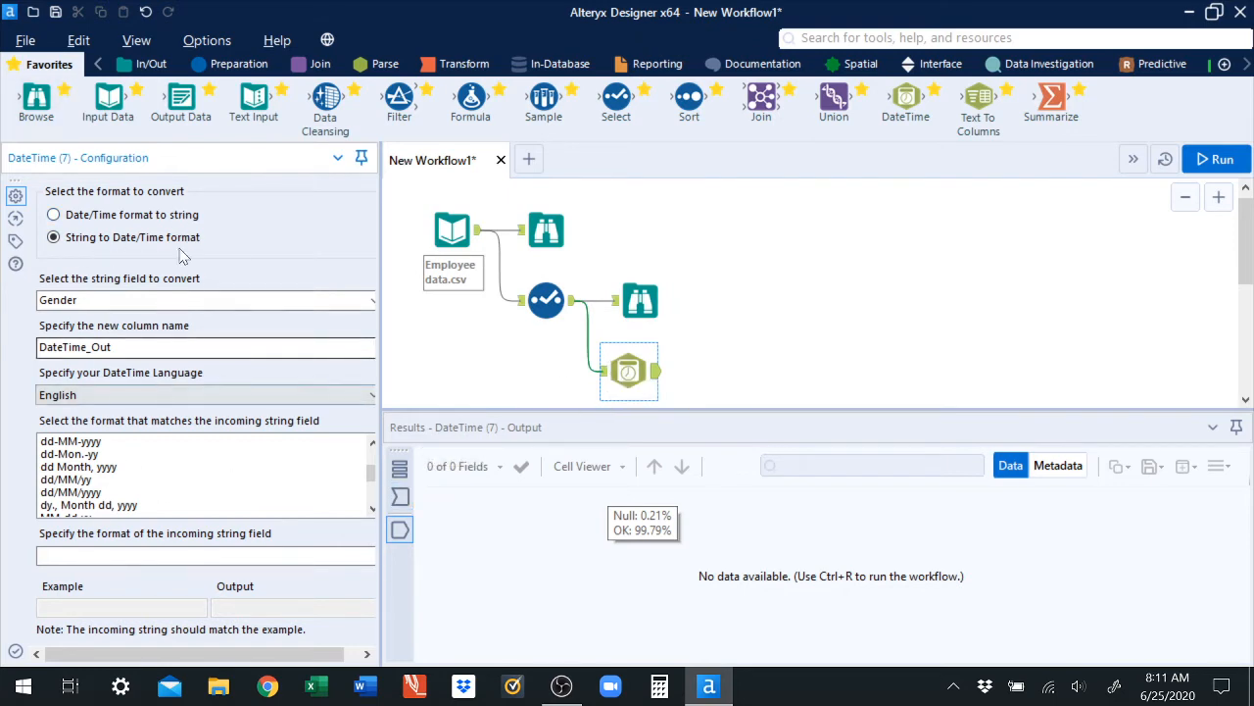
left_click(372, 303)
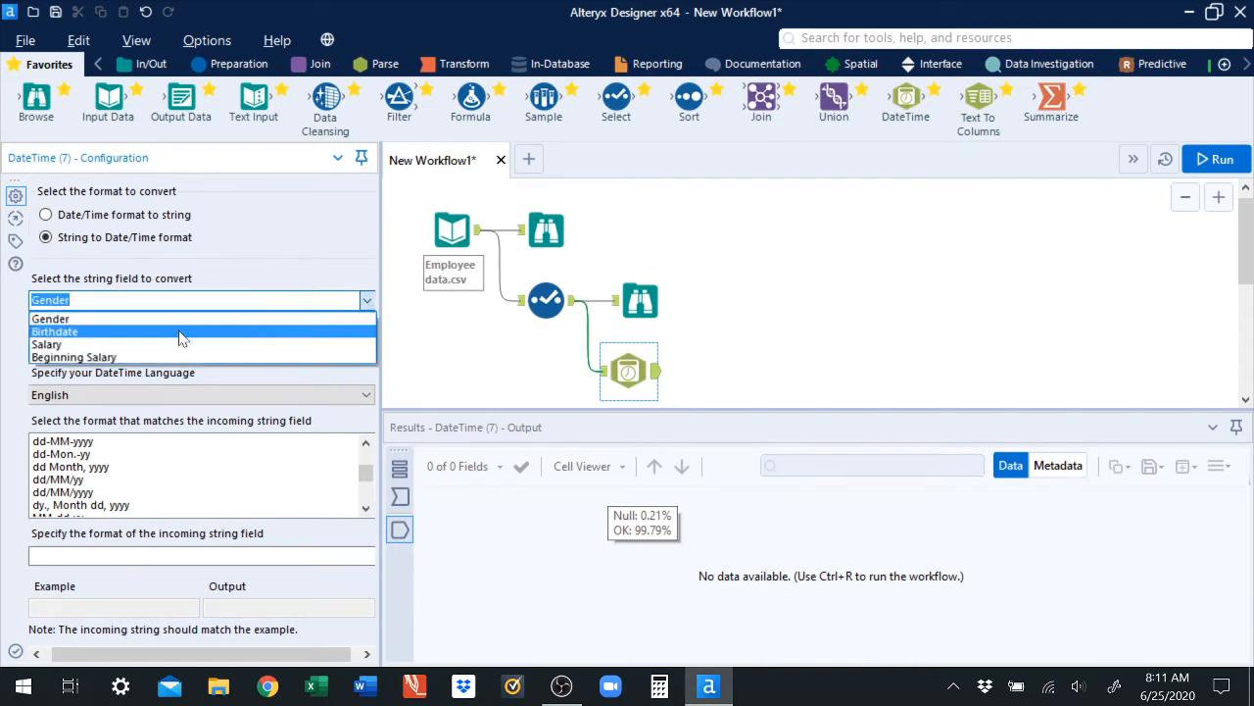
left_click(110, 338)
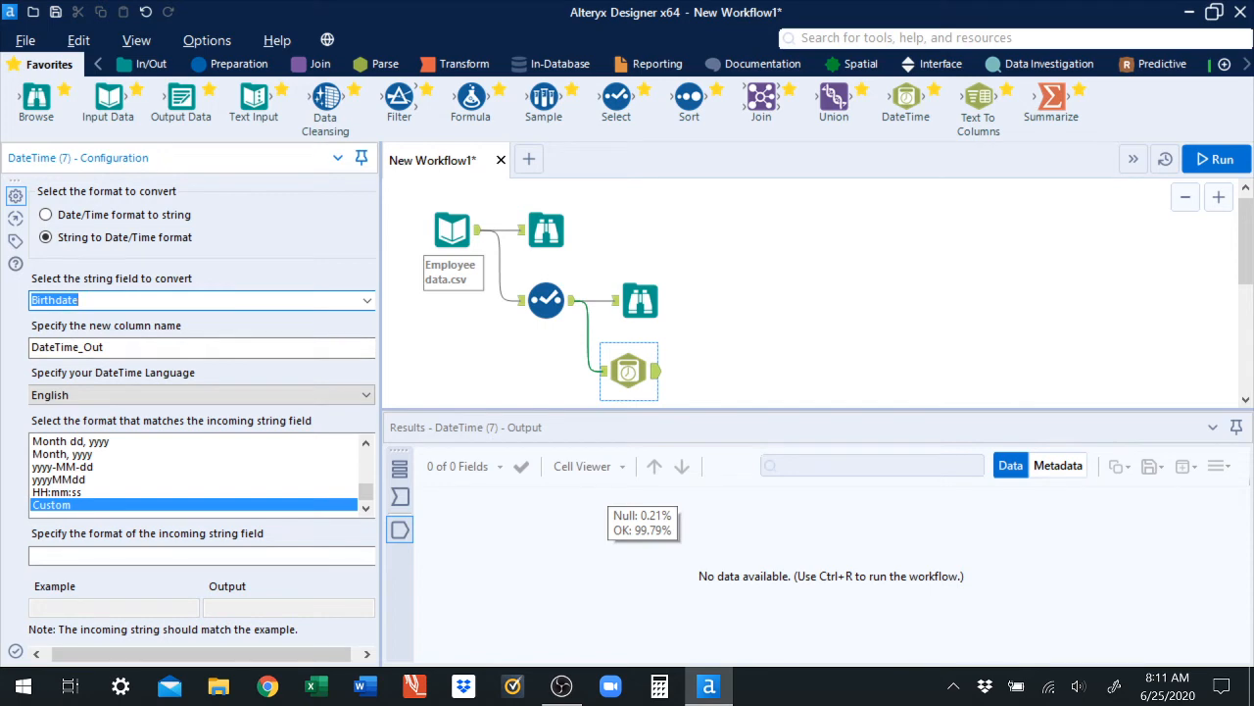
- Set the DateTime tool's new column name to Birthdate and examine the Birthdate string pattern in the Browse tool after the Select tool
left_click_drag(113, 347, 18, 347)
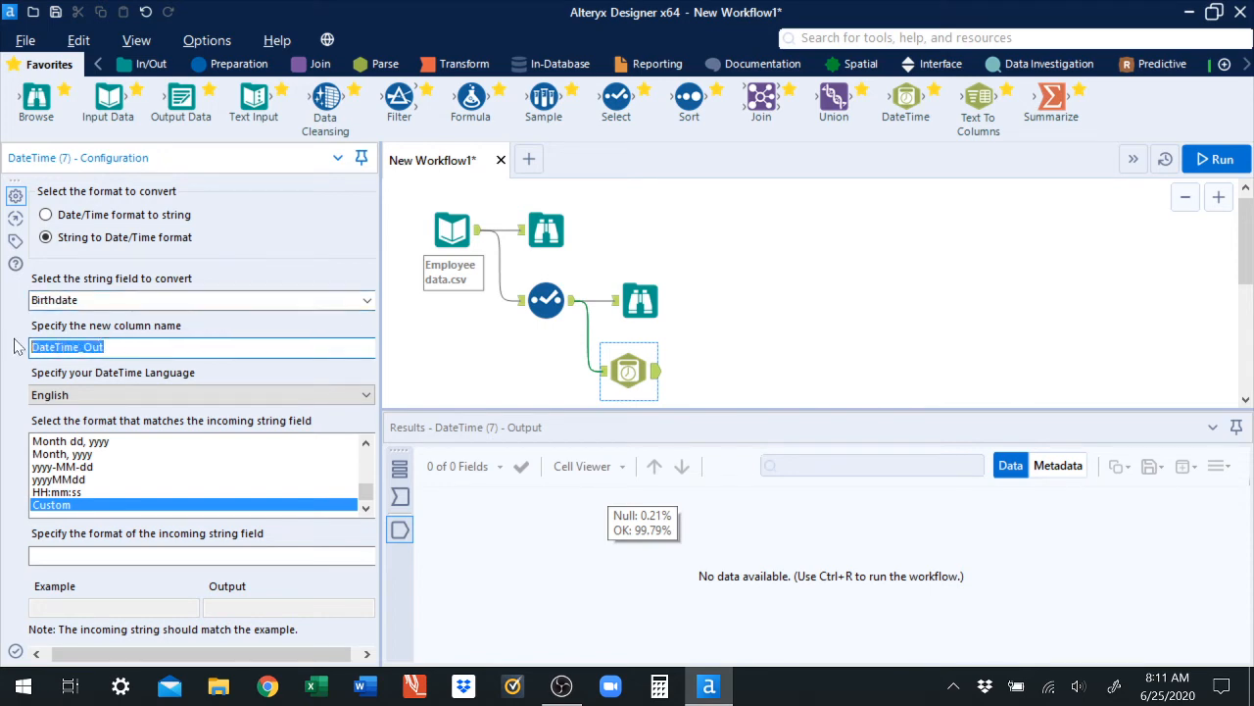
type("Birthdate")
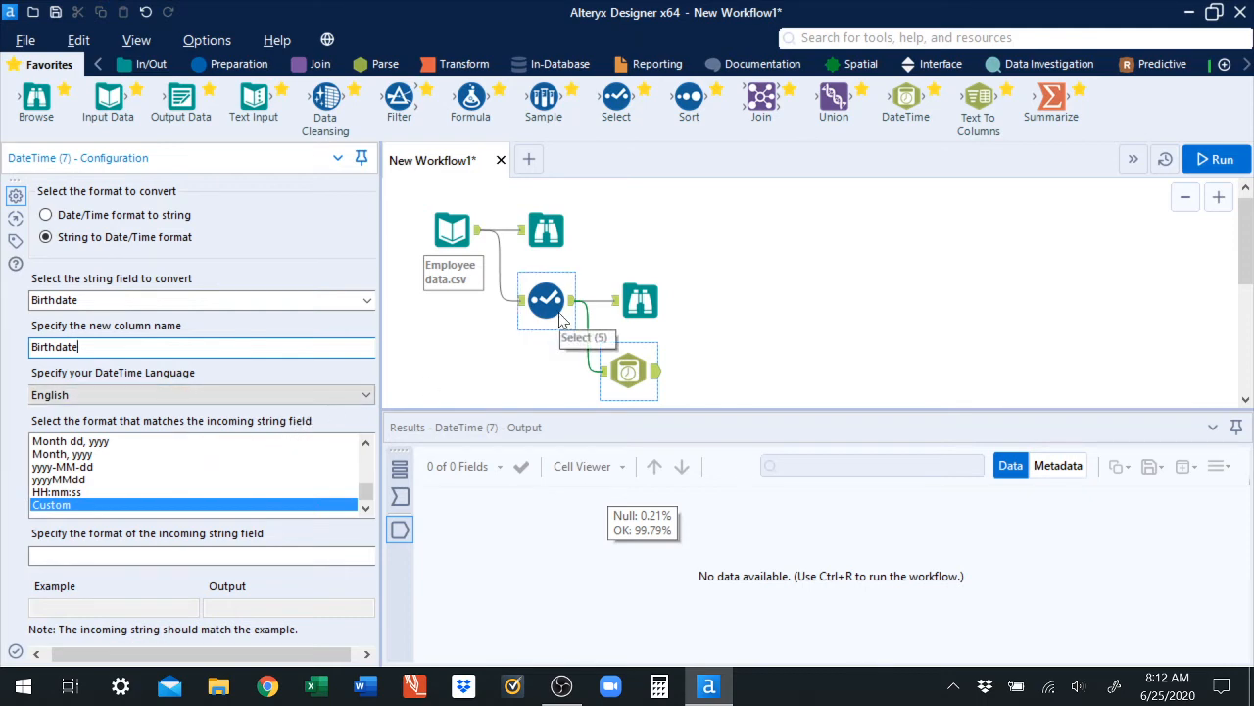
left_click(639, 301)
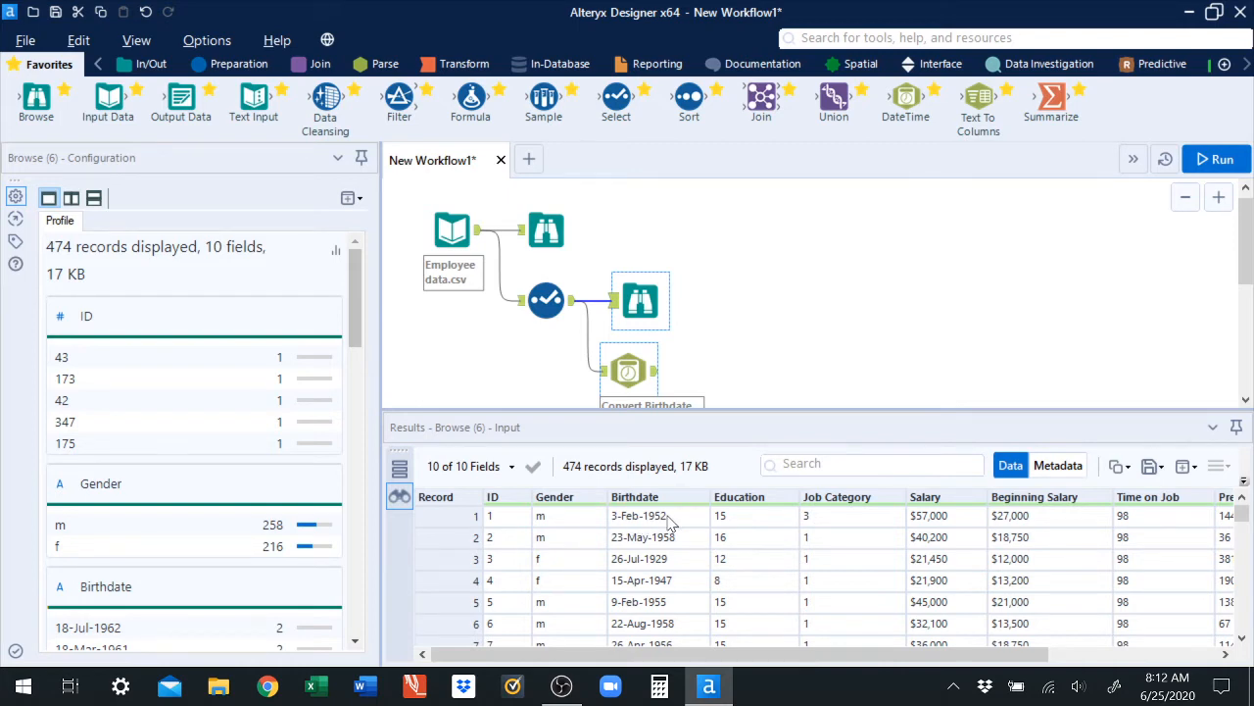
left_click(628, 371)
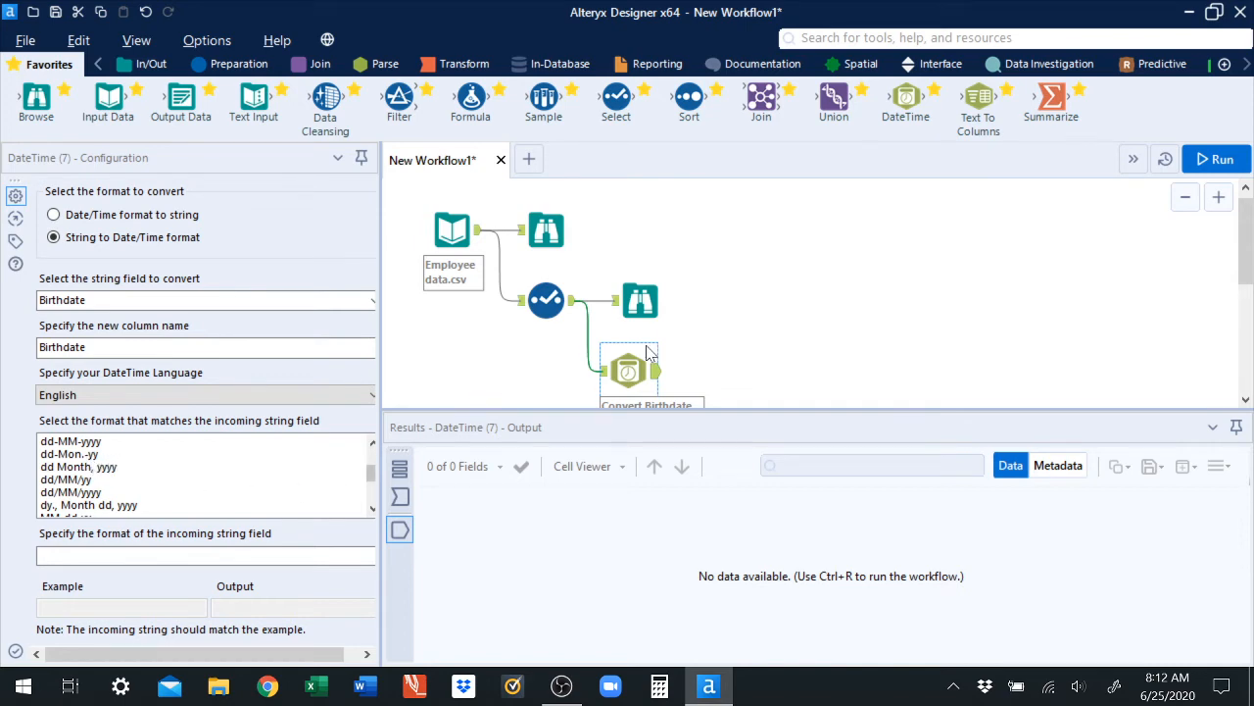
left_click(642, 304)
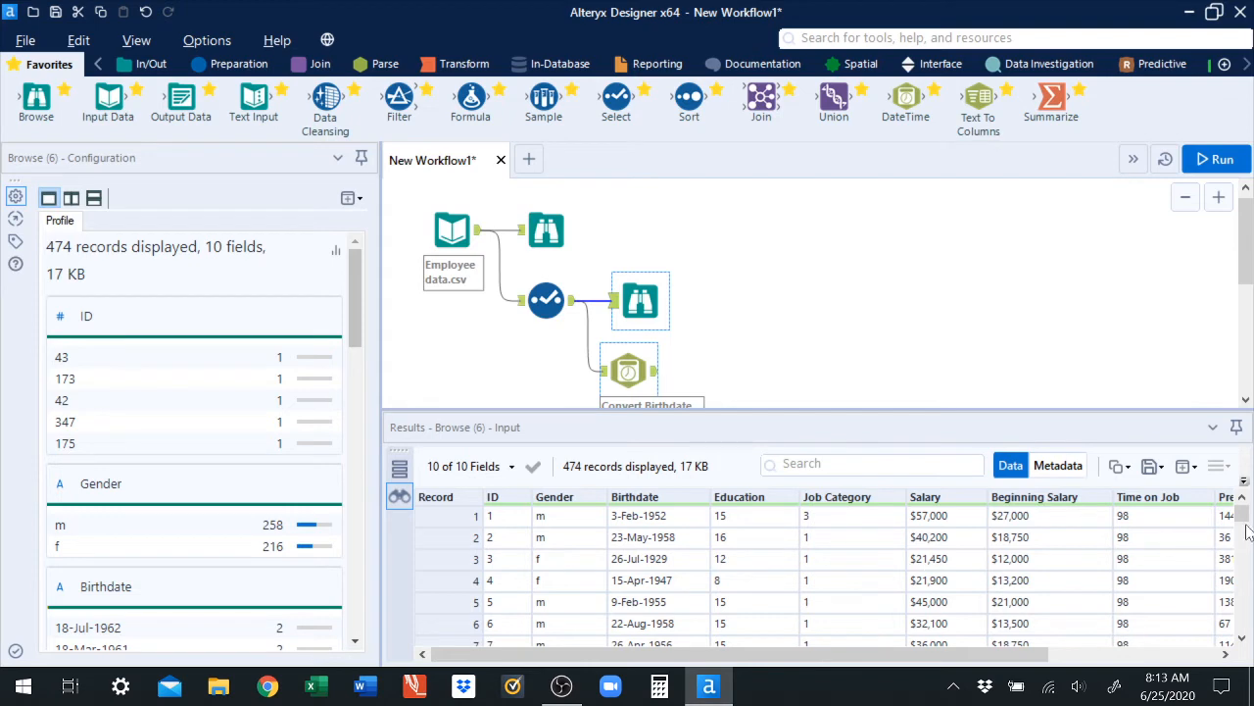
left_click_drag(1242, 524, 1240, 547)
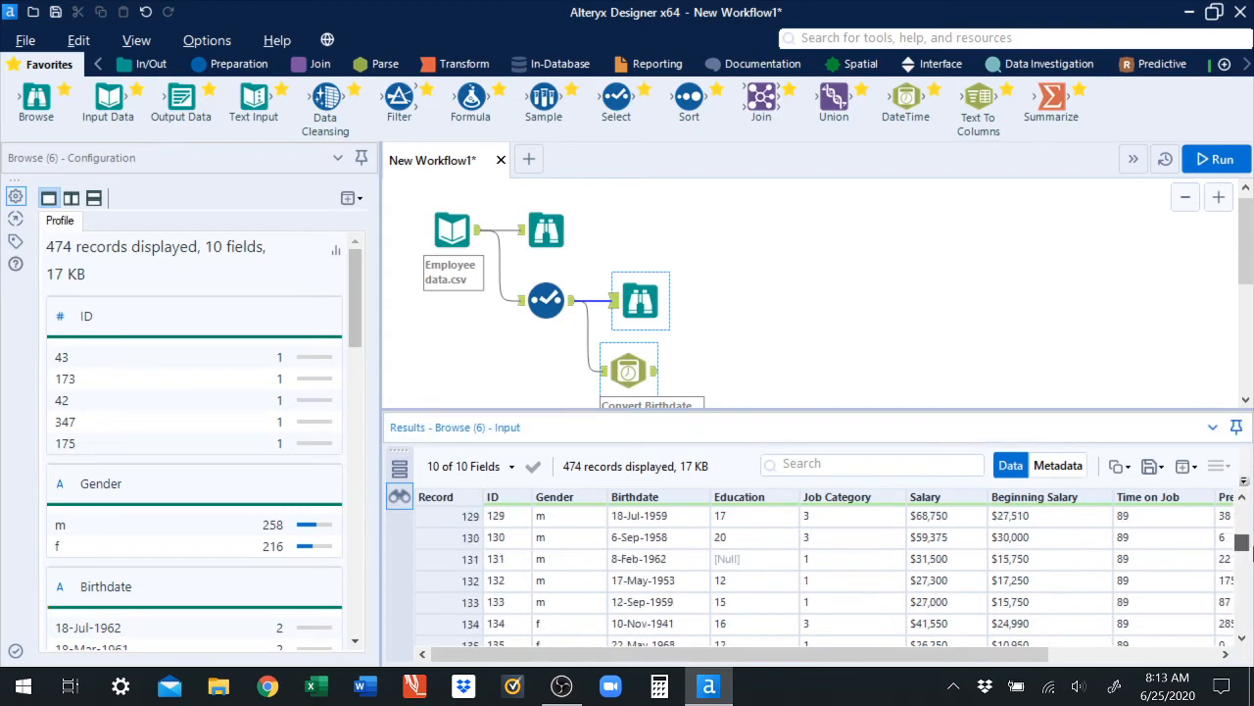
scroll(857, 588, "up", 2)
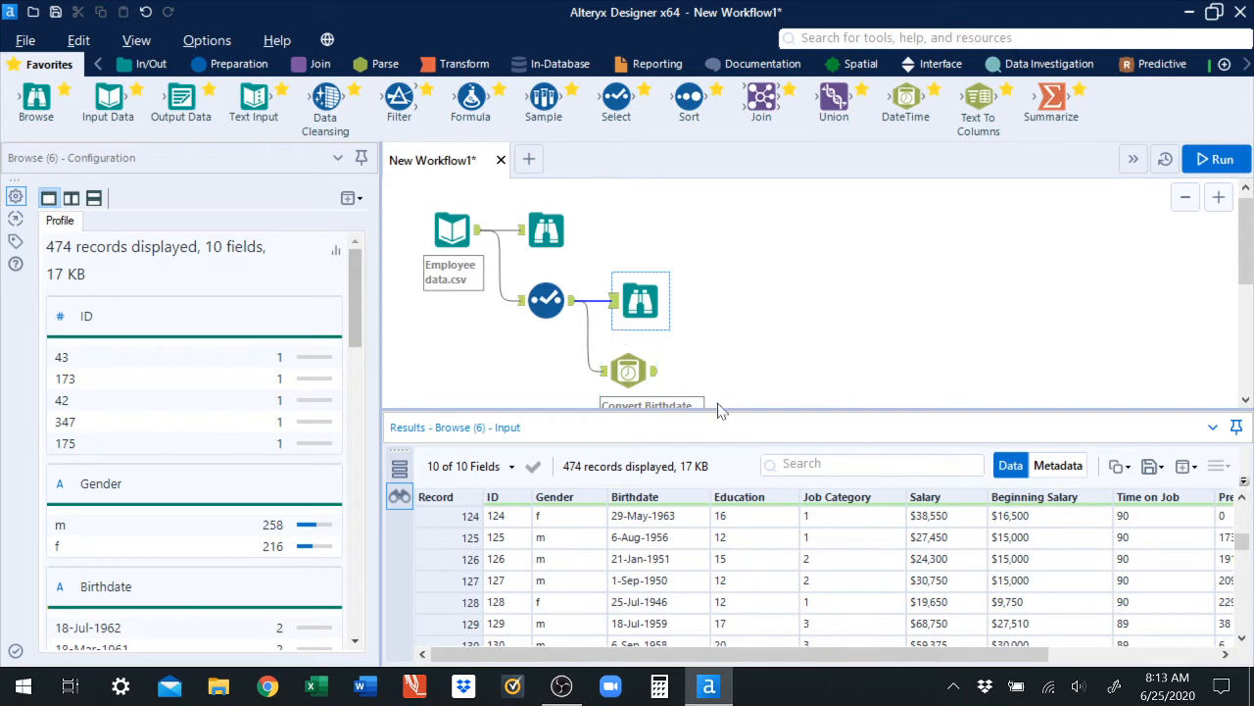
- Try dd-Mon.-yy as the DateTime tool's format for the incoming Birthdate strings
left_click(632, 371)
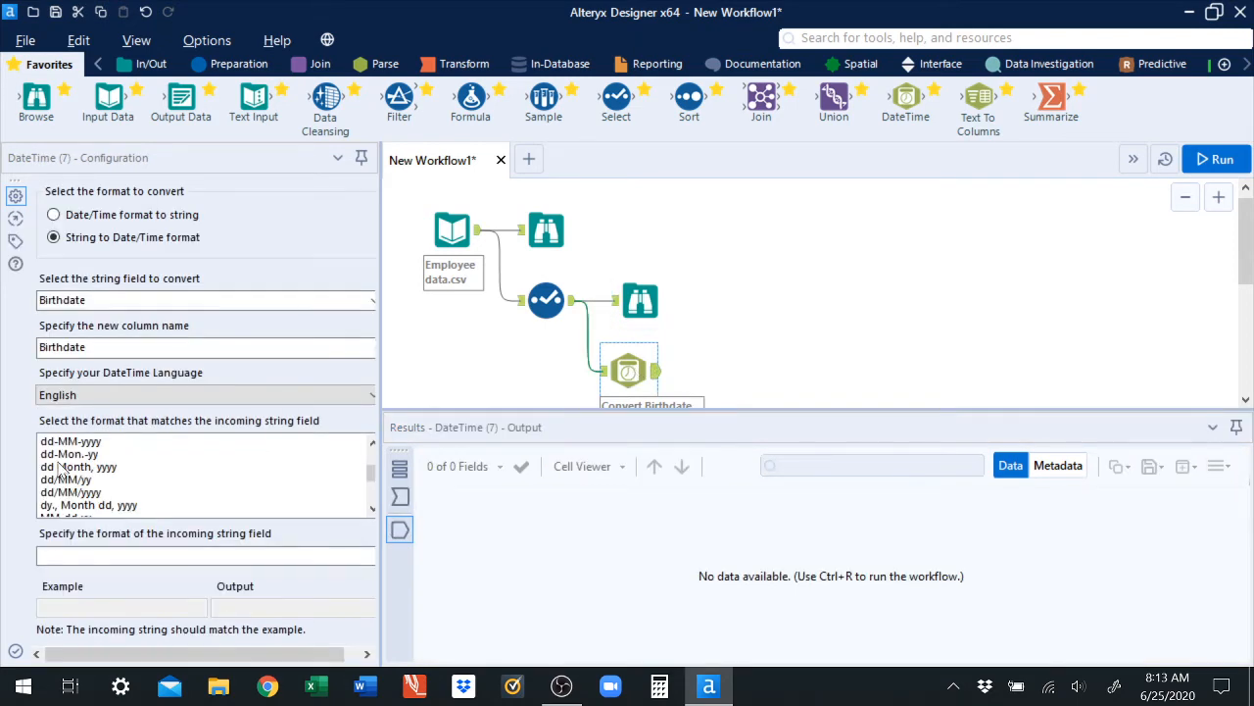
scroll(372, 471, "down", 5)
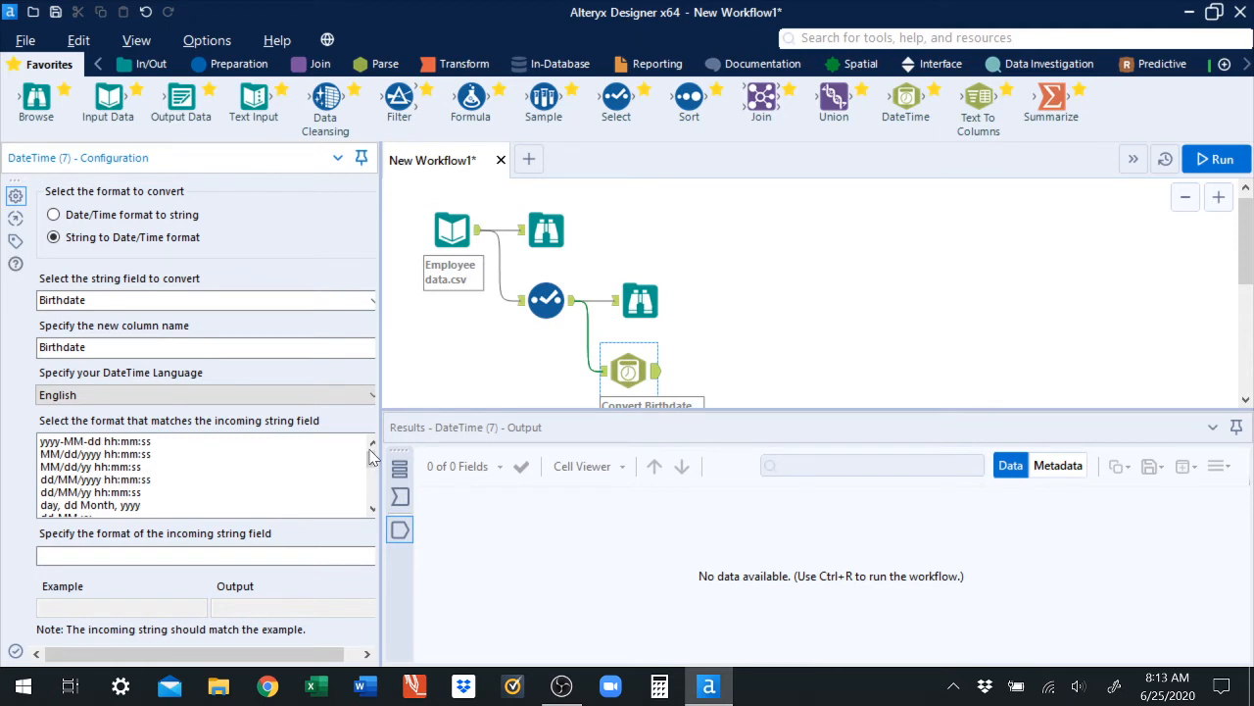
left_click(372, 508)
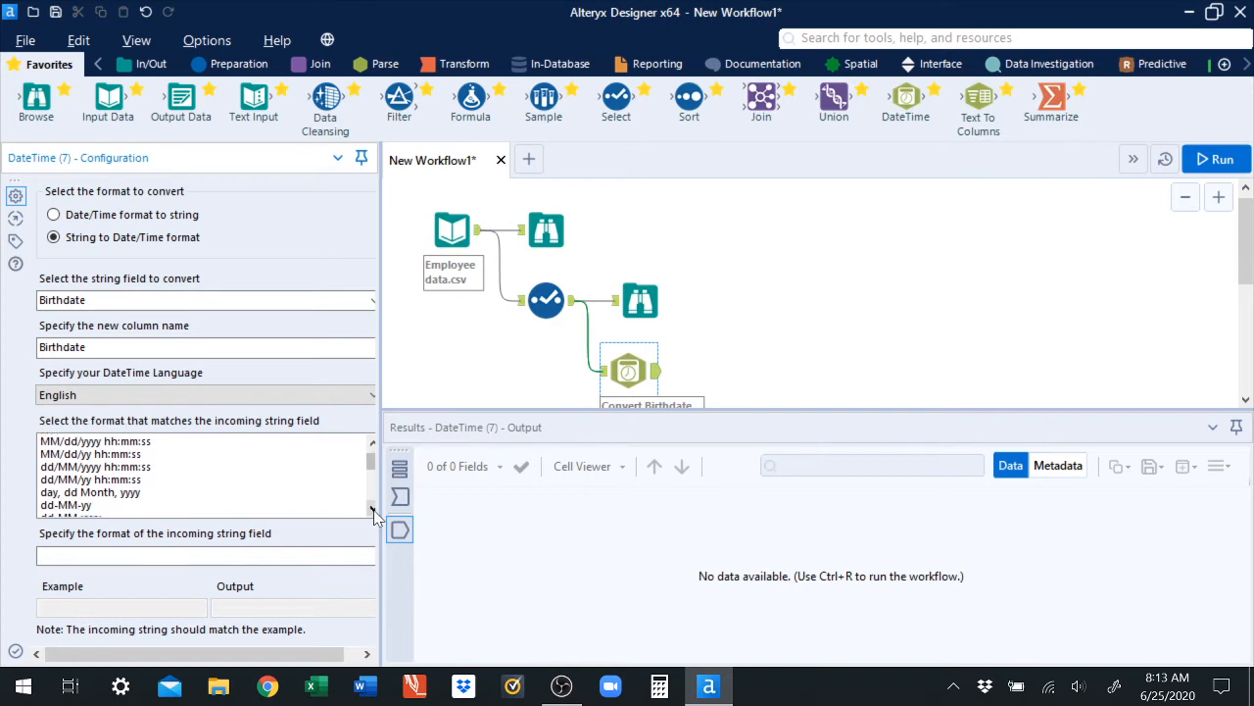
left_click(373, 509)
left_click(372, 508)
left_click(373, 508)
left_click(372, 509)
left_click(372, 508)
left_click(373, 508)
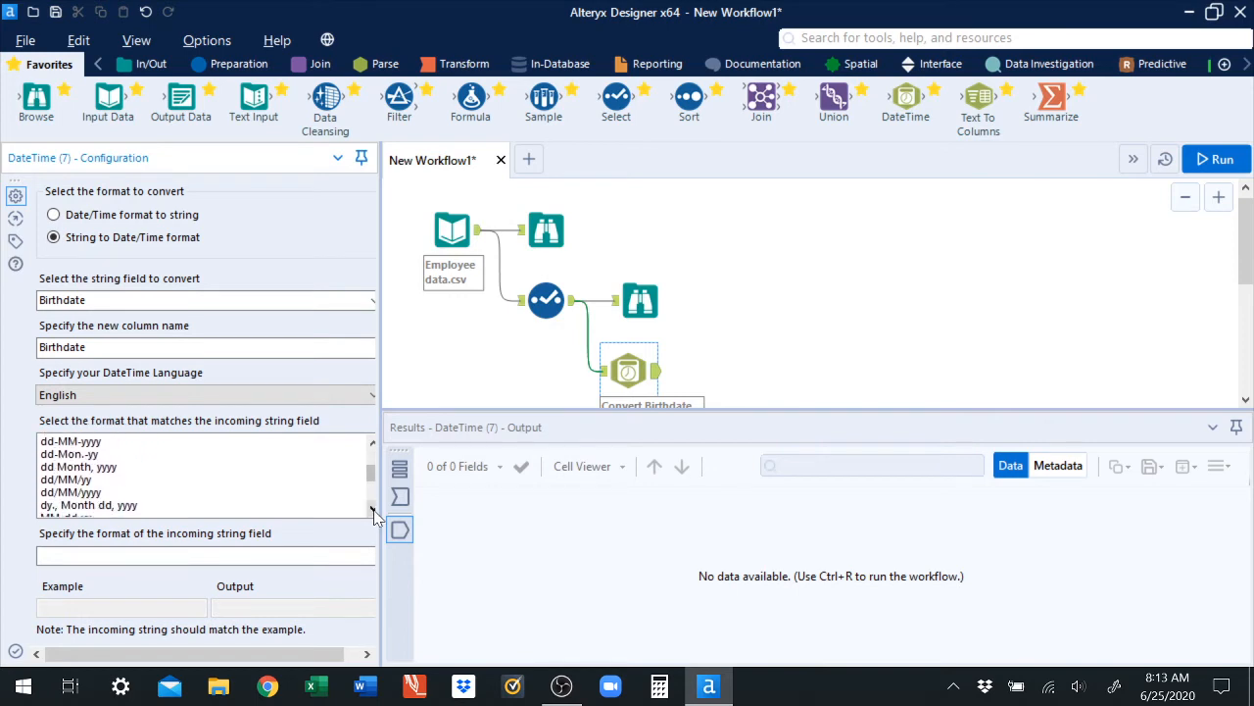
left_click(54, 456)
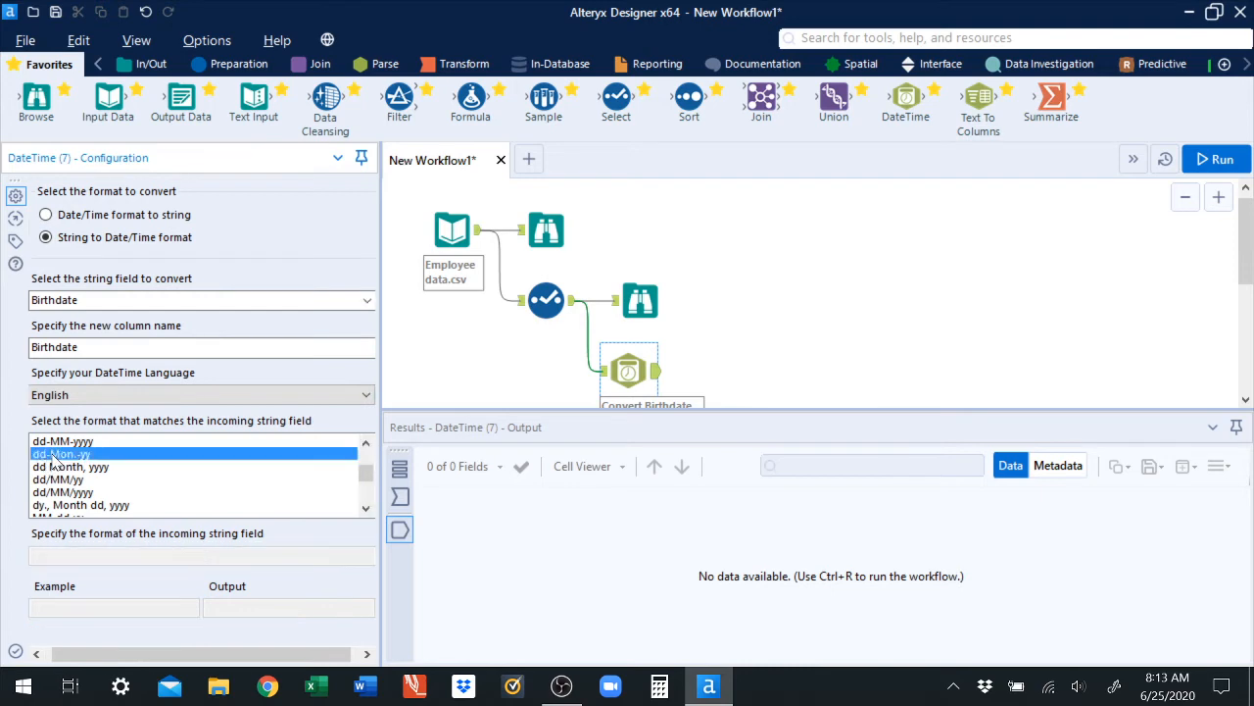
- Define the DateTime tool's incoming string format as Custom with the pattern dd-Mon-yyyy and run the workflow
left_click(366, 509)
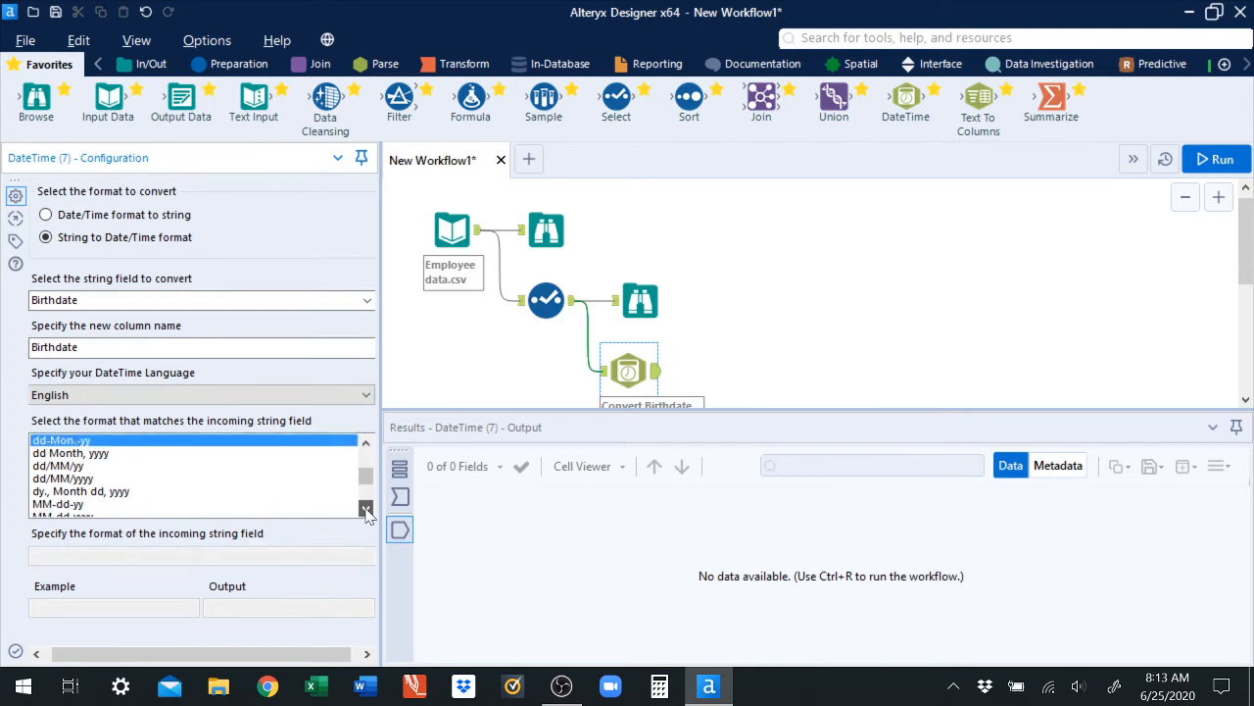
left_click(365, 509)
left_click(365, 509)
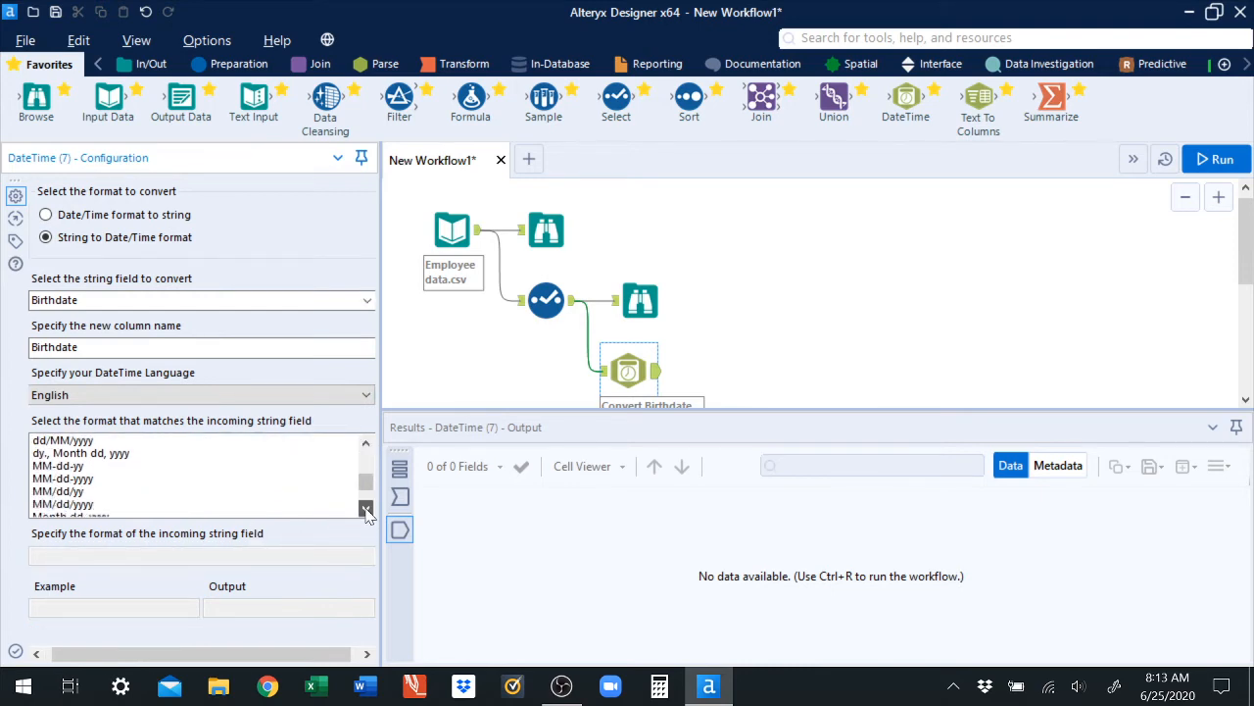
left_click(365, 509)
left_click(366, 508)
left_click(366, 508)
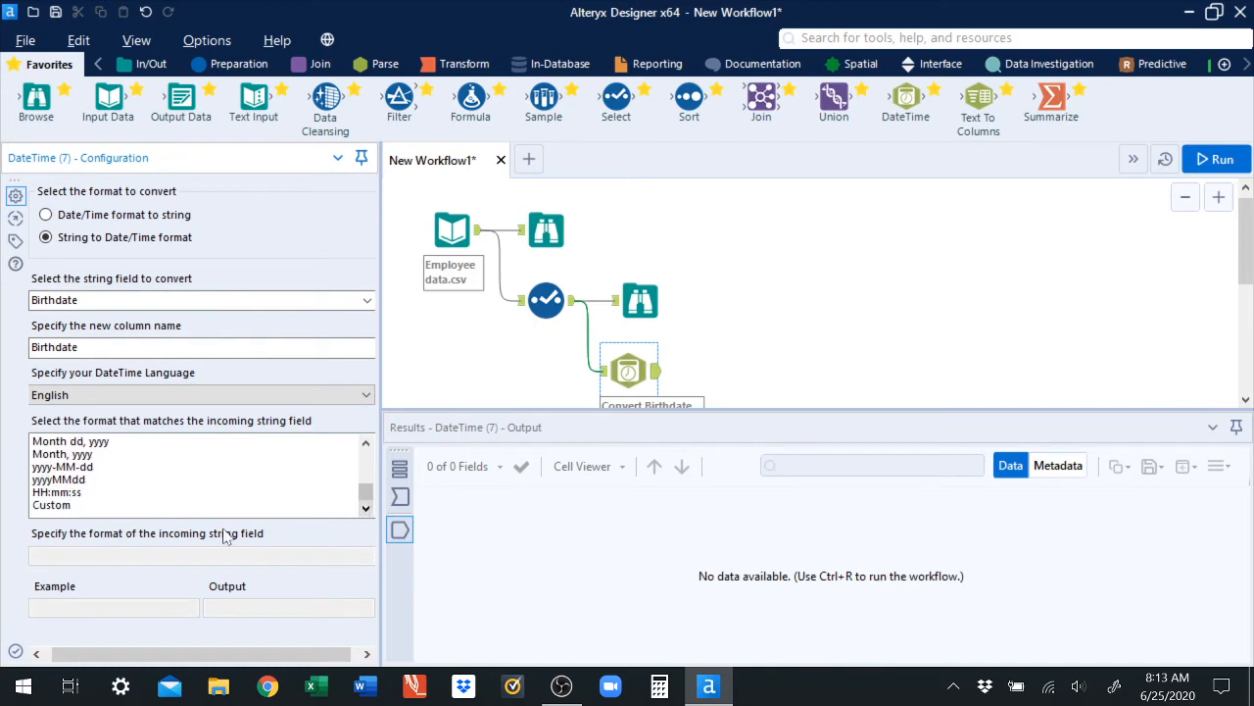
left_click(68, 506)
left_click(64, 555)
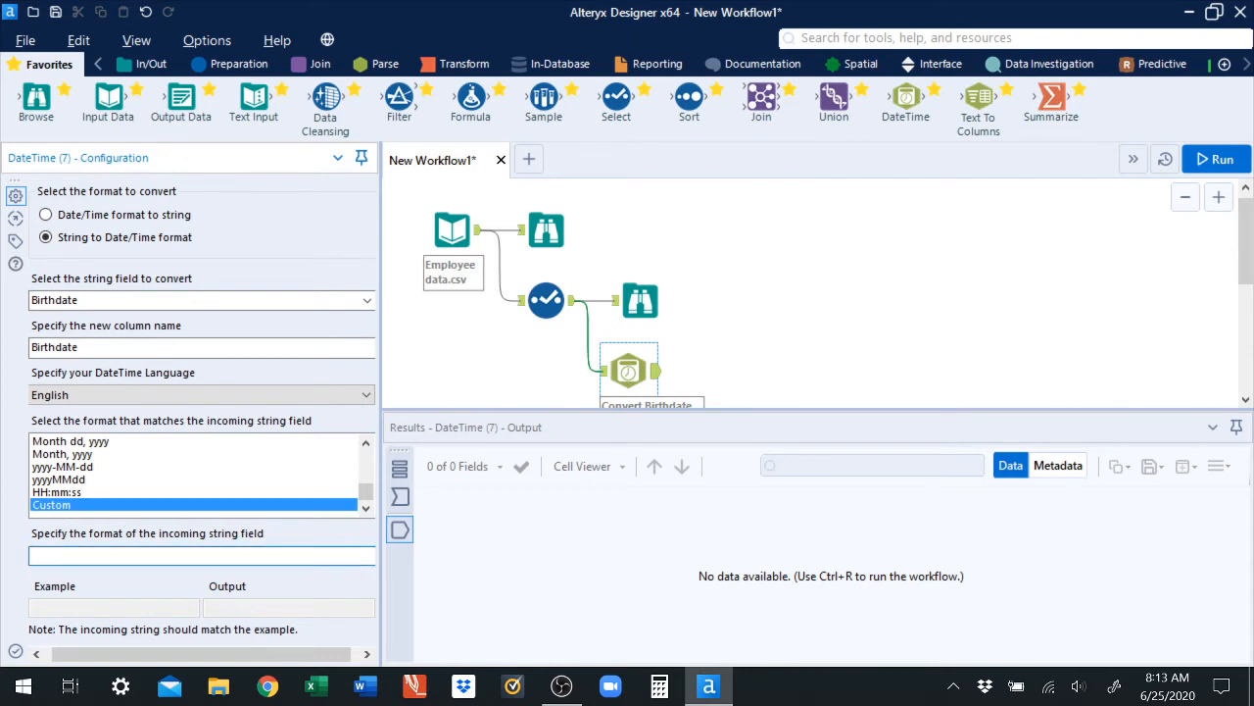
type("dd-Mon")
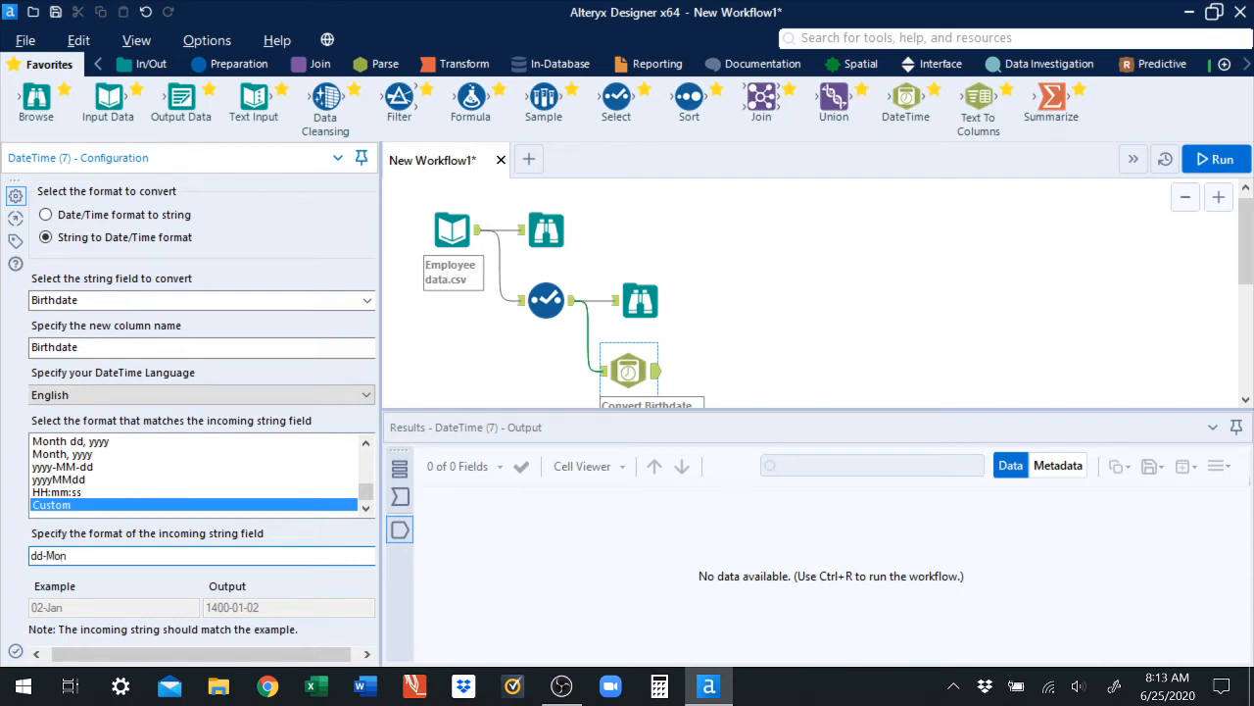
type("-yyyy")
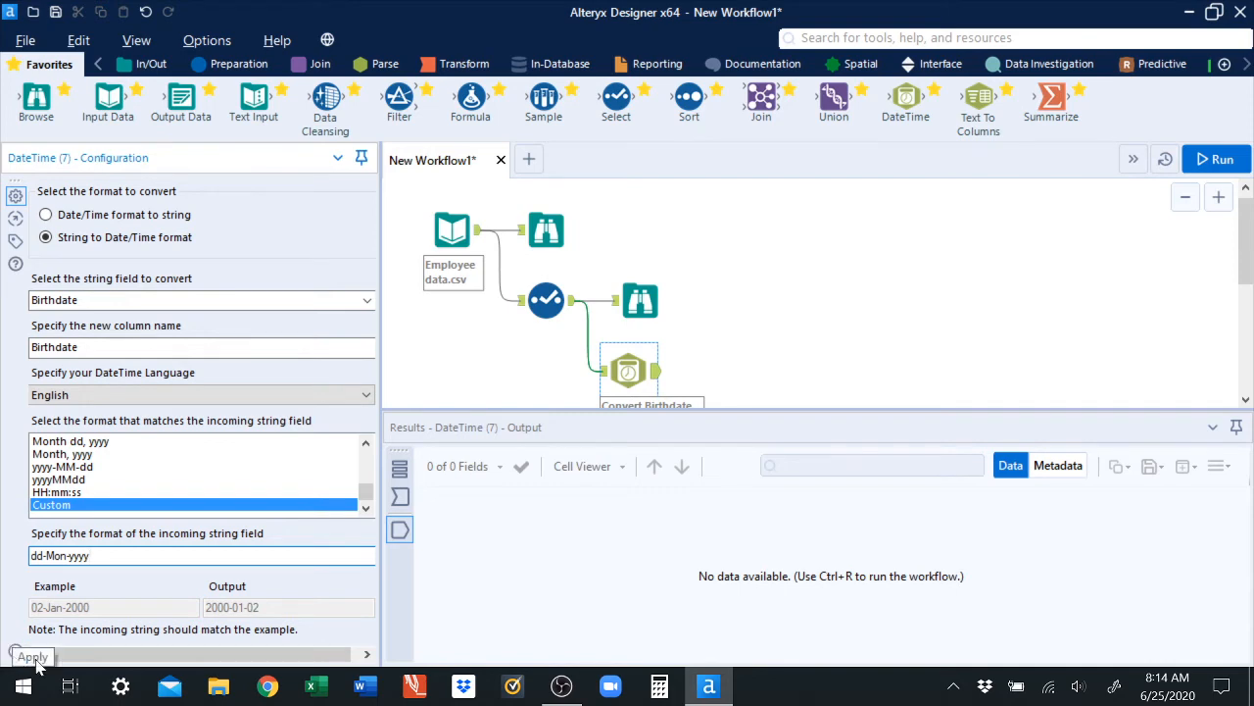
left_click(1200, 161)
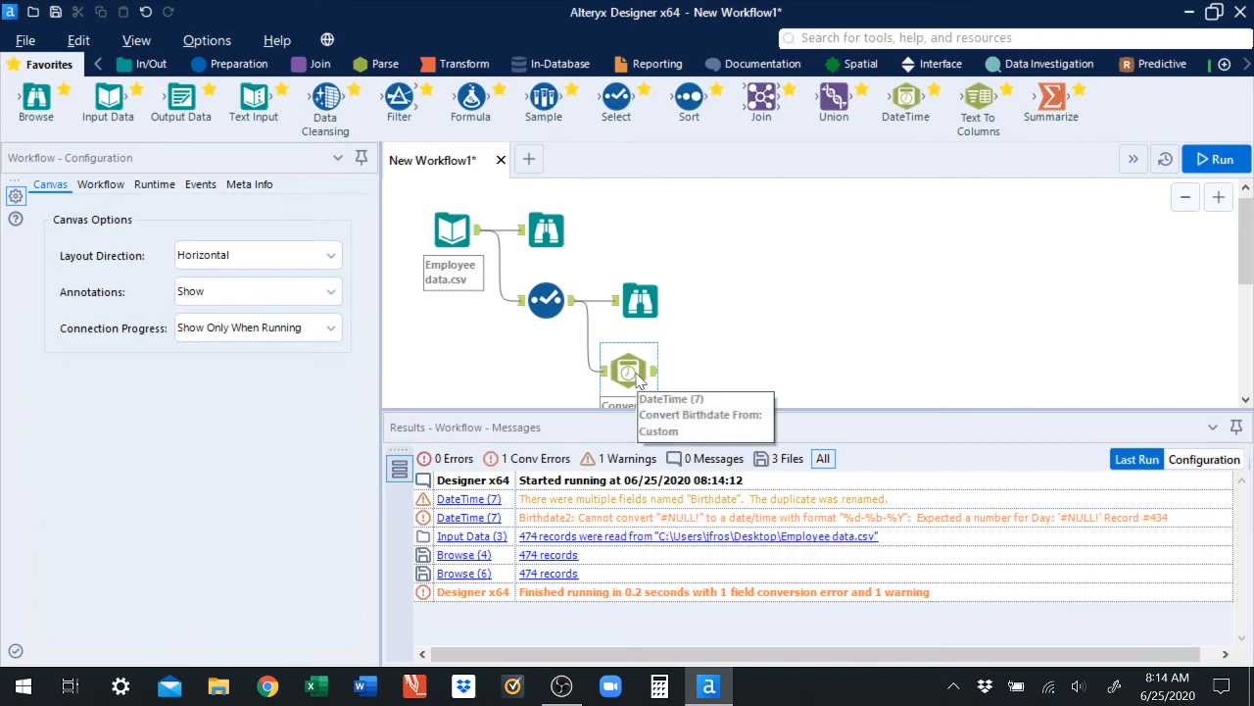
- Inspect the Birthdate values in the last records of the first Select tool's output
left_click(552, 307)
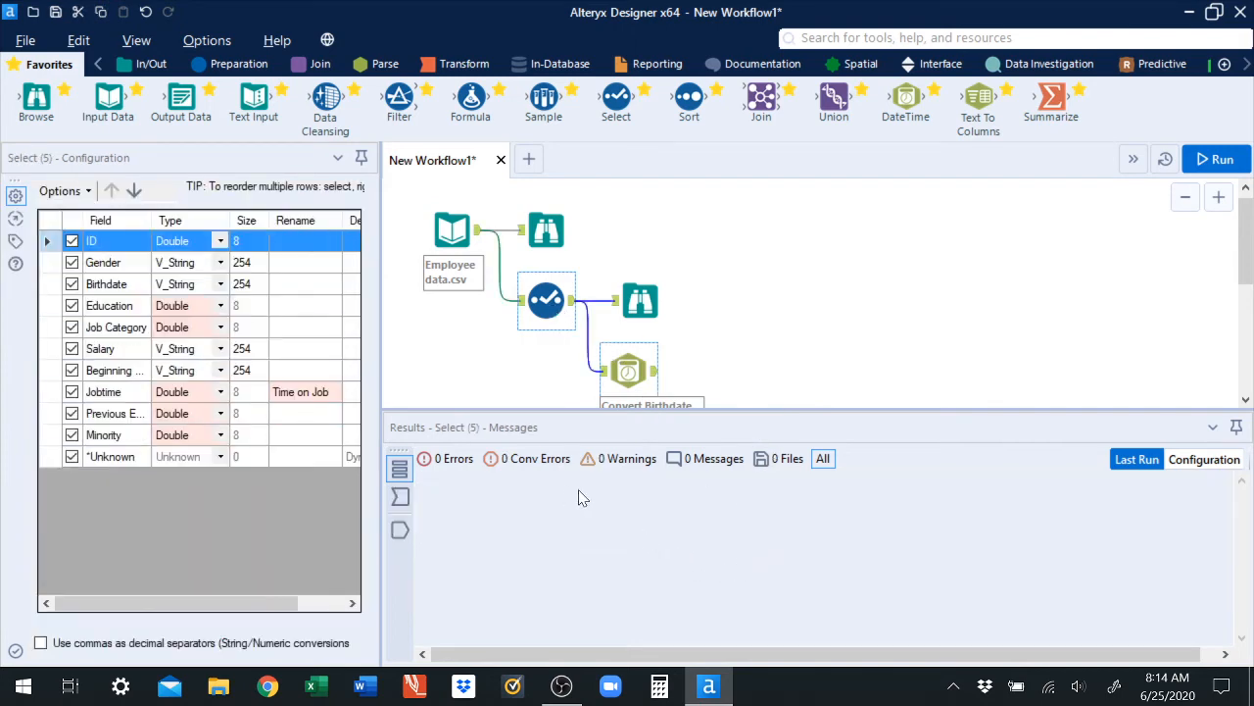
left_click(400, 529)
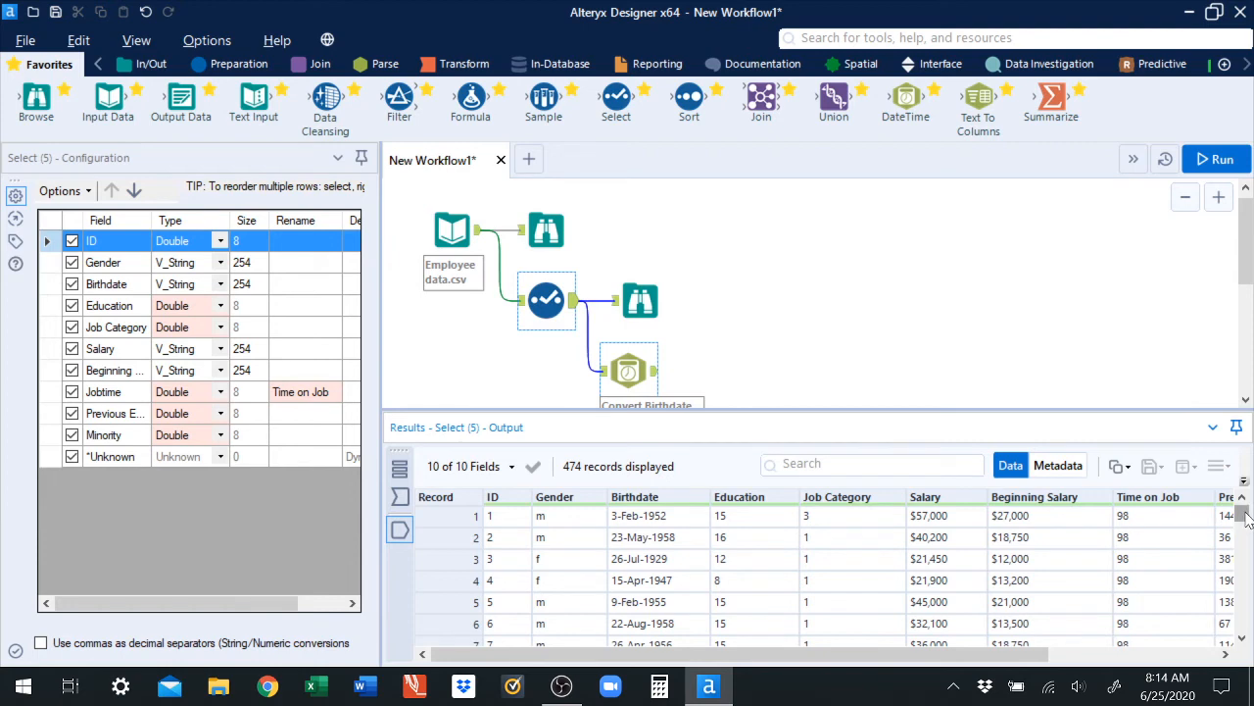
left_click_drag(1247, 519, 1241, 621)
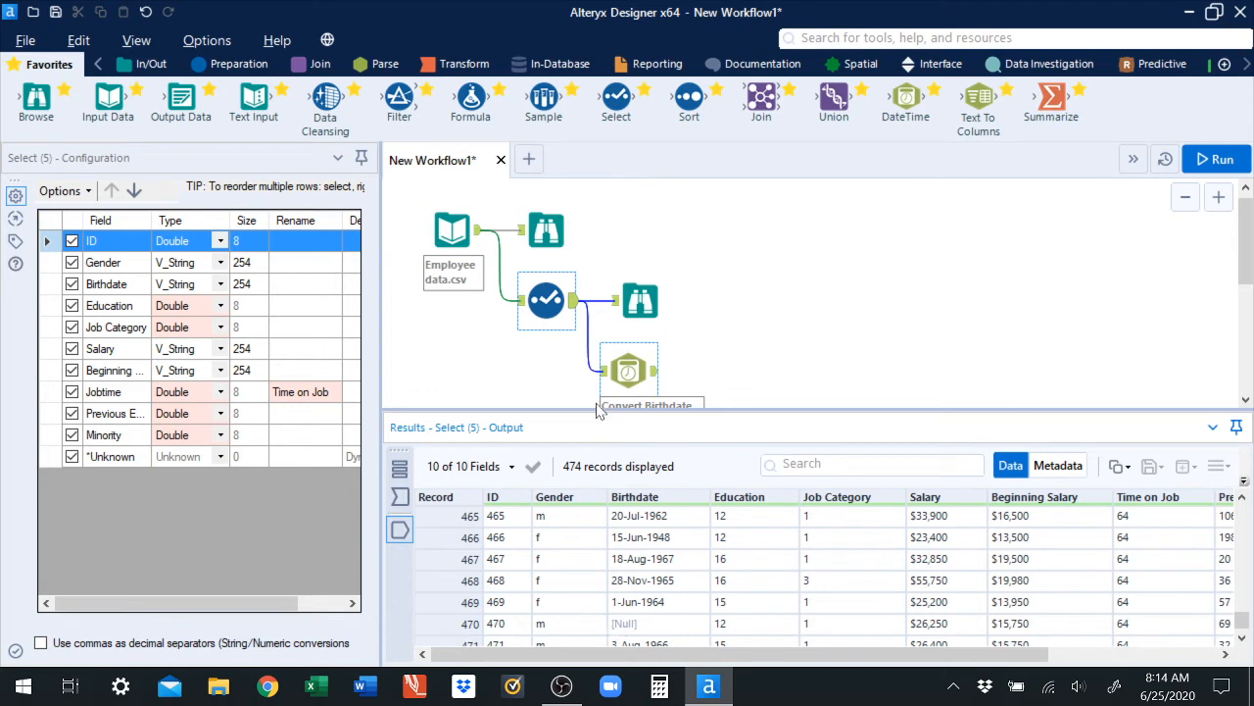
- Compare the converted Birthdate2 column with the original Birthdate column in the DateTime tool's output
left_click(632, 380)
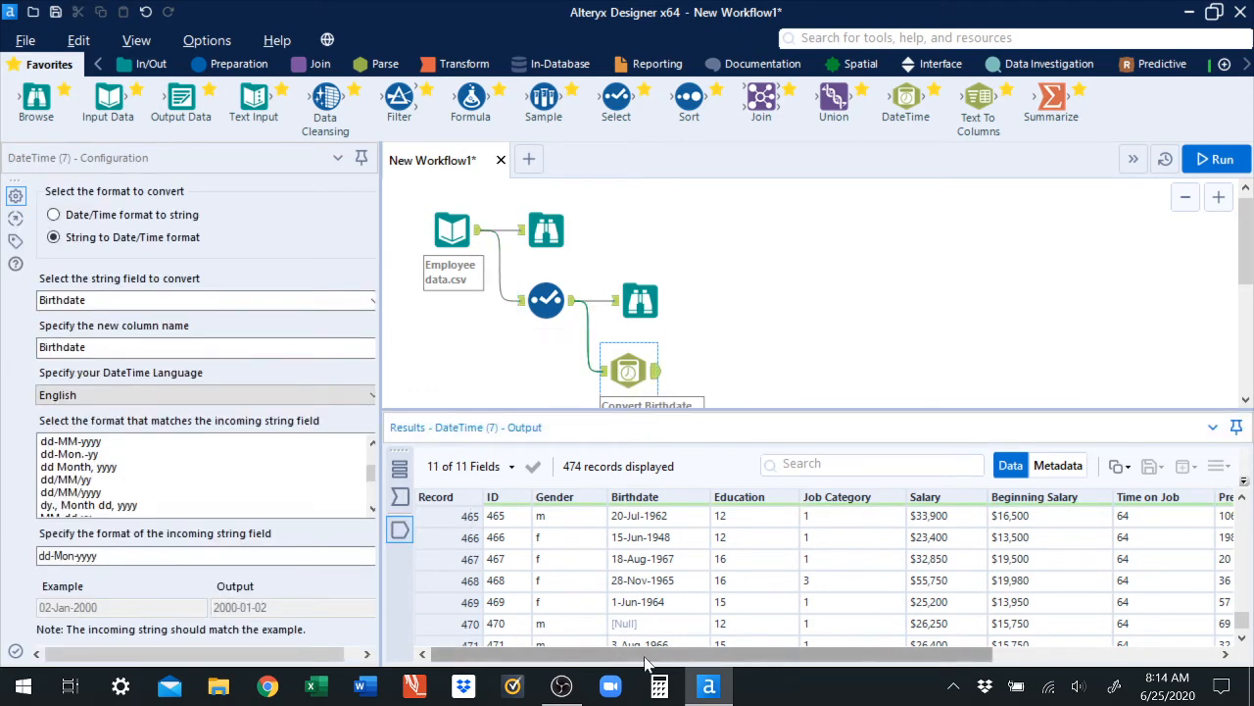
left_click_drag(647, 656, 876, 666)
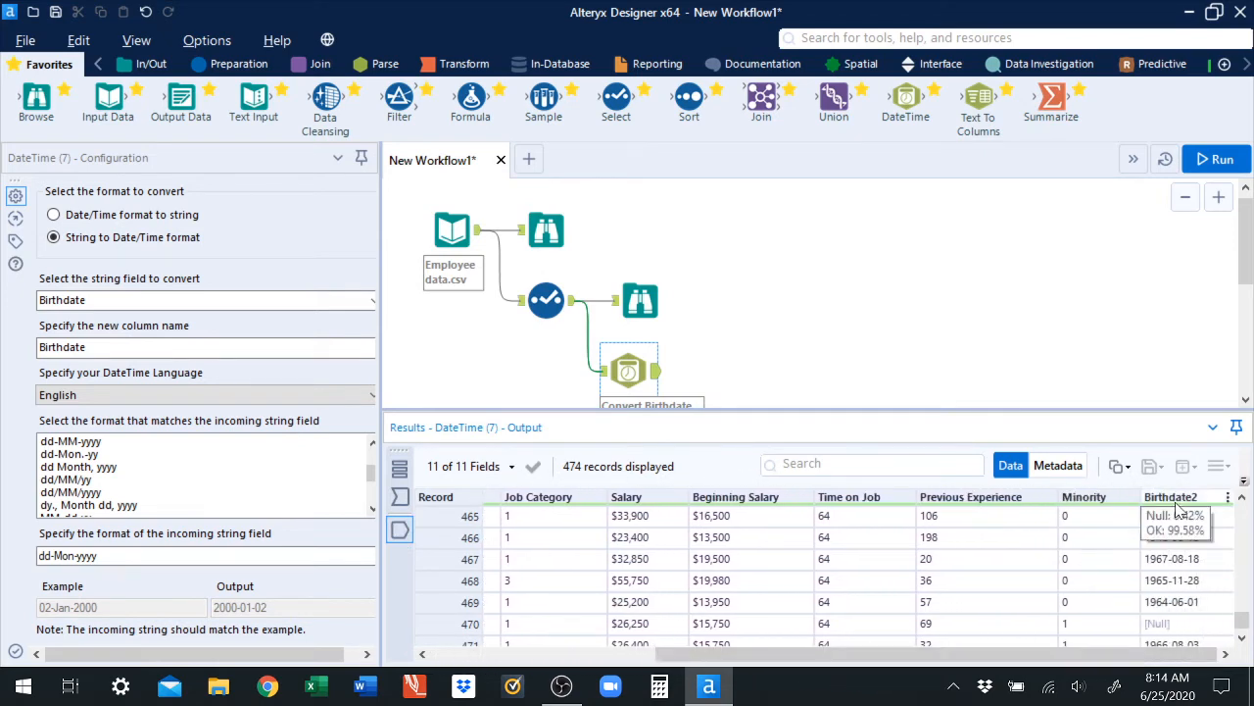
mouse_move(1176, 498)
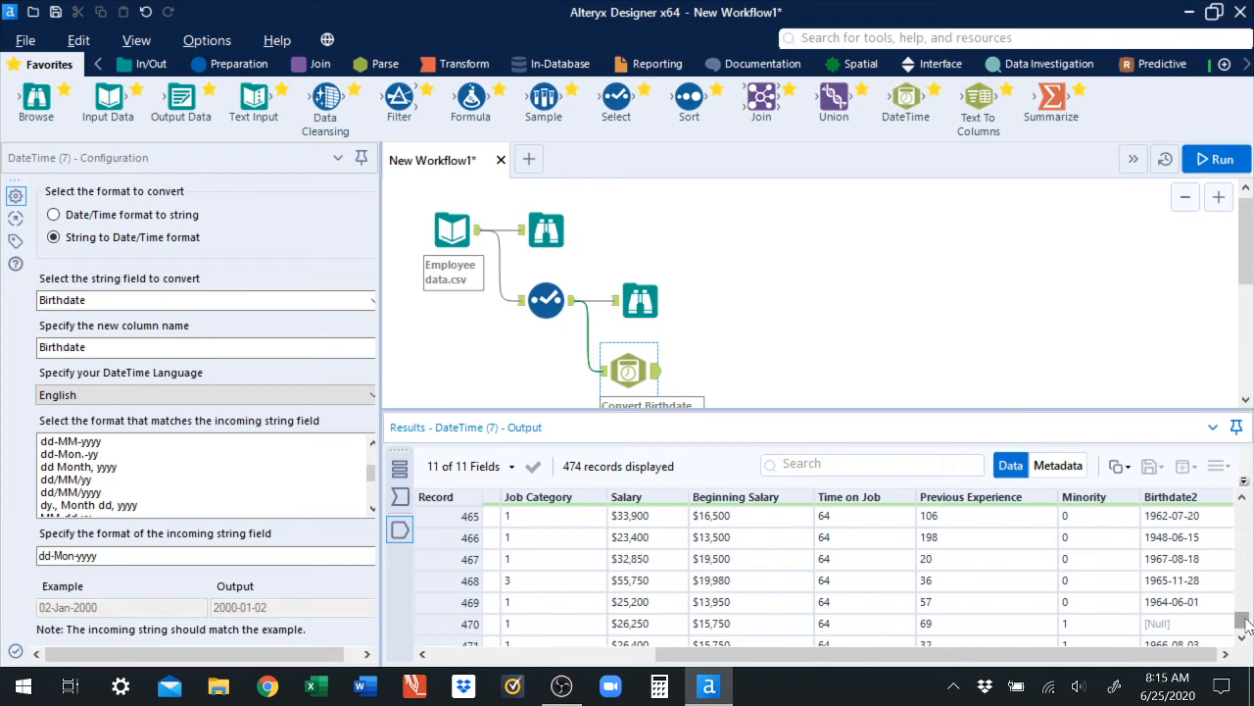
left_click_drag(1243, 623, 1242, 512)
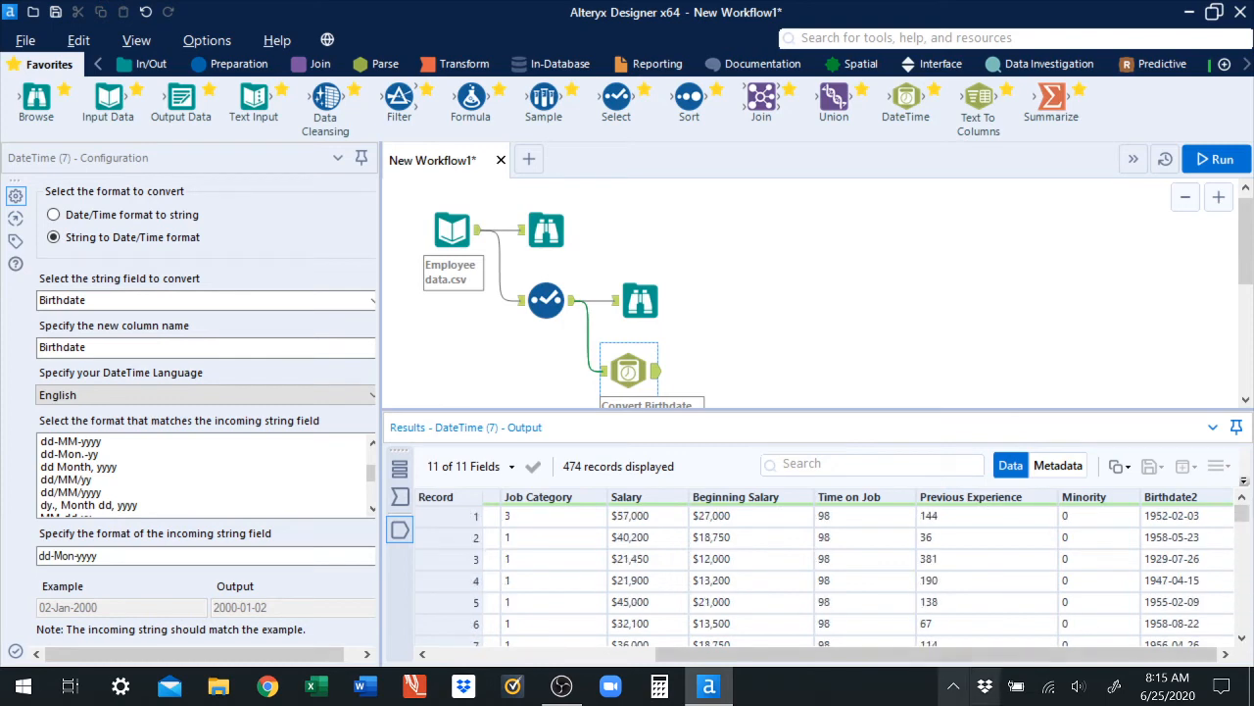
left_click_drag(974, 659, 1060, 664)
left_click(578, 523)
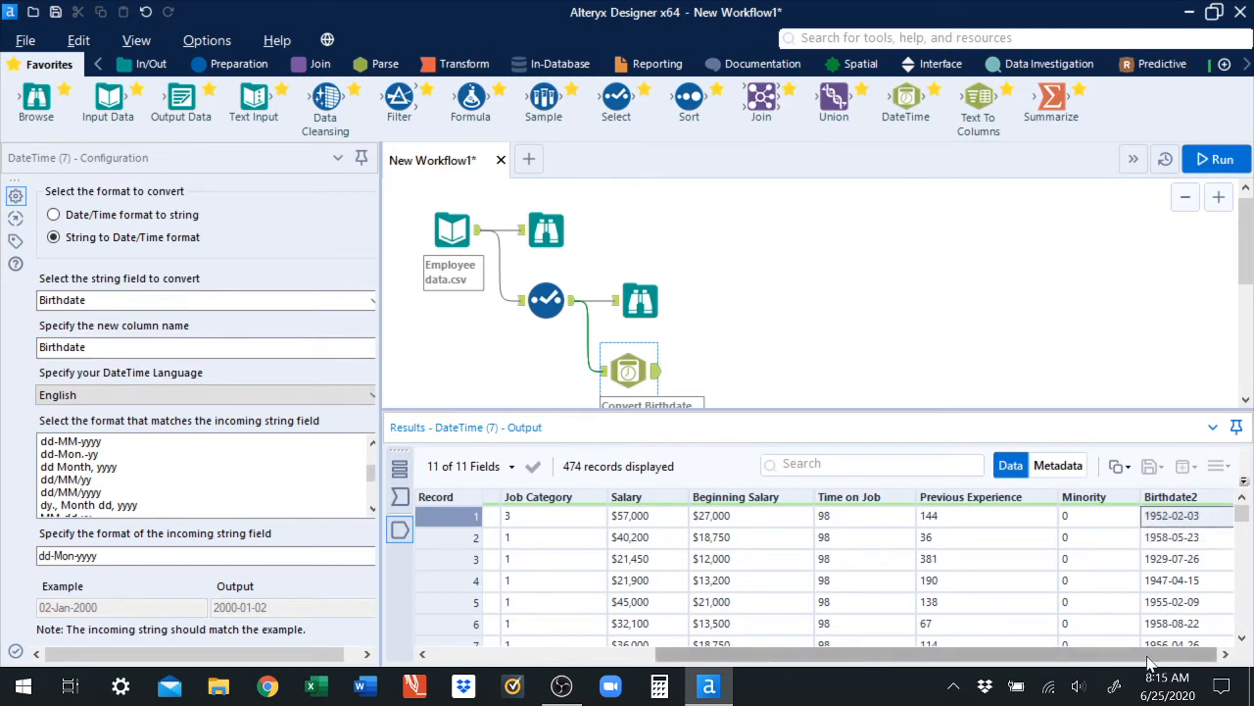
left_click_drag(1151, 662, 875, 656)
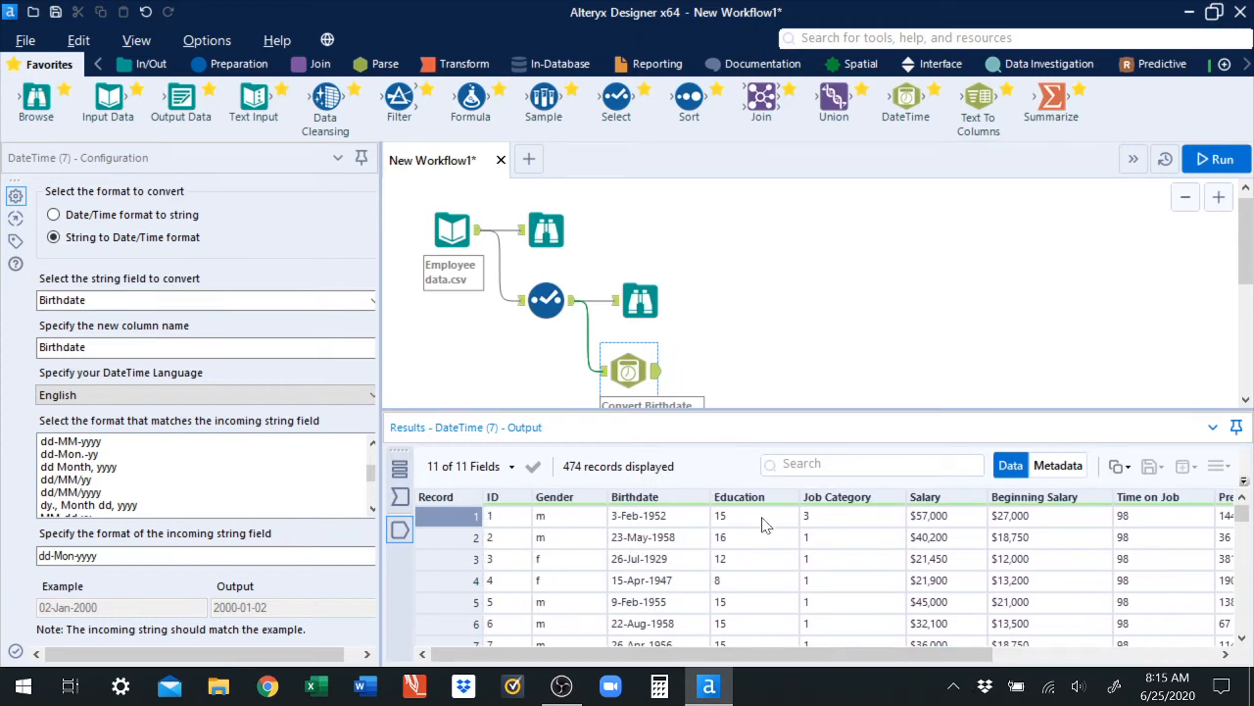
- Add a Select tool after the DateTime tool that drops the original Birthdate field and renames Birthdate2 to Birthdate
left_click_drag(616, 98, 725, 368)
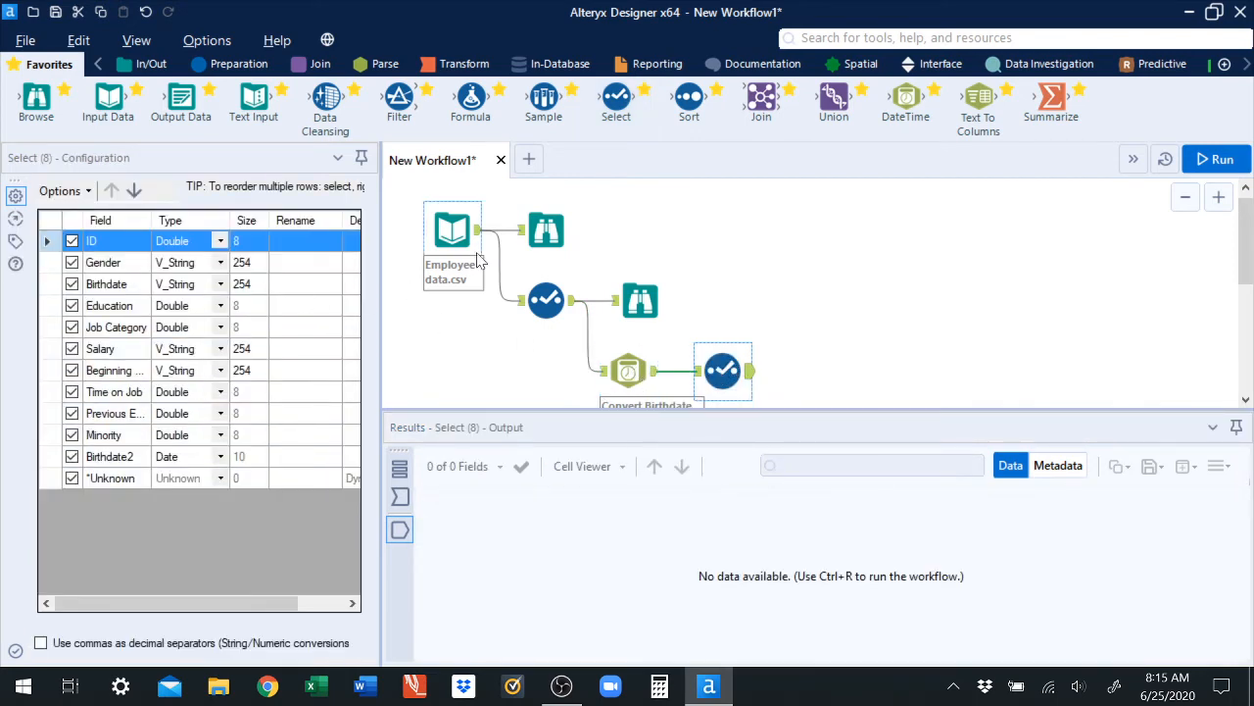
left_click(72, 285)
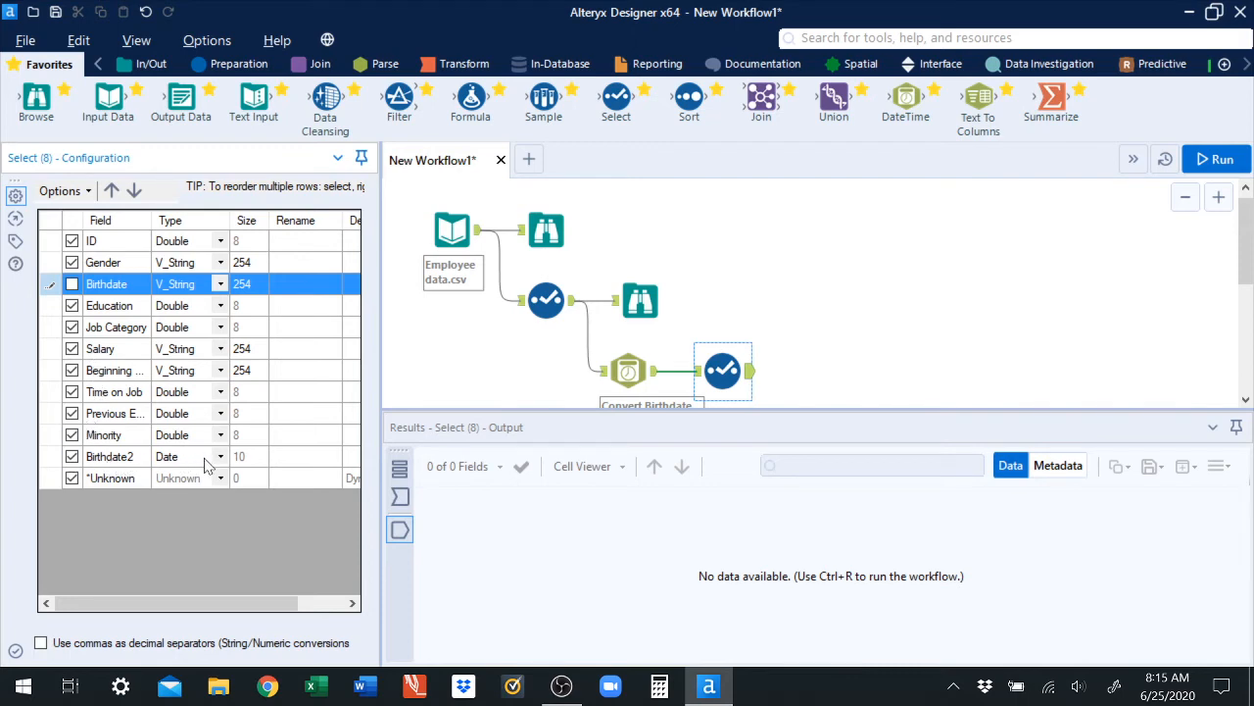
left_click(284, 461)
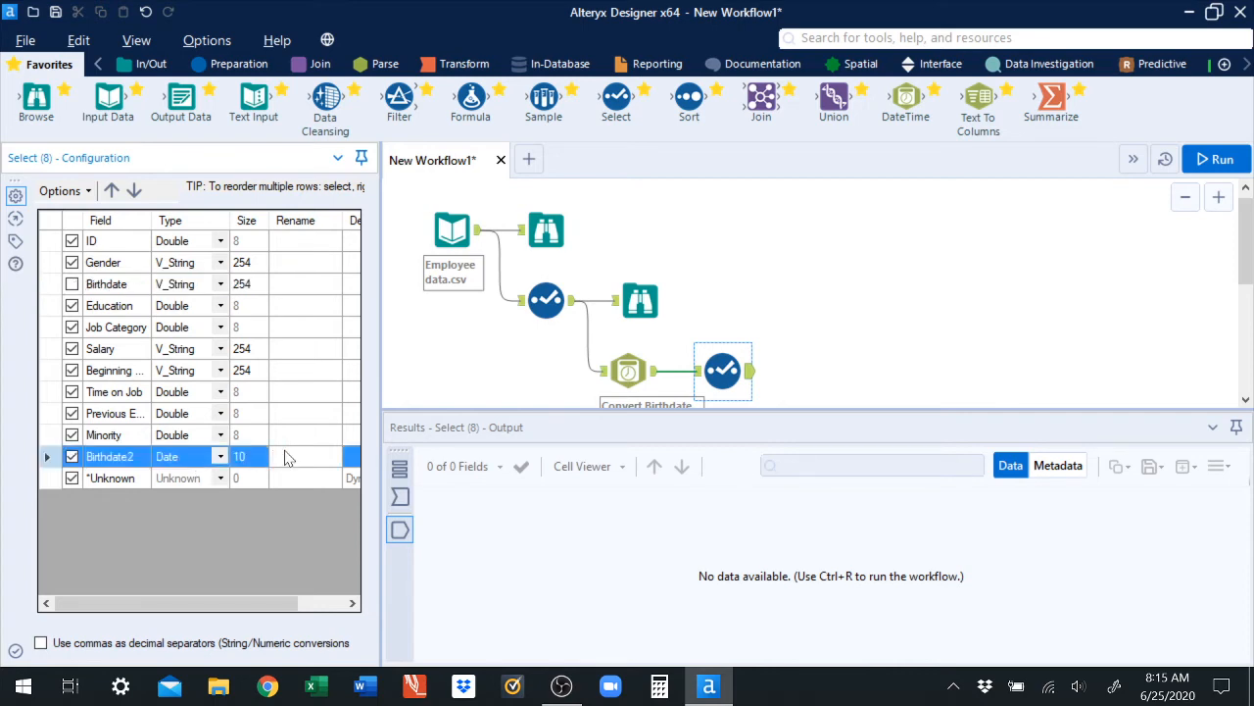
type("Birthdate")
- Move the Birthdate2 field up to directly below Gender in the second Select tool, apply the configuration, and run the workflow
left_click(114, 195)
left_click(114, 195)
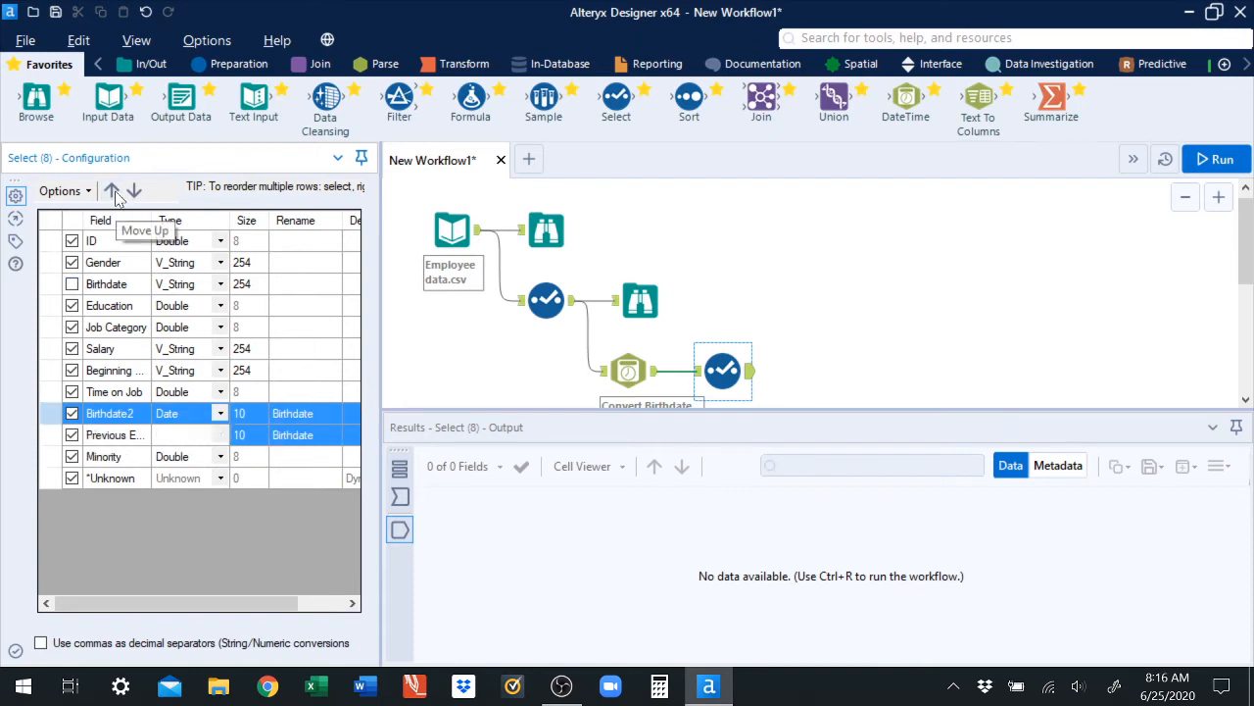
left_click(114, 195)
left_click(114, 195)
left_click(115, 195)
left_click(114, 195)
left_click(115, 195)
left_click(115, 195)
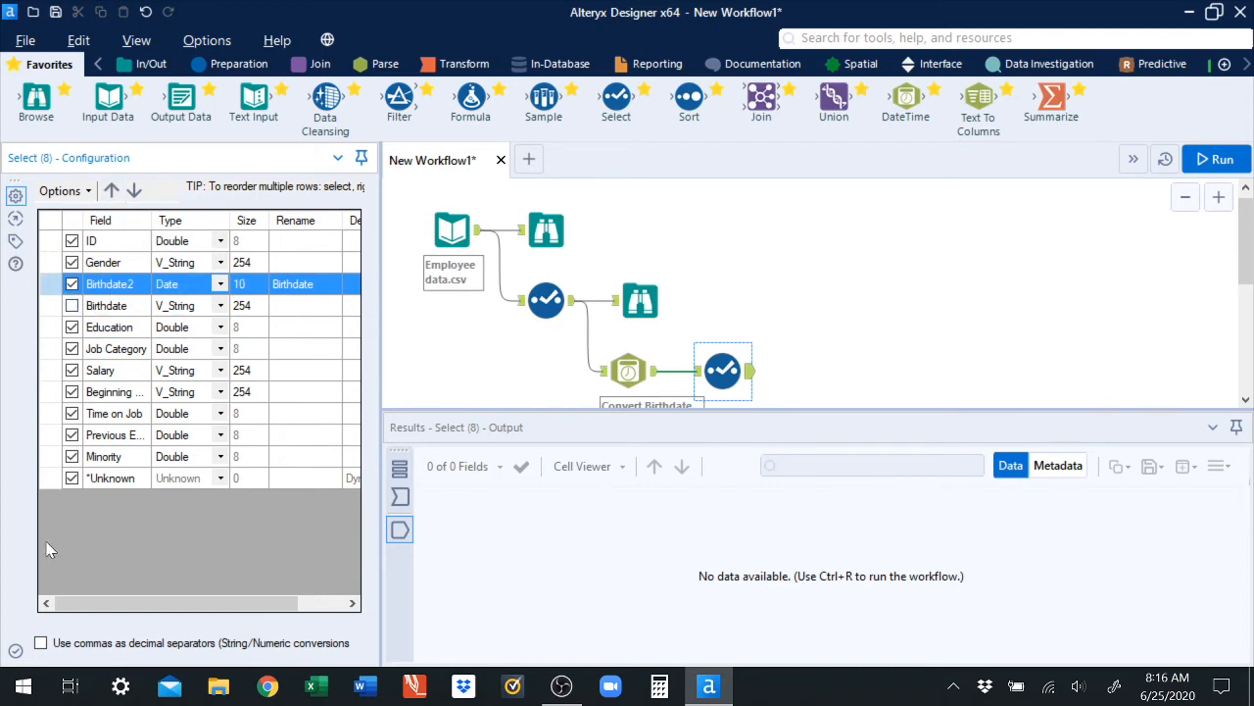
left_click(17, 651)
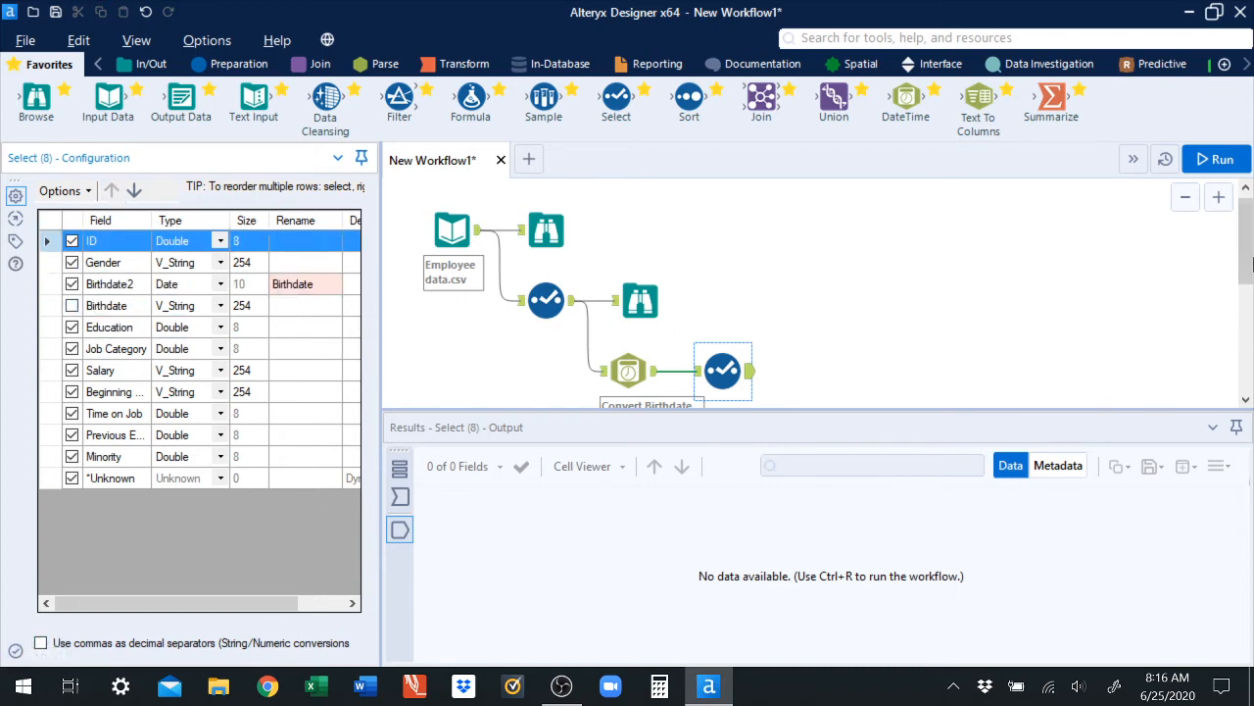
left_click(1212, 165)
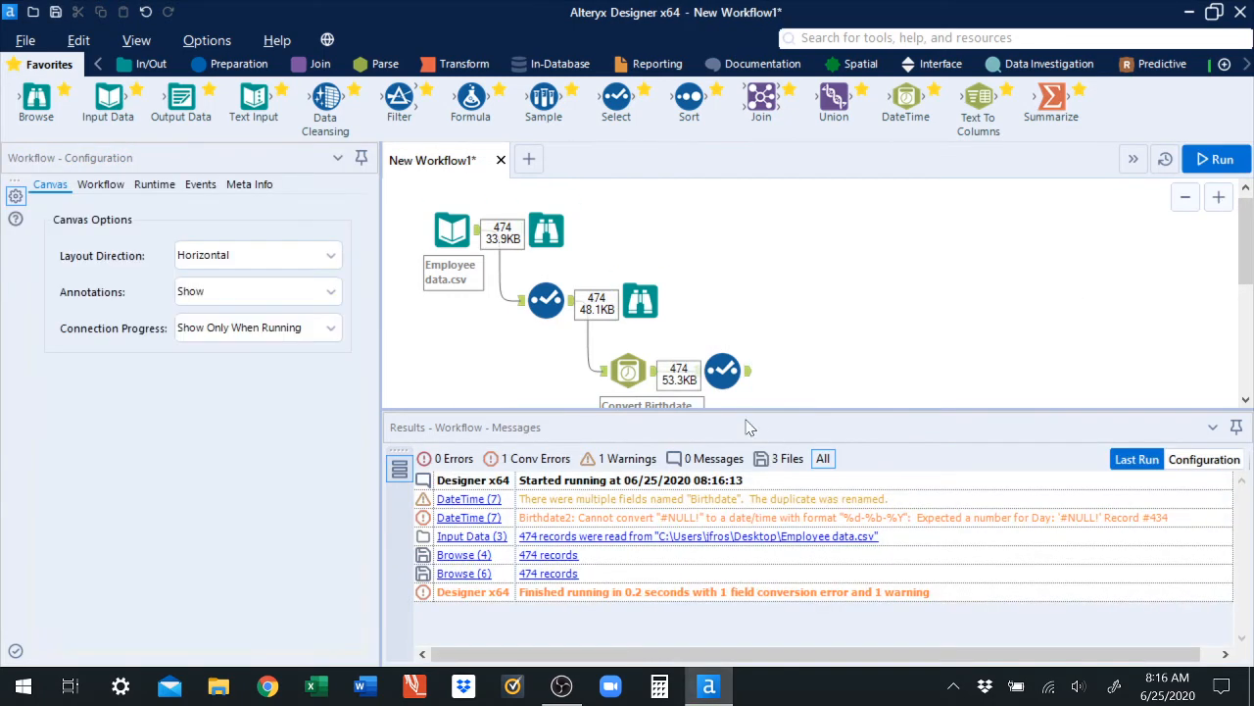
- Inspect the second Select tool's output, checking the field order and the Birthdate column against the tool's field settings
left_click(733, 368)
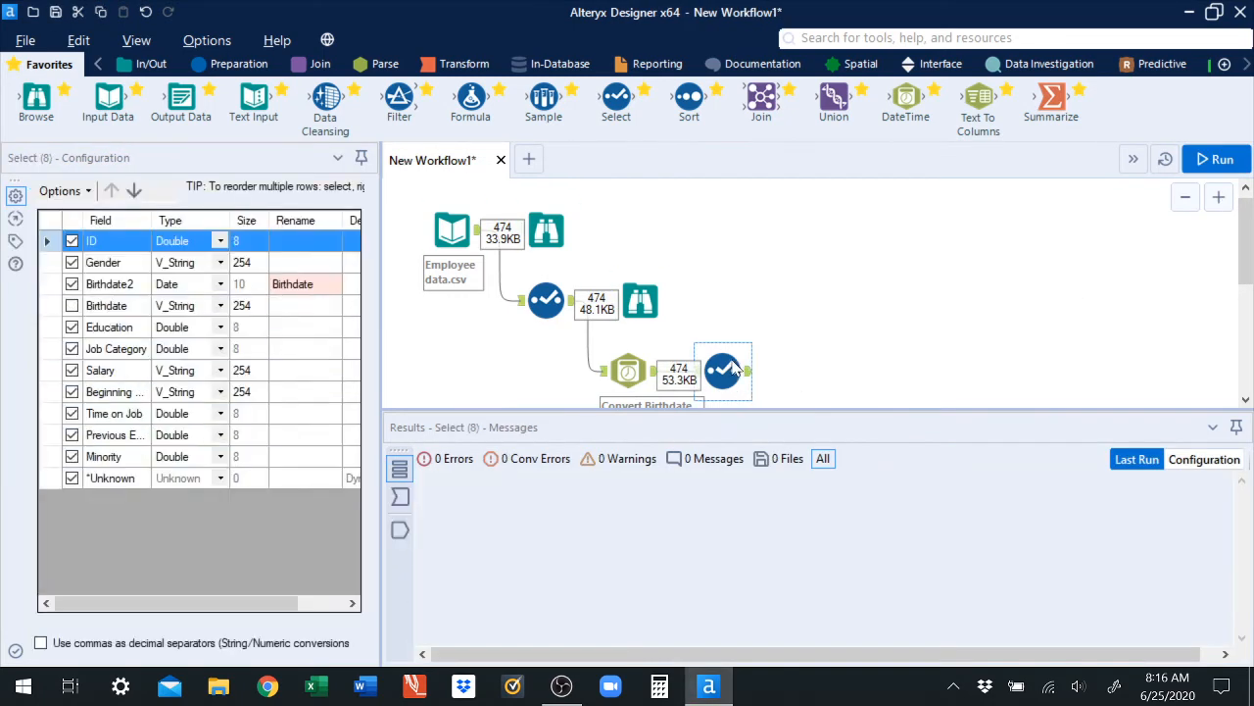
left_click(400, 530)
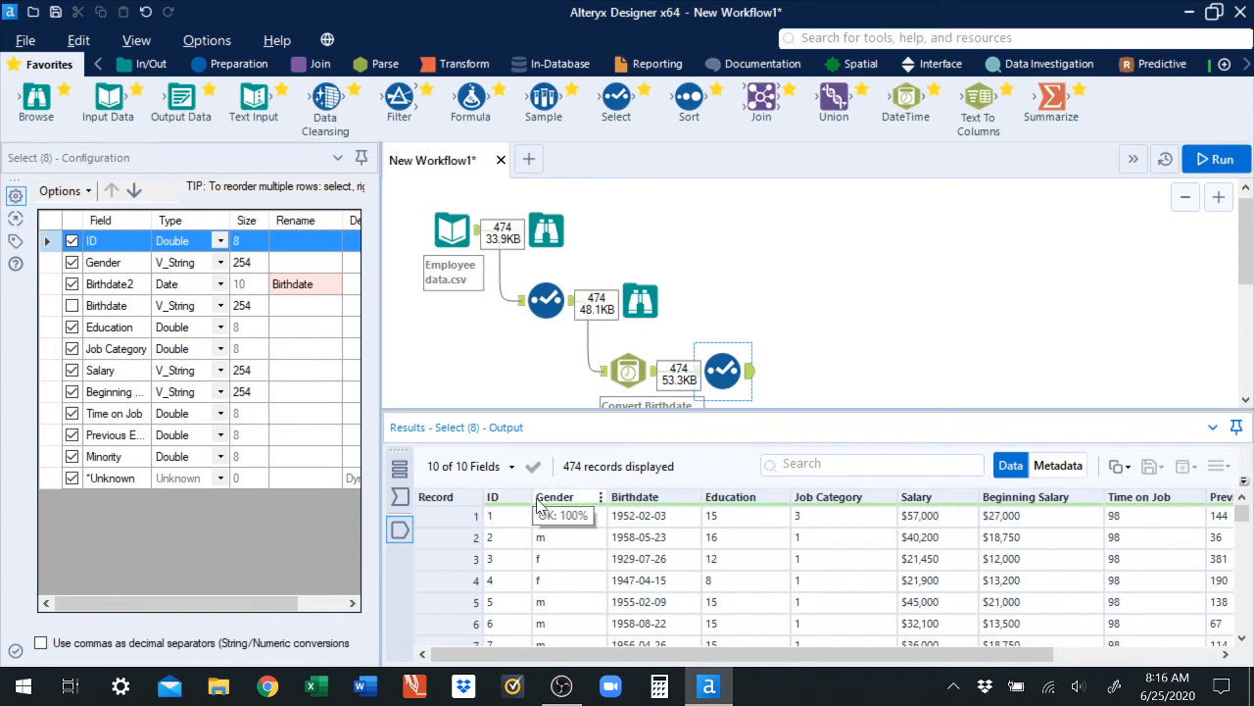
mouse_move(654, 504)
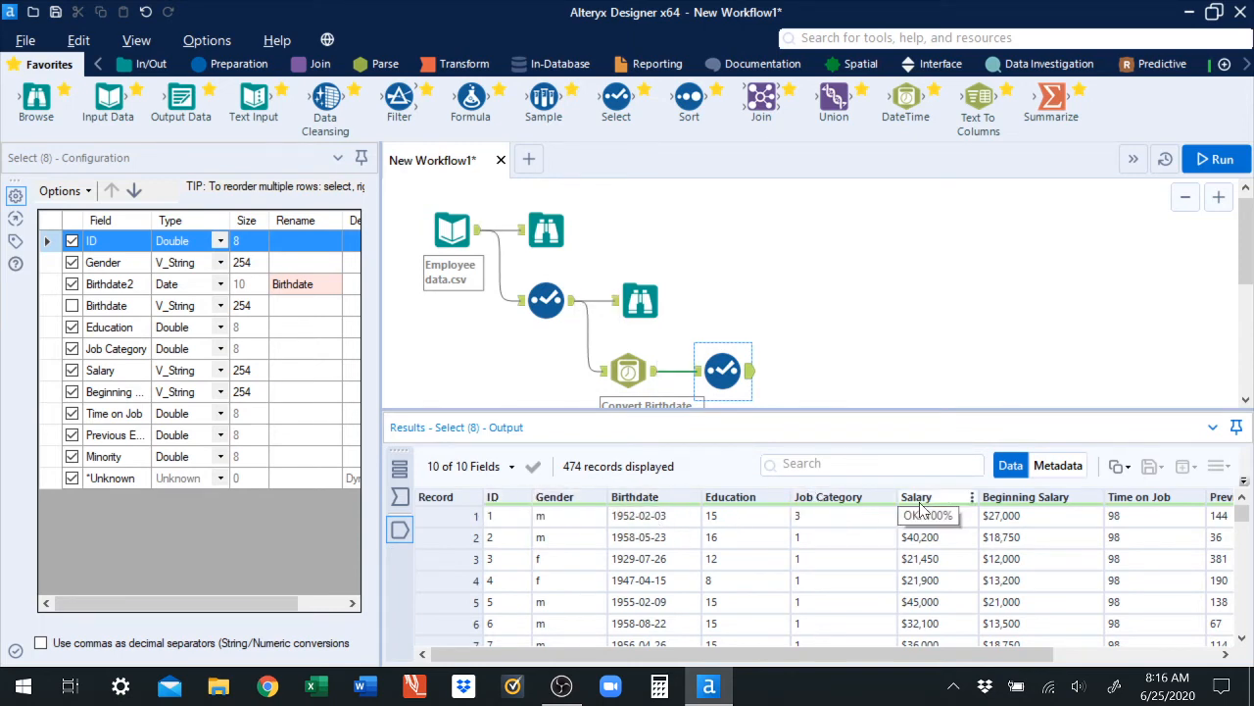
mouse_move(1015, 505)
left_click_drag(999, 653, 970, 650)
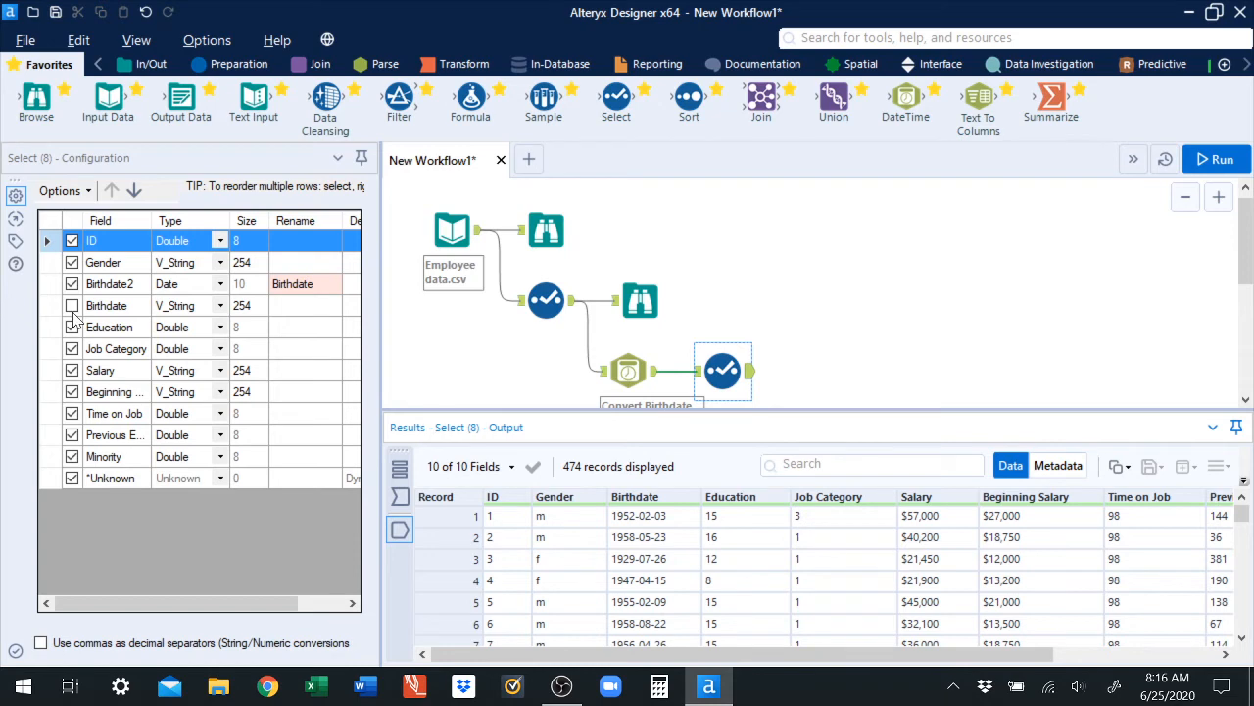
mouse_move(740, 496)
- Add an Output Data tool connected to the second Select tool and open its configuration
left_click_drag(176, 98, 843, 375)
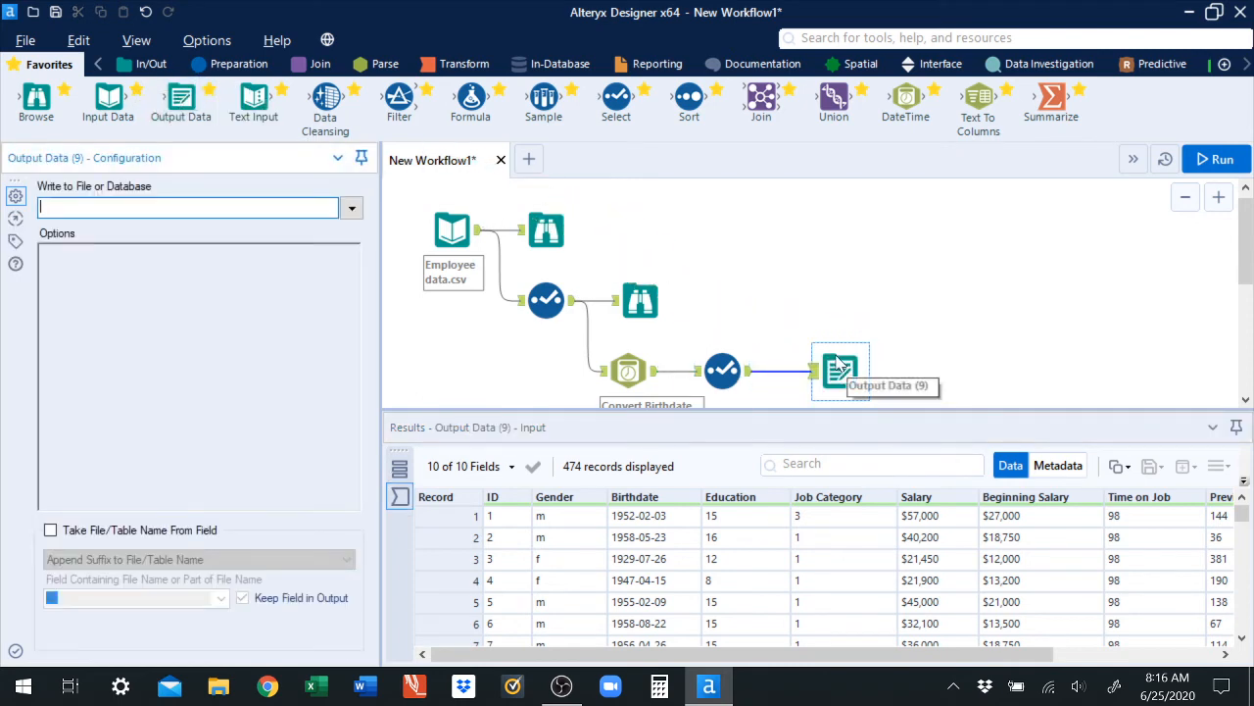
left_click(735, 371)
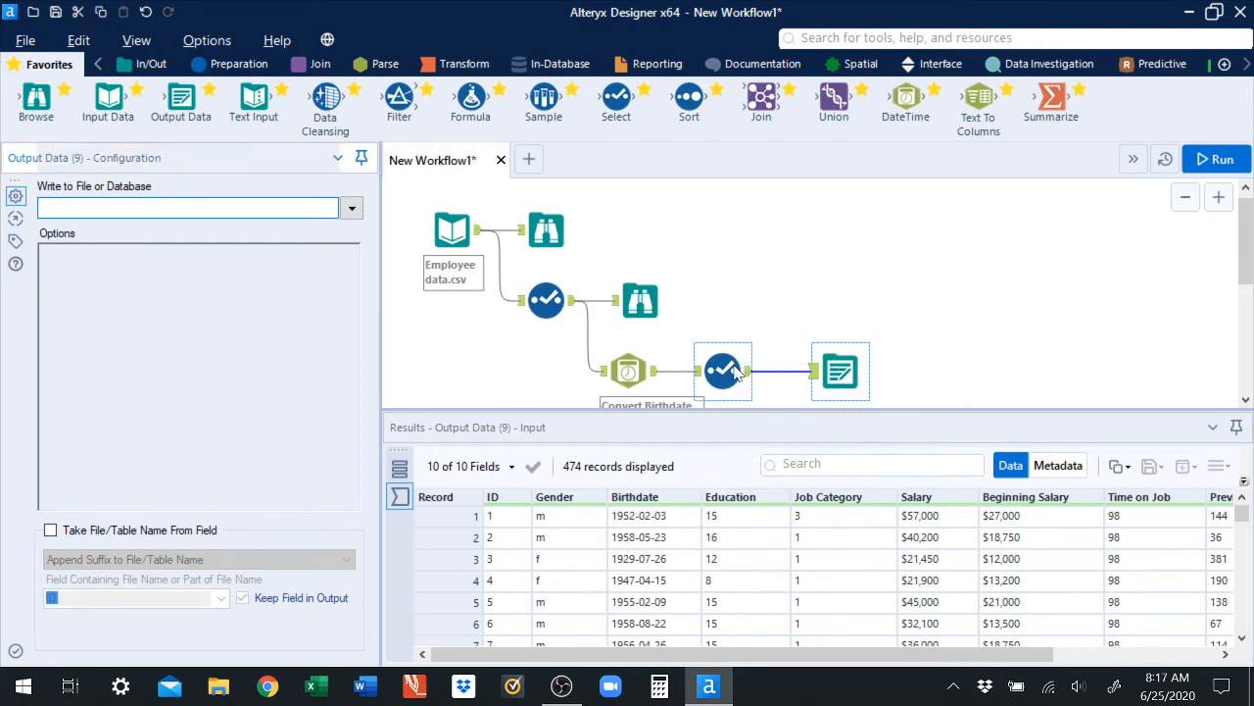
left_click(840, 371)
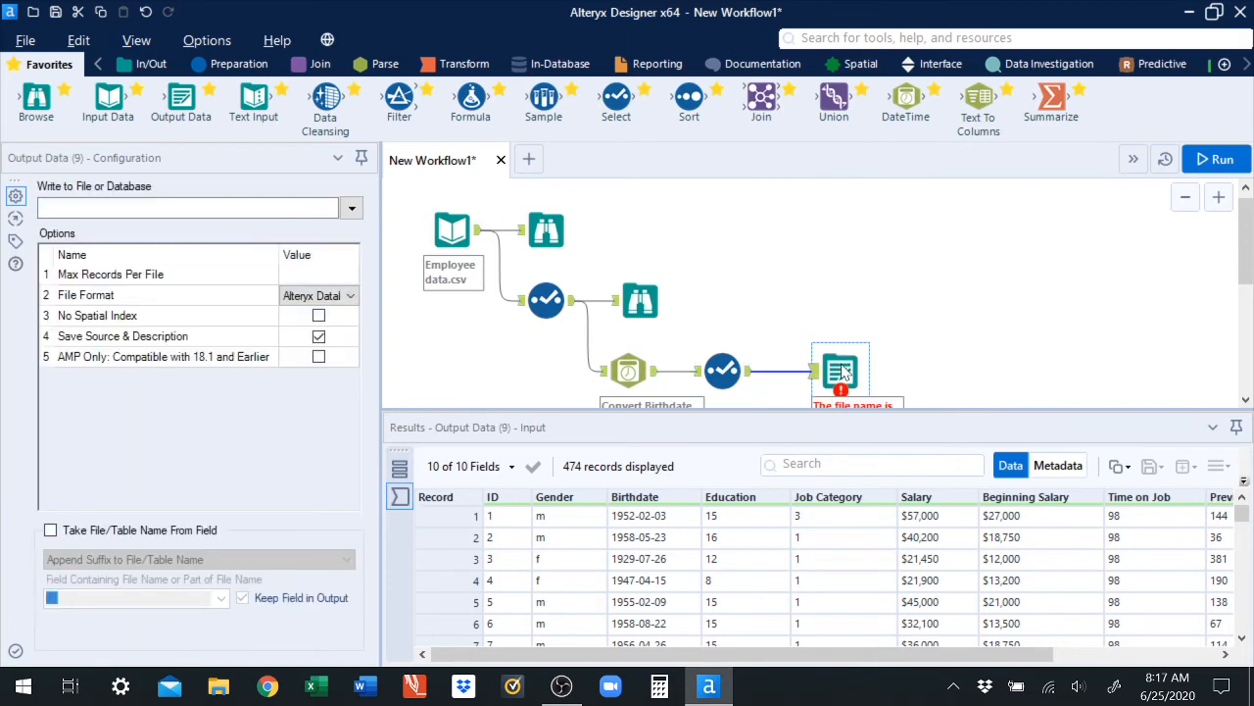
- Set the output to a Comma Separated Value file named Sample on the Desktop, apply it, and run the workflow
left_click(351, 211)
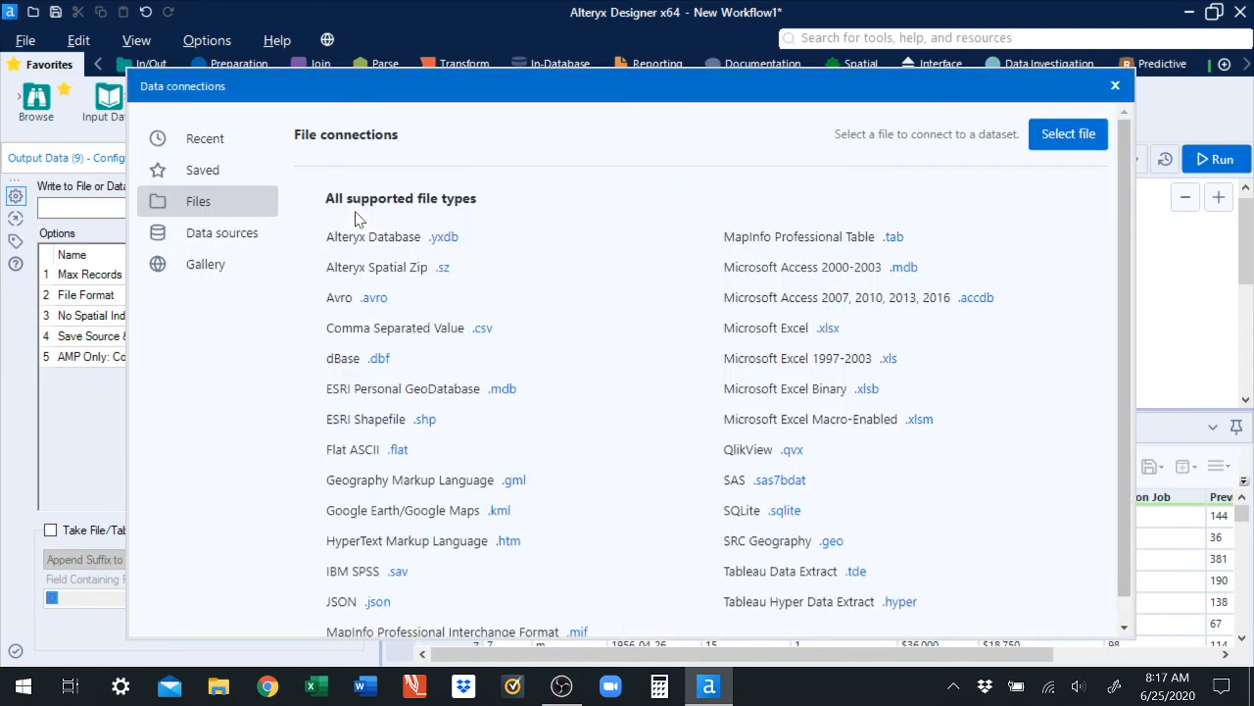
left_click(1068, 135)
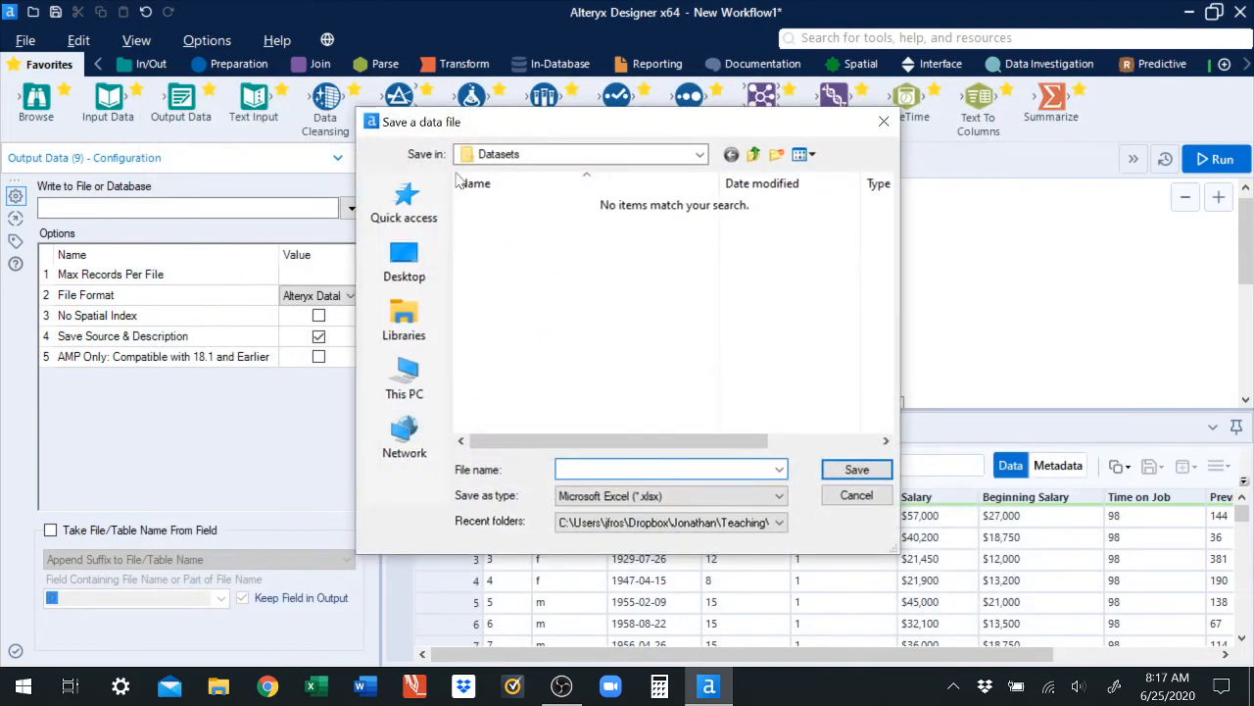
left_click(405, 263)
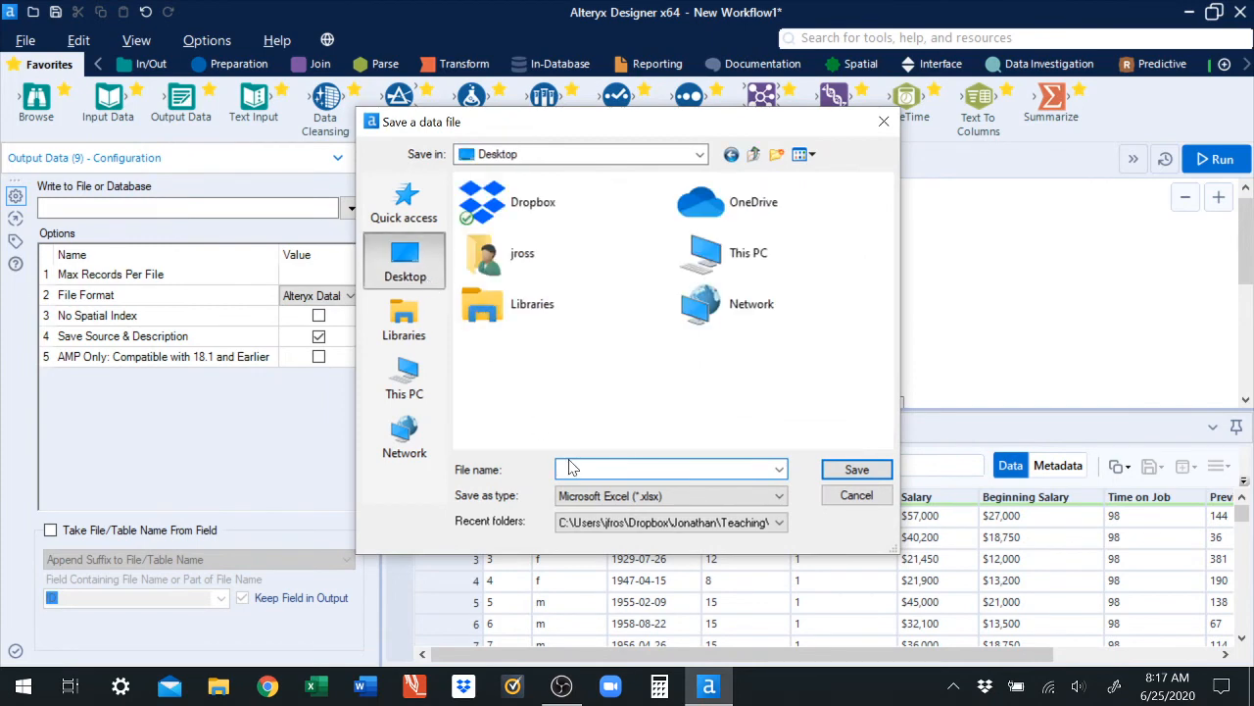
type("Saml")
left_click(778, 499)
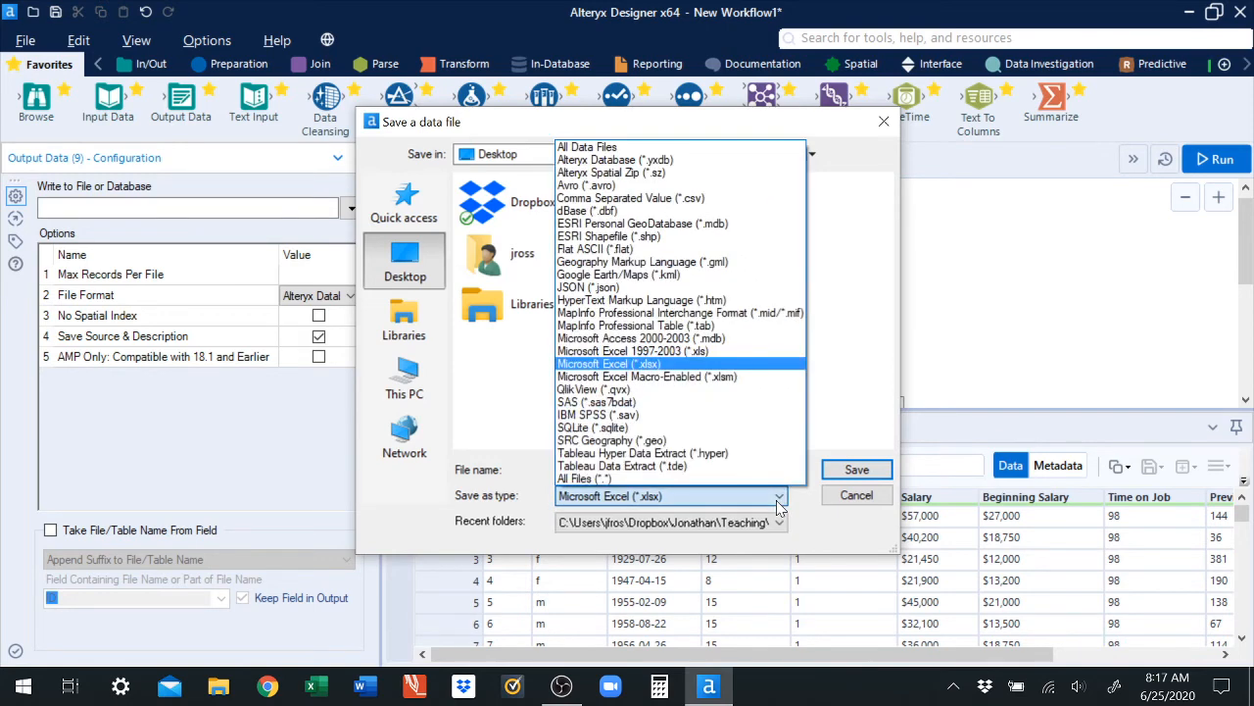
left_click(690, 199)
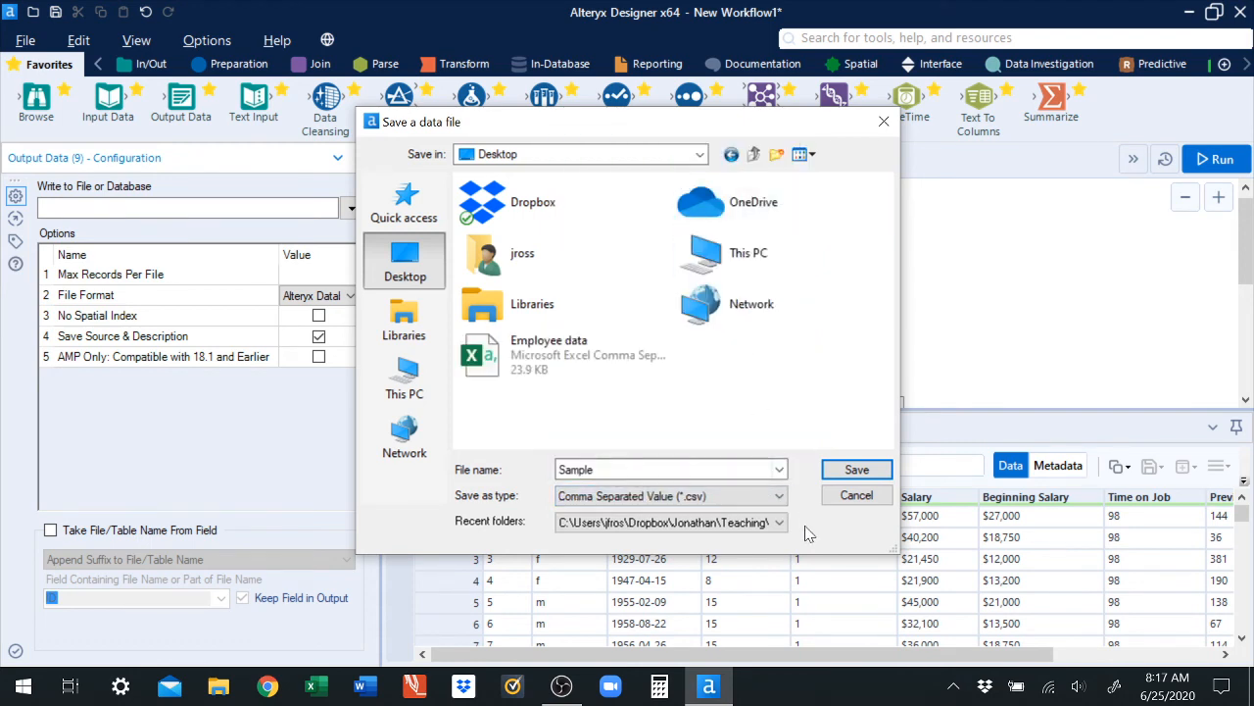
left_click(839, 470)
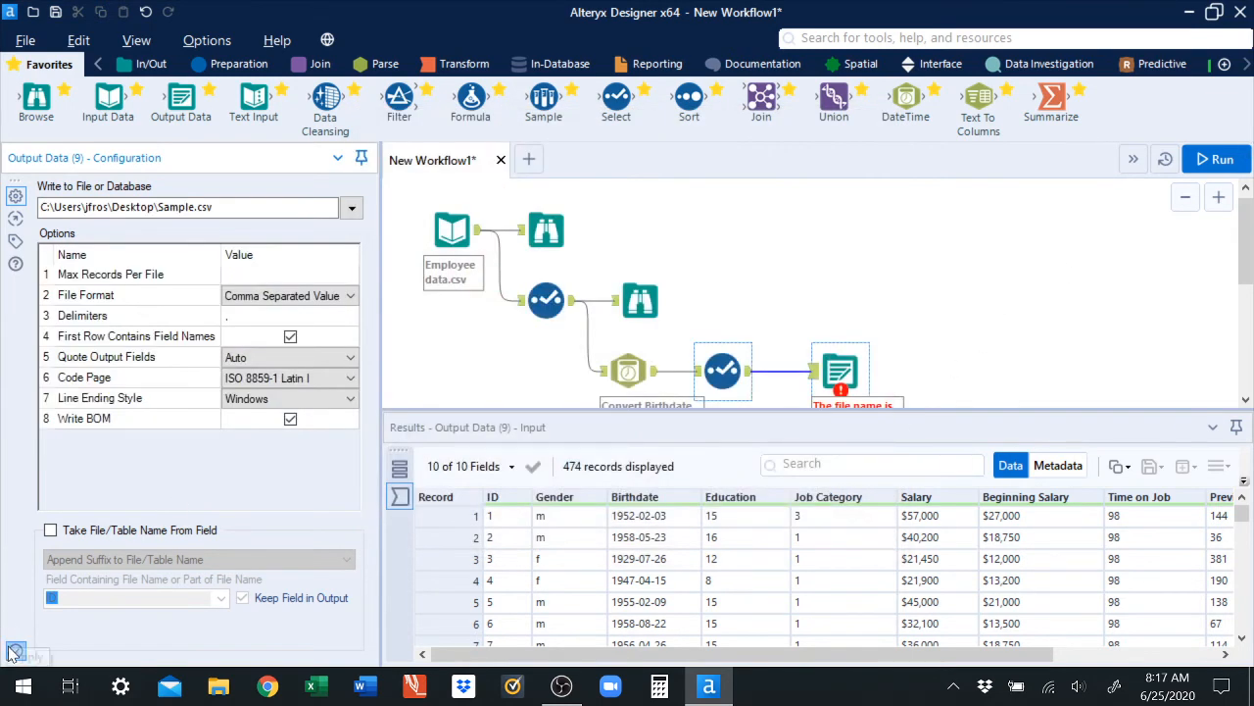
scroll(1155, 216, "down", 1)
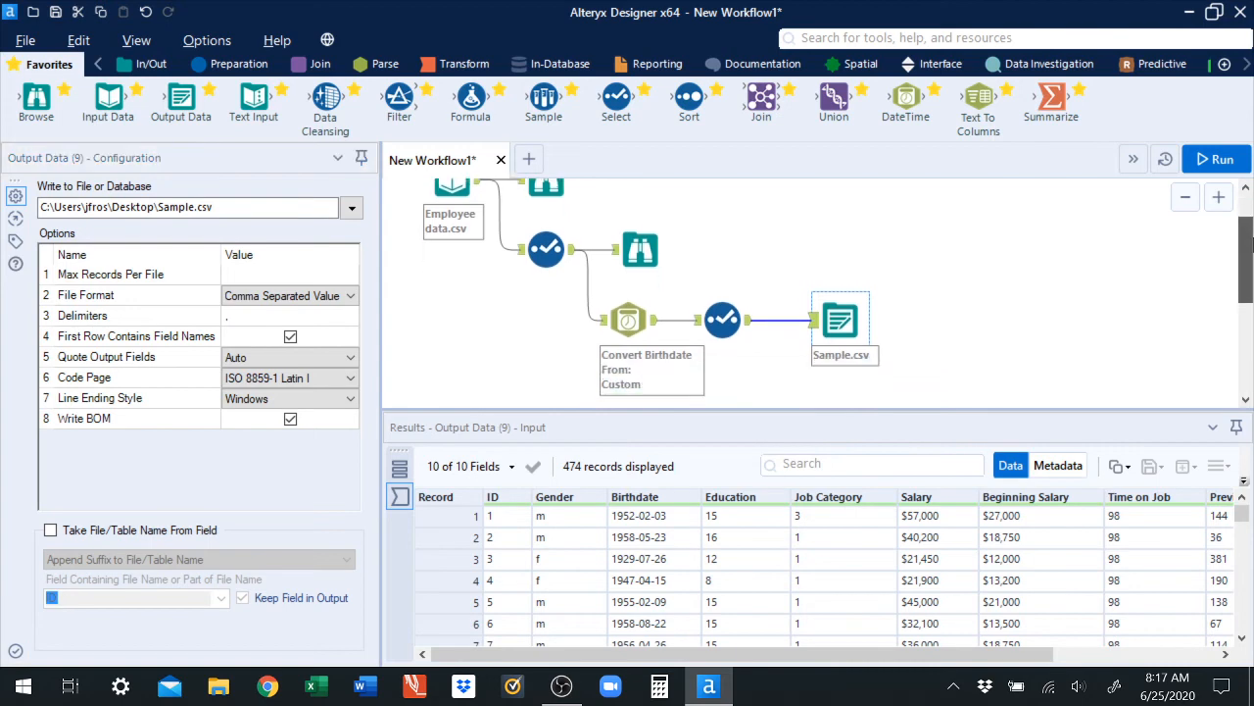
left_click(1223, 163)
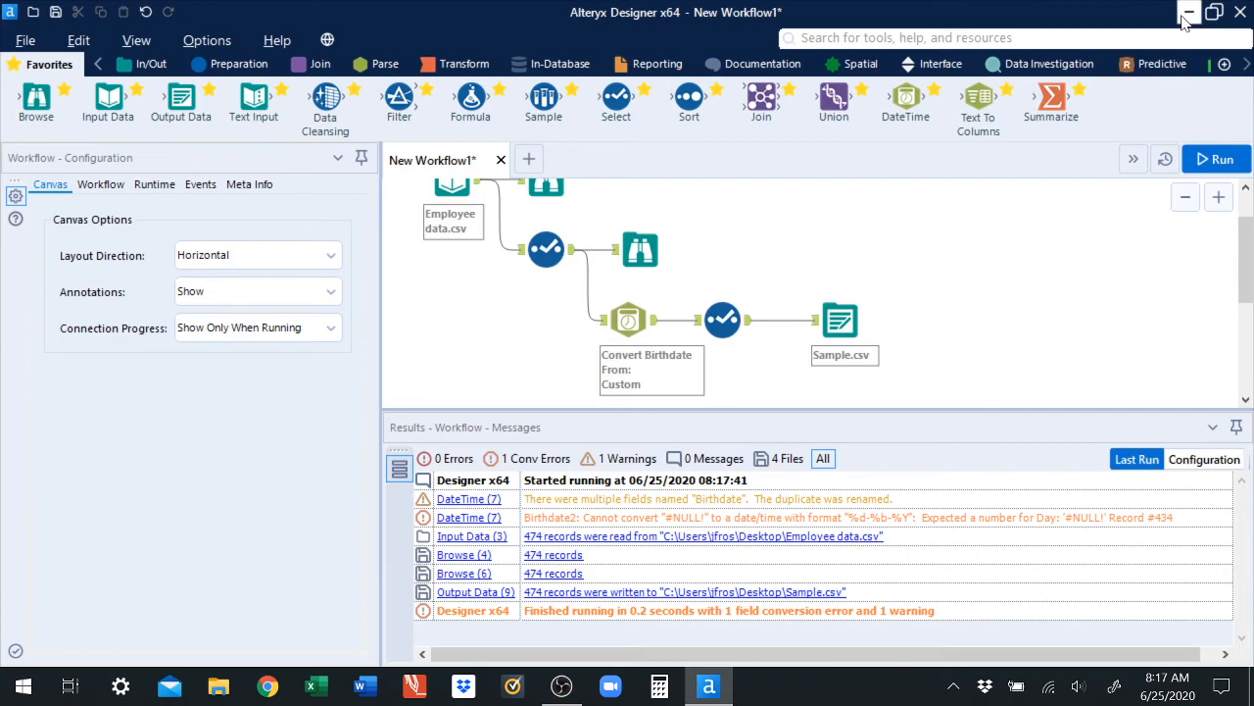
- Open the Sample file from the desktop in Excel, dismiss the data loss notice, and fit the Birthdate column to its dates
left_click(1187, 13)
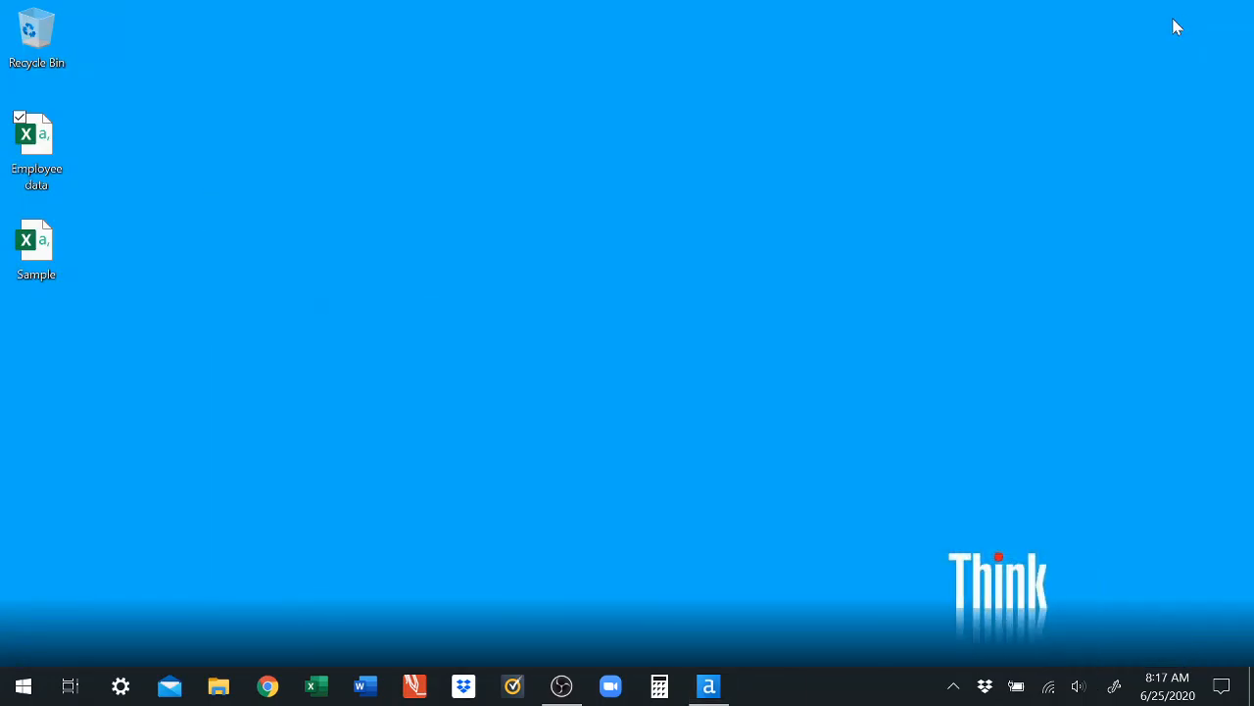
double_click(37, 257)
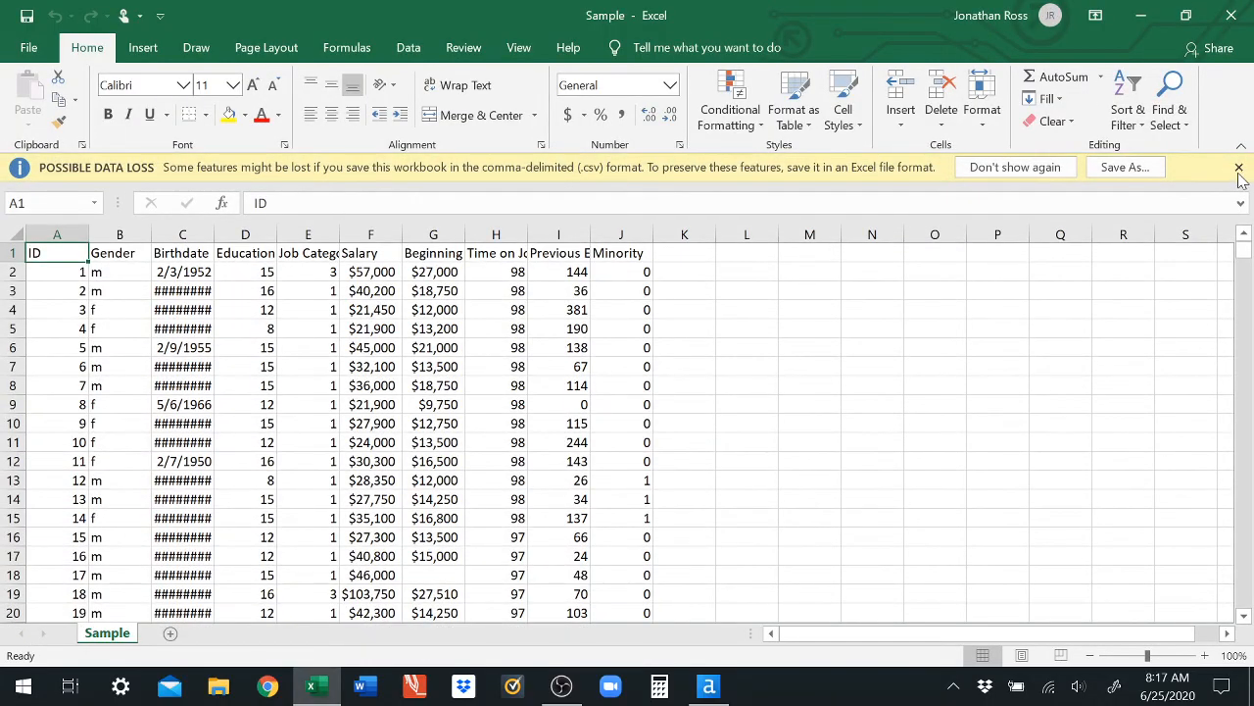
left_click(1239, 169)
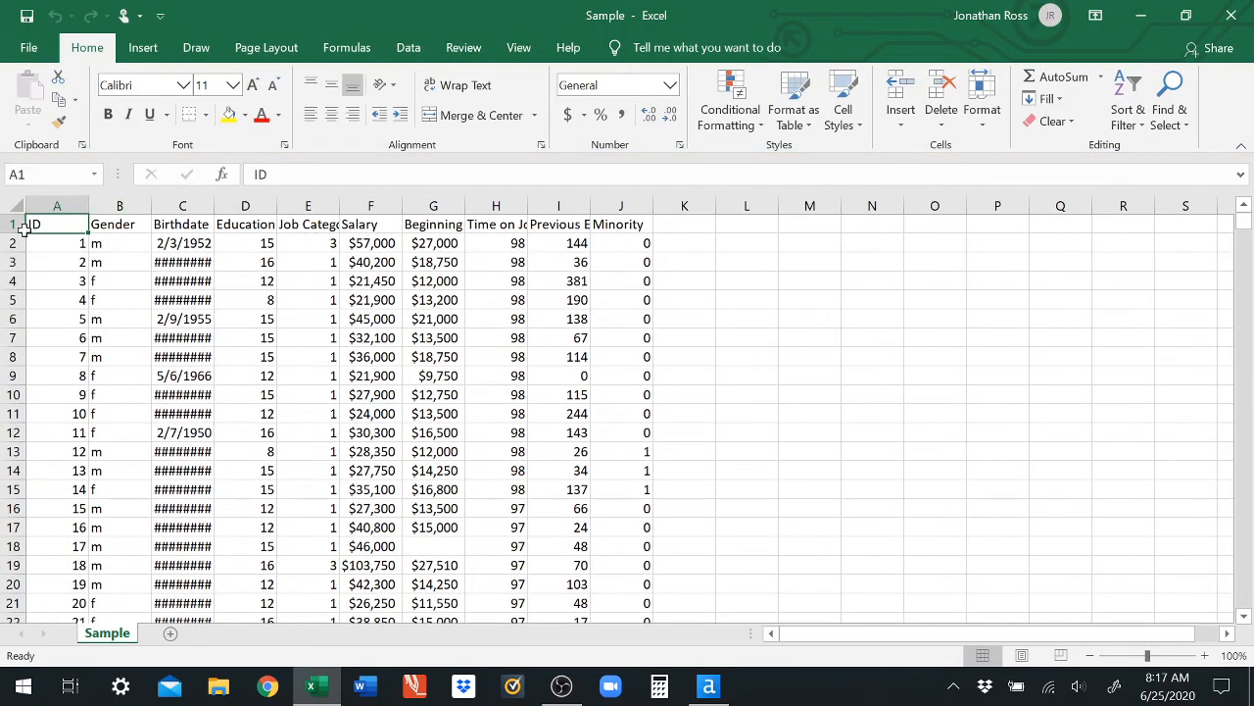
double_click(214, 200)
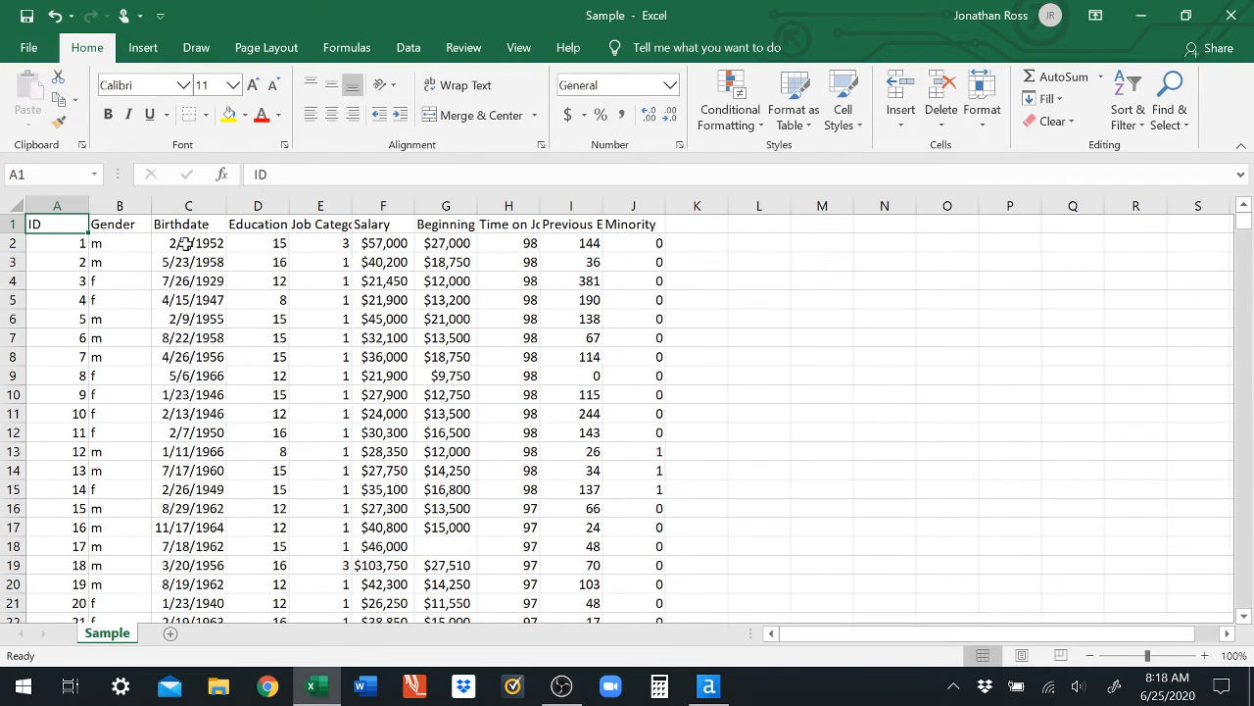
- Switch back to Alteryx Designer and view the second Select tool's output data for comparison with the exported file
left_click(712, 691)
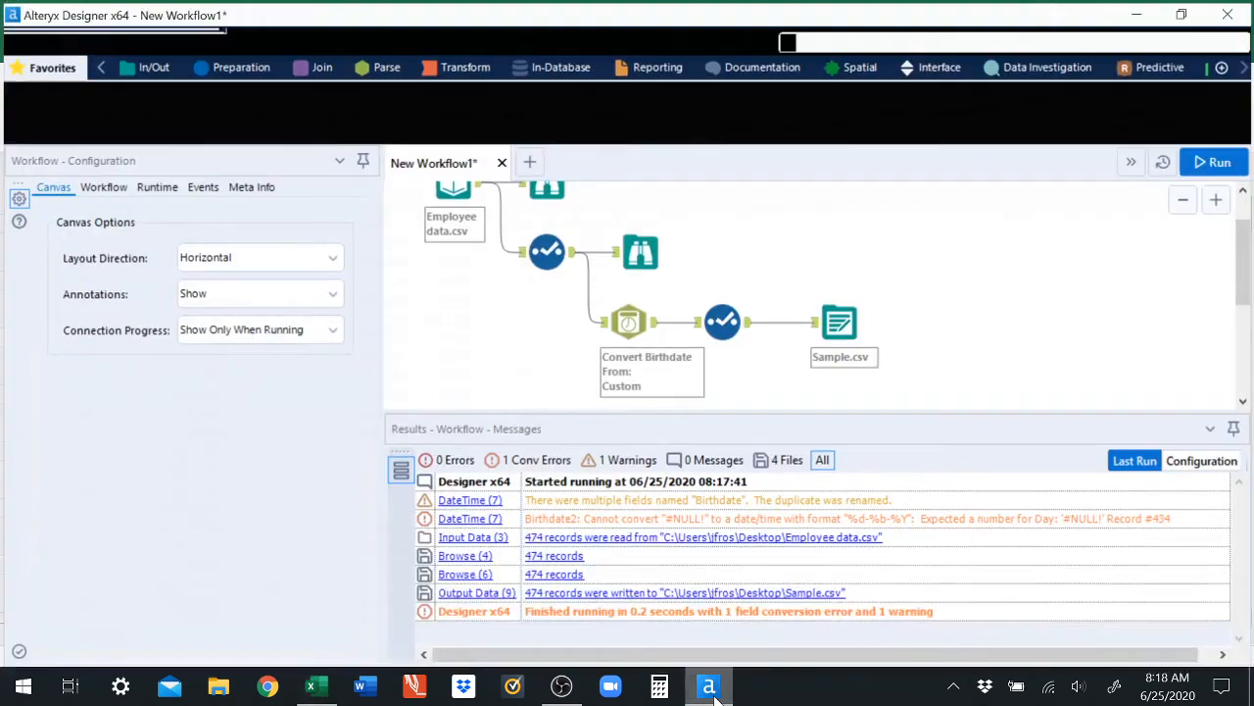
left_click(727, 322)
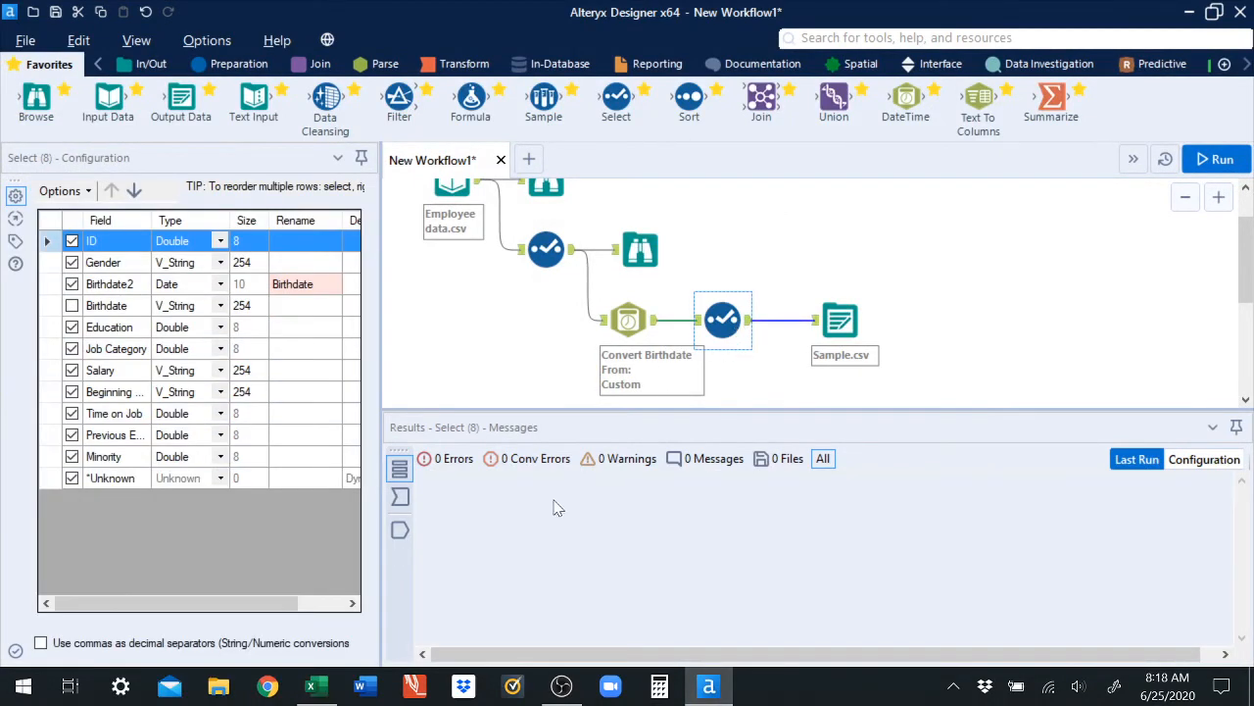
left_click(399, 530)
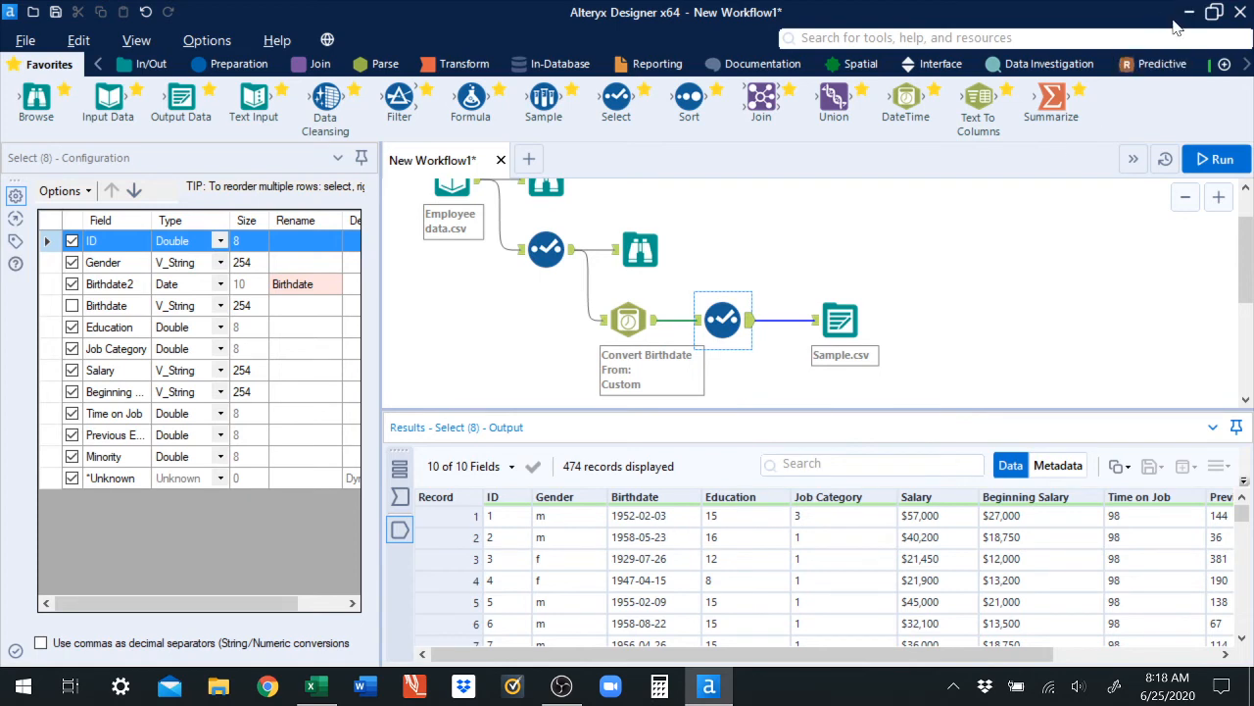
- In Excel, autofit the Education, Job Category, Beginning Salary, Time on Job and Previous Experience columns for review, and close Sample.csv without saving
left_click(311, 686)
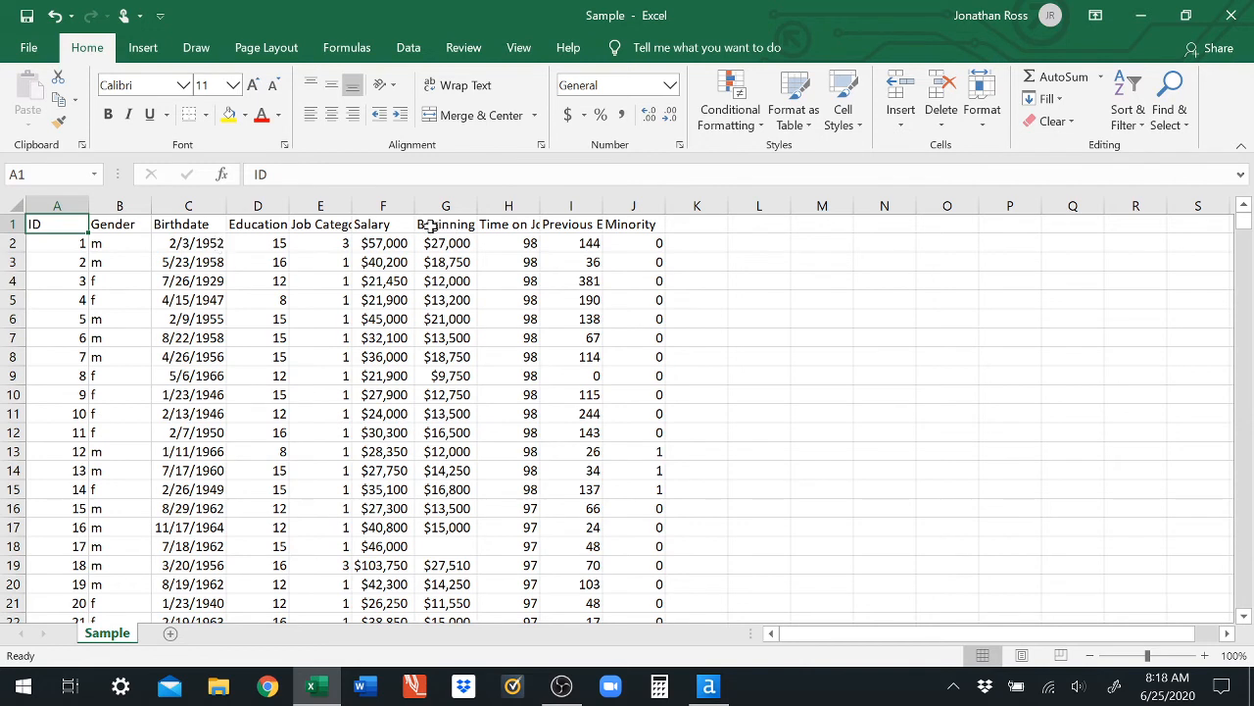
double_click(289, 206)
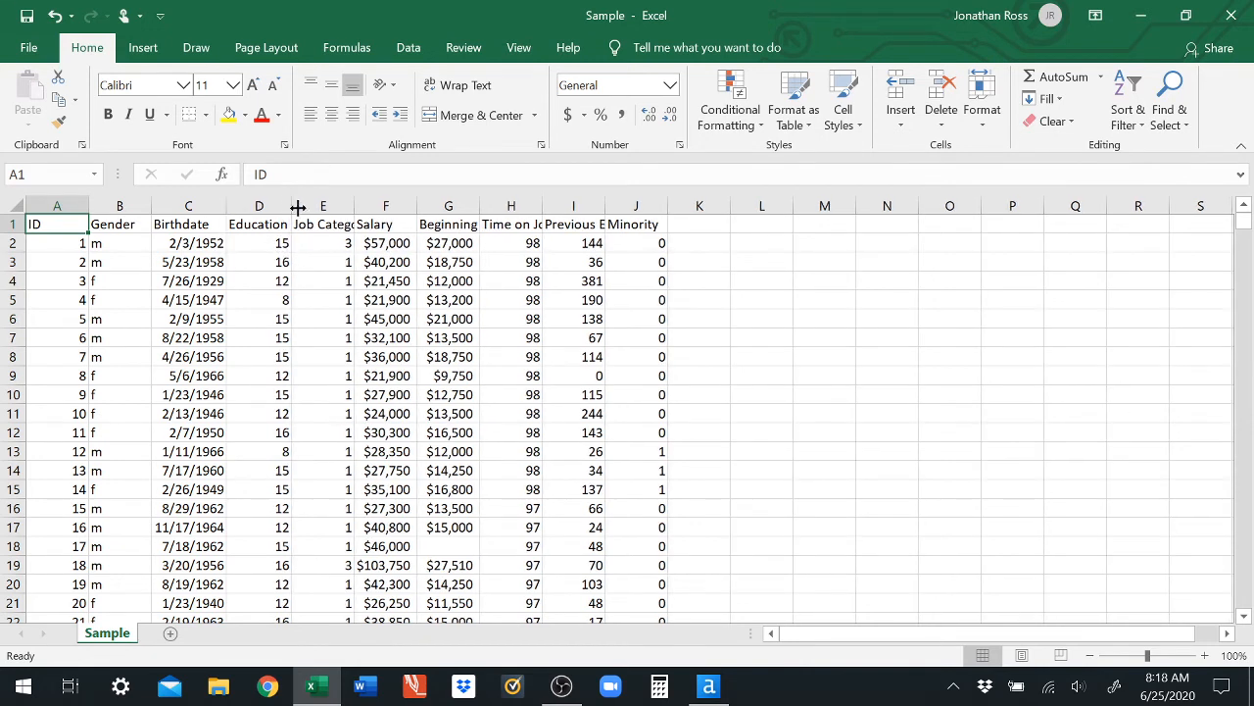
double_click(355, 199)
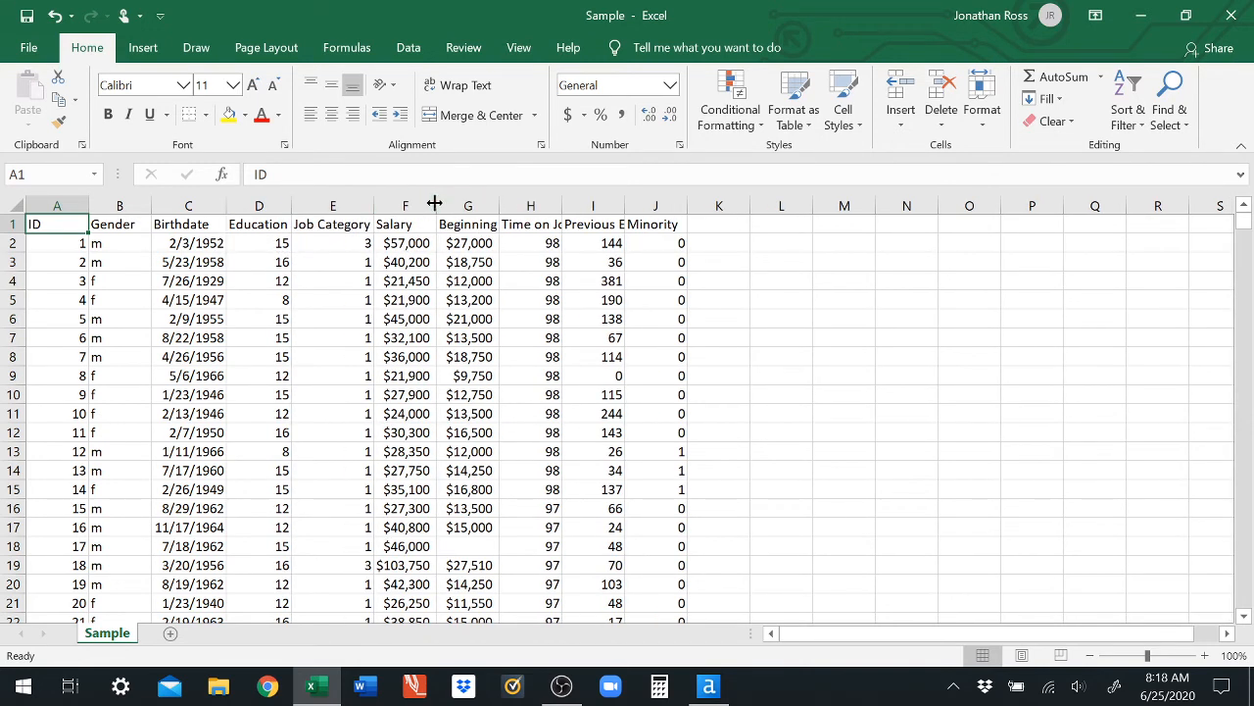
double_click(498, 198)
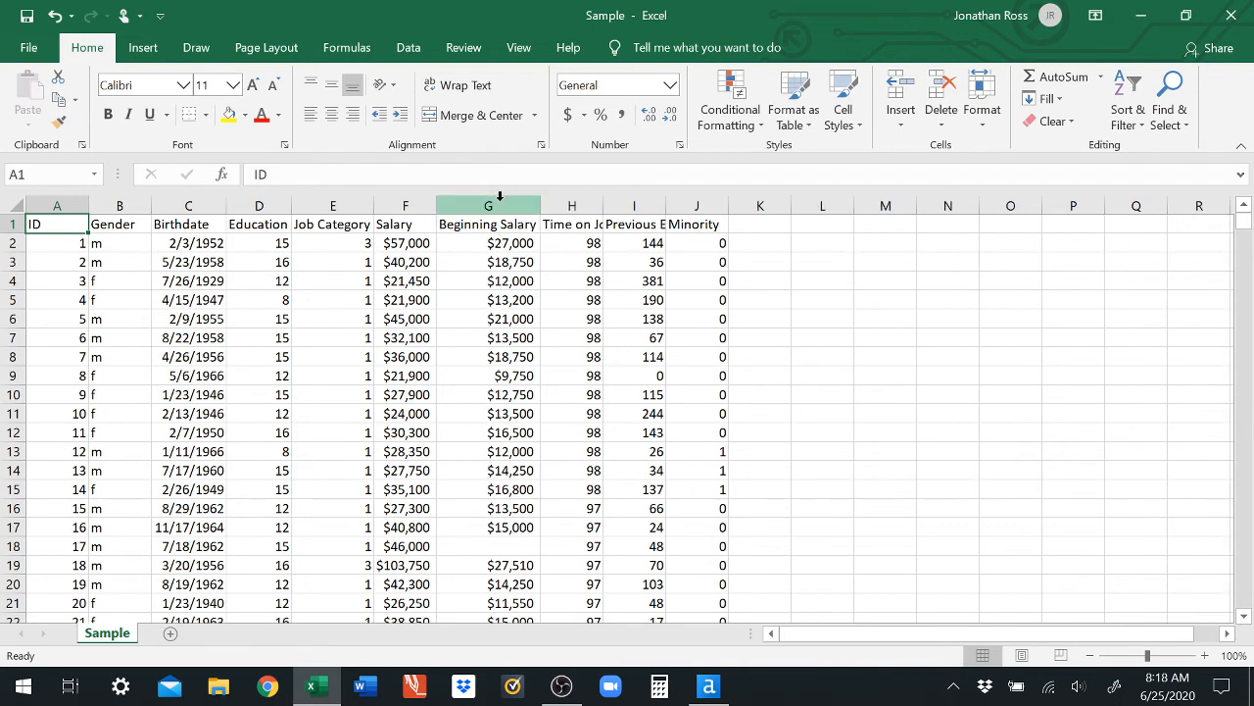
double_click(603, 199)
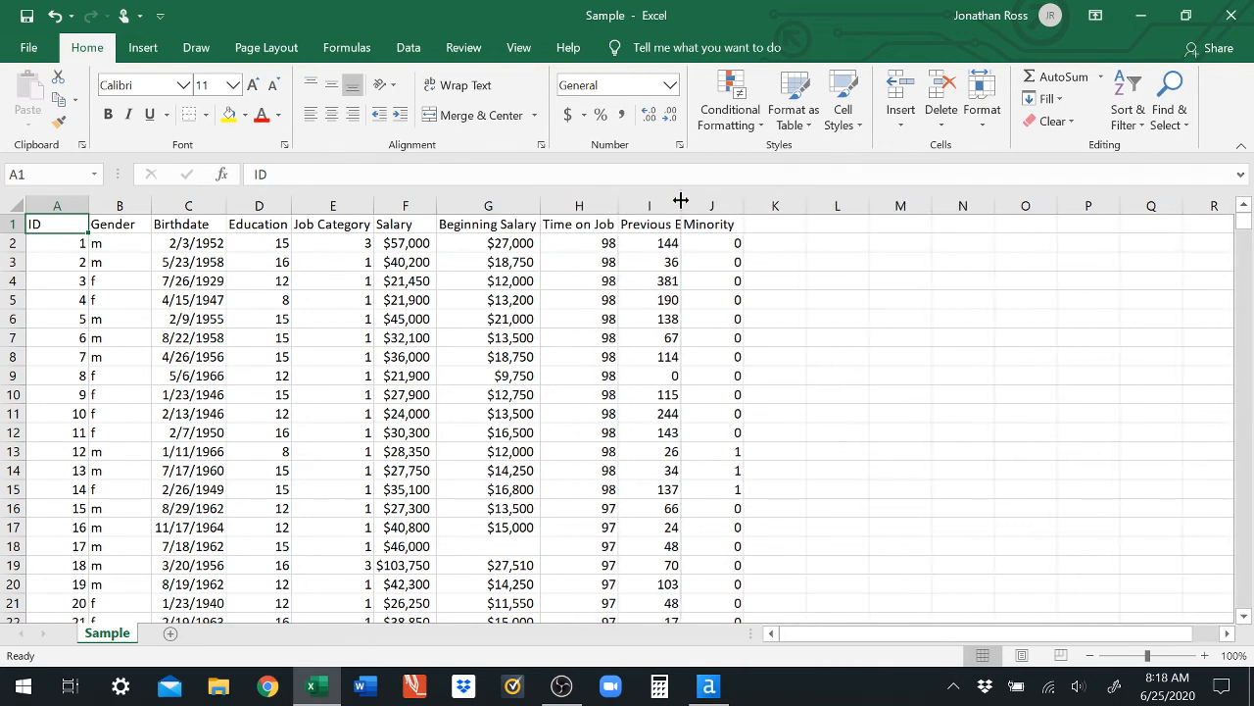
double_click(681, 200)
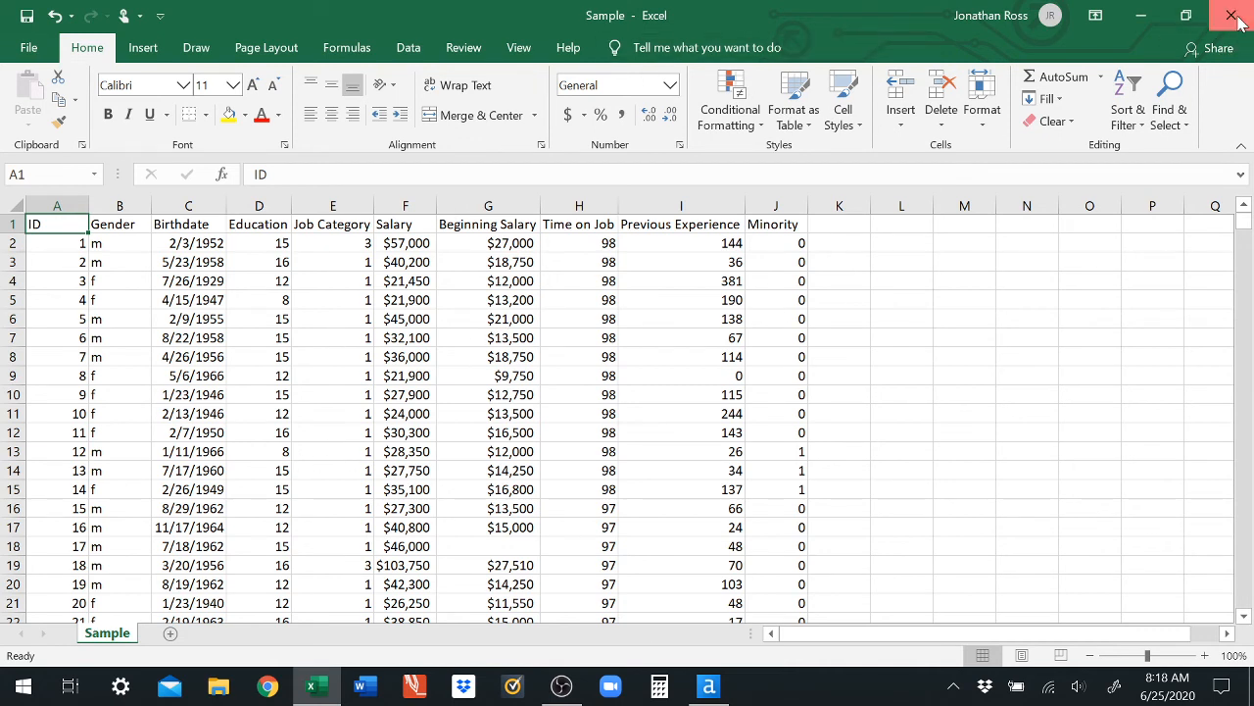
left_click(1237, 20)
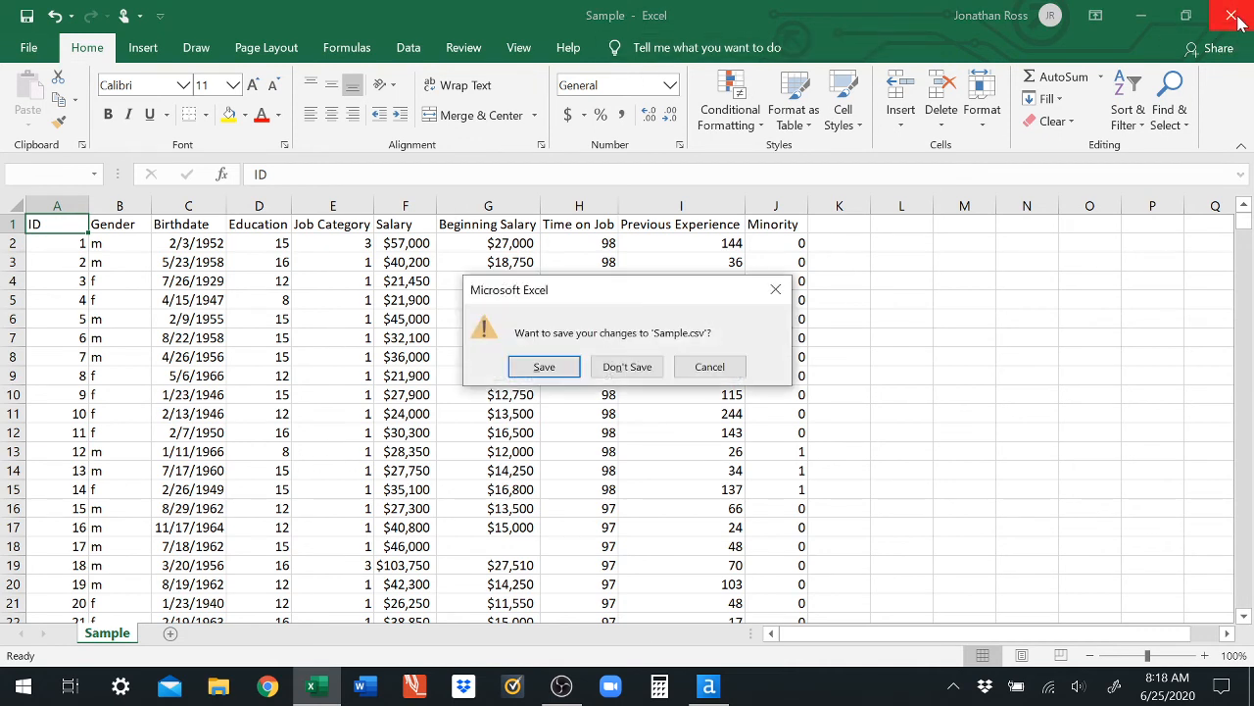
left_click(627, 368)
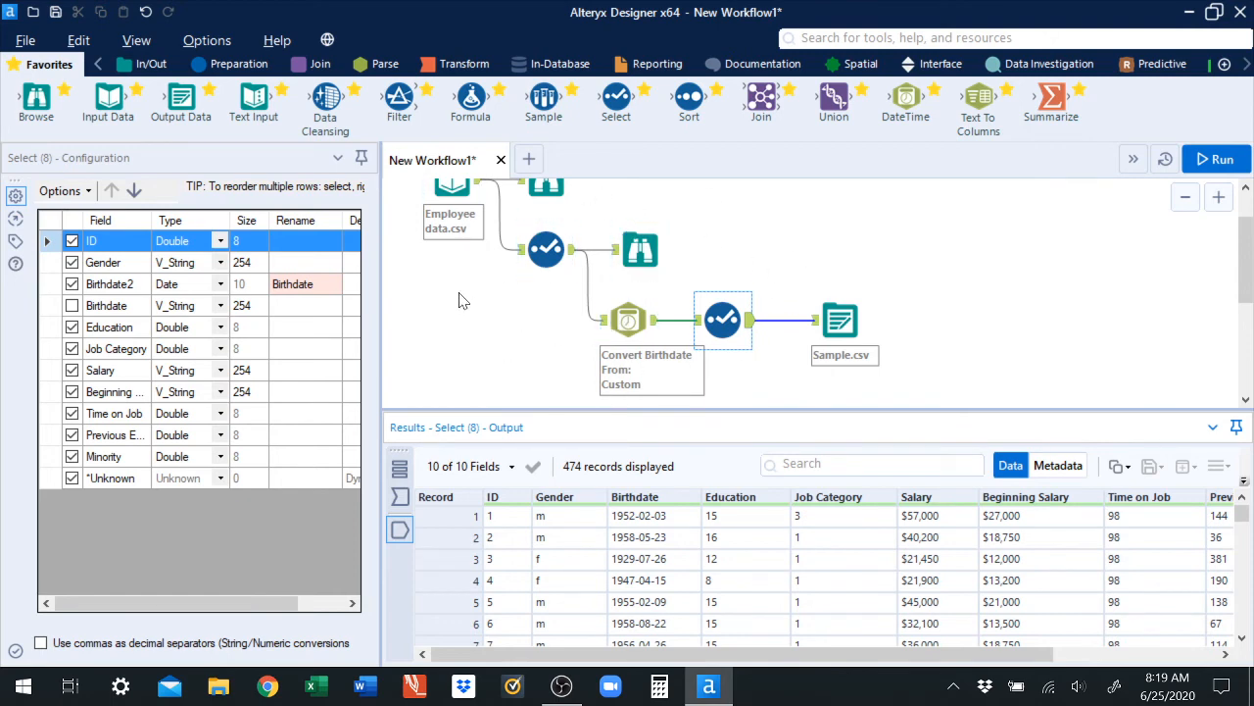
left_click(26, 41)
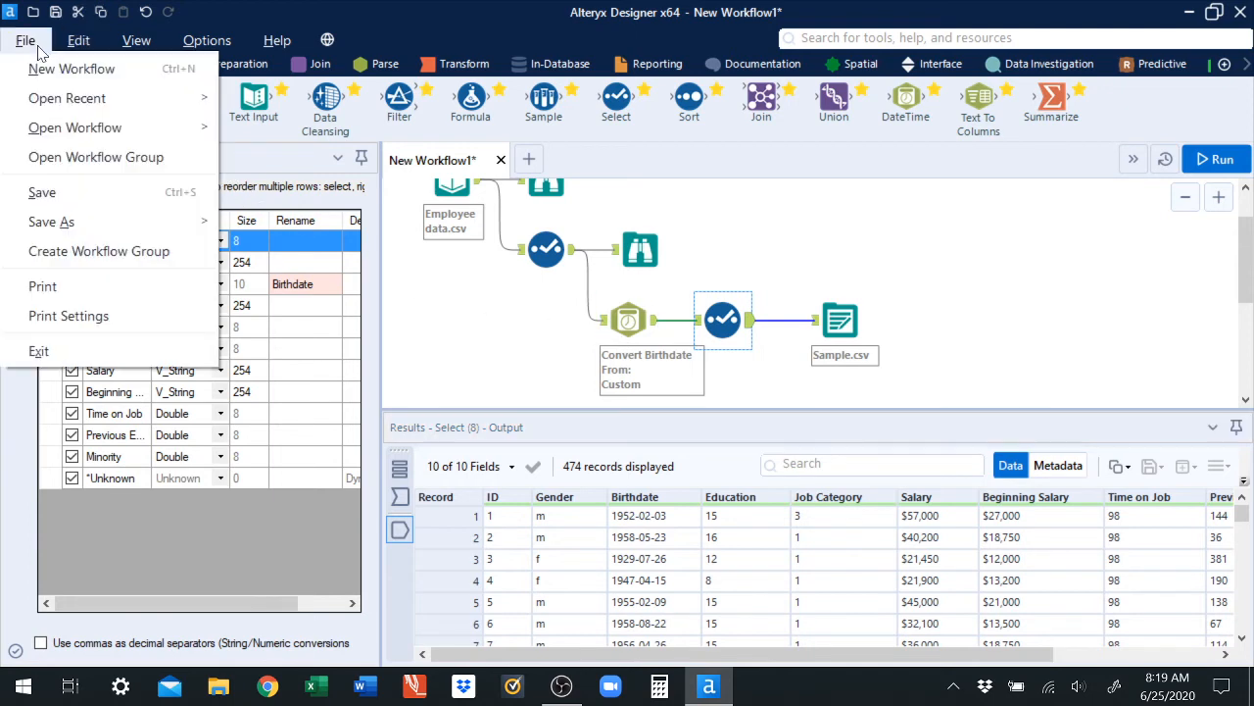
mouse_move(105, 224)
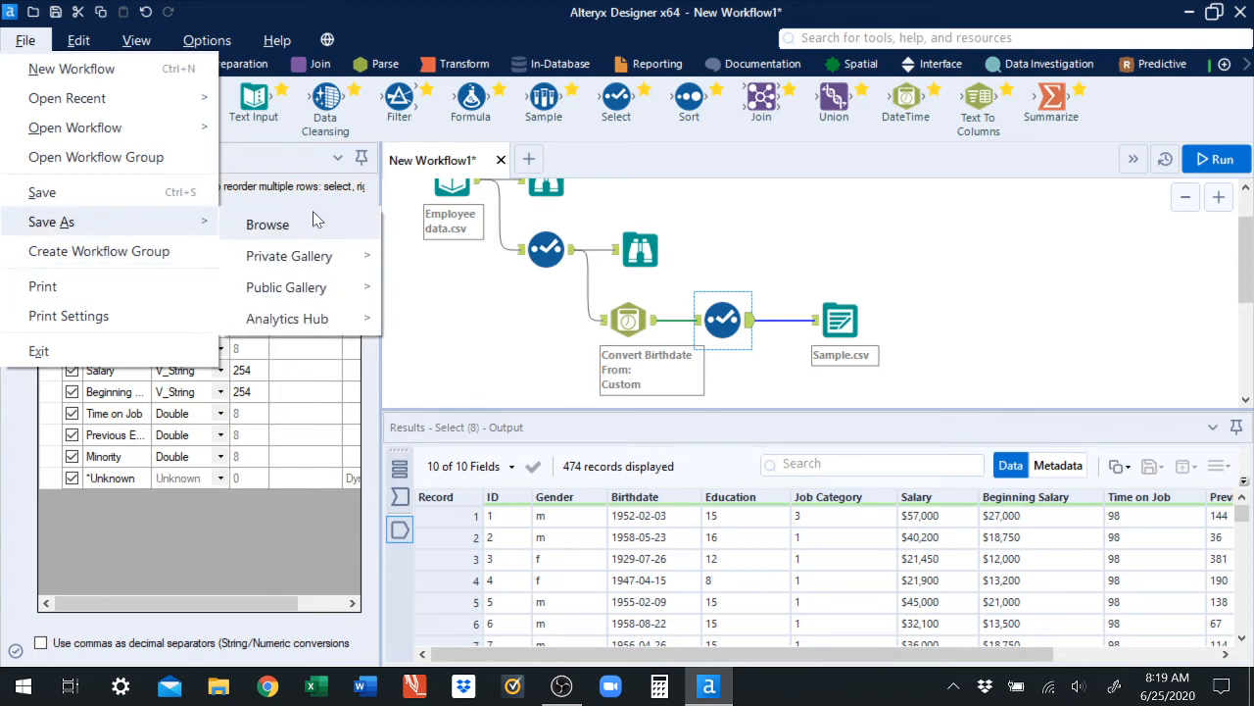
left_click(723, 241)
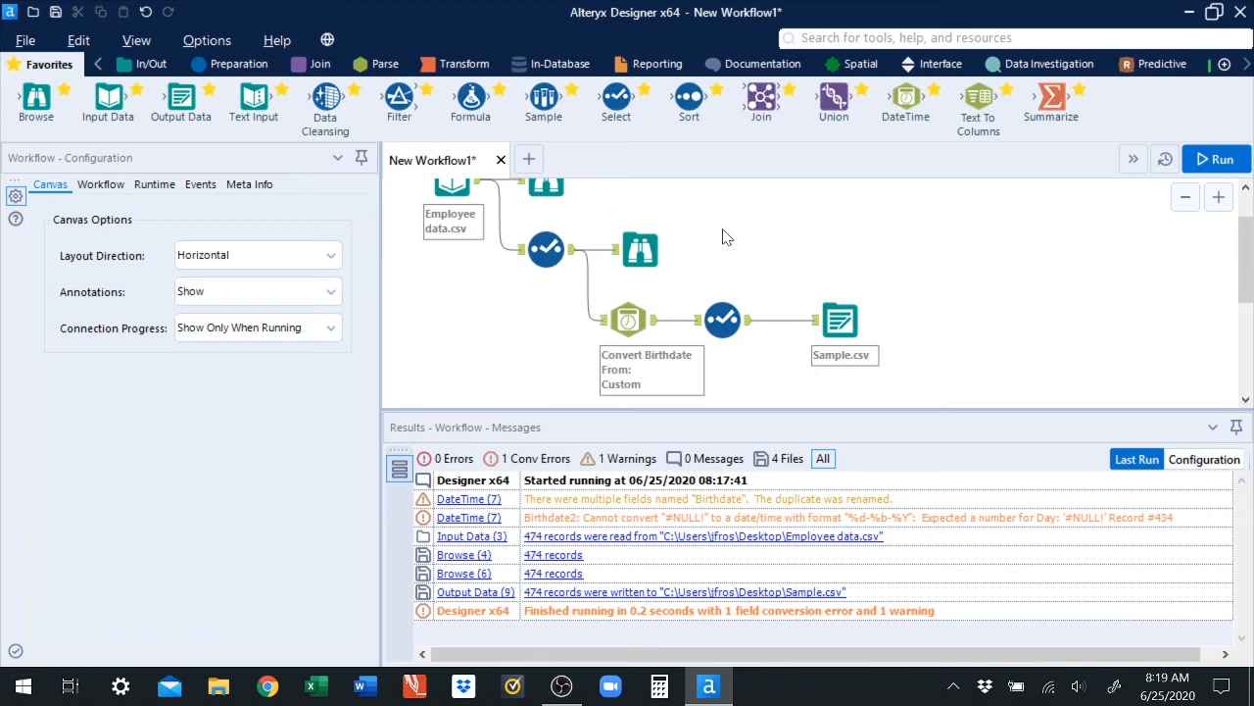
- Save the workflow to the Desktop as Example in the Designer x64 Workflows format and close it
key("ctrl+s")
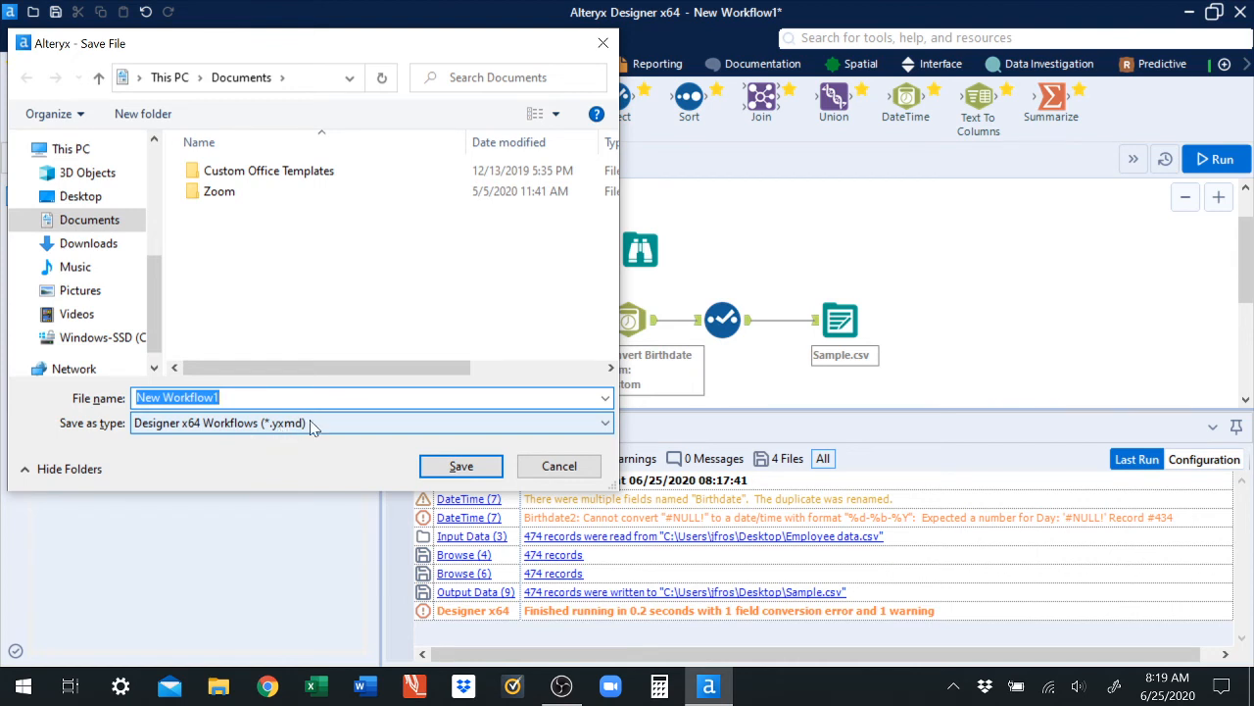
left_click_drag(154, 330, 154, 206)
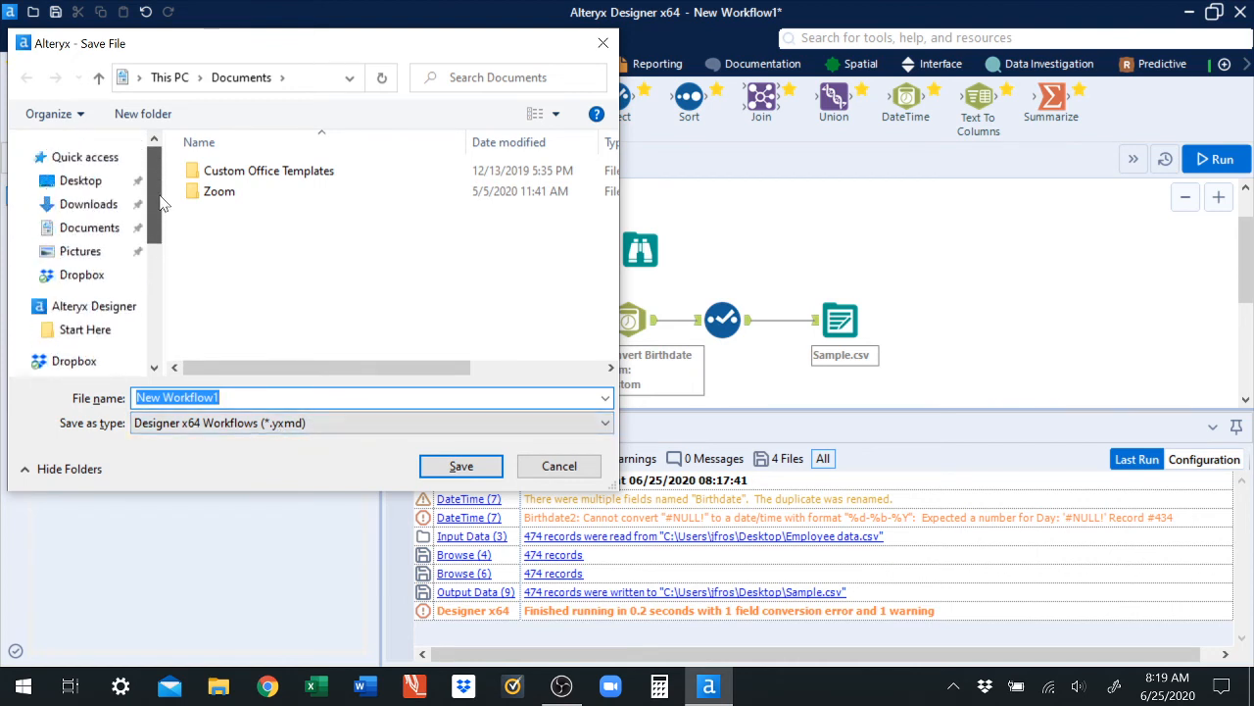
left_click(74, 187)
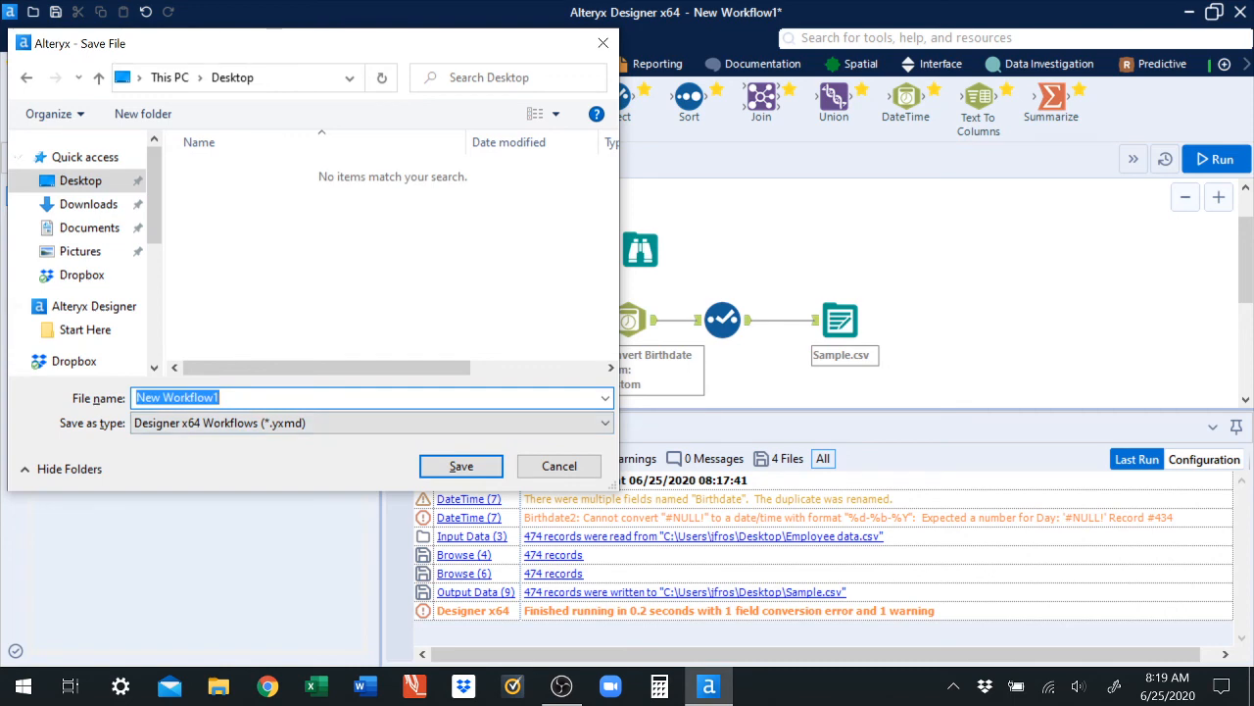
type("Example")
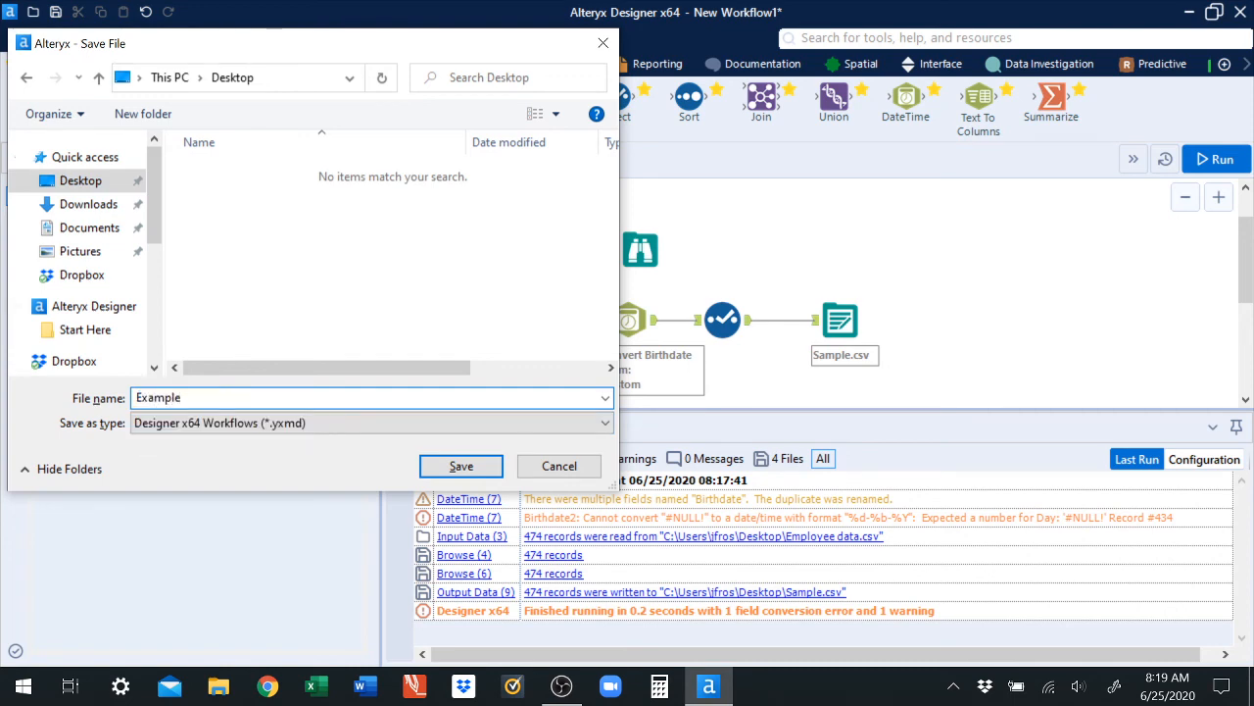
left_click(446, 462)
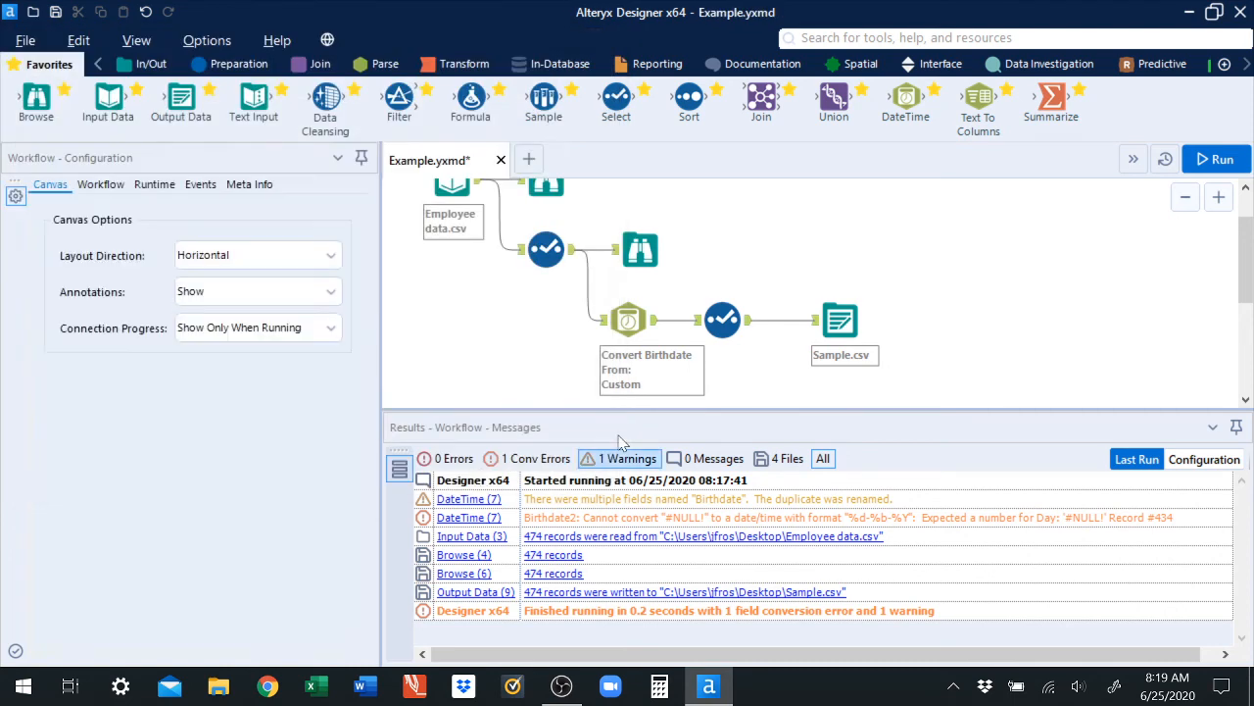
left_click(488, 160)
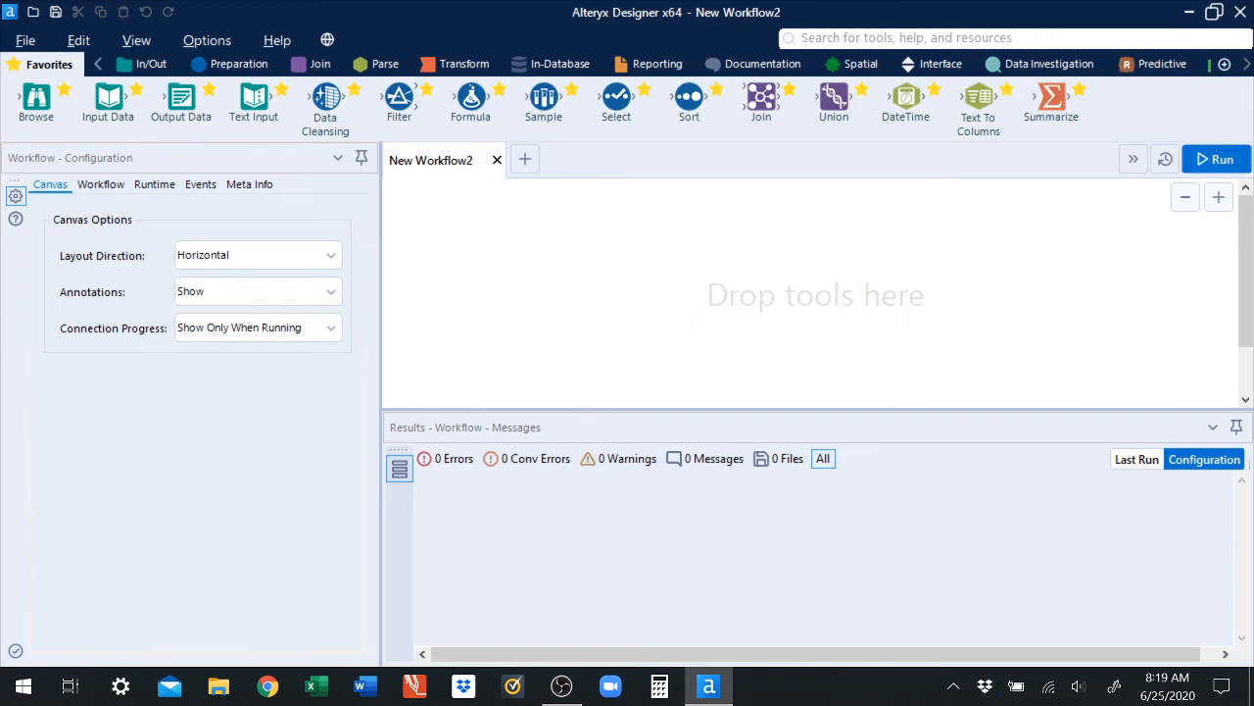
- Check the desktop for the saved workflow file, and reopen Example in Alteryx Designer for a brief review before closing it
left_click(1189, 12)
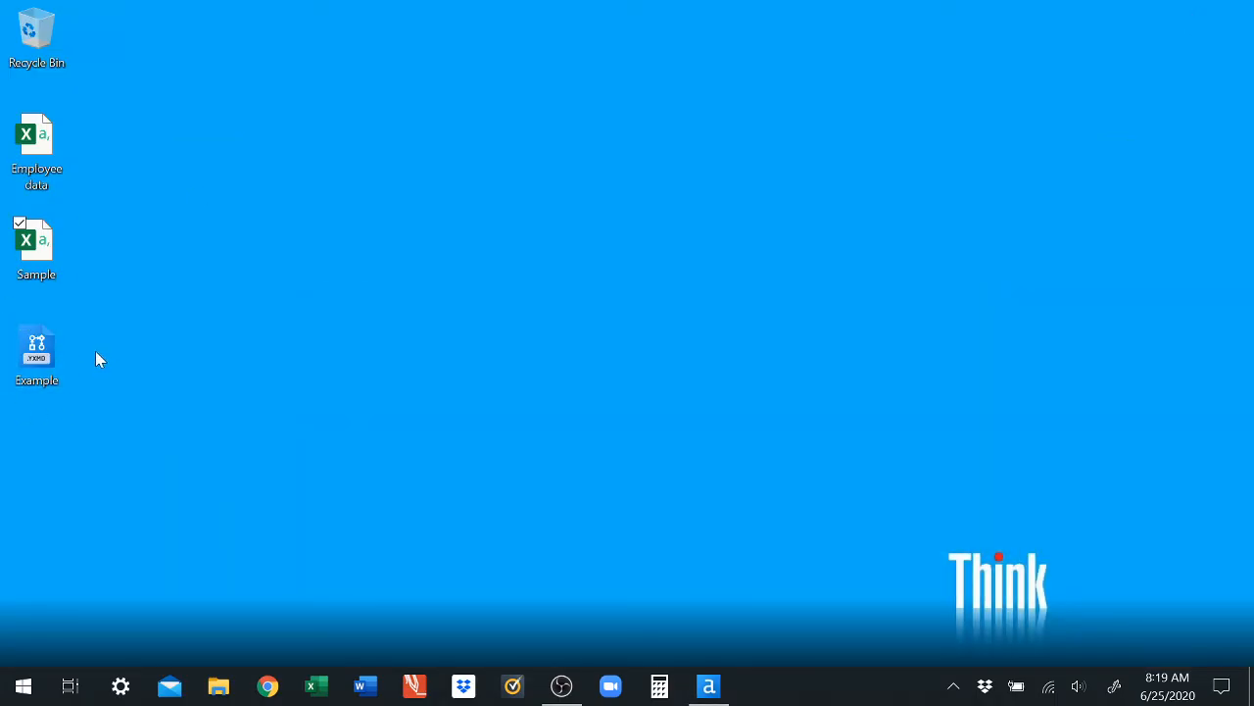
left_click(709, 685)
left_click(25, 40)
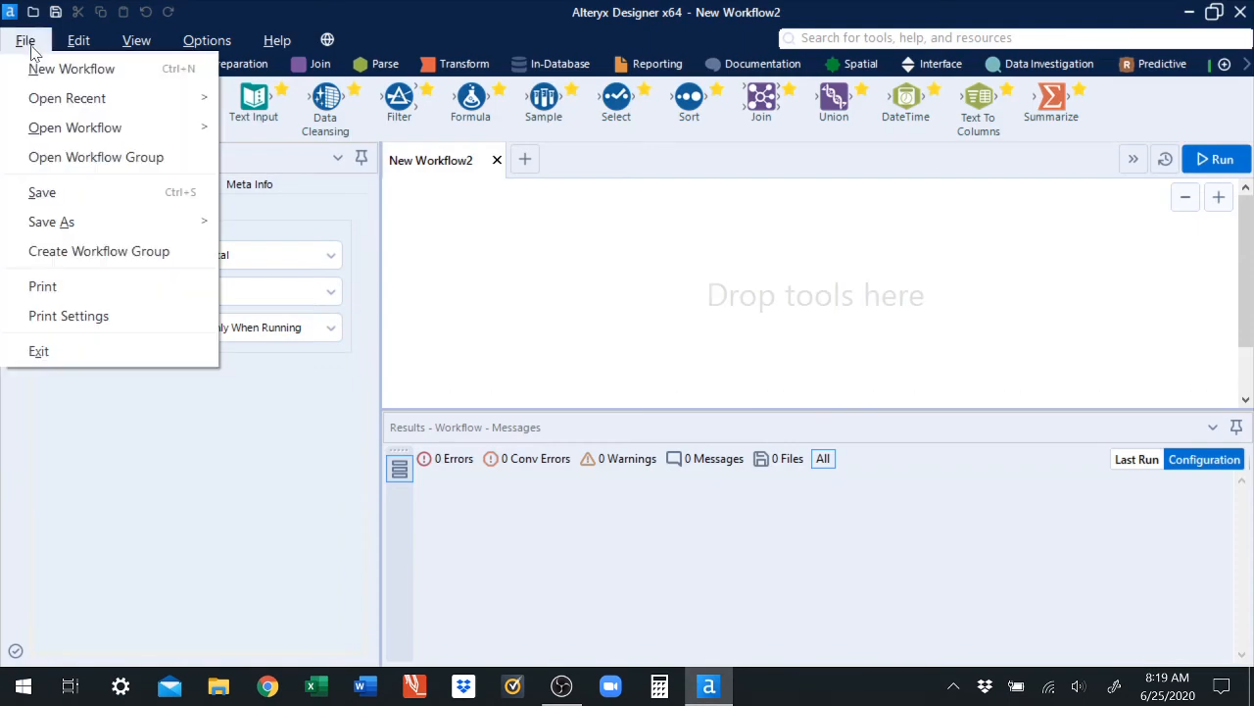
mouse_move(56, 110)
mouse_move(71, 135)
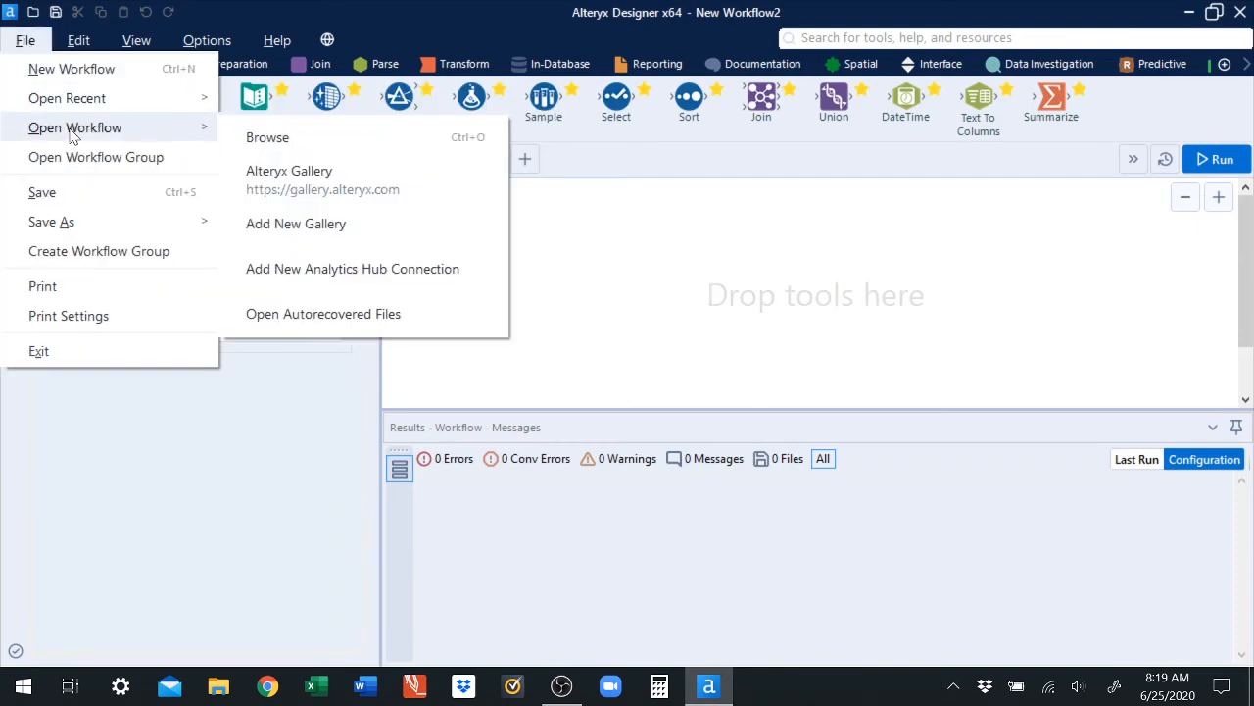
left_click(258, 143)
left_click(207, 173)
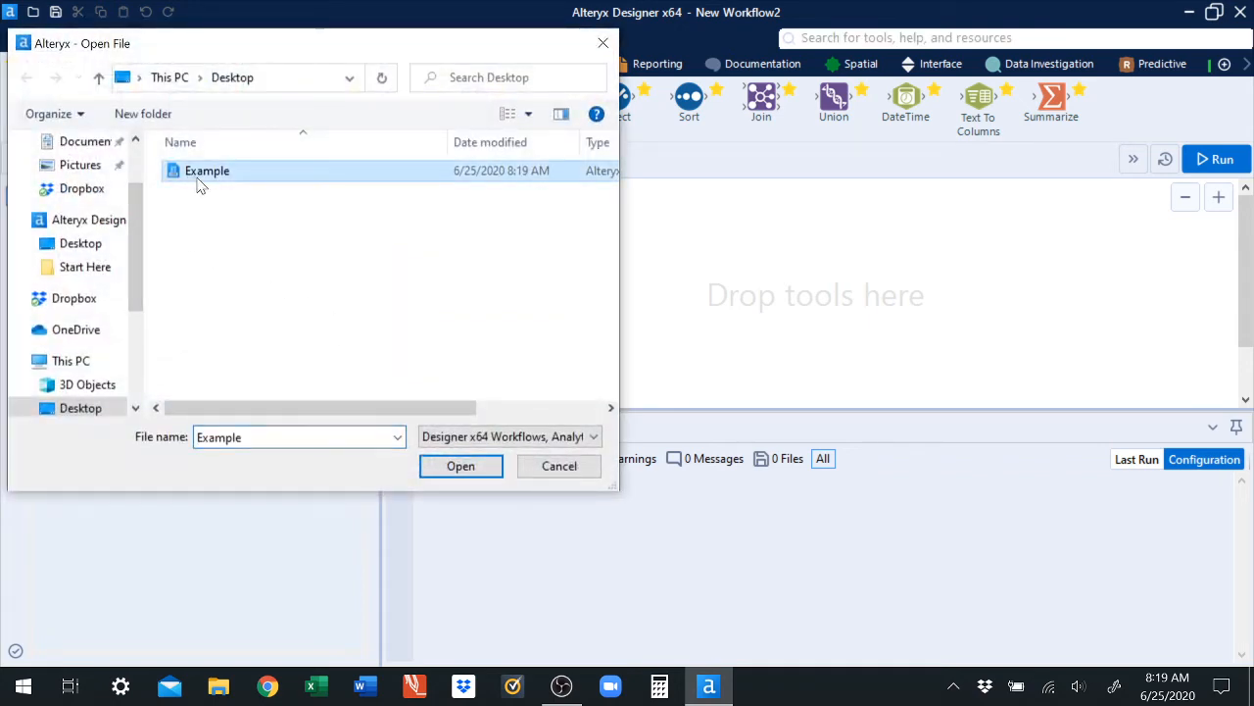
left_click(456, 469)
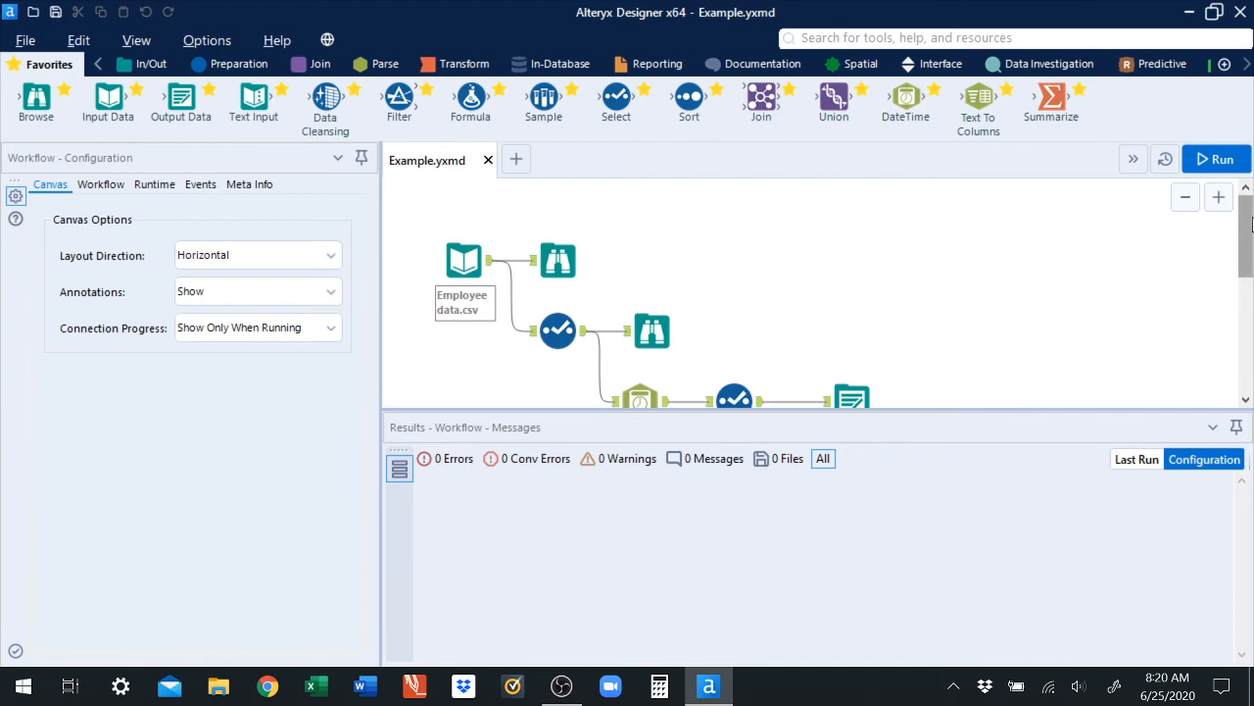
mouse_move(1246, 229)
left_mouse_down()
mouse_move(1249, 257)
mouse_move(1244, 232)
left_mouse_up()
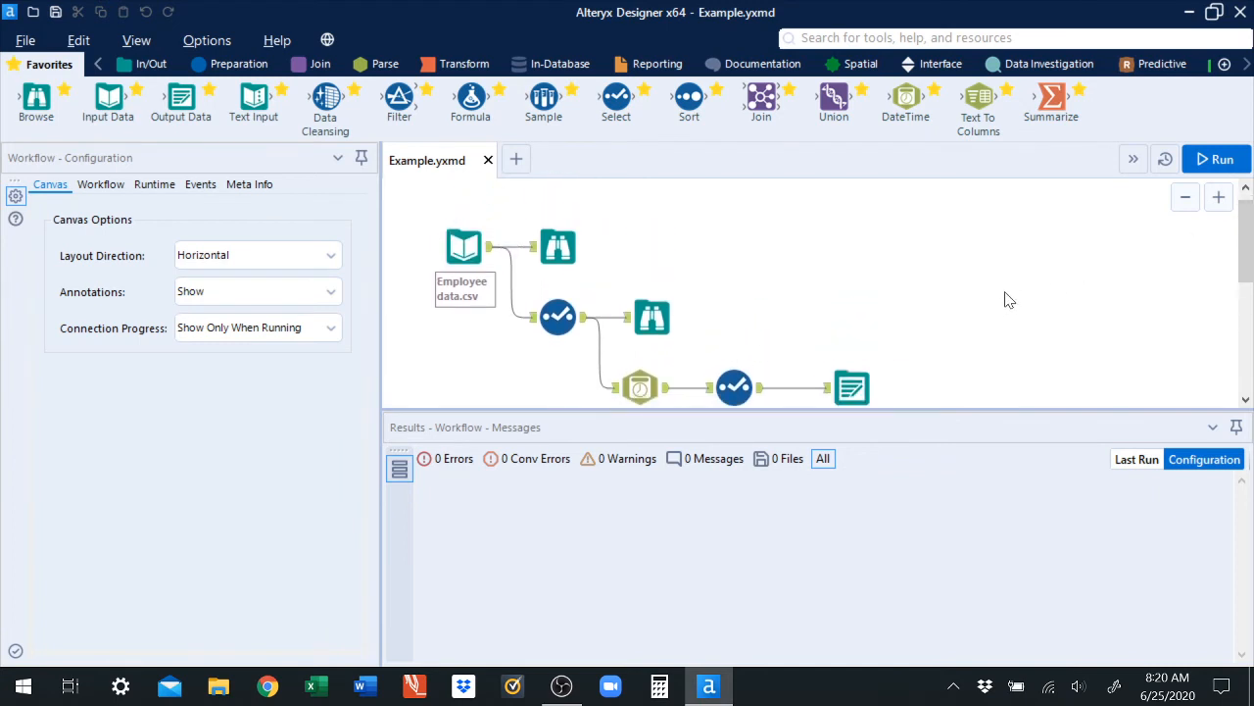
left_click(488, 161)
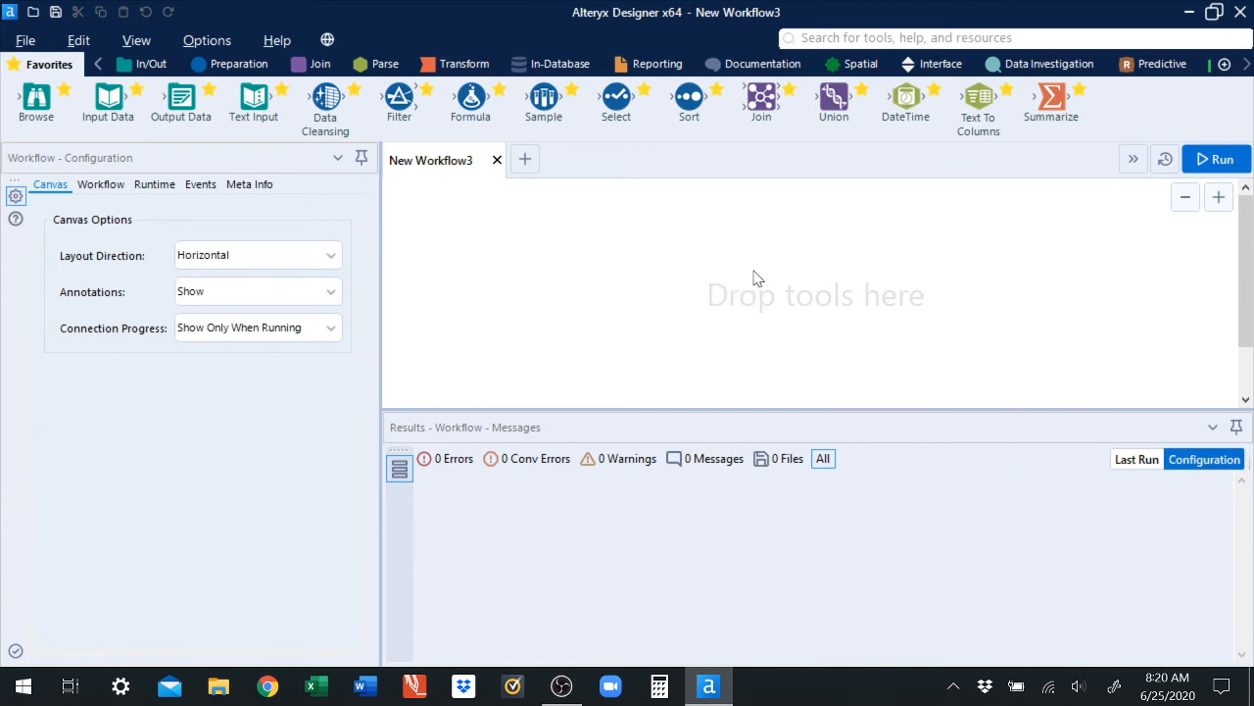
- Place a Text Input tool on the new workflow's canvas and name its first two columns Name and Age
left_click_drag(253, 98, 456, 263)
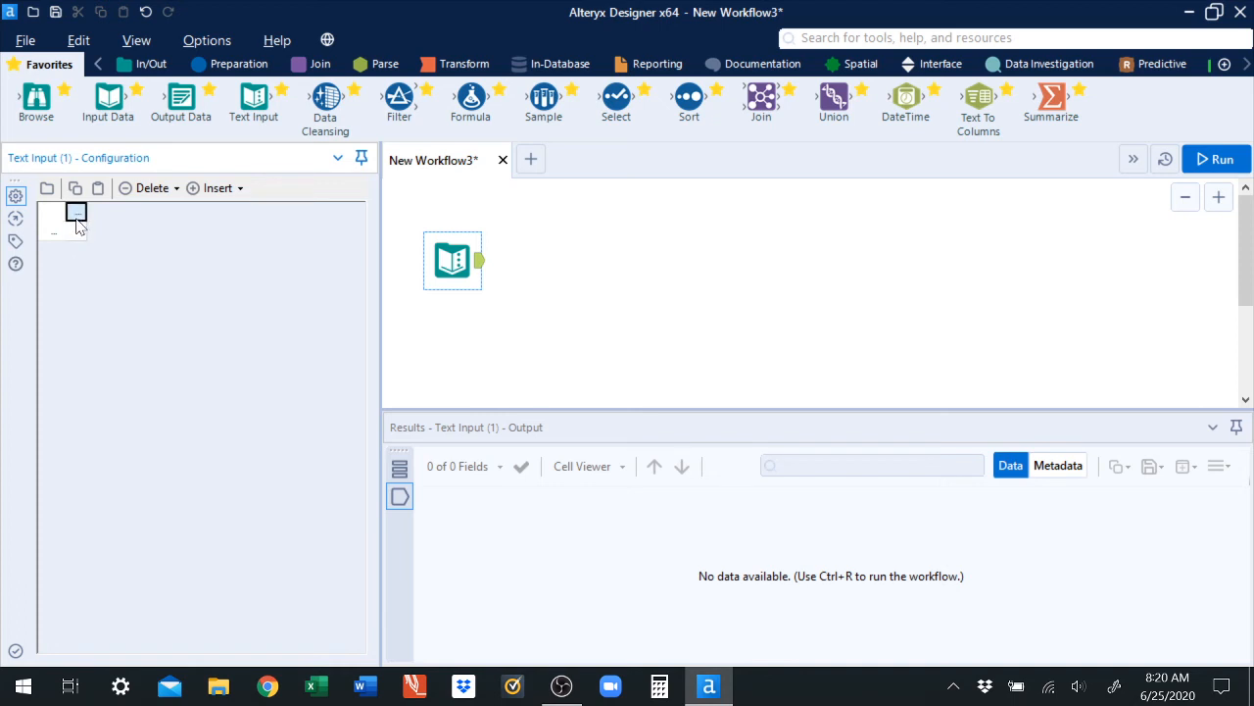
double_click(76, 213)
type("Name")
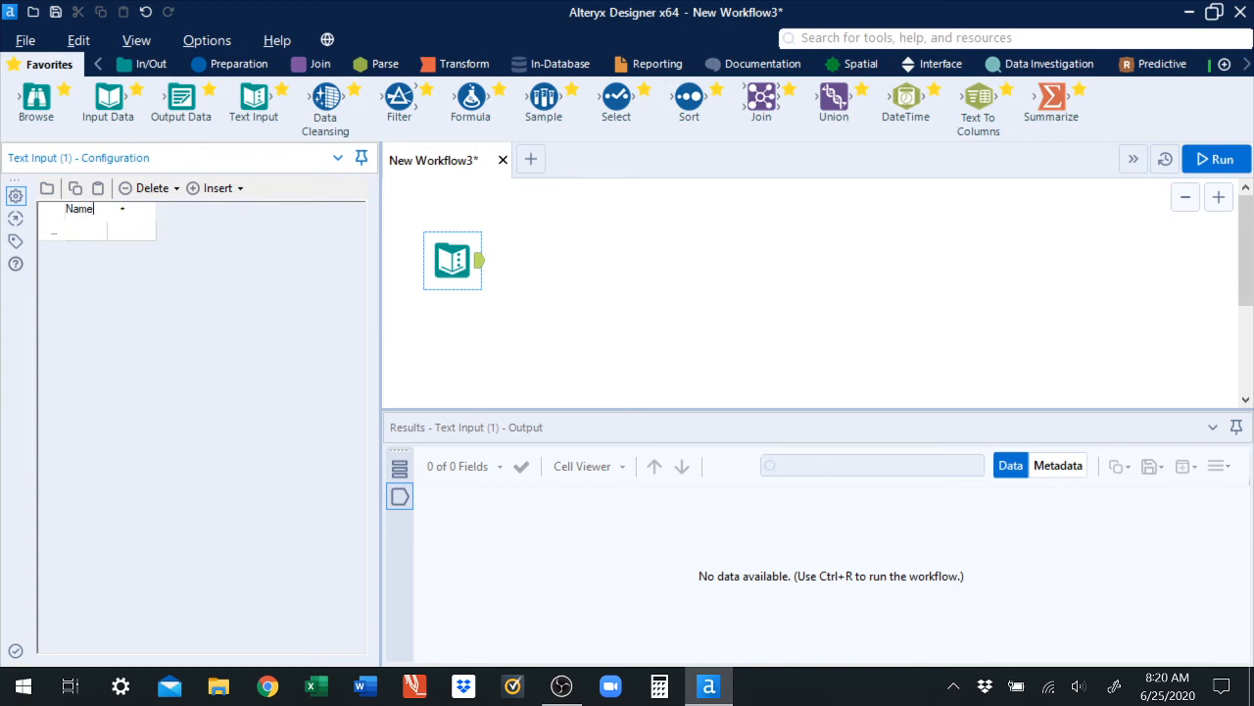
left_click(130, 216)
double_click(133, 216)
type("Age")
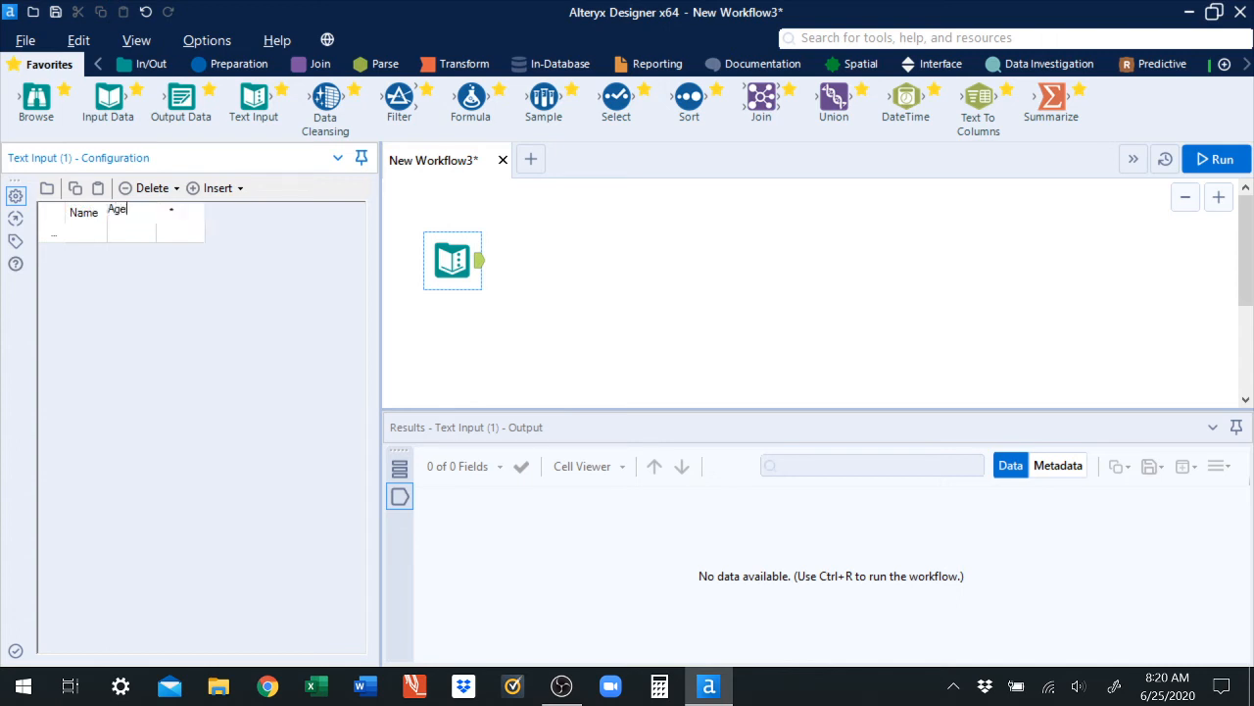
- Fill the first two rows of the Text Input table with sample first names and the ages 23 and 34
left_click(76, 233)
type("Mike")
key("Tab")
type("2")
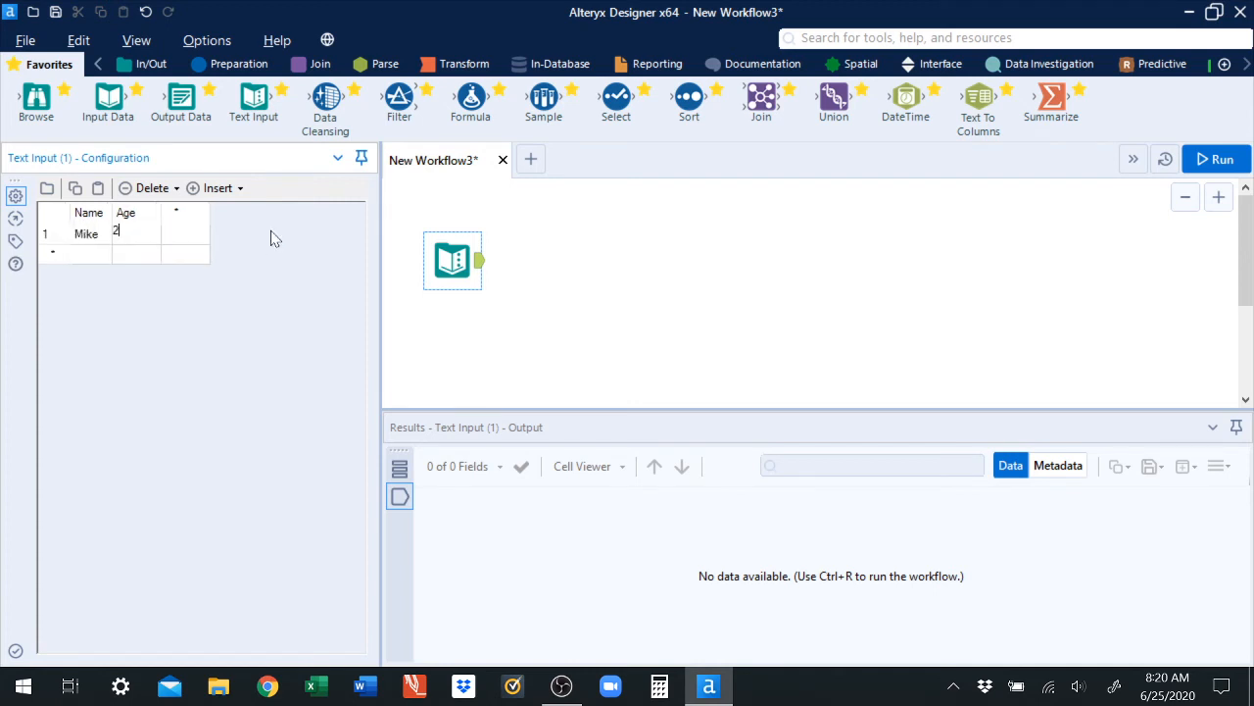
type("3")
key("Return")
key("Left")
type("Sally")
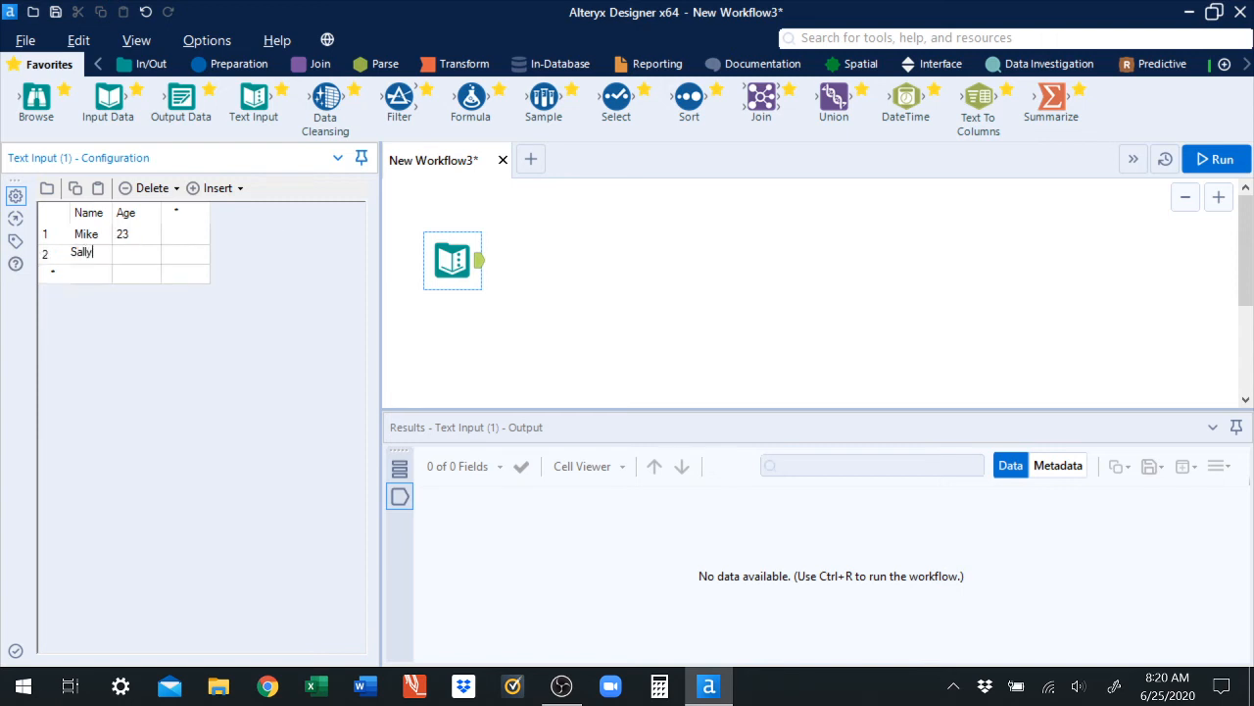
key("Tab")
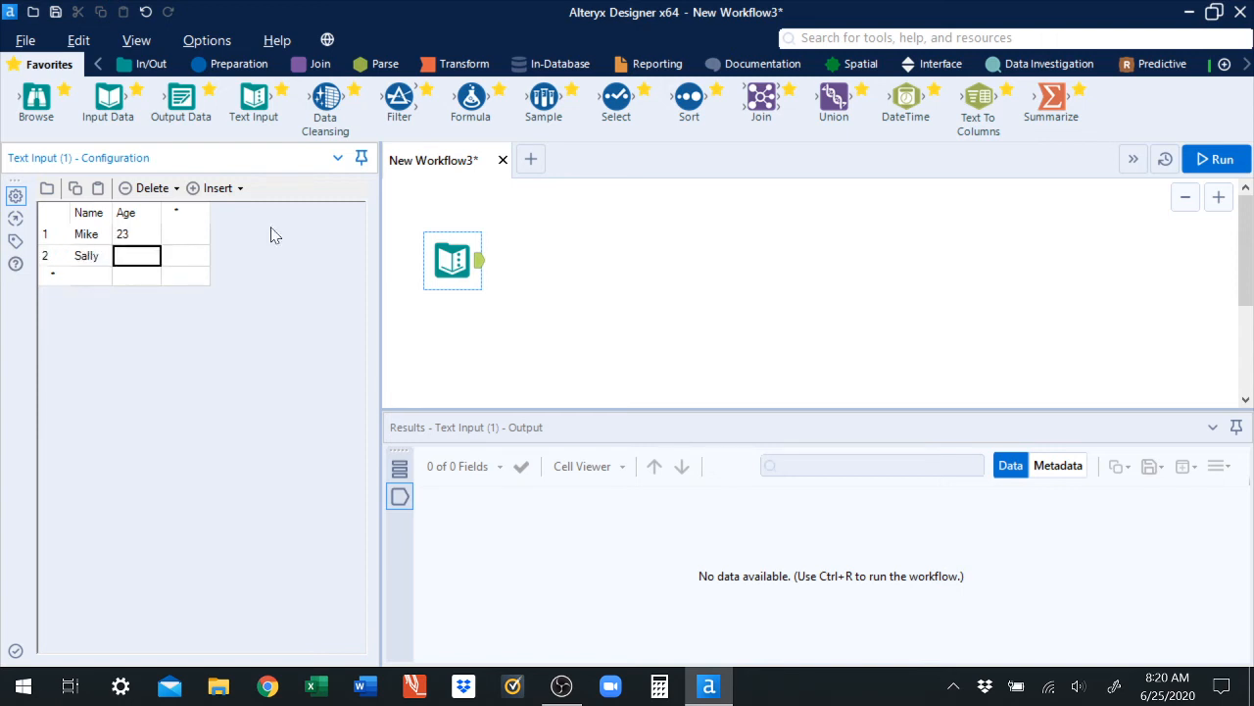
type("34")
key("Return")
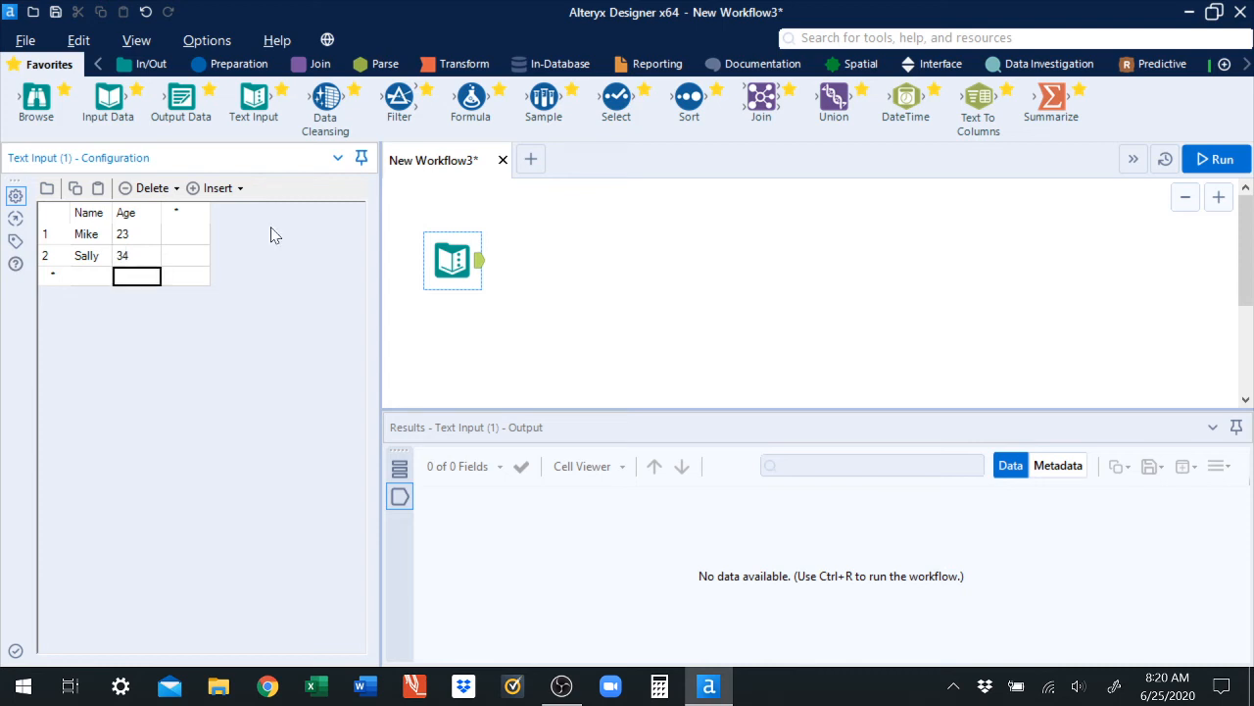
- Add a third row with a first name and the age 56, apply the table, and run the workflow
key("shift+Tab")
type("B")
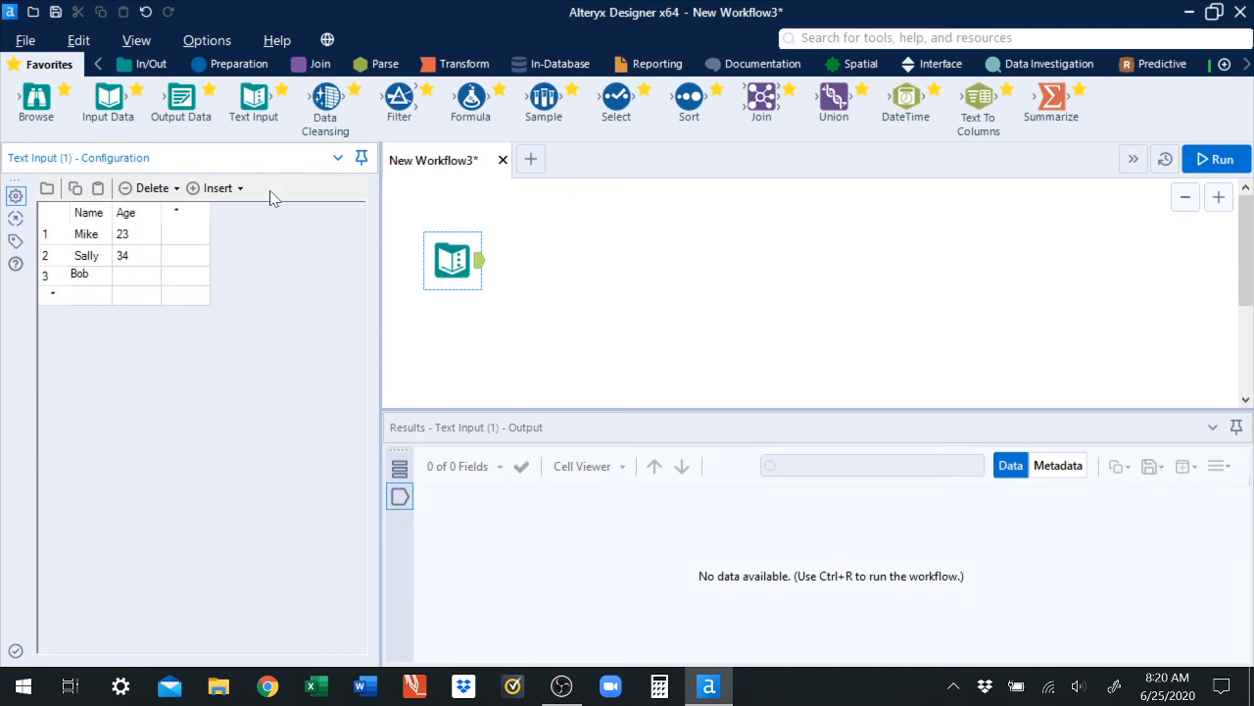
key("Tab")
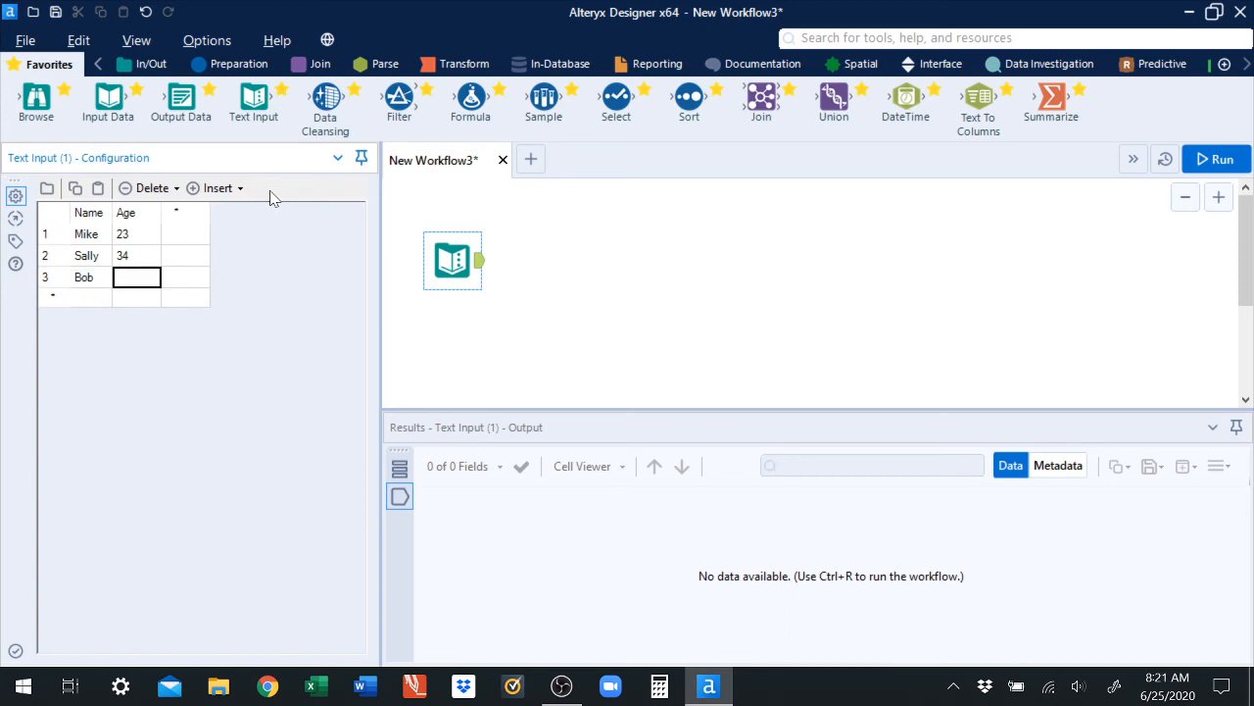
type("56")
left_click(16, 650)
left_click(1204, 169)
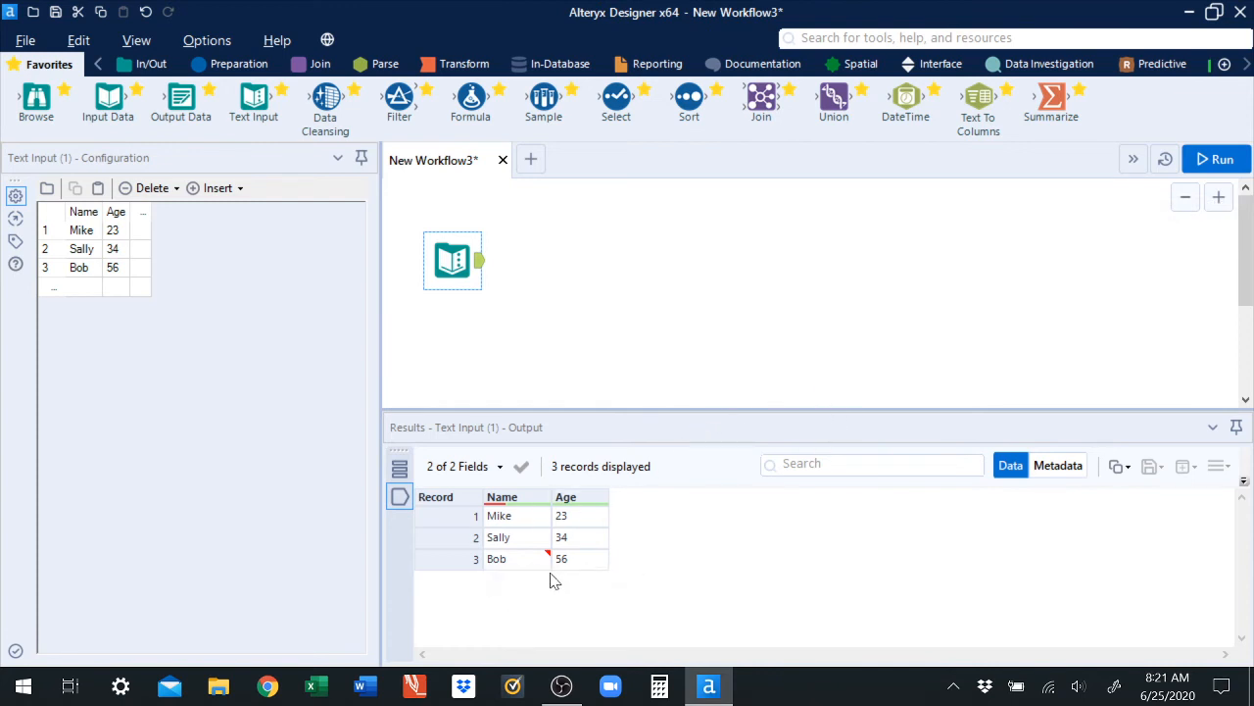
- Remove the trailing space from the name in row 3 of the Text Input table and rerun the workflow
mouse_move(551, 558)
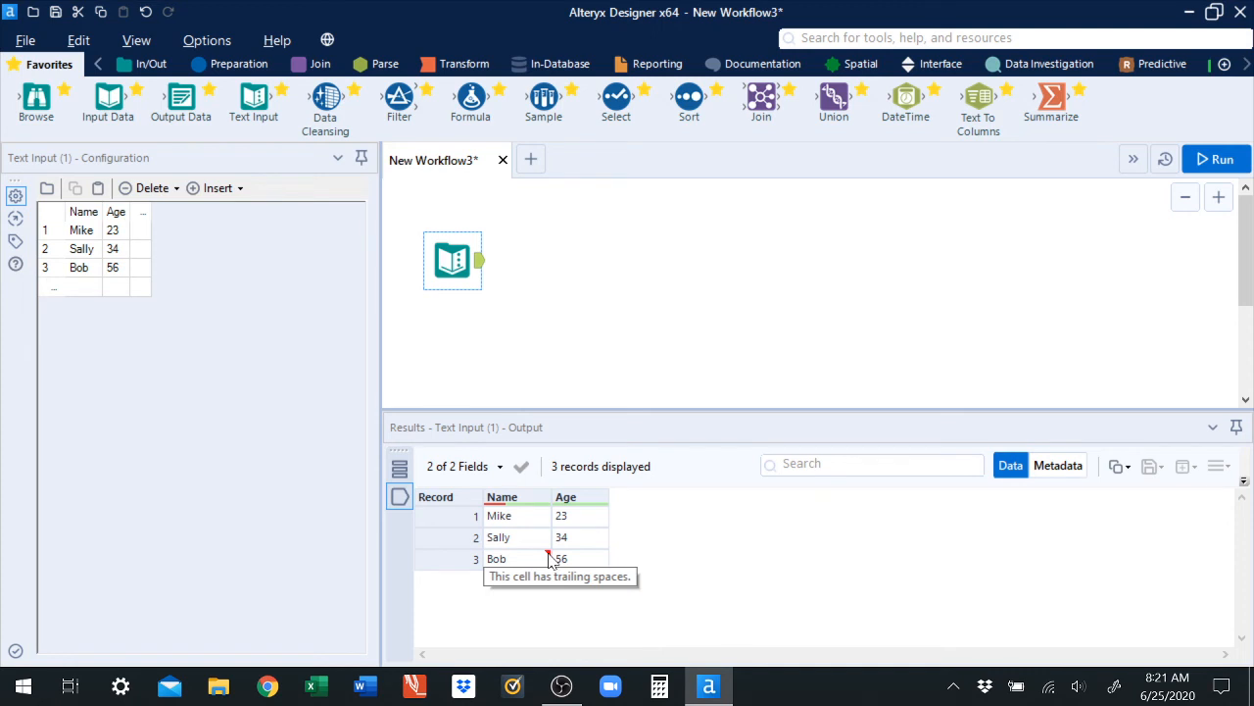
left_click(94, 275)
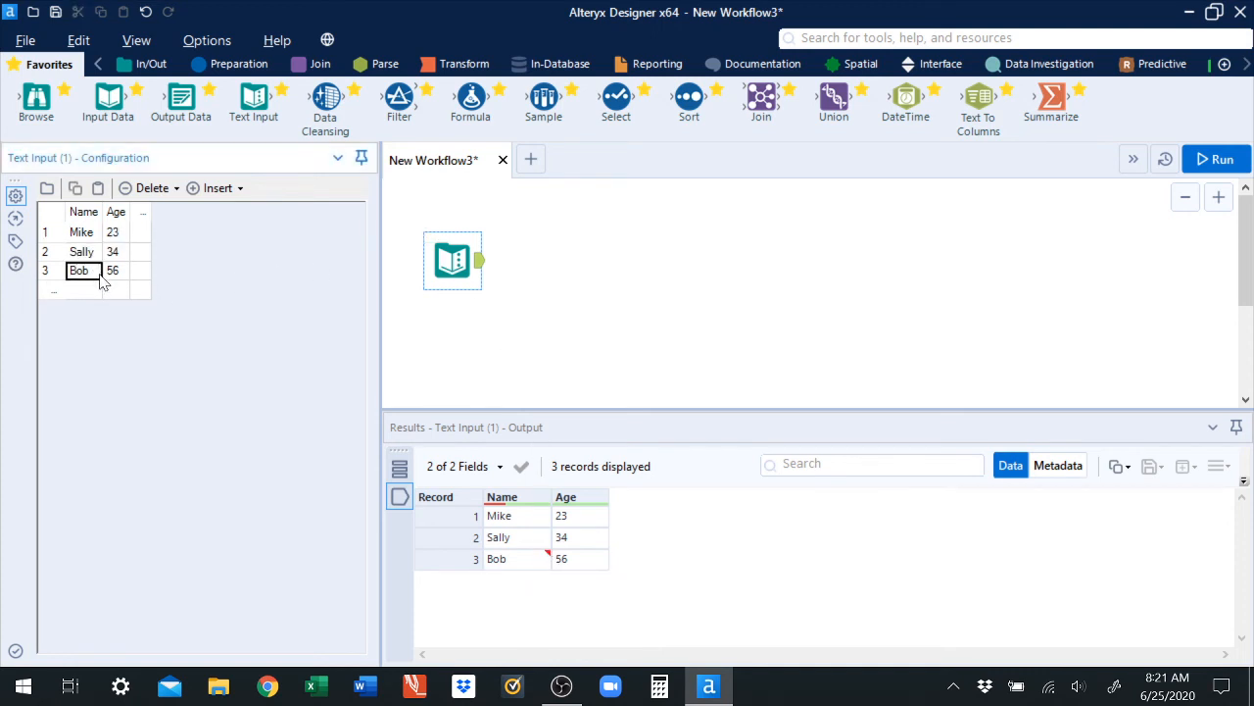
double_click(103, 283)
key("End")
key("Return")
left_click(1213, 159)
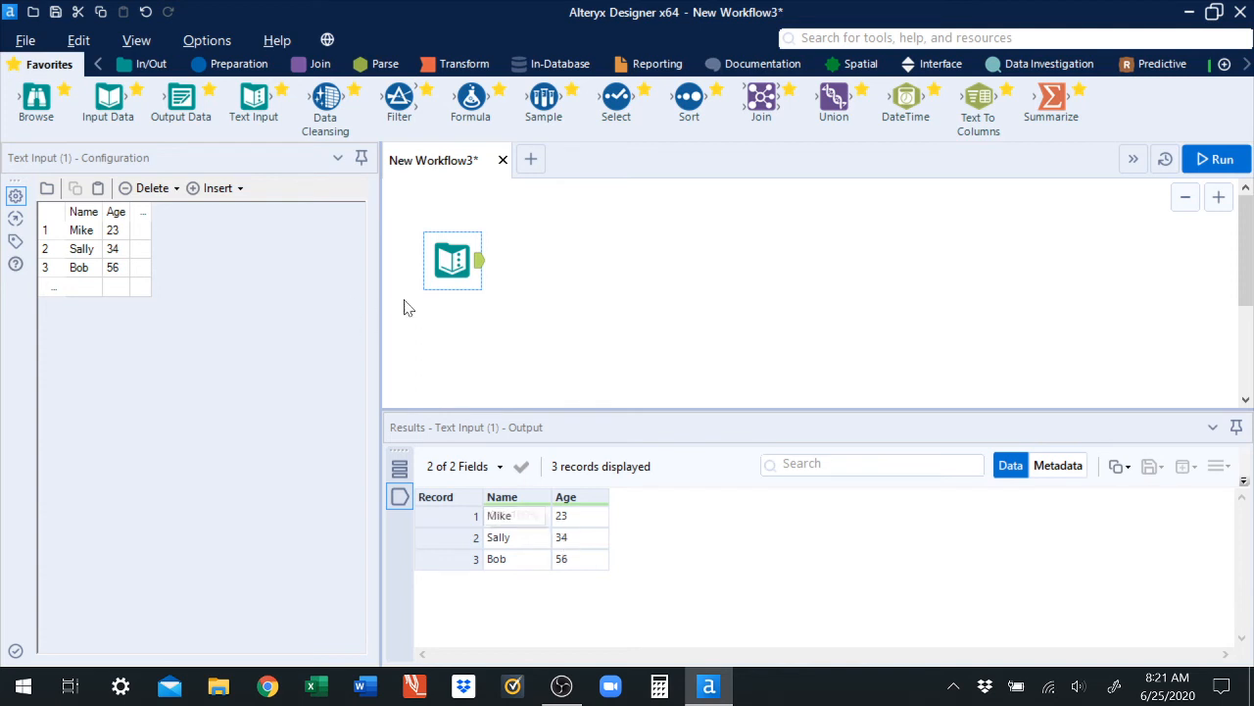
- Connect a Select tool to the Text Input, set Age to Double and Name to V_String, and run the workflow
left_click_drag(615, 102, 547, 258)
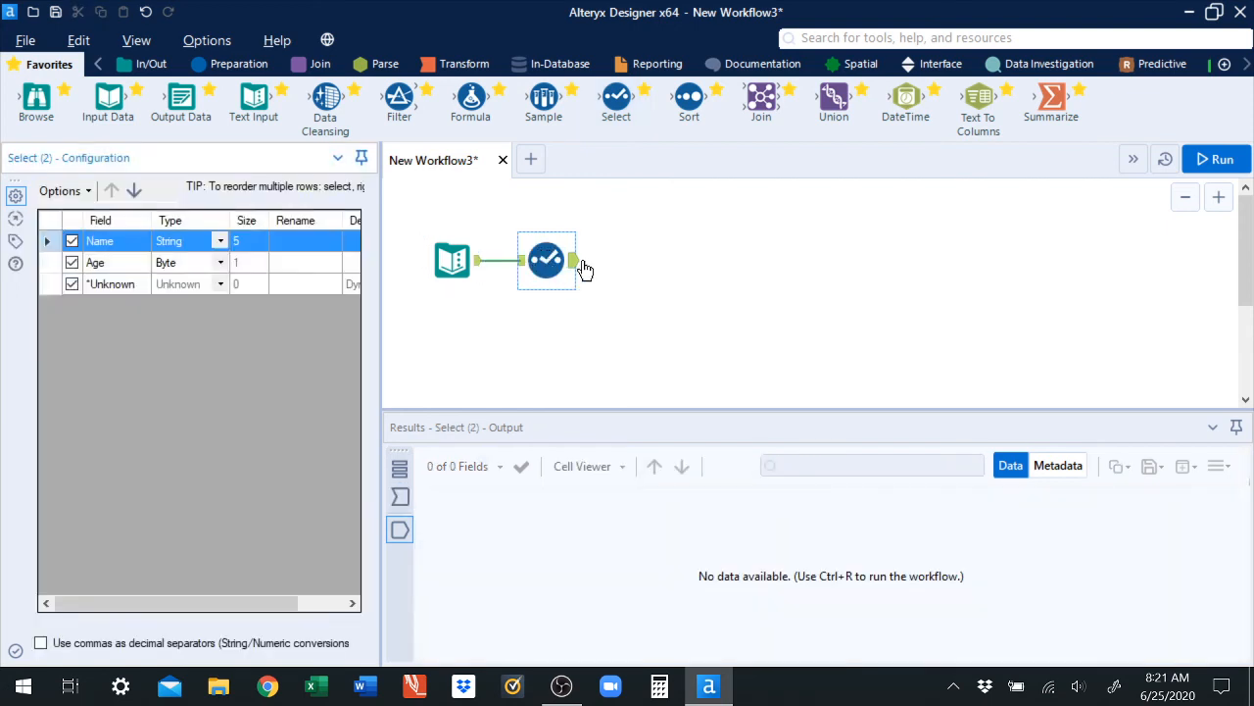
left_click(222, 262)
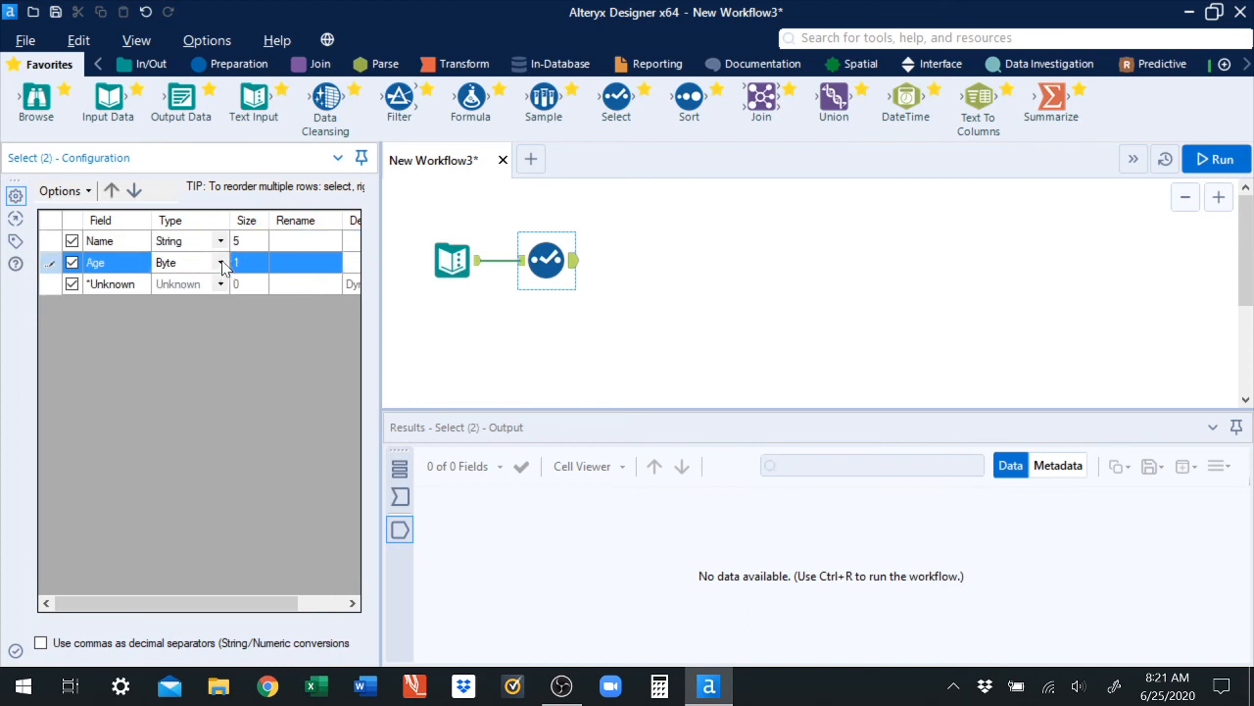
left_click(221, 263)
left_click(194, 384)
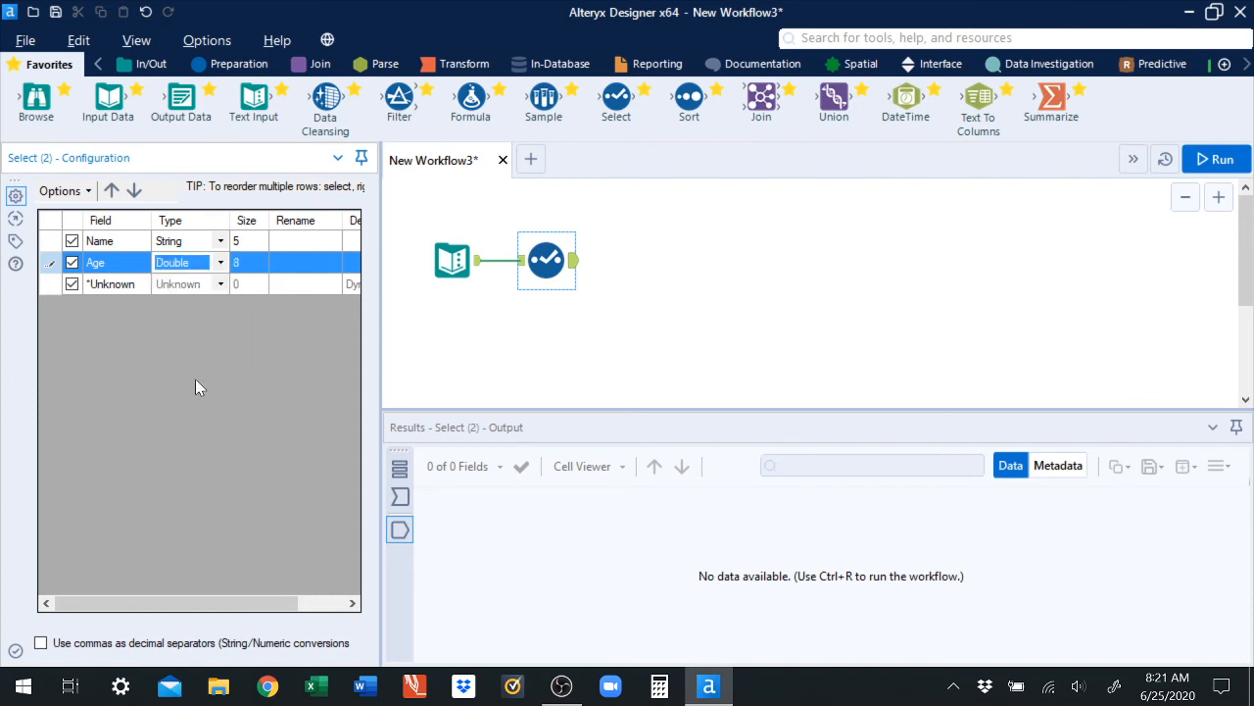
left_click(221, 241)
left_click(222, 241)
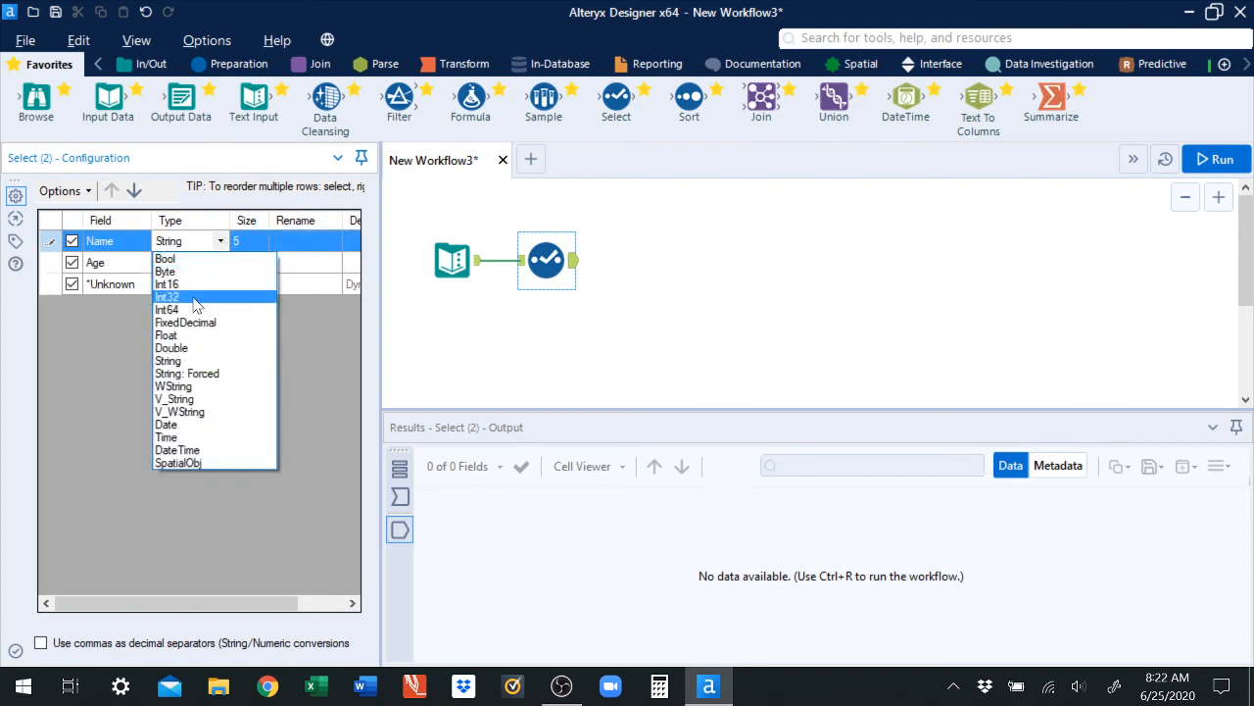
left_click(192, 400)
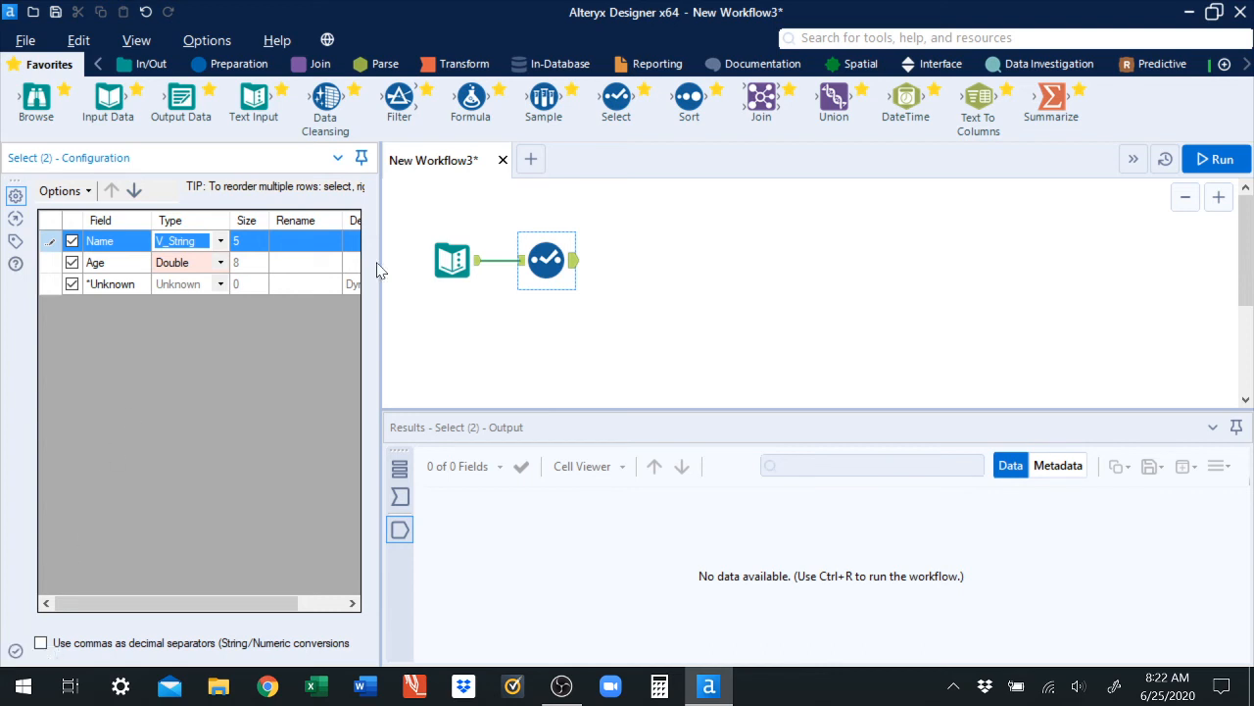
left_click(1221, 160)
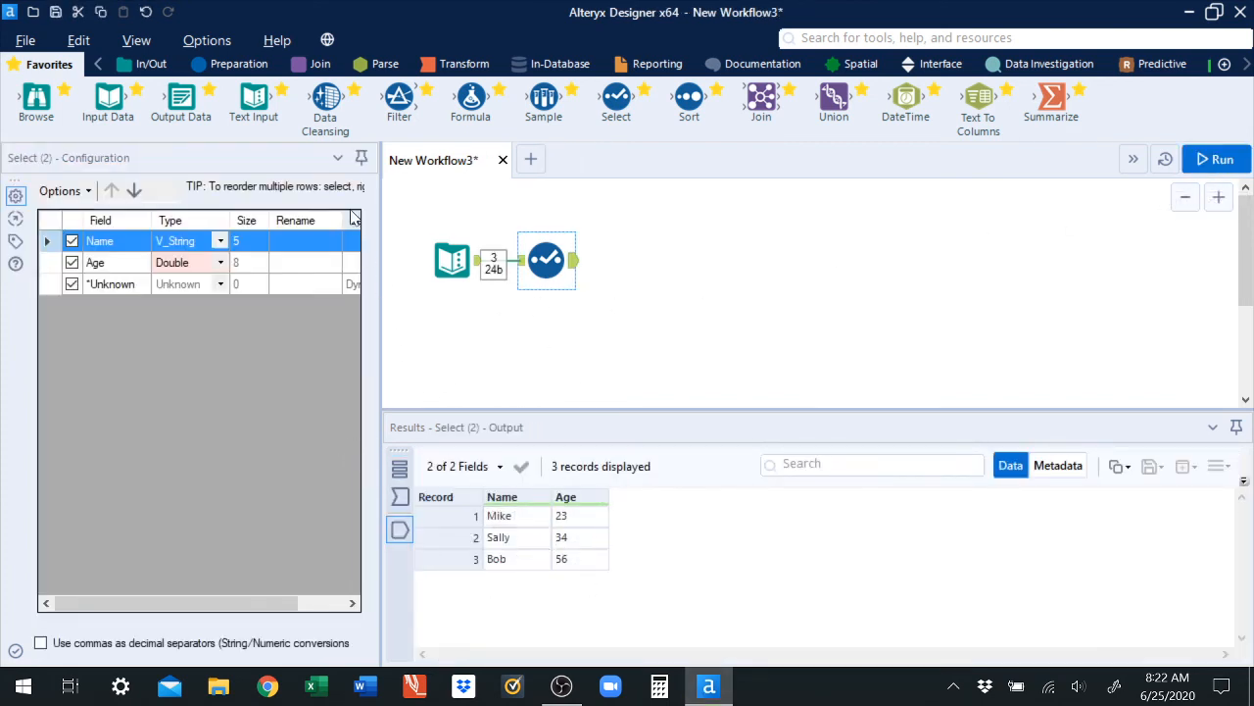
- Connect an Output Data tool to the Select tool, write to a Desktop CSV file named Sample Created Dataset, and run the workflow
left_click_drag(182, 98, 653, 260)
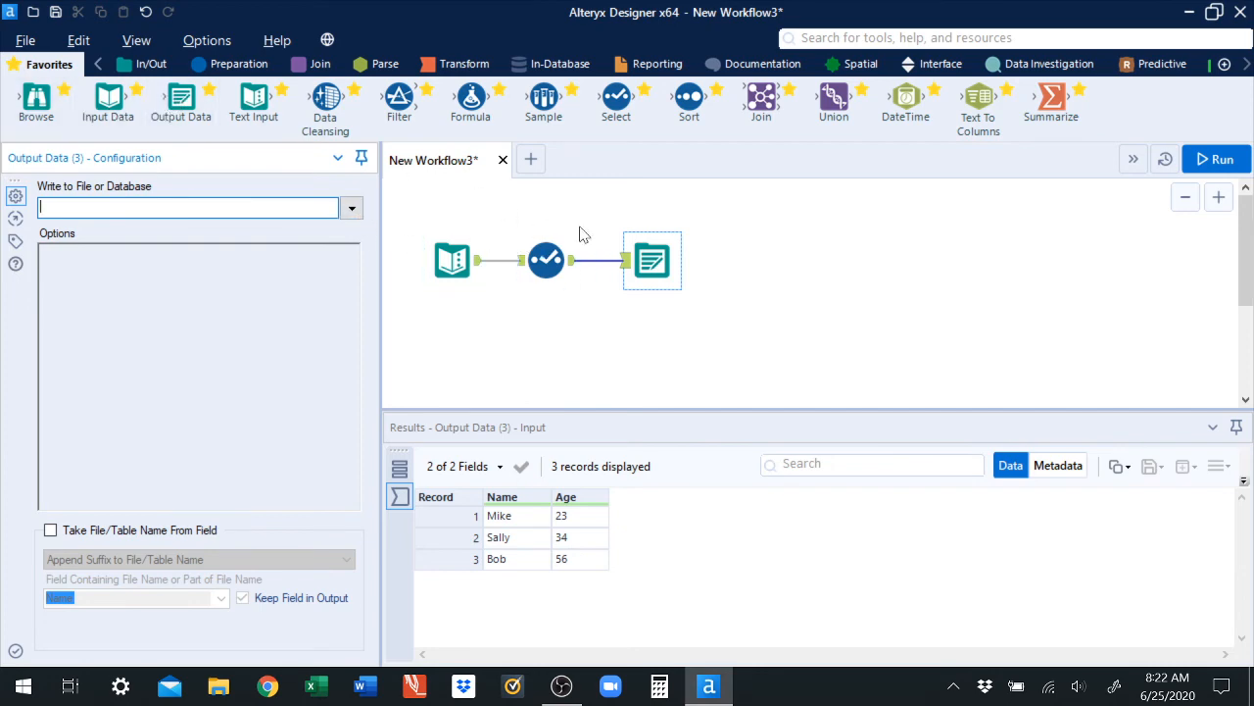
left_click(351, 207)
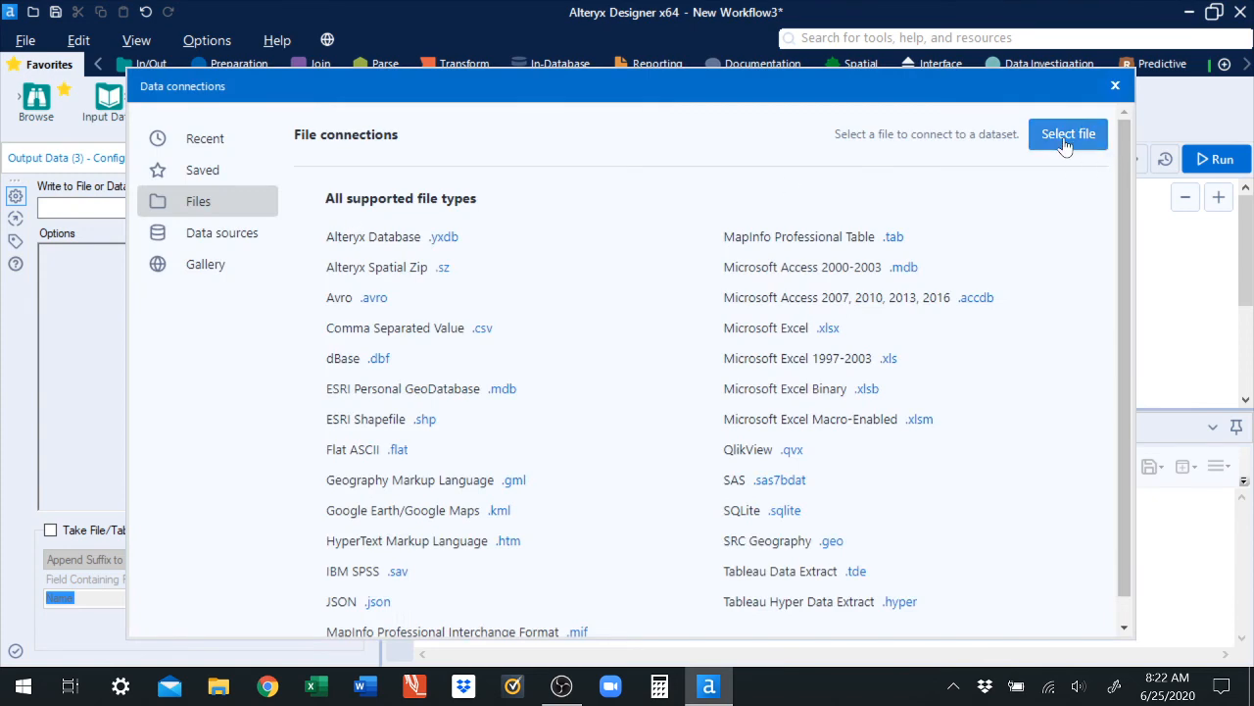
left_click(1068, 134)
left_click(421, 274)
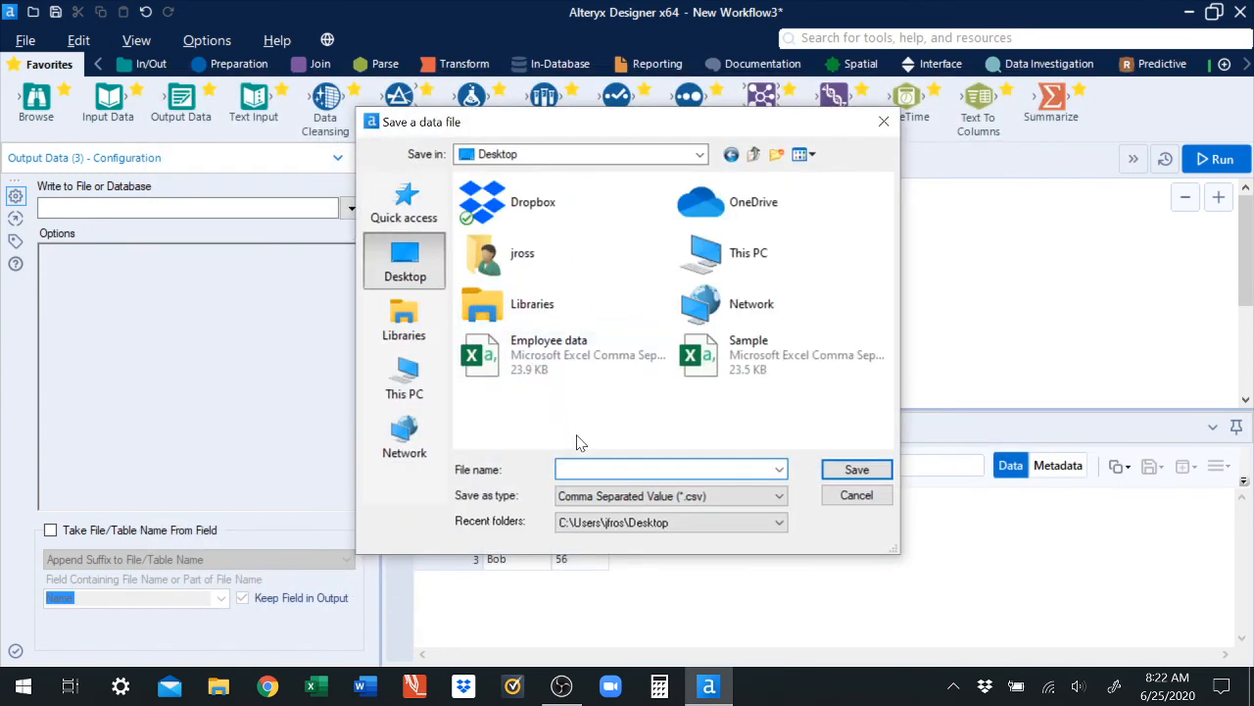
type("SAm")
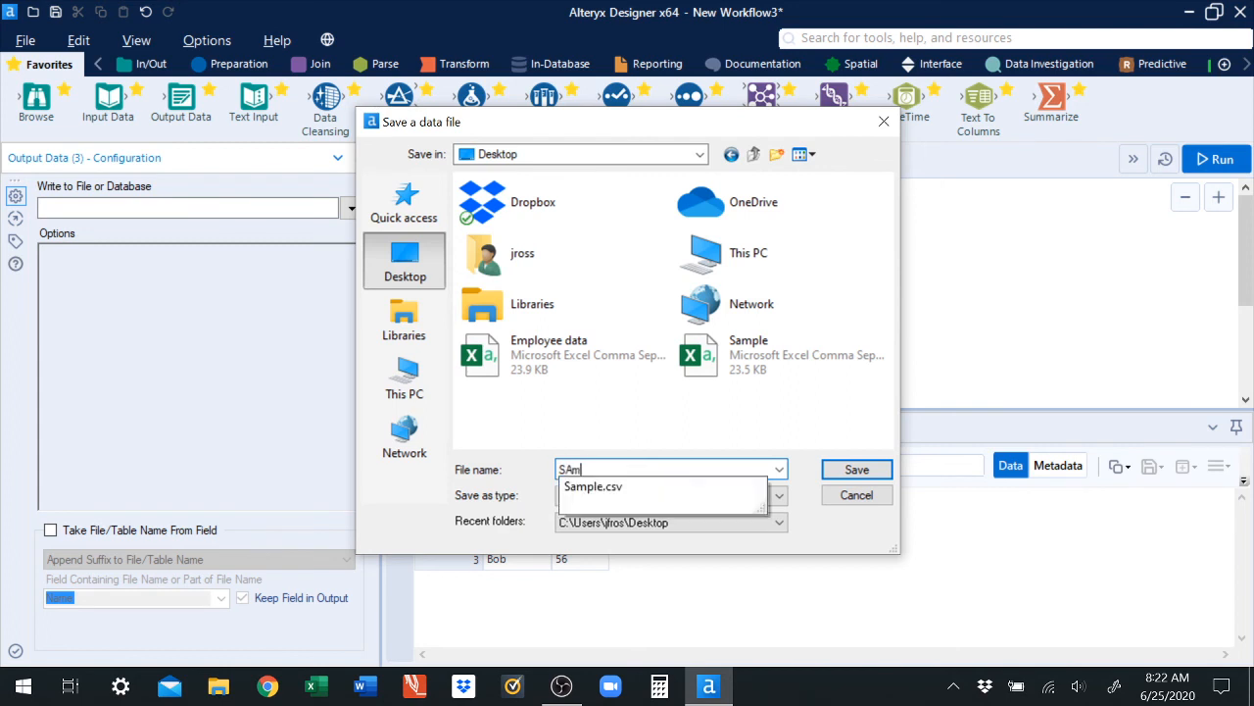
key("BackSpace")
type("Sample Created Dataset")
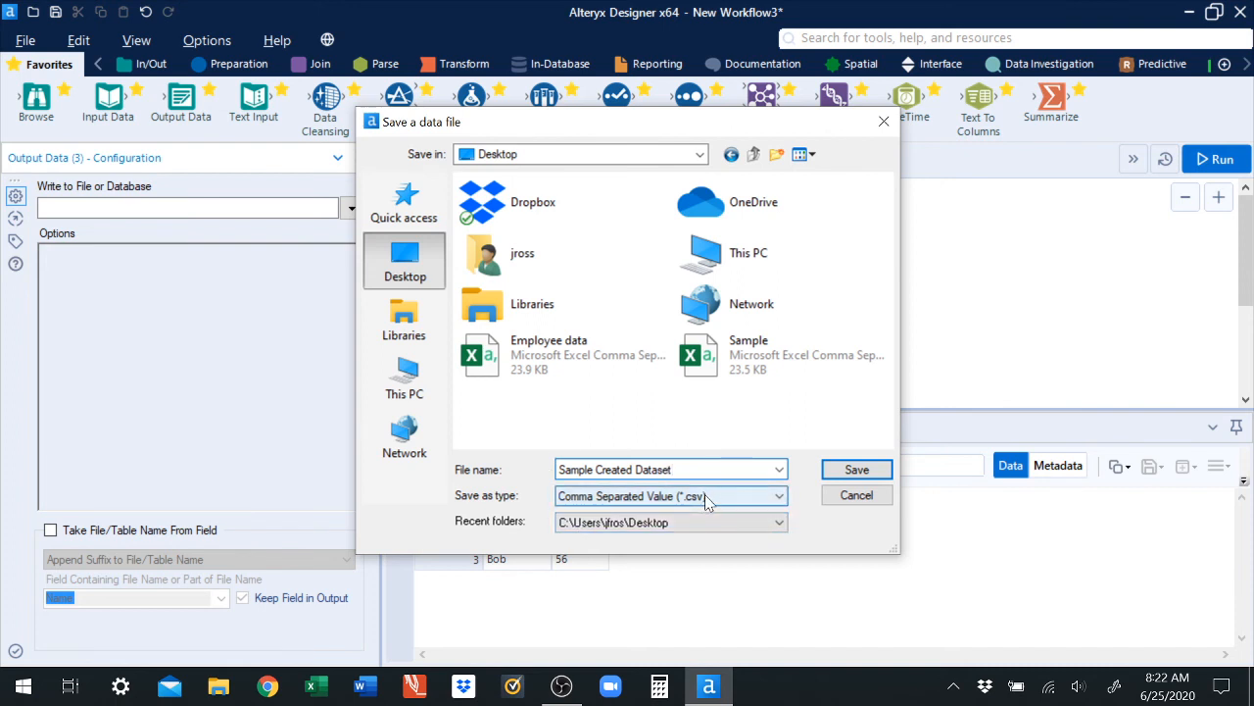
left_click(856, 471)
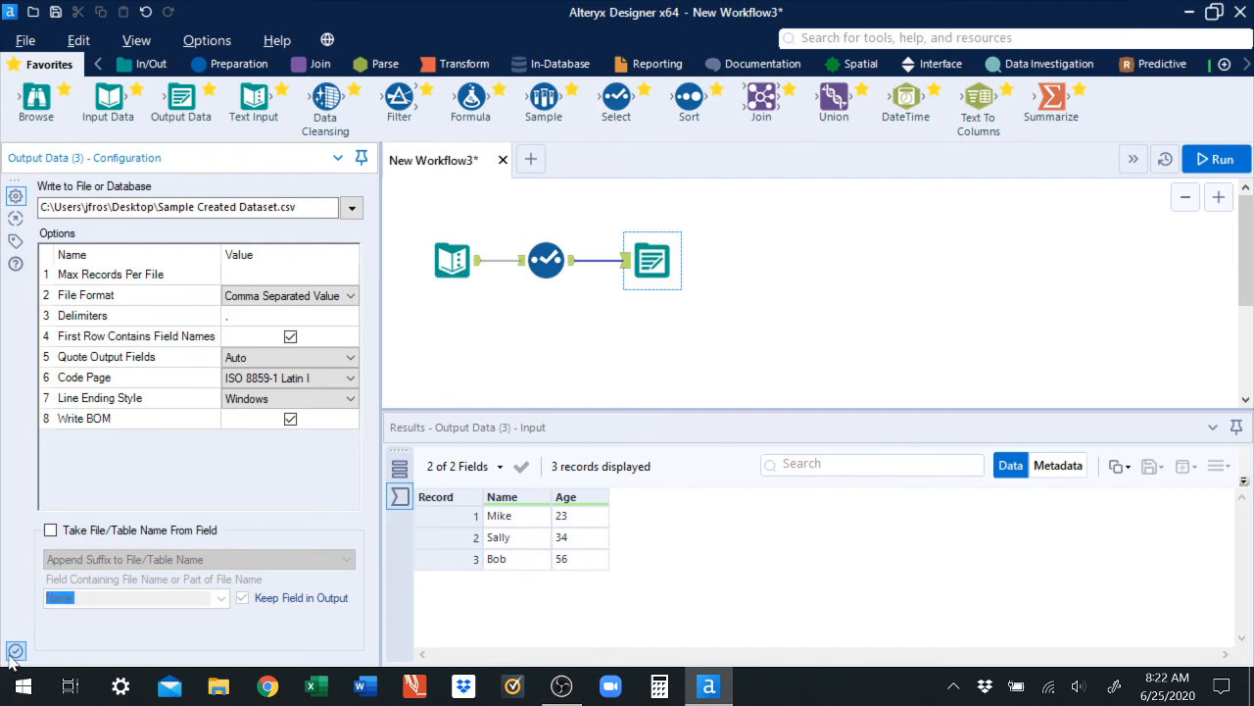
left_click(1205, 161)
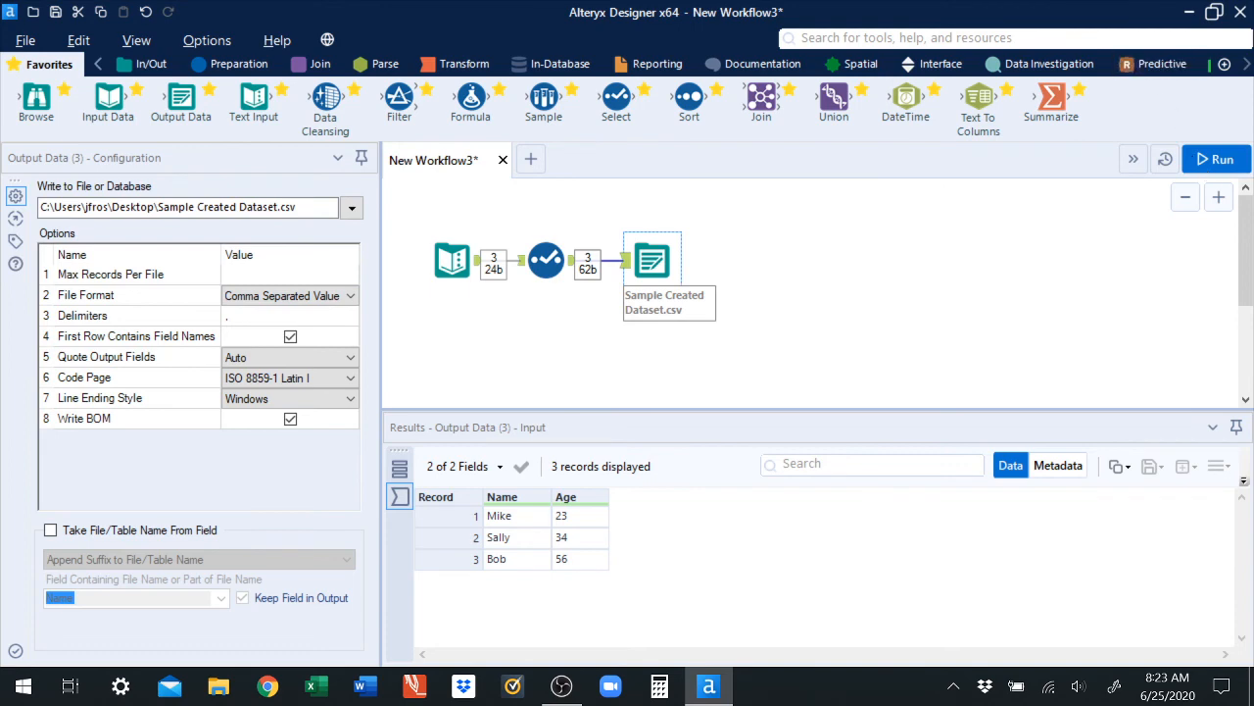
- Move the exported Sample Created Dataset file to an open area of the desktop and open it in Excel, dismissing the data-loss notice
left_click(1187, 16)
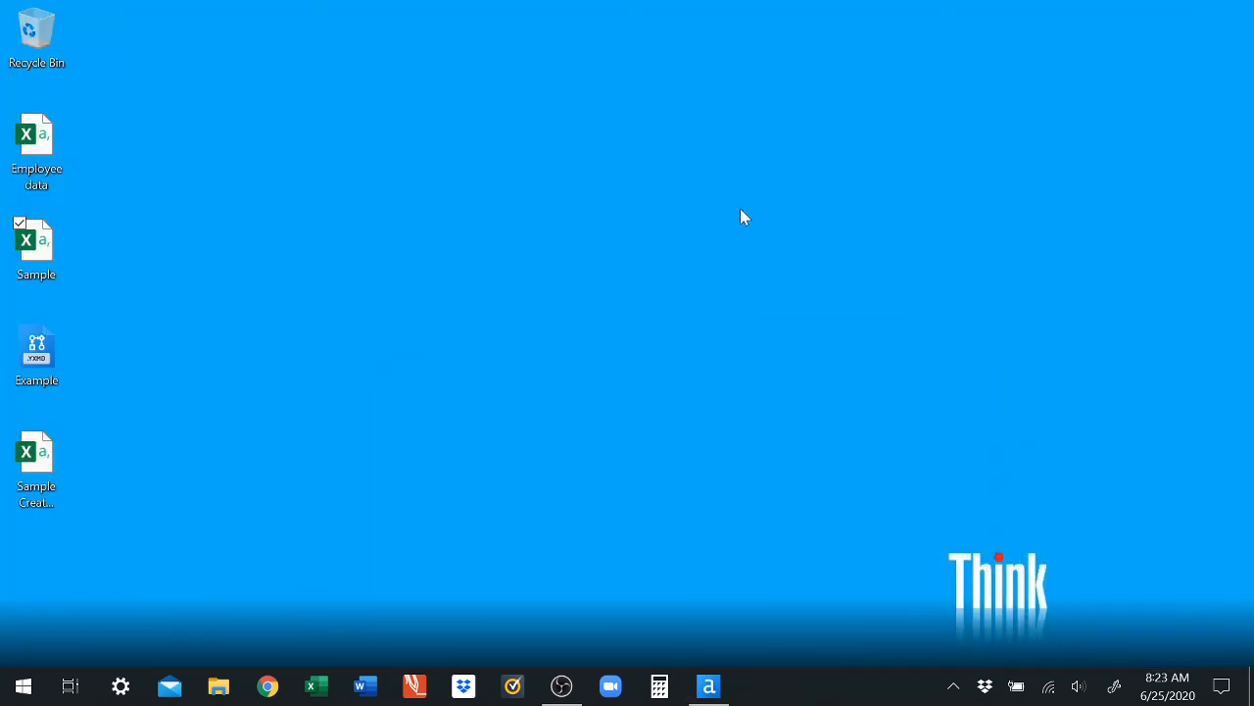
left_click_drag(47, 462, 411, 273)
double_click(414, 274)
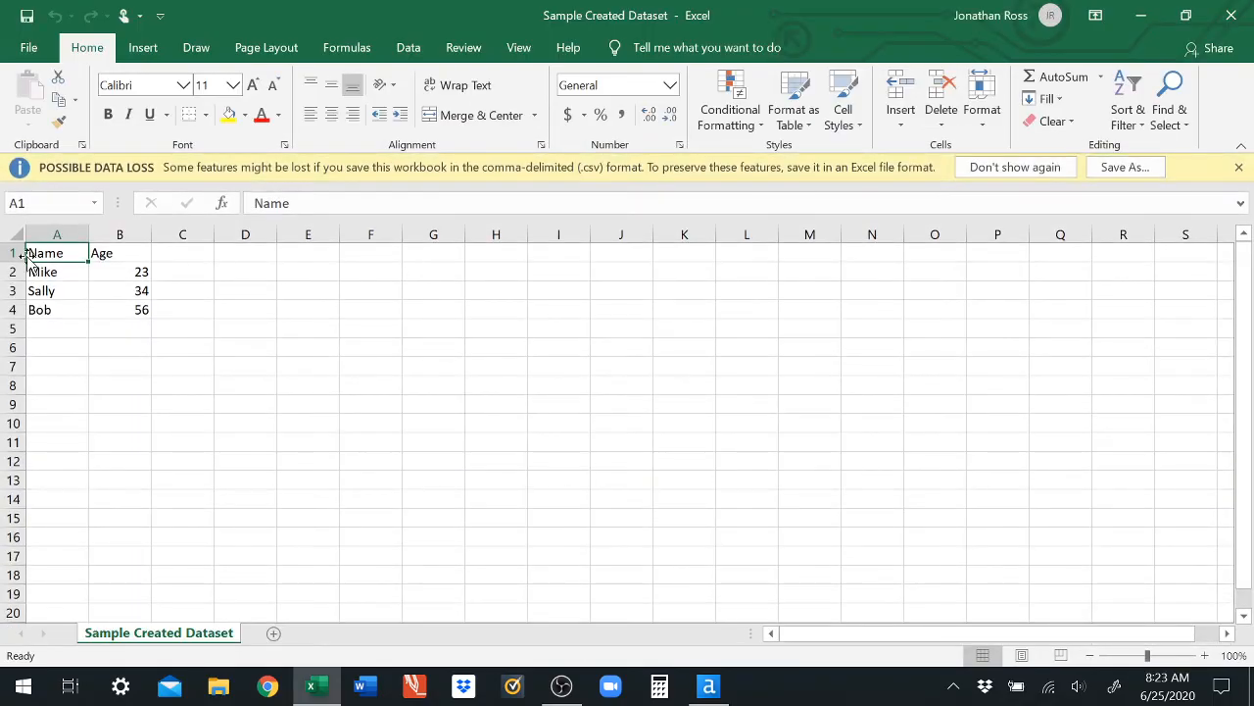
left_click(1239, 167)
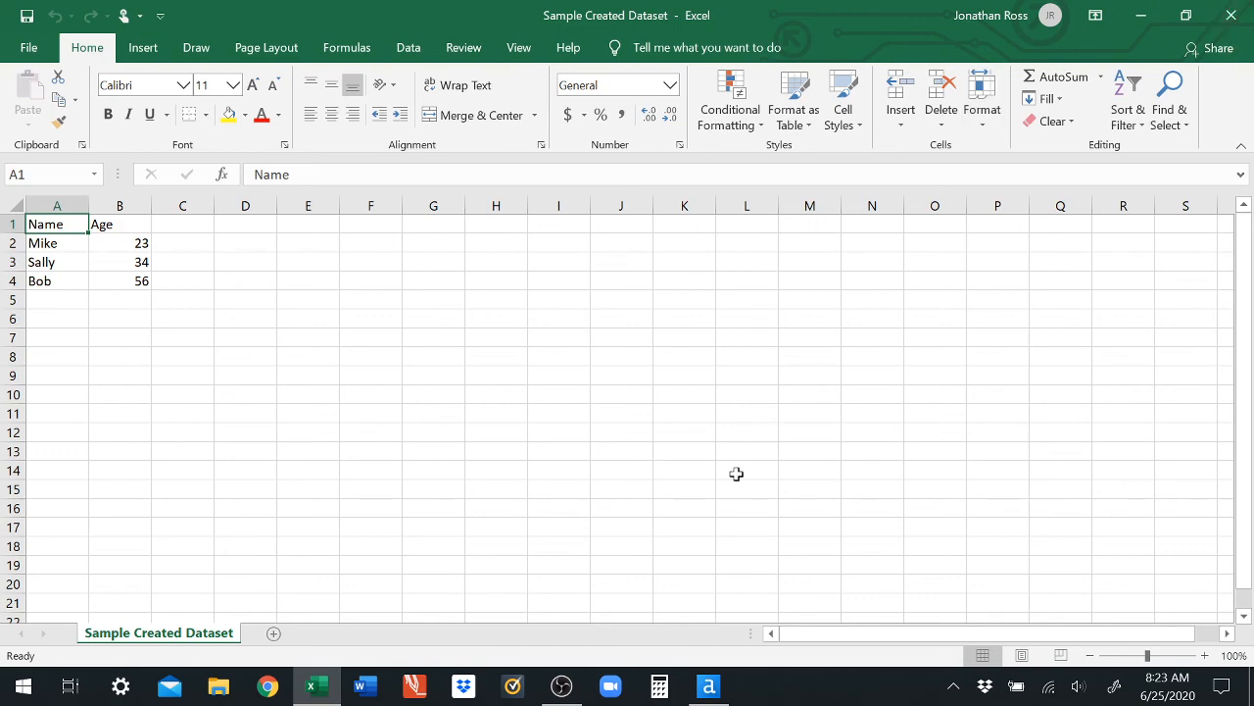
- Switch to Alteryx Designer and add a fourth row to the Text Input table with a first name and the age 12
left_click(719, 693)
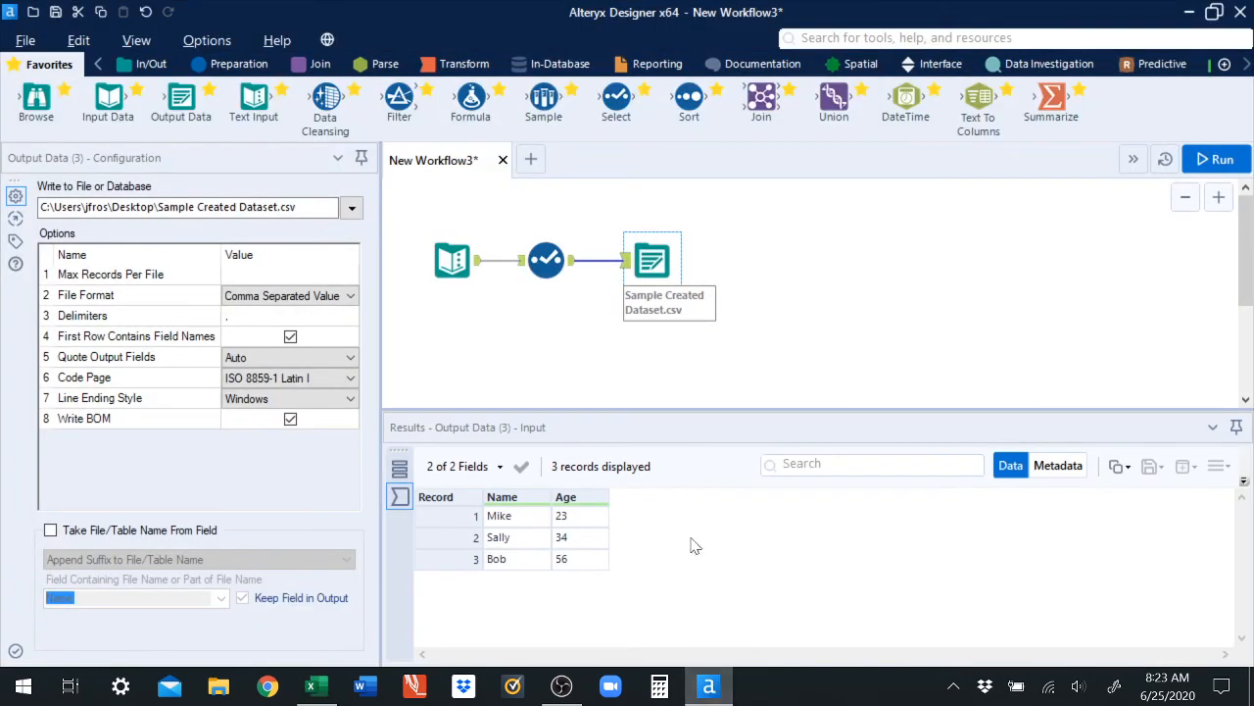
left_click(454, 260)
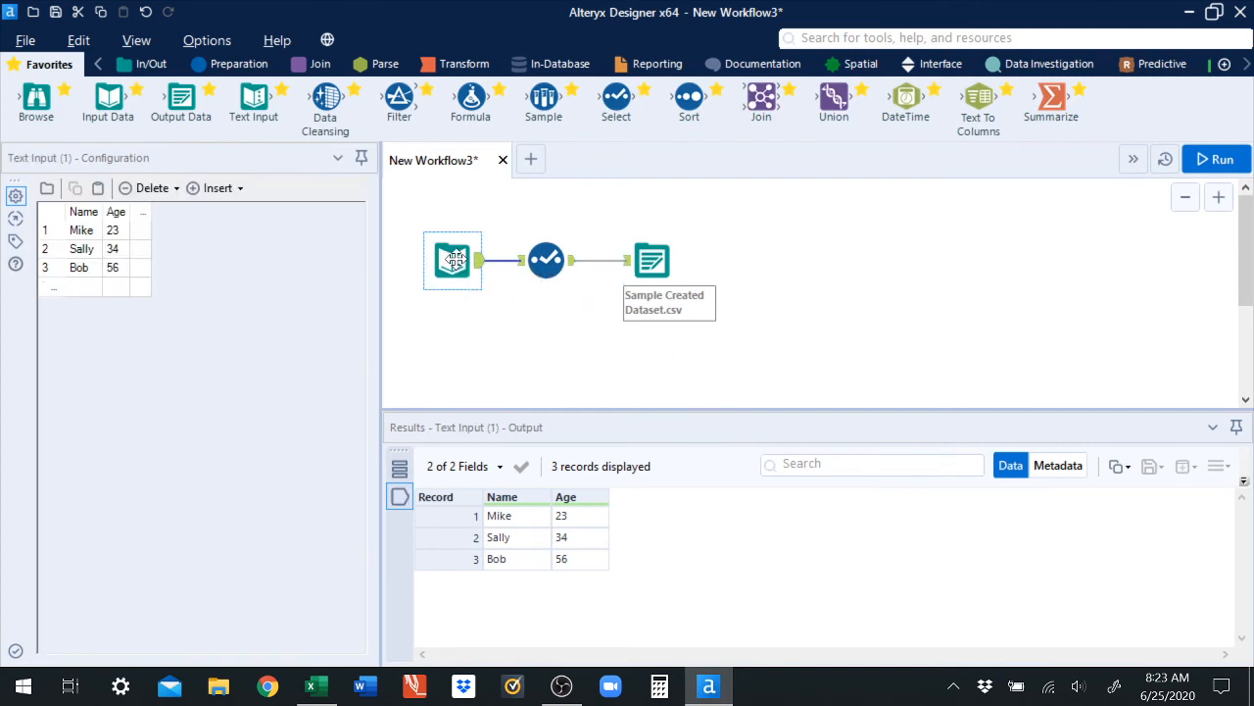
left_click(83, 292)
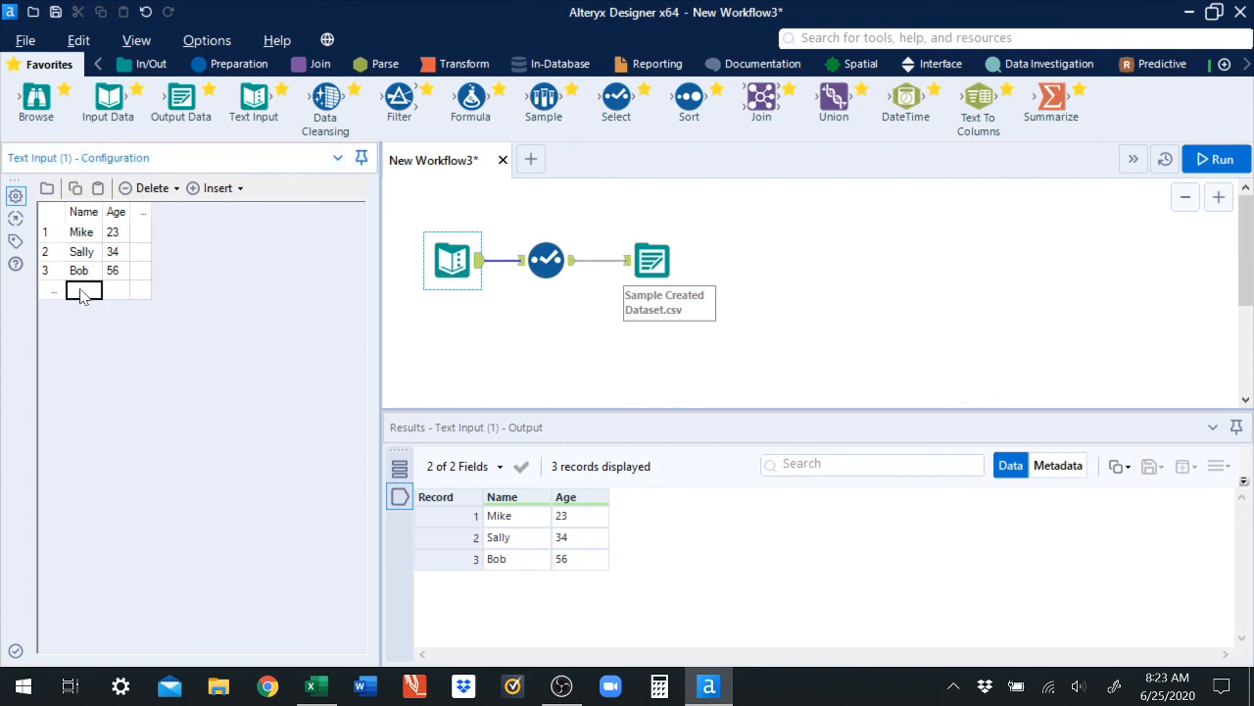
type("John")
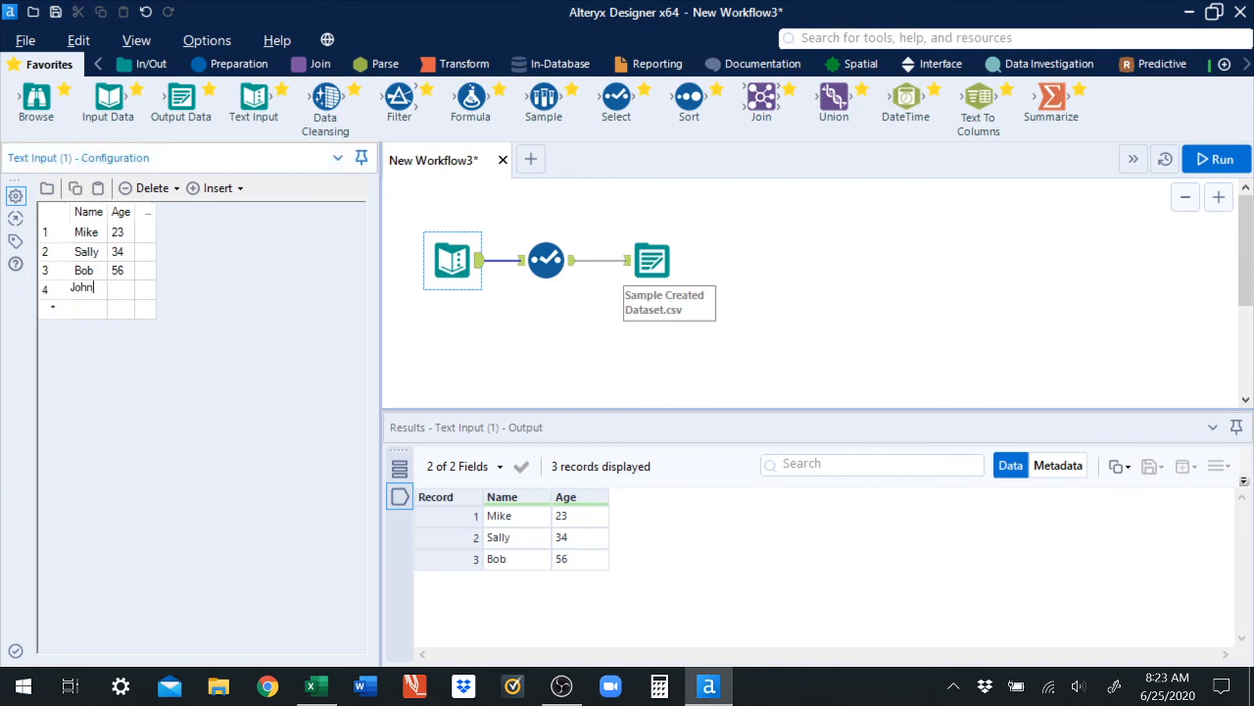
key("Tab")
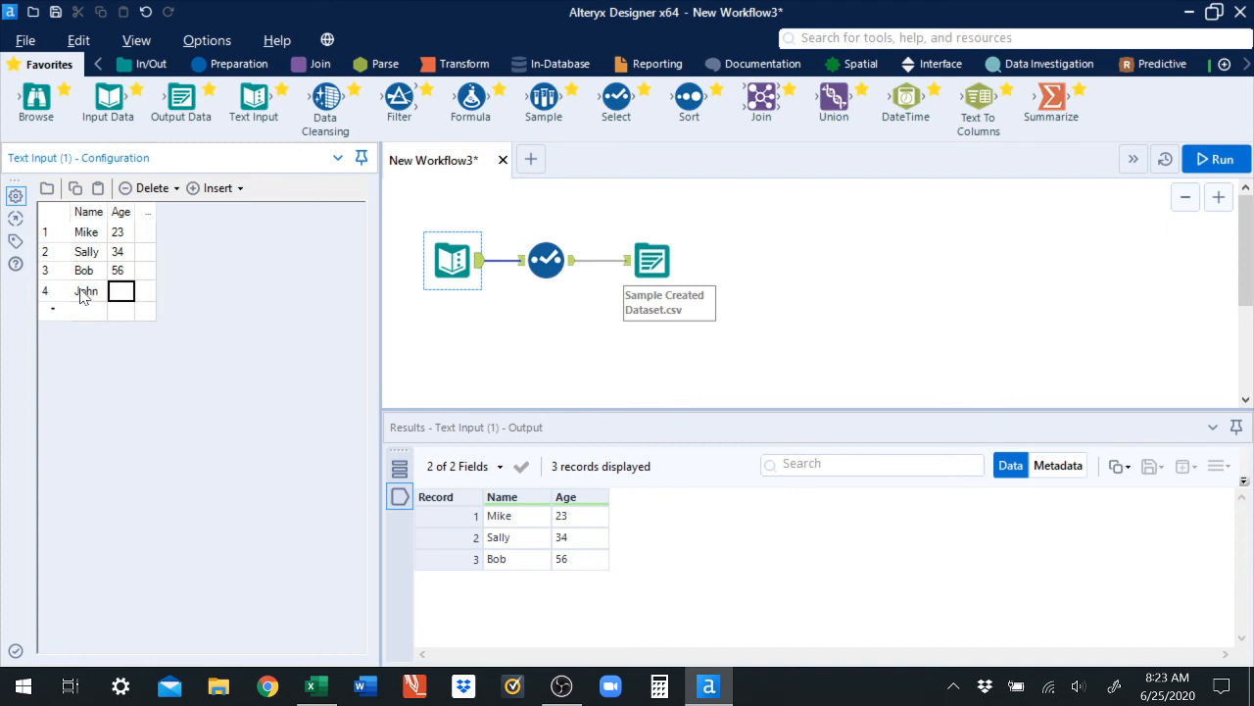
type("12")
left_click(16, 651)
- Try to rerun the workflow with Sample Created Dataset still open in Excel, and read the Output Data message in the results
left_click(315, 685)
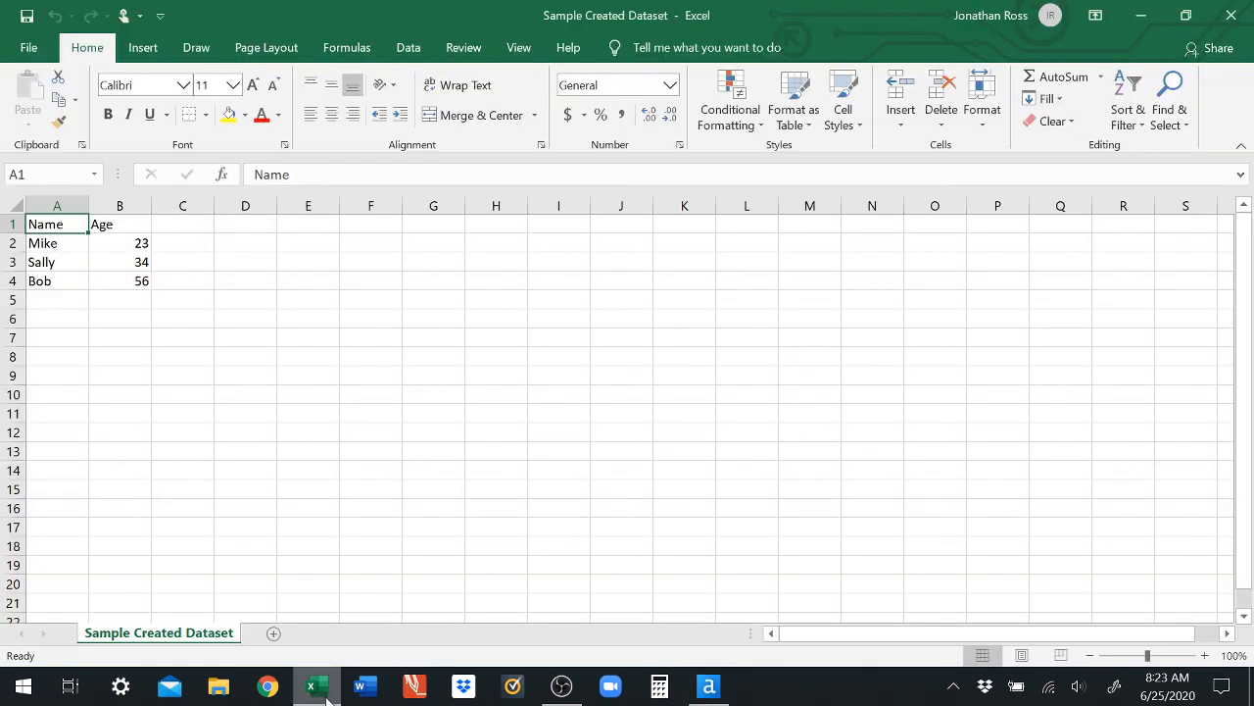
left_click(328, 690)
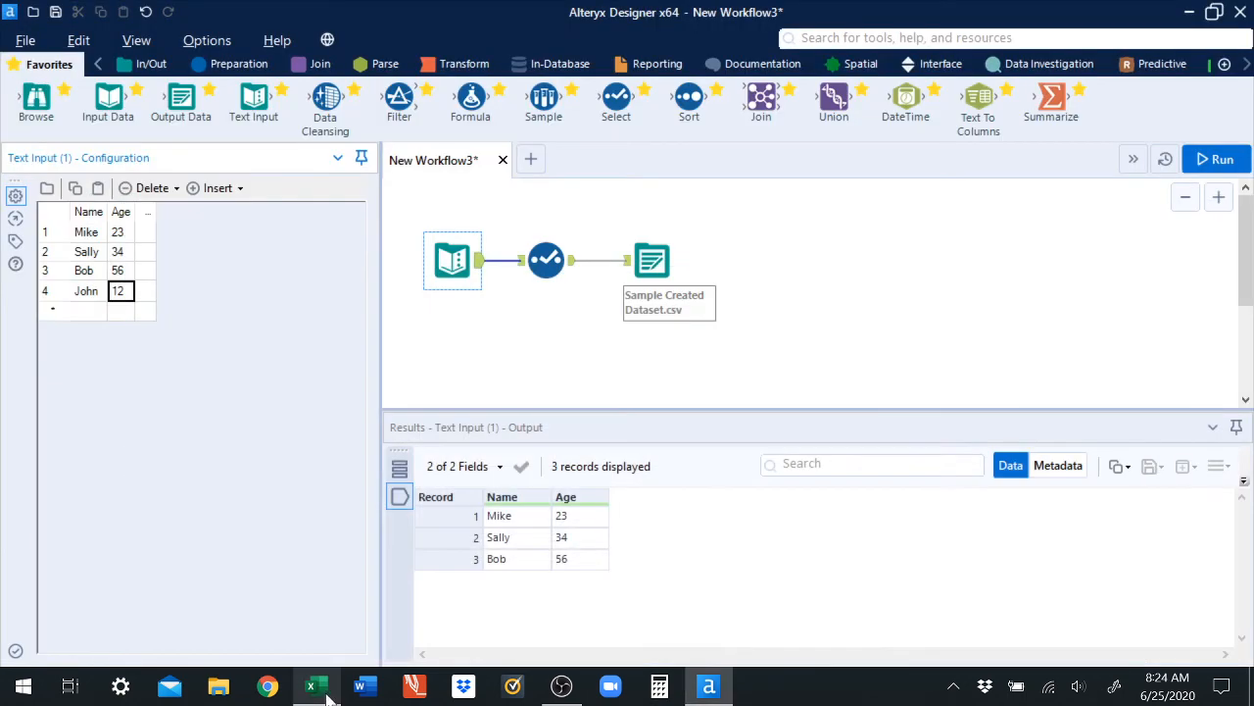
left_click(1222, 164)
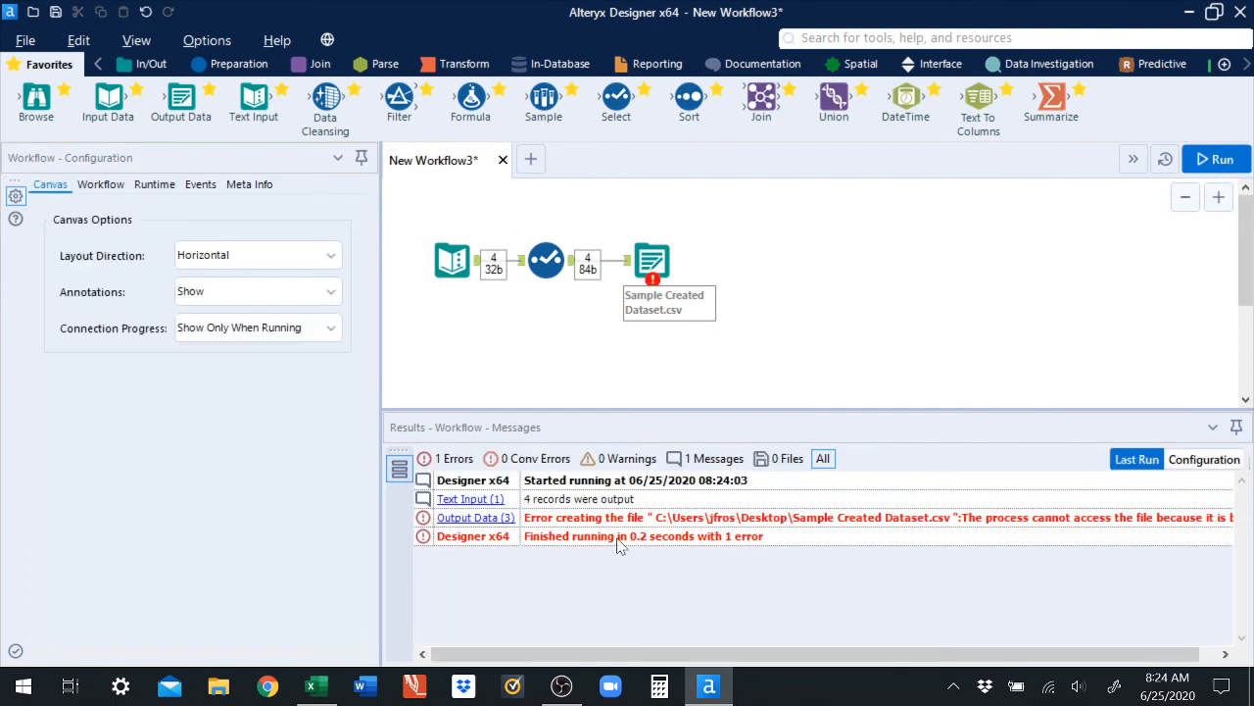
left_click_drag(876, 654, 894, 655)
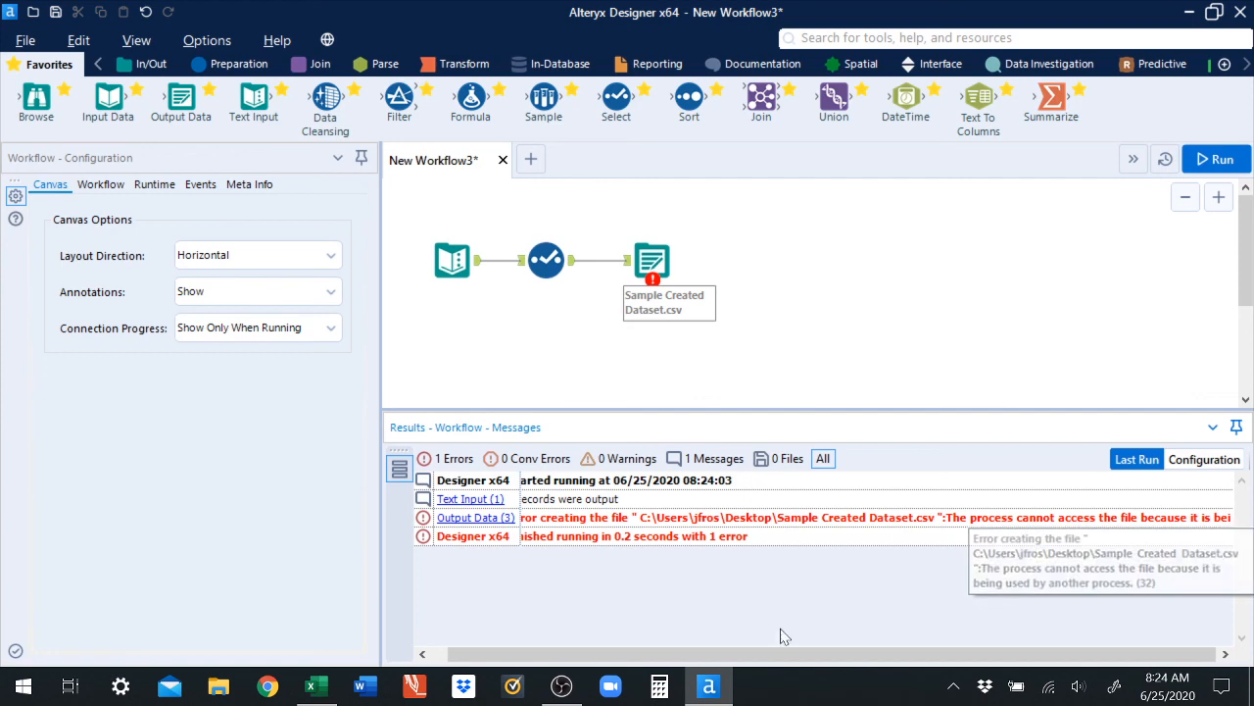
- Close Sample Created Dataset in Excel and rerun the workflow in Alteryx Designer to overwrite the CSV file
left_click(311, 686)
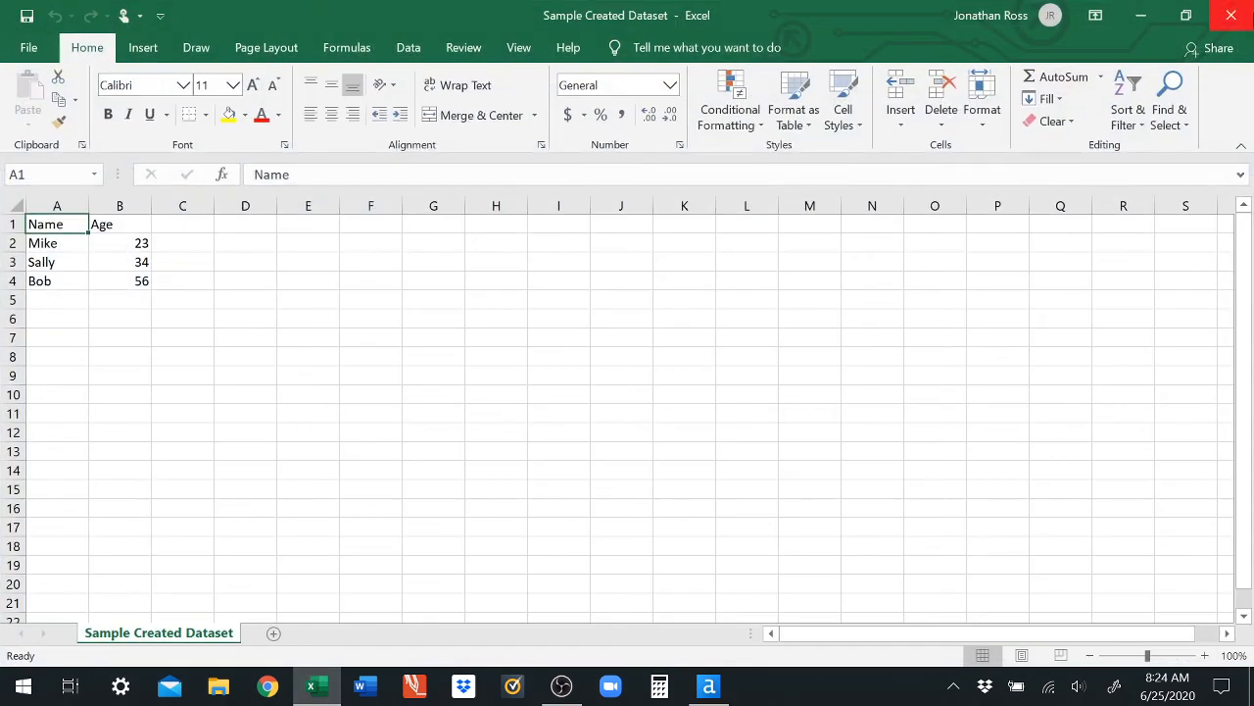
left_click(1238, 21)
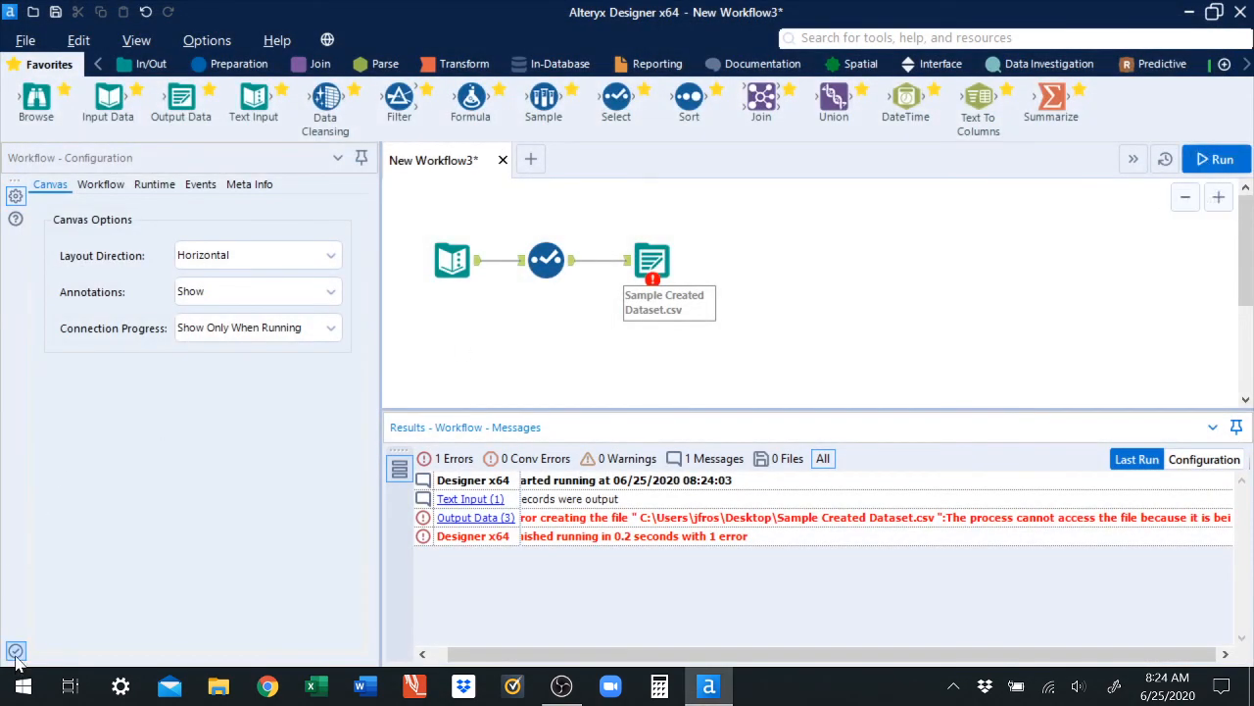
left_click(1206, 165)
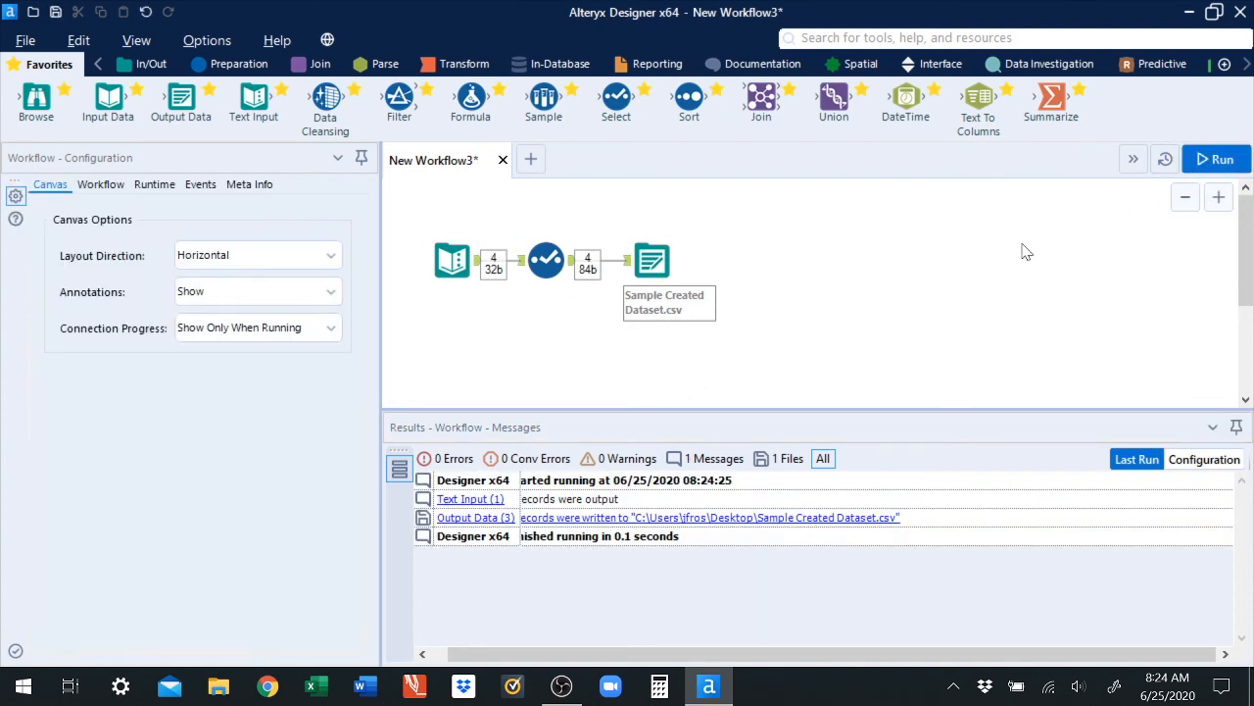
- Open Sample Created Dataset from the desktop in Excel, check its rows, close it, and return to Alteryx Designer
left_click(1189, 14)
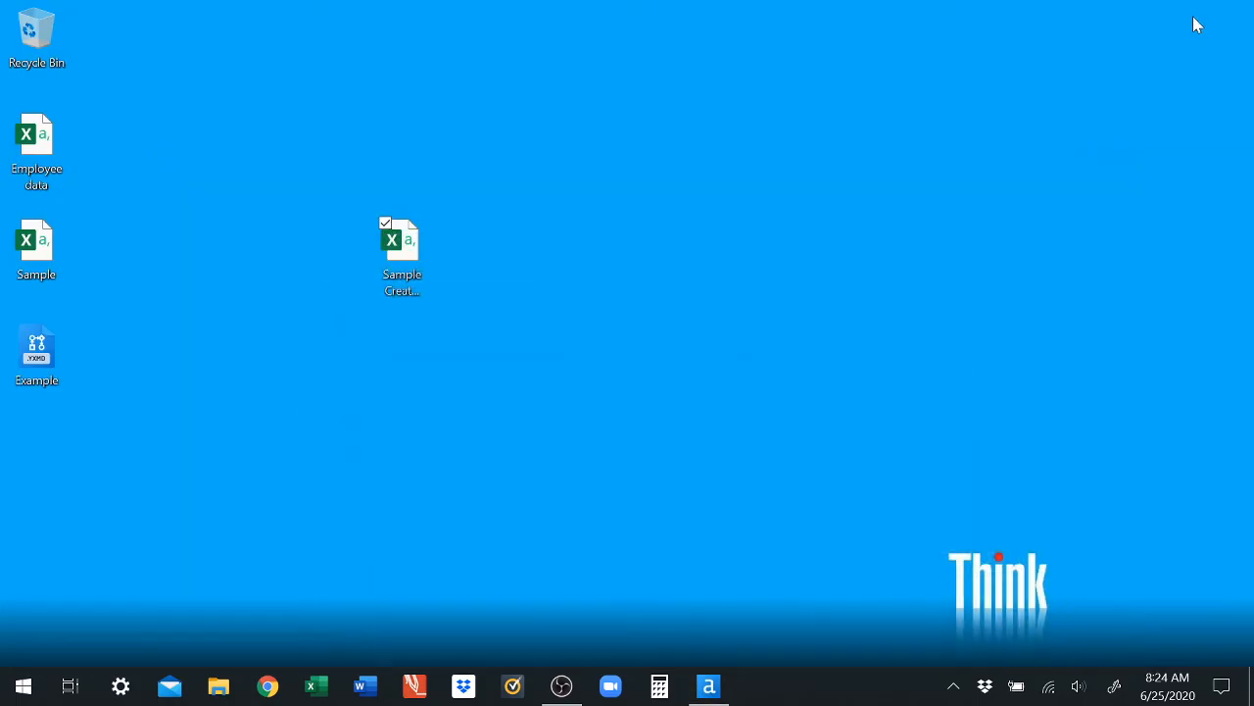
left_click(386, 251)
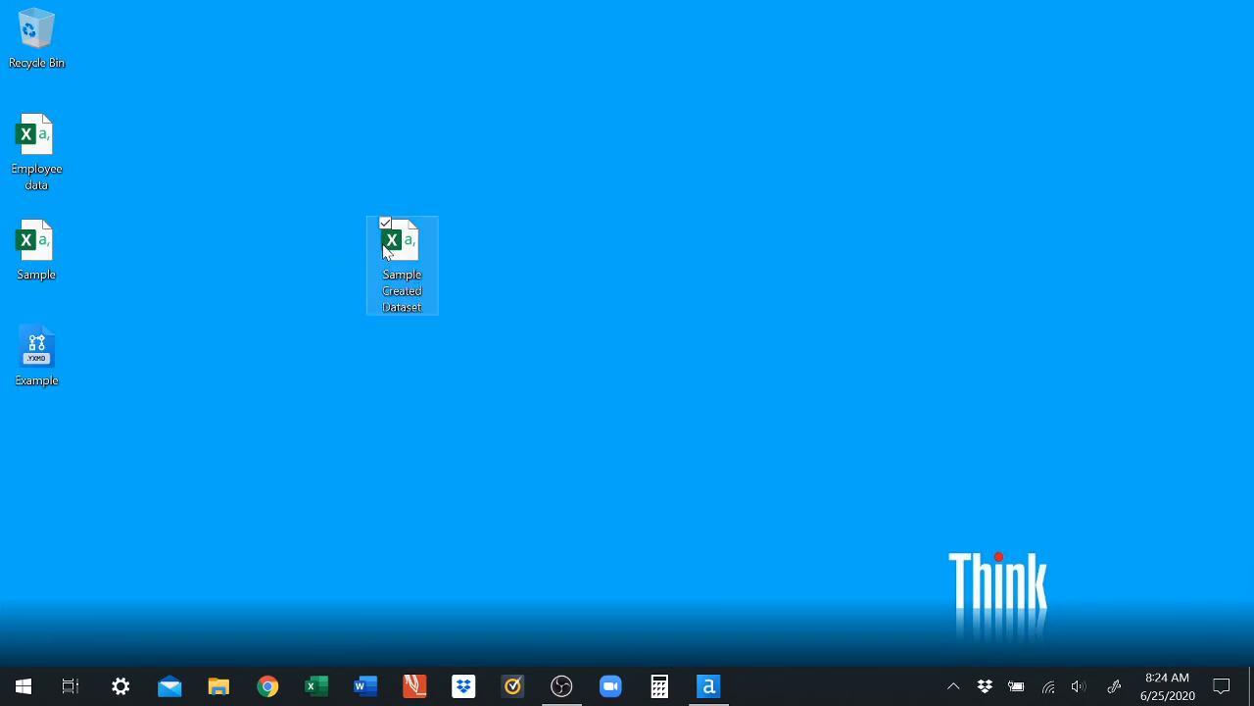
double_click(386, 250)
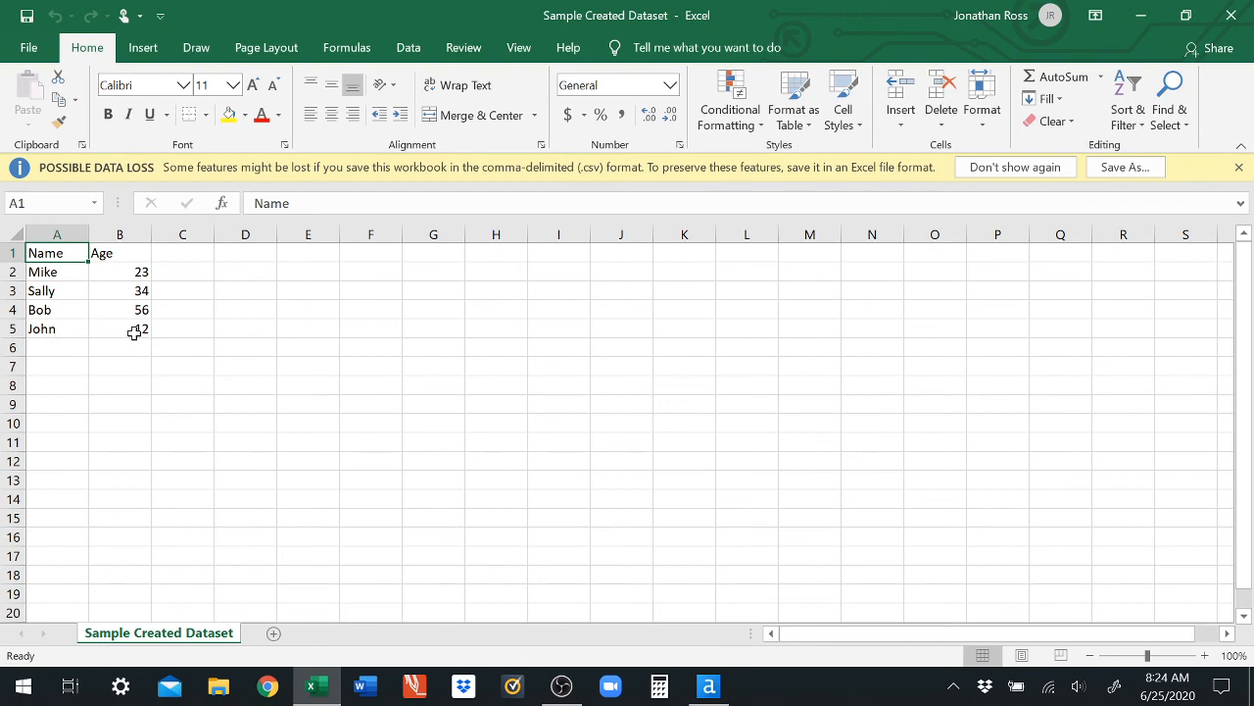
left_click(1248, 10)
left_click(708, 686)
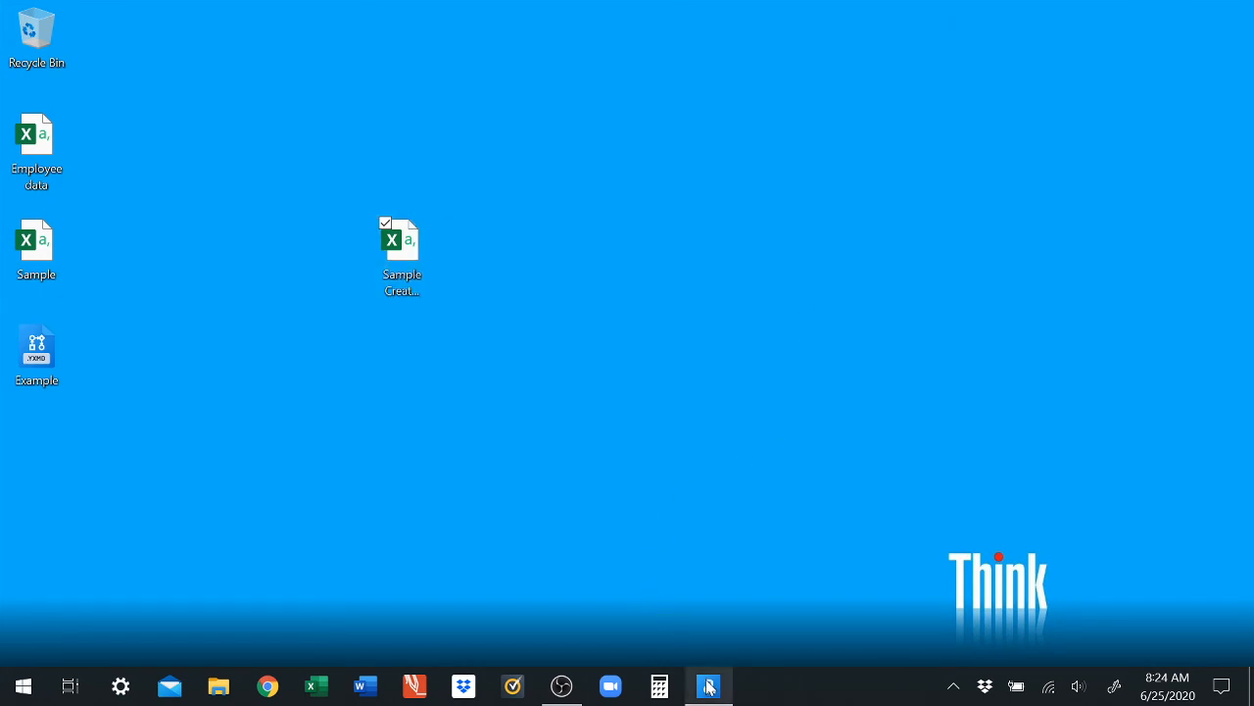
left_click(551, 286)
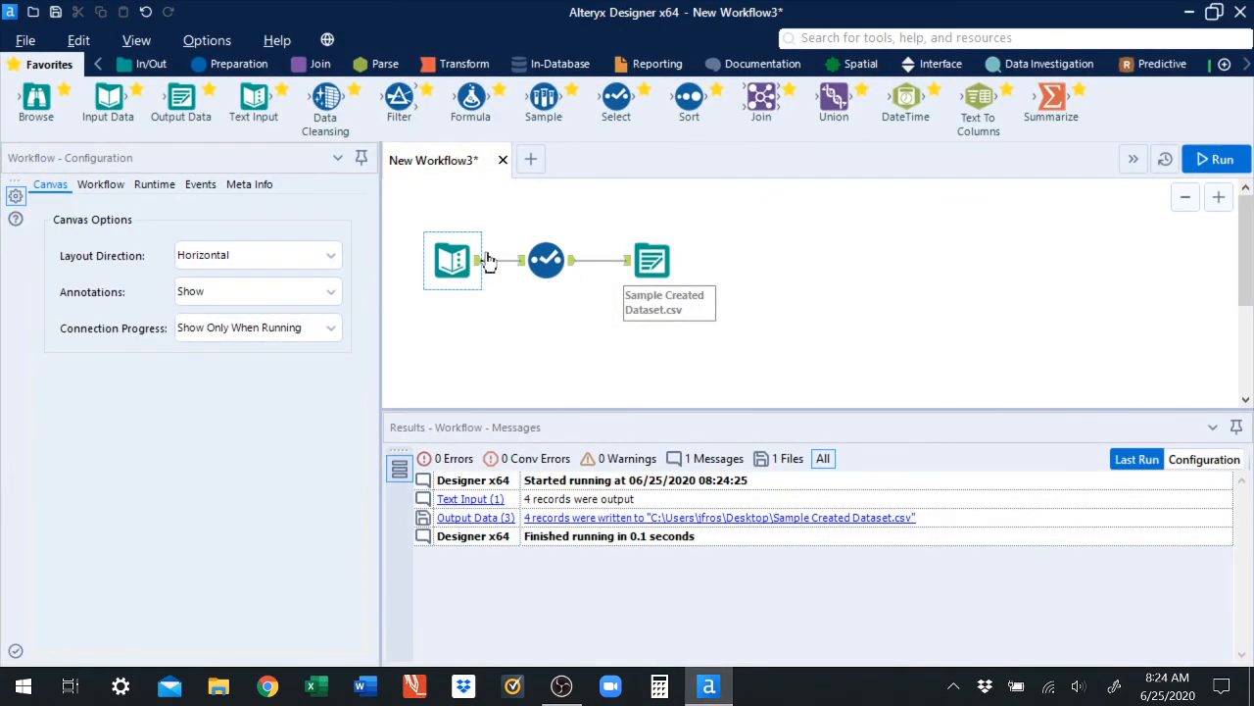
left_click(456, 253)
left_click(447, 212)
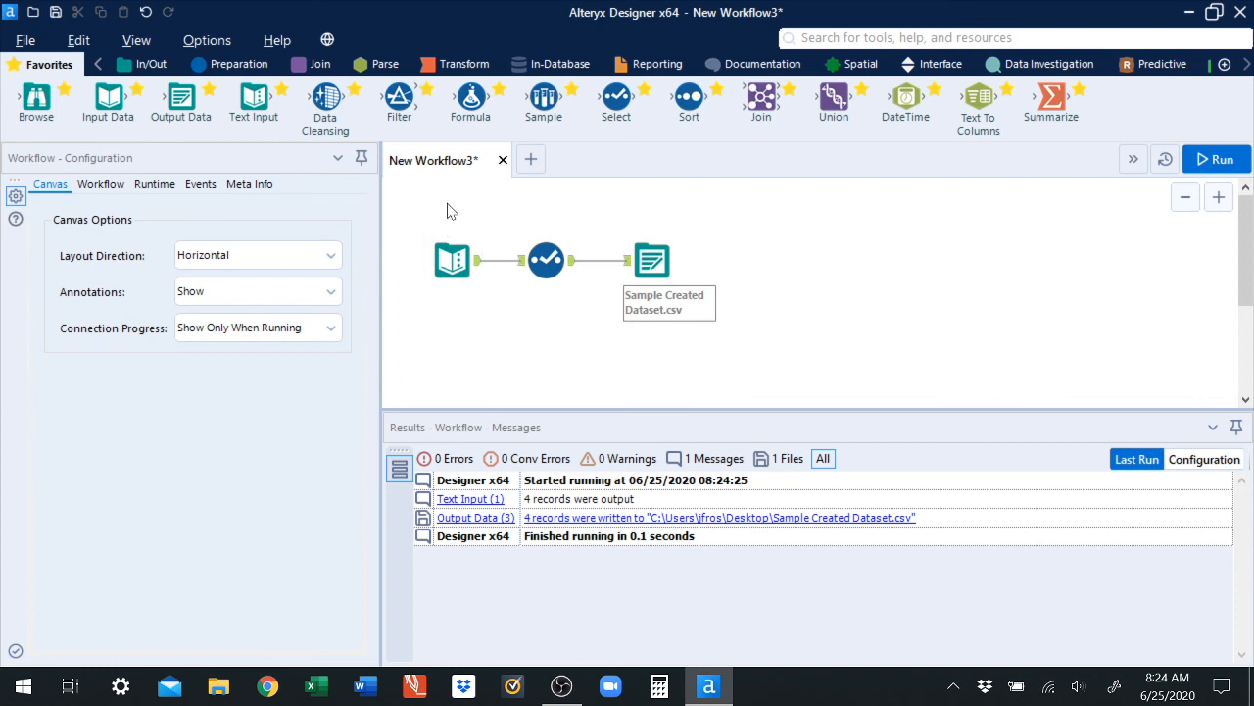